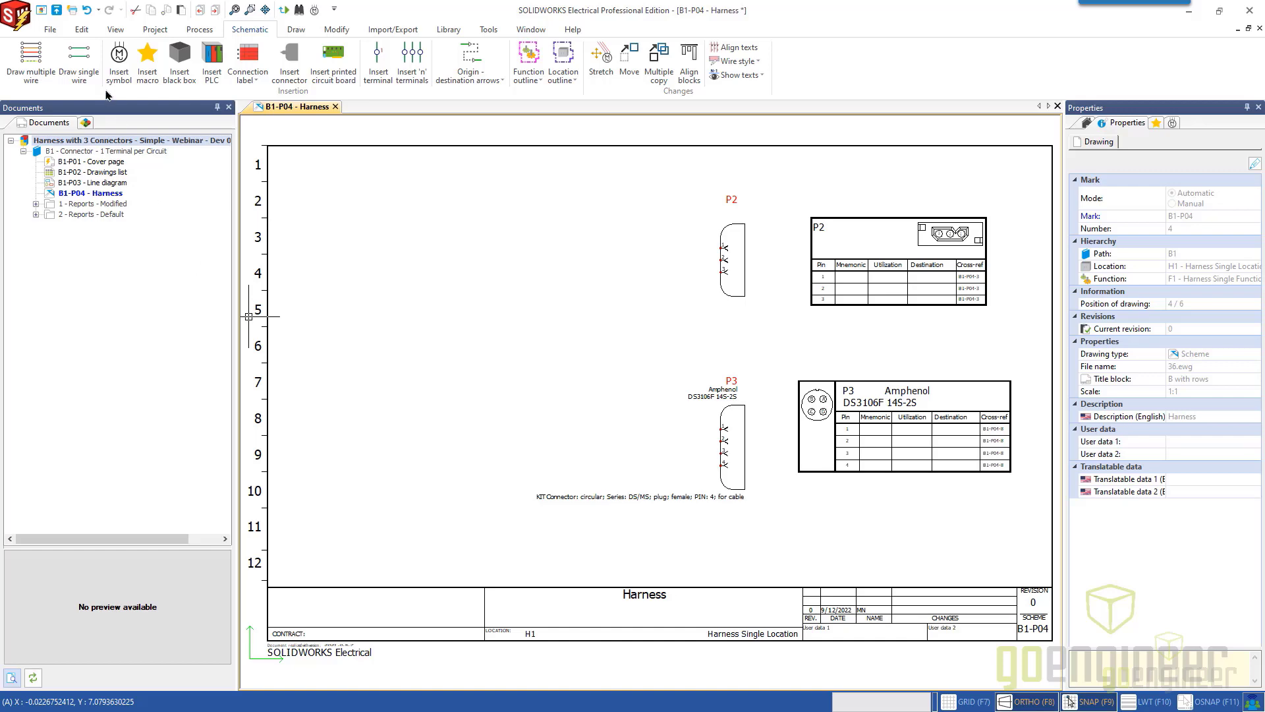
Open the project "Harness with 3 Connectors - Simple - Webinar - Dev 04 - Completed" and expand its B1 book.
click(50, 29)
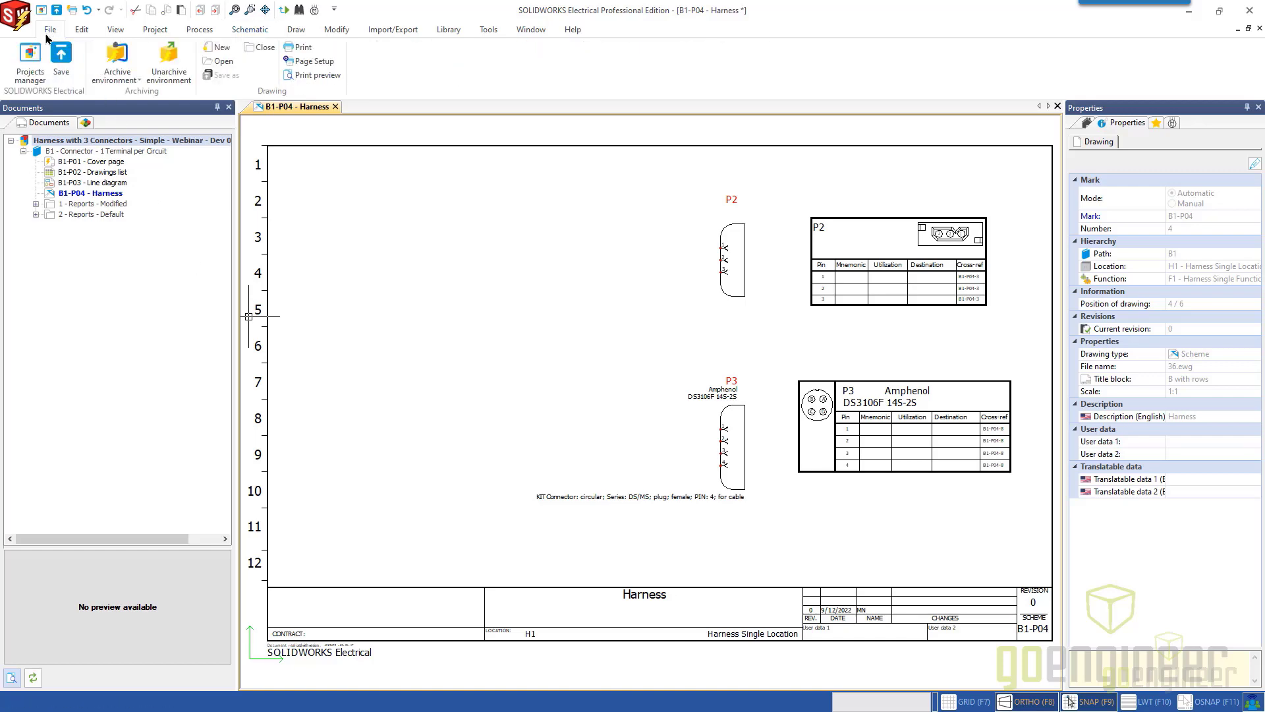
click(32, 73)
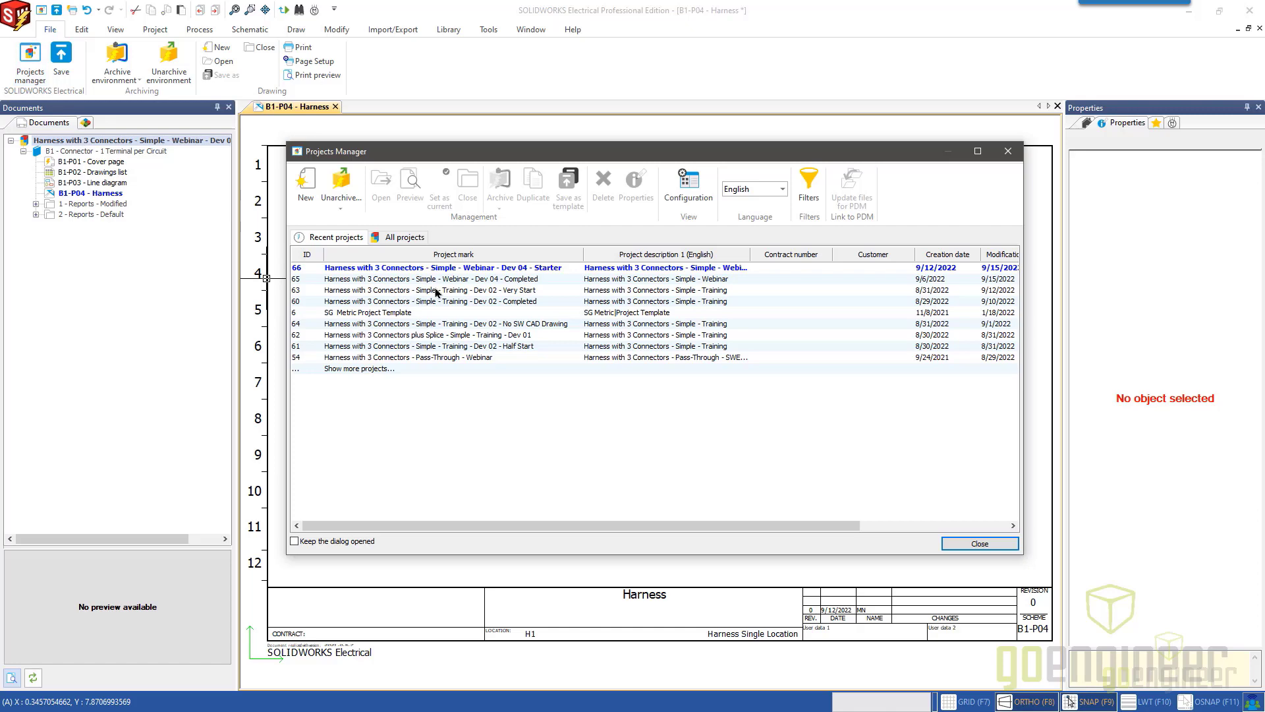
double_click(440, 282)
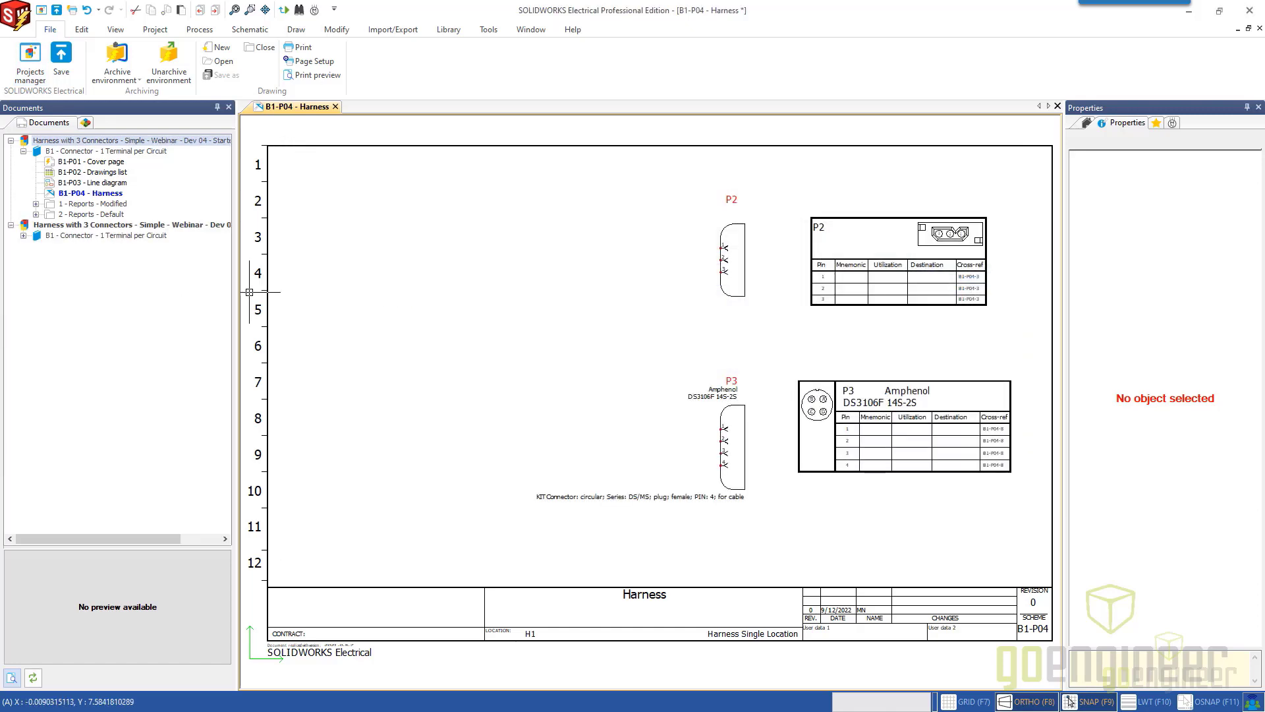
click(78, 237)
double_click(77, 237)
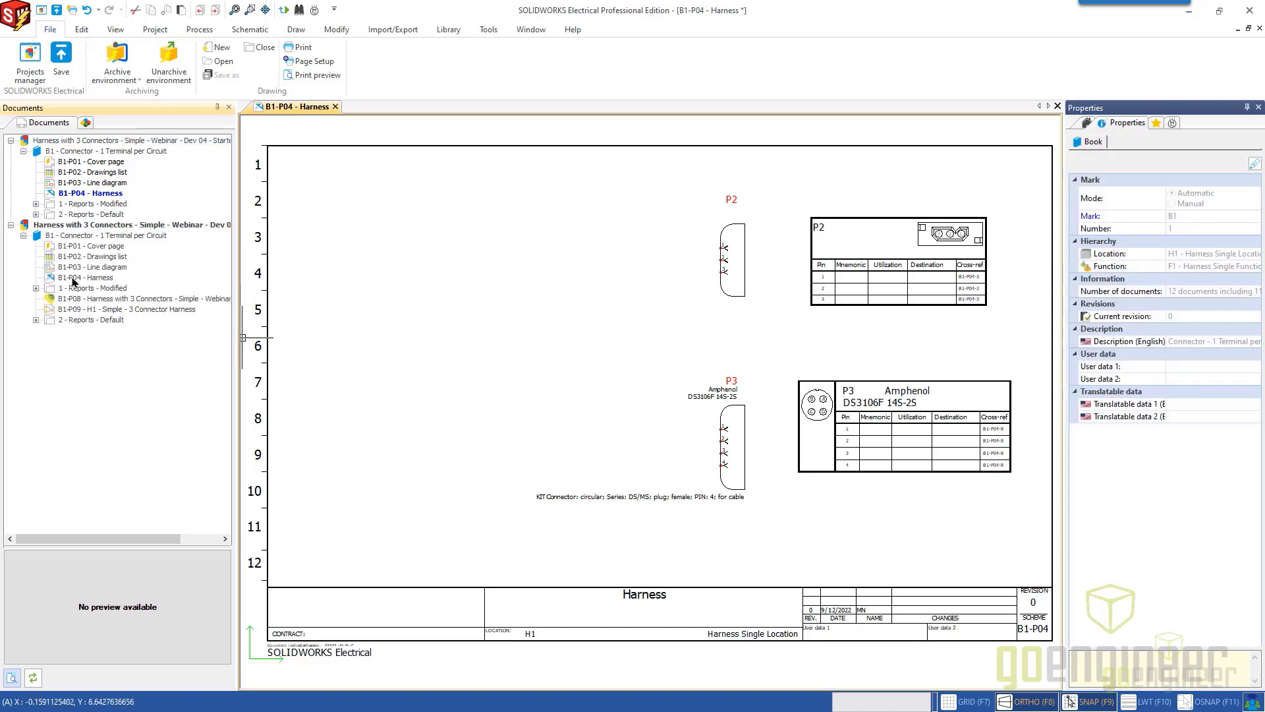
Examine the completed project's B1-P04 Harness schematic and B1-P03 line diagram, and close that project.
double_click(75, 278)
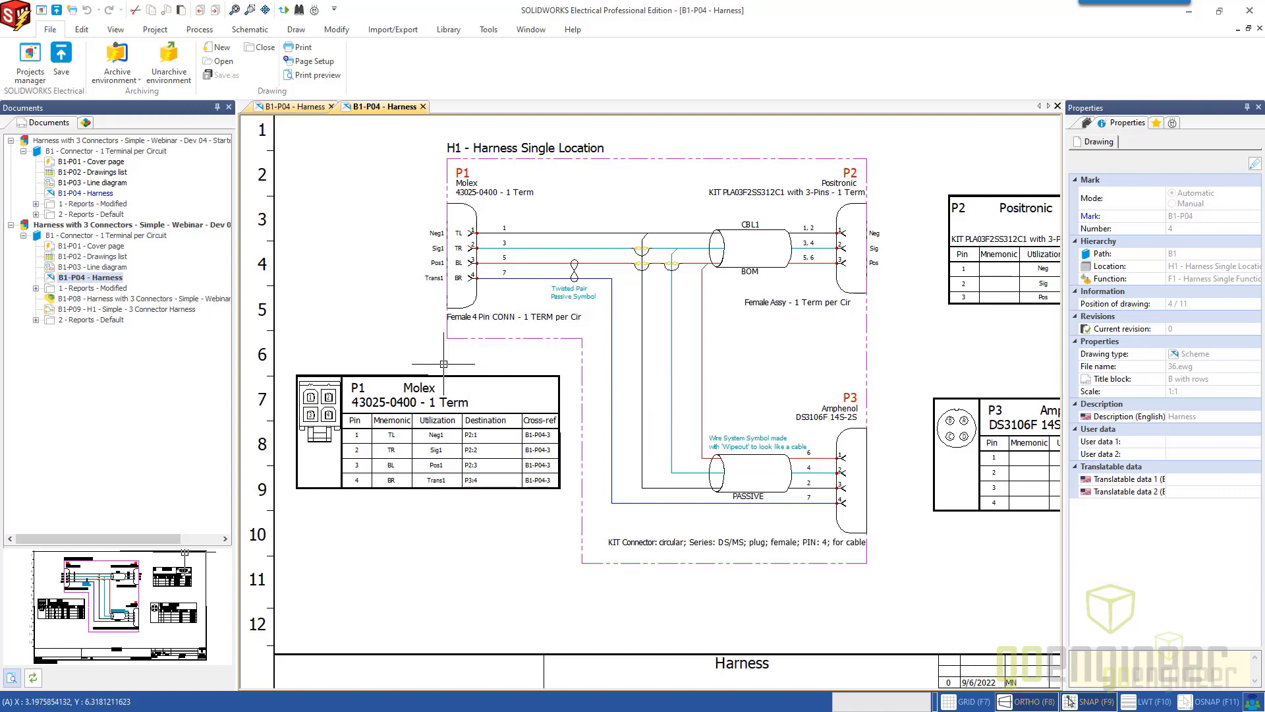
double_click(96, 268)
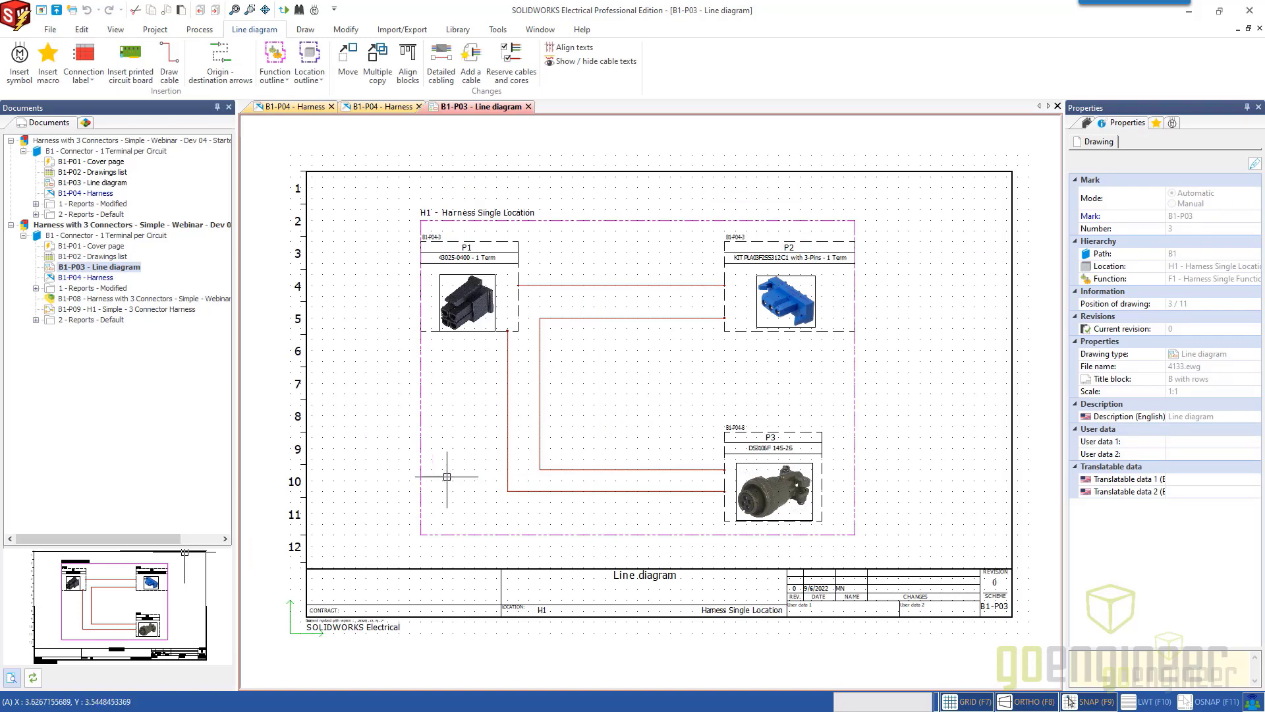
right_click(149, 229)
click(178, 483)
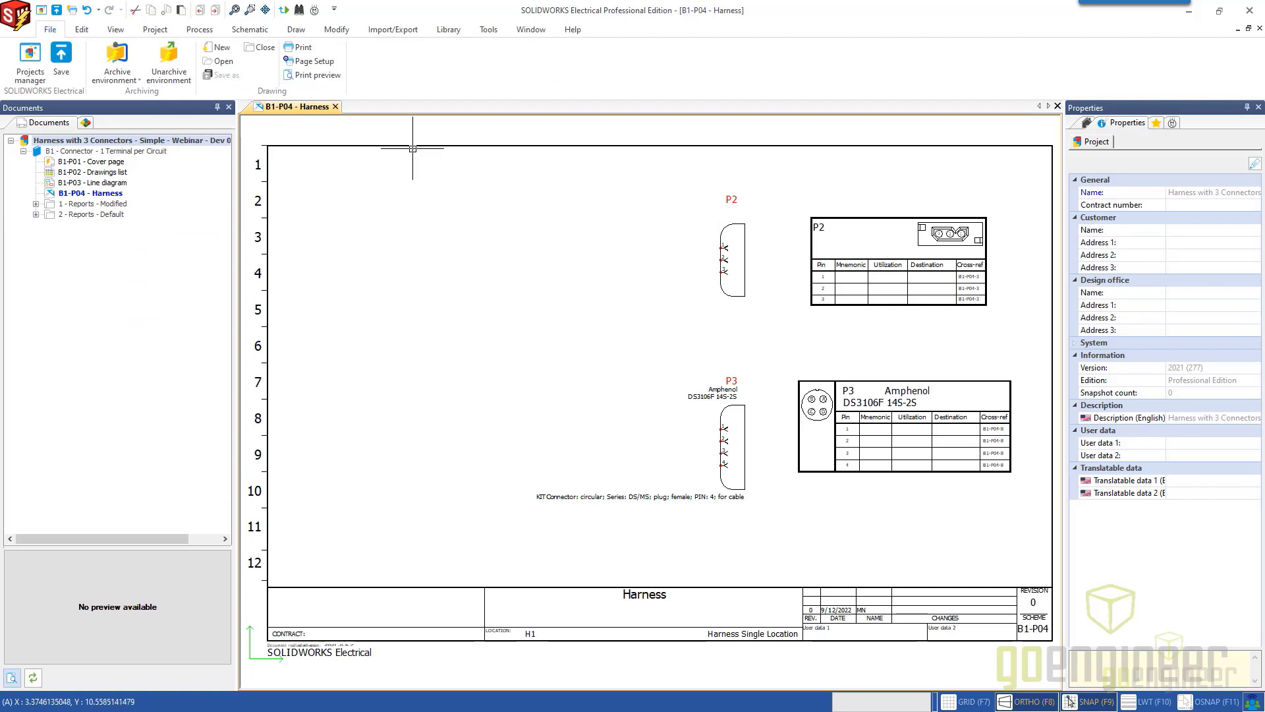
click(257, 33)
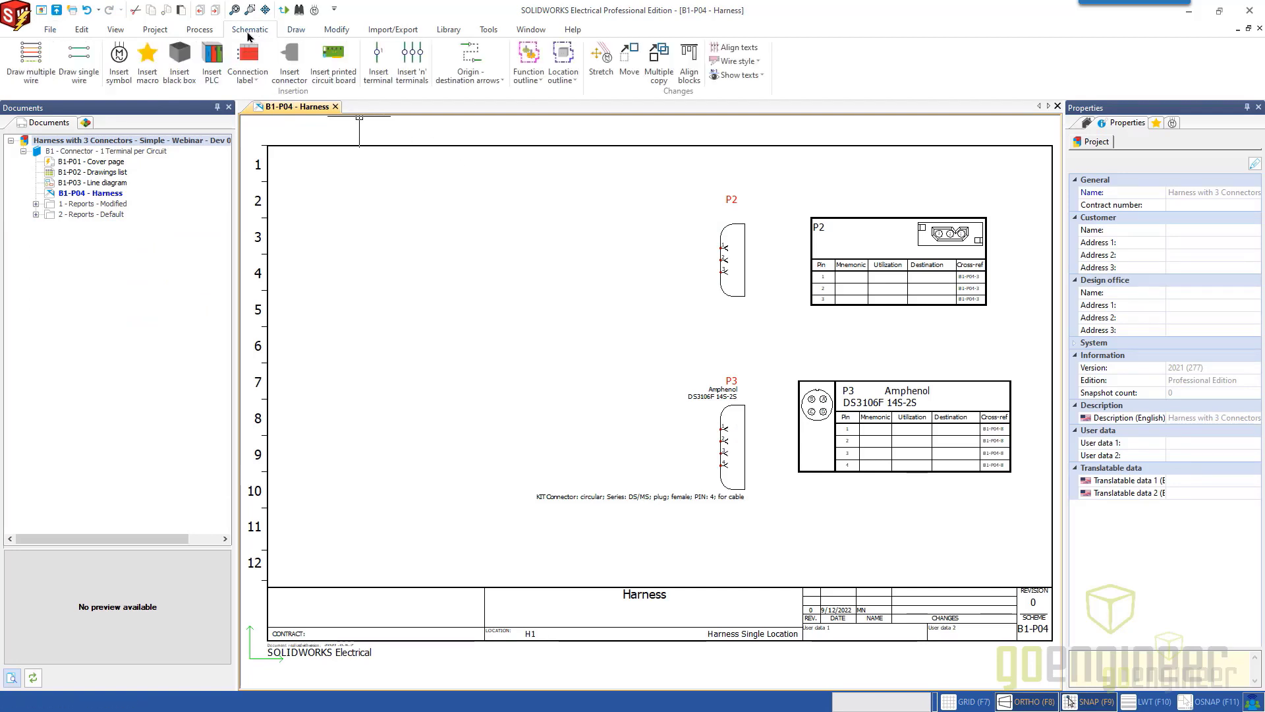
click(121, 75)
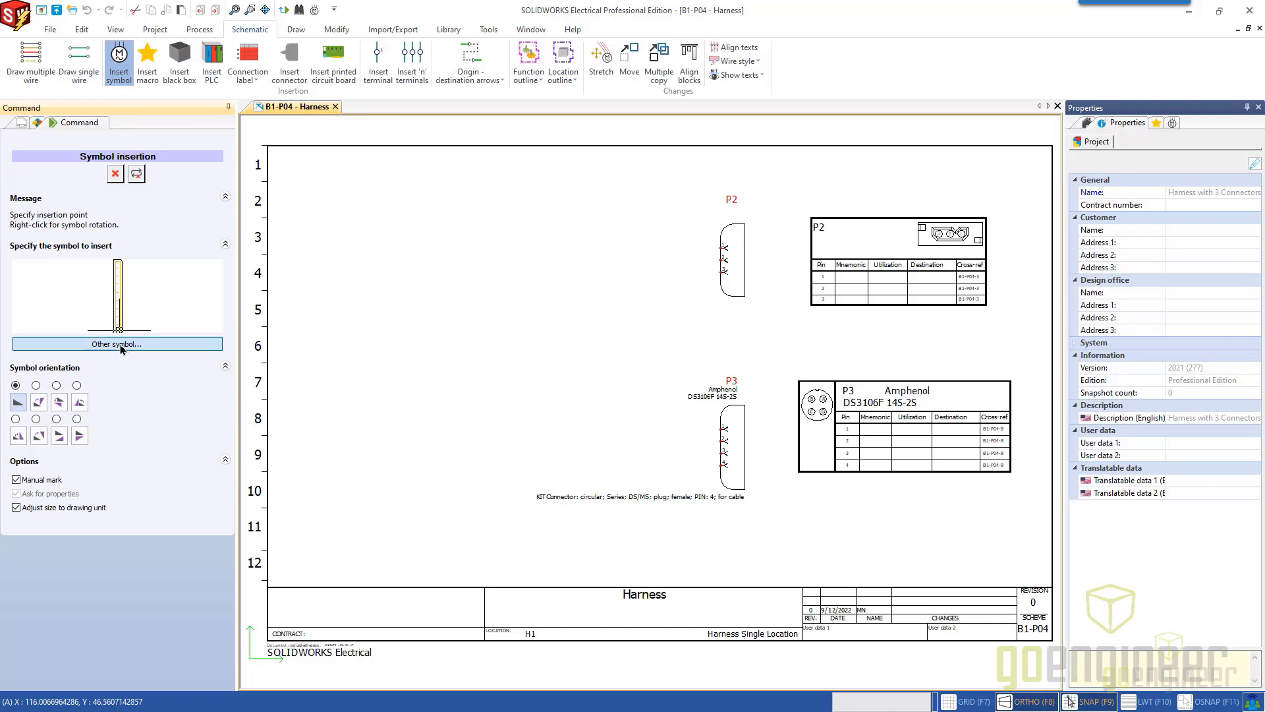
click(145, 344)
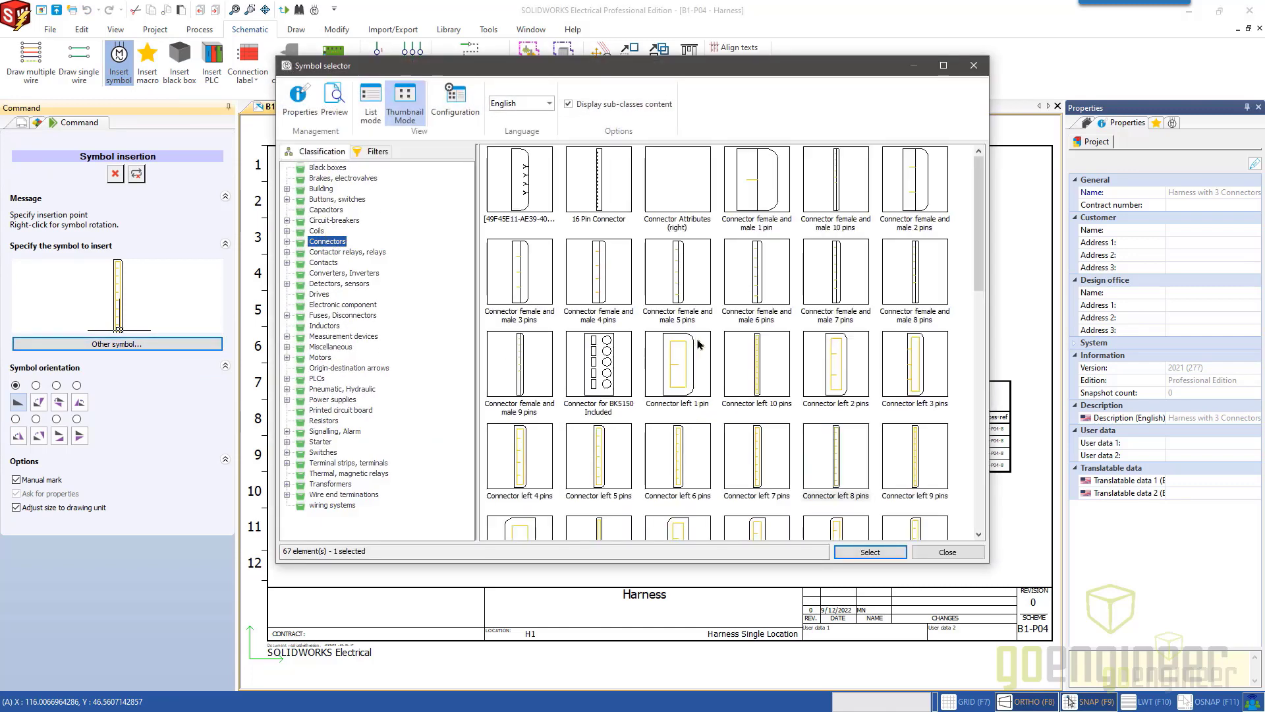
scroll(704, 359, down, 3)
scroll(706, 359, down, 1)
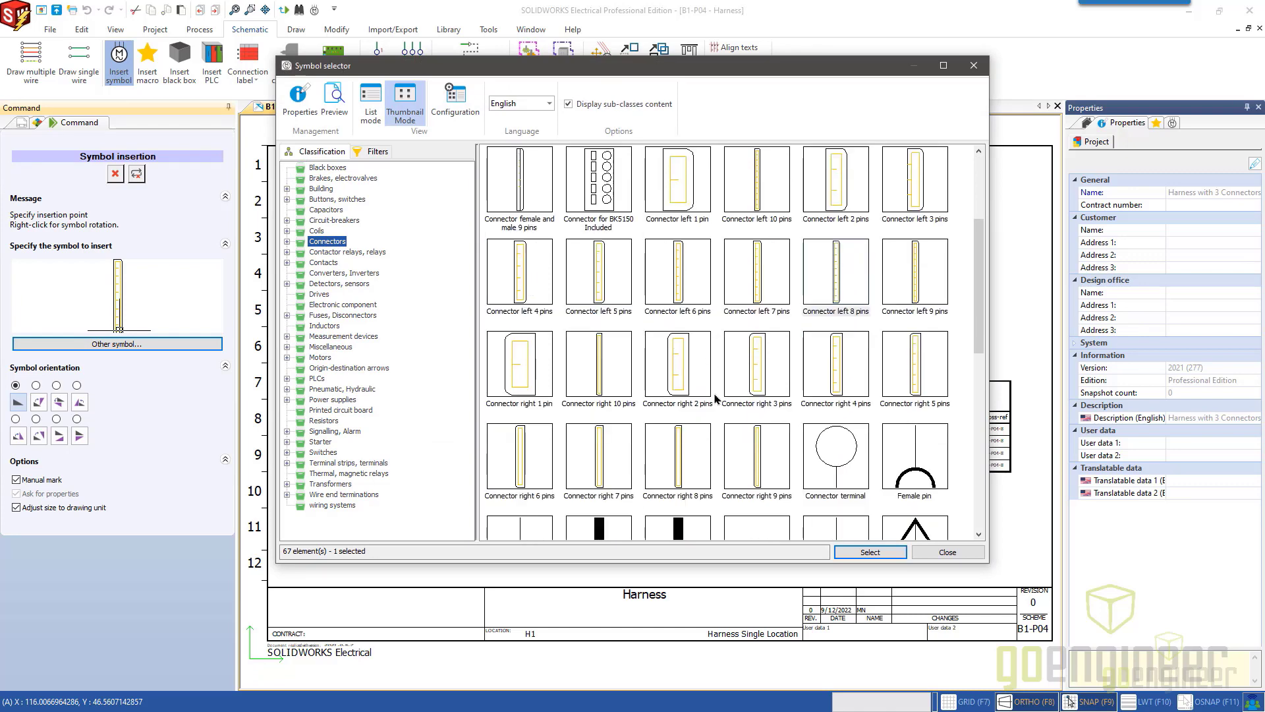
click(765, 280)
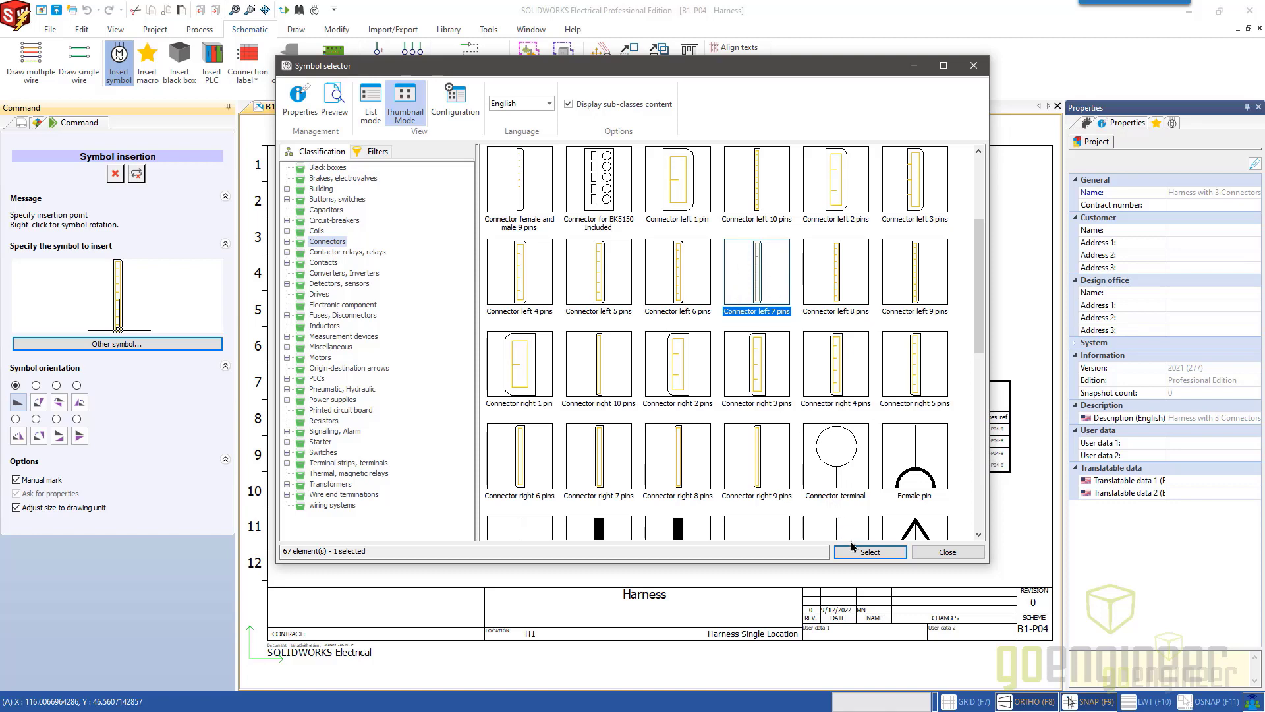
click(868, 552)
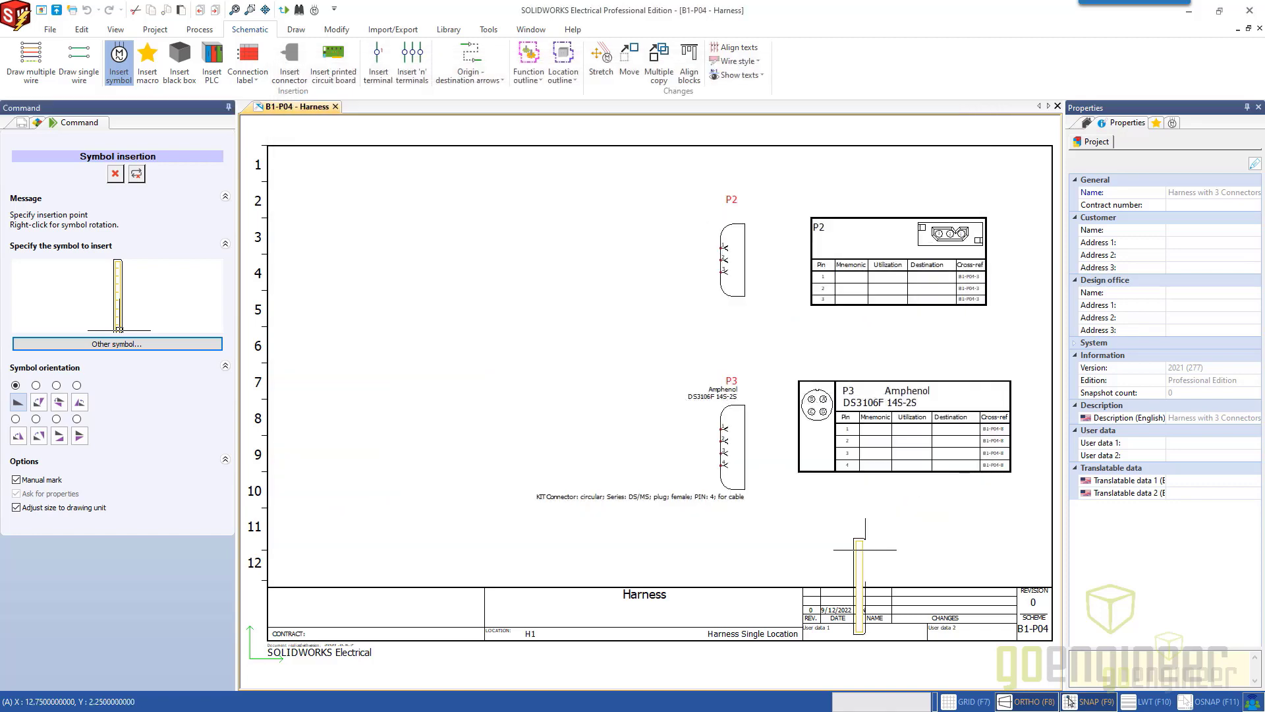
click(461, 242)
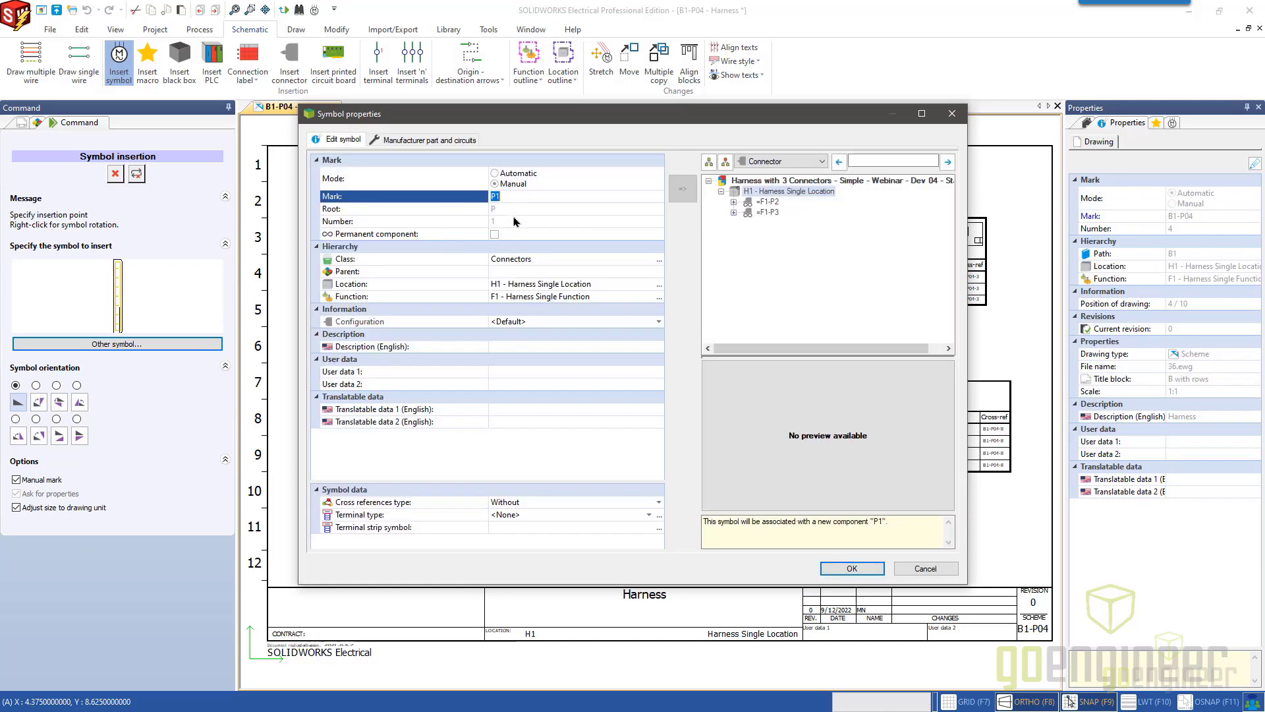
drag(522, 126, 758, 116)
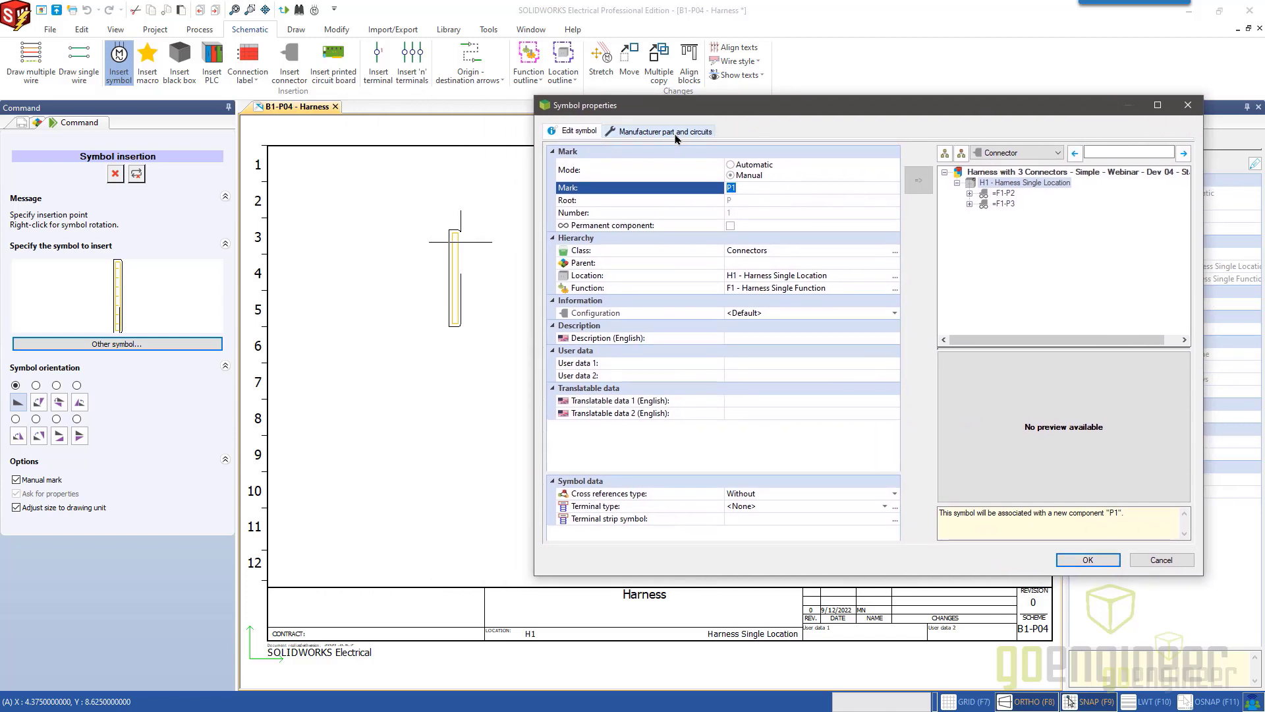
click(677, 134)
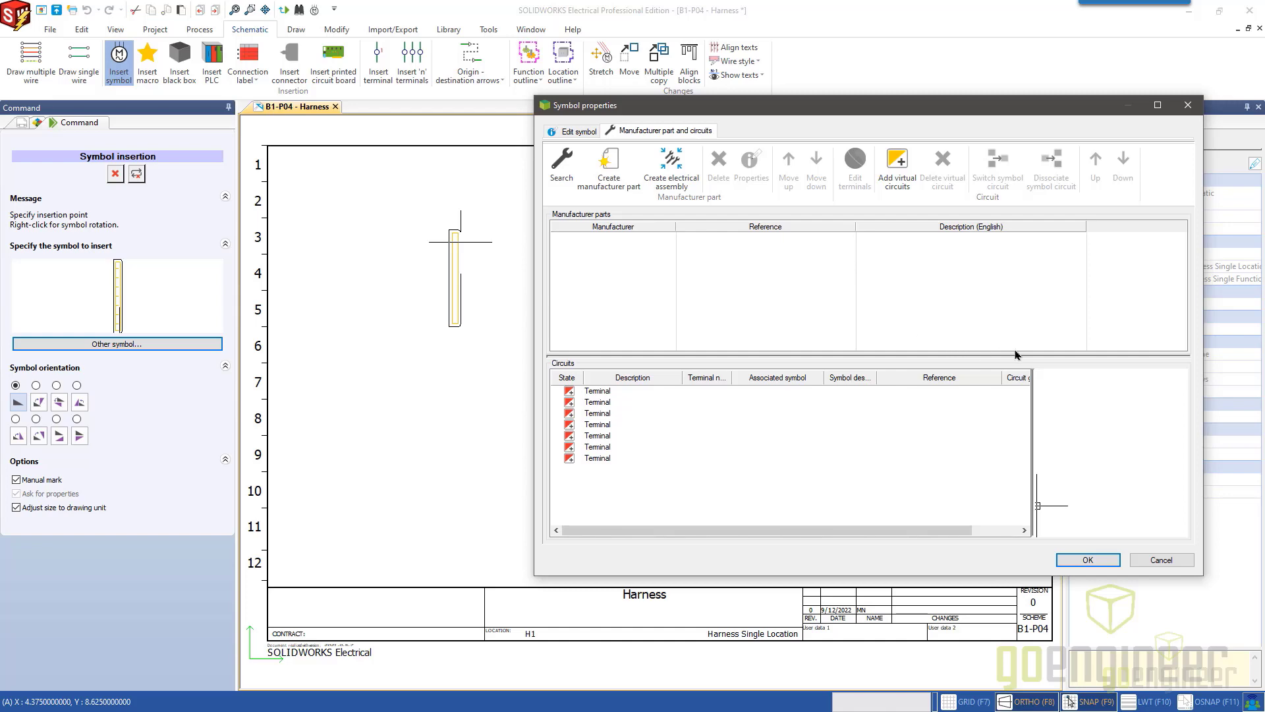
click(1187, 111)
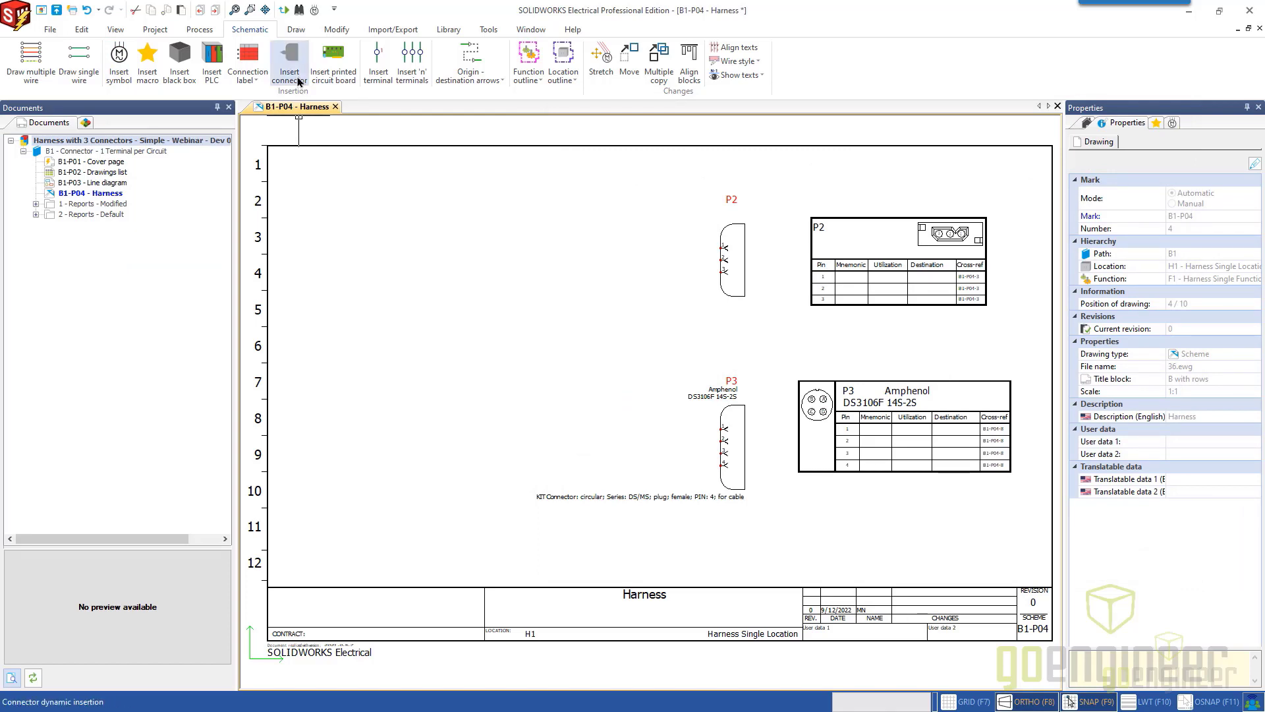
Begin inserting a new connector on the Harness schematic and search the manufacturer parts for Molex base connectors.
click(296, 74)
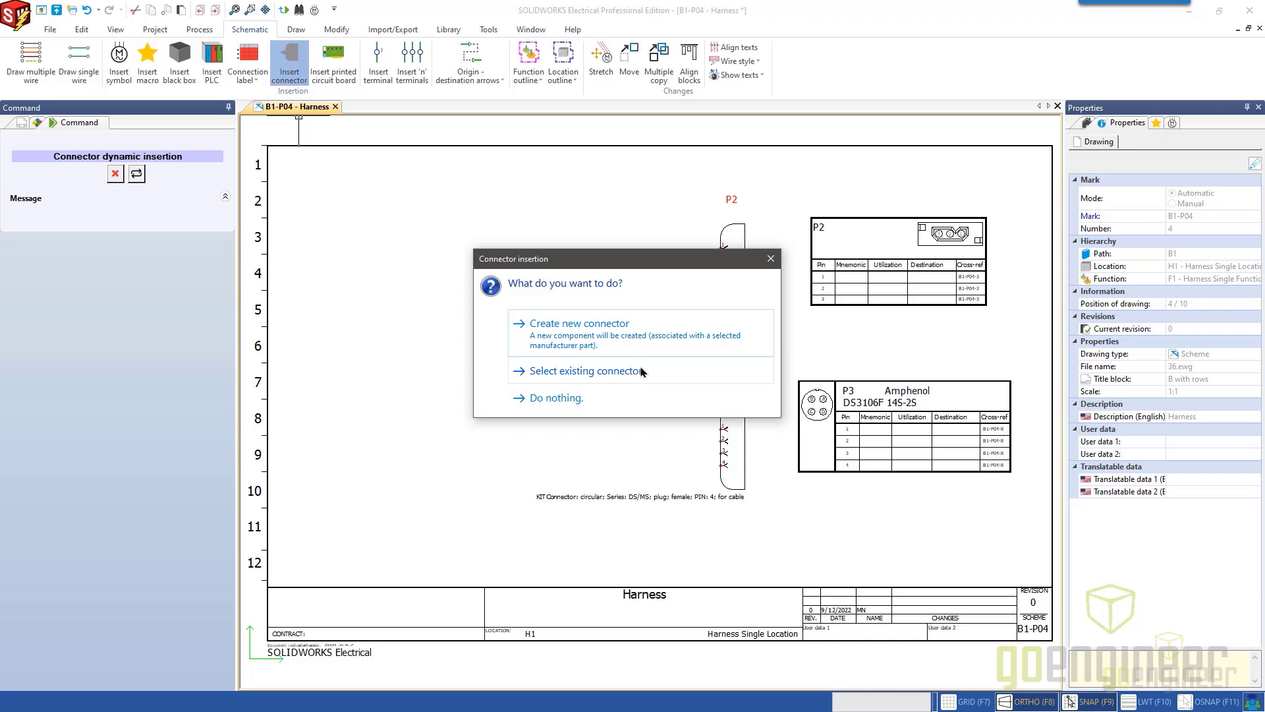
drag(683, 264, 532, 271)
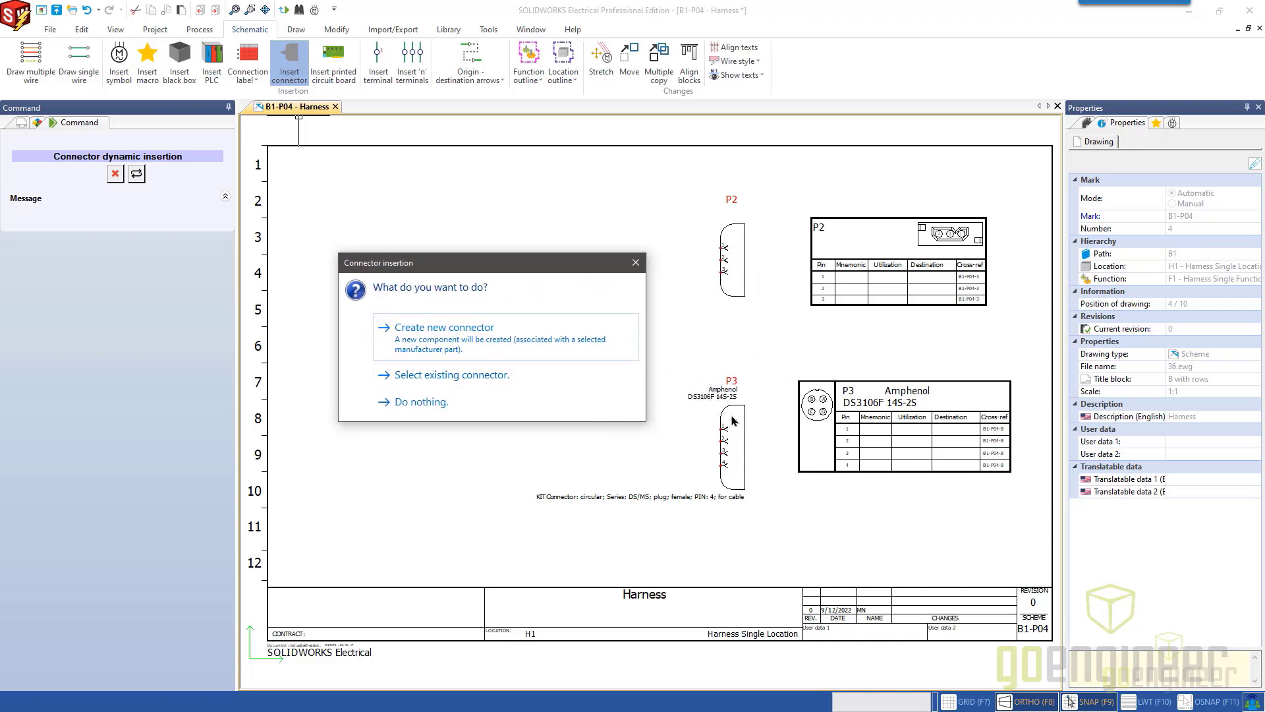
click(475, 340)
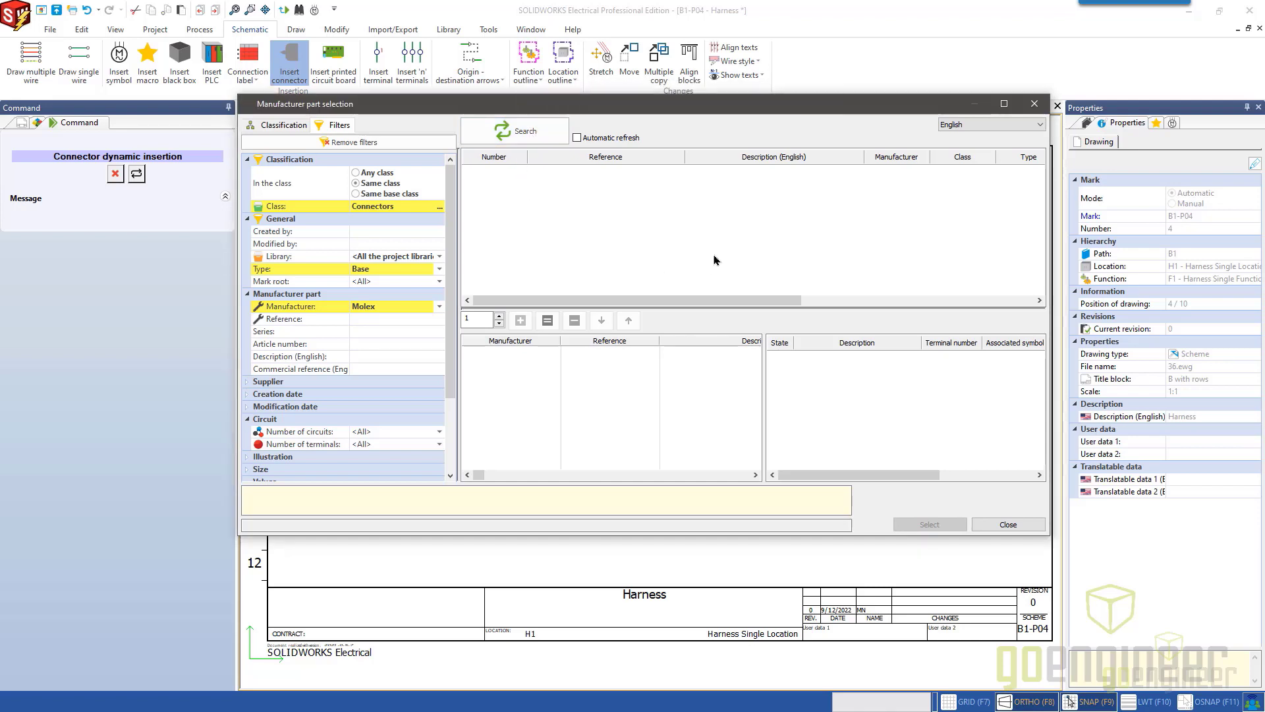
click(540, 138)
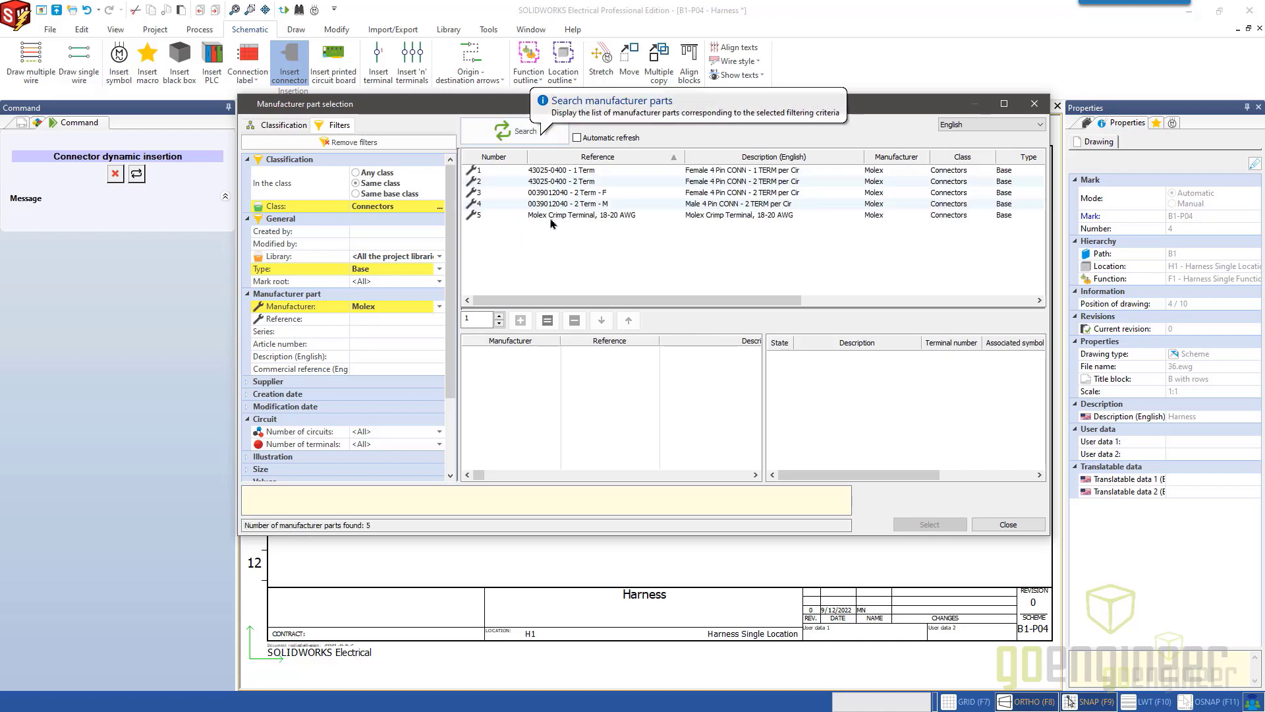
Examine the properties and the circuits and terminals of the Molex 43025-0400 - 1 Term part.
click(567, 170)
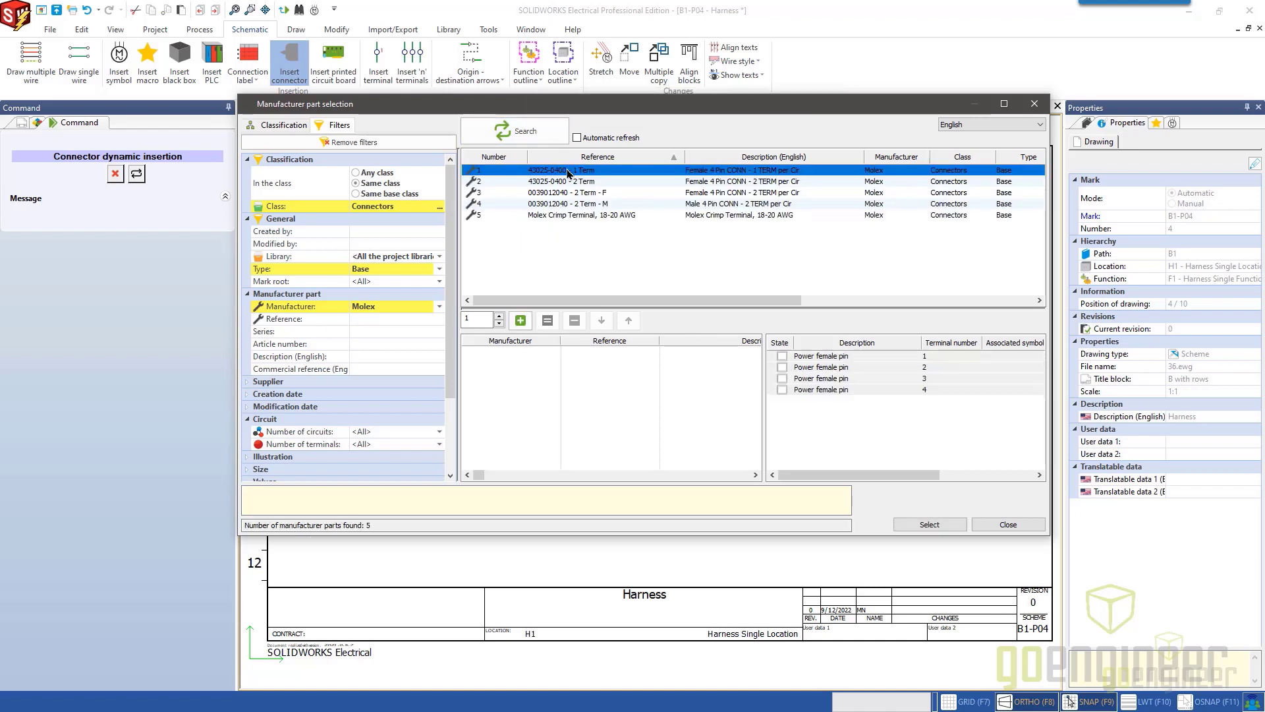
right_click(571, 175)
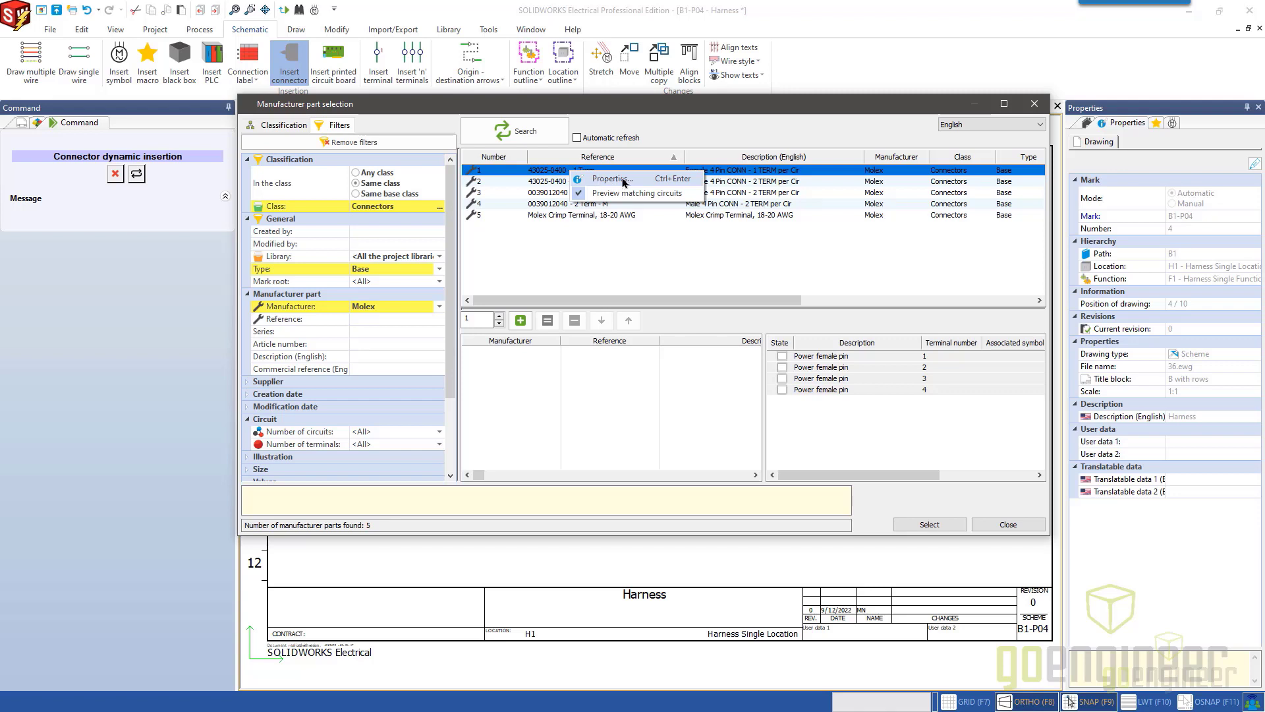
click(624, 182)
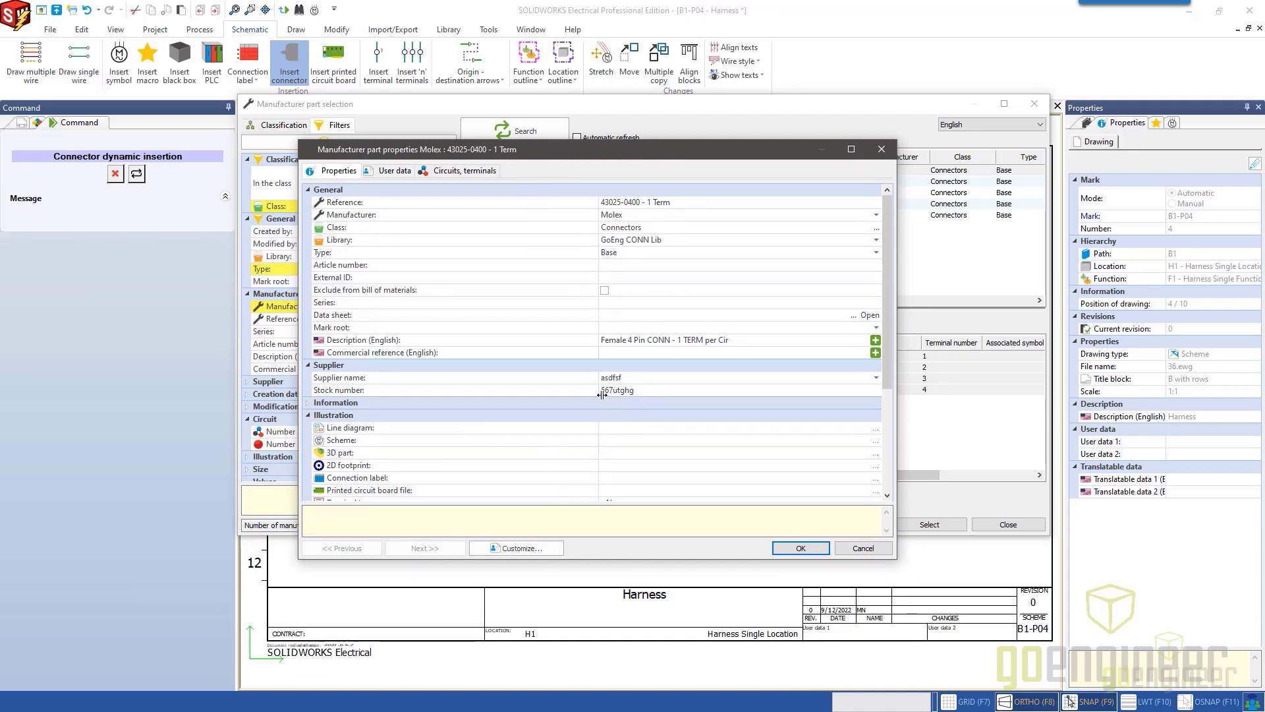
click(453, 173)
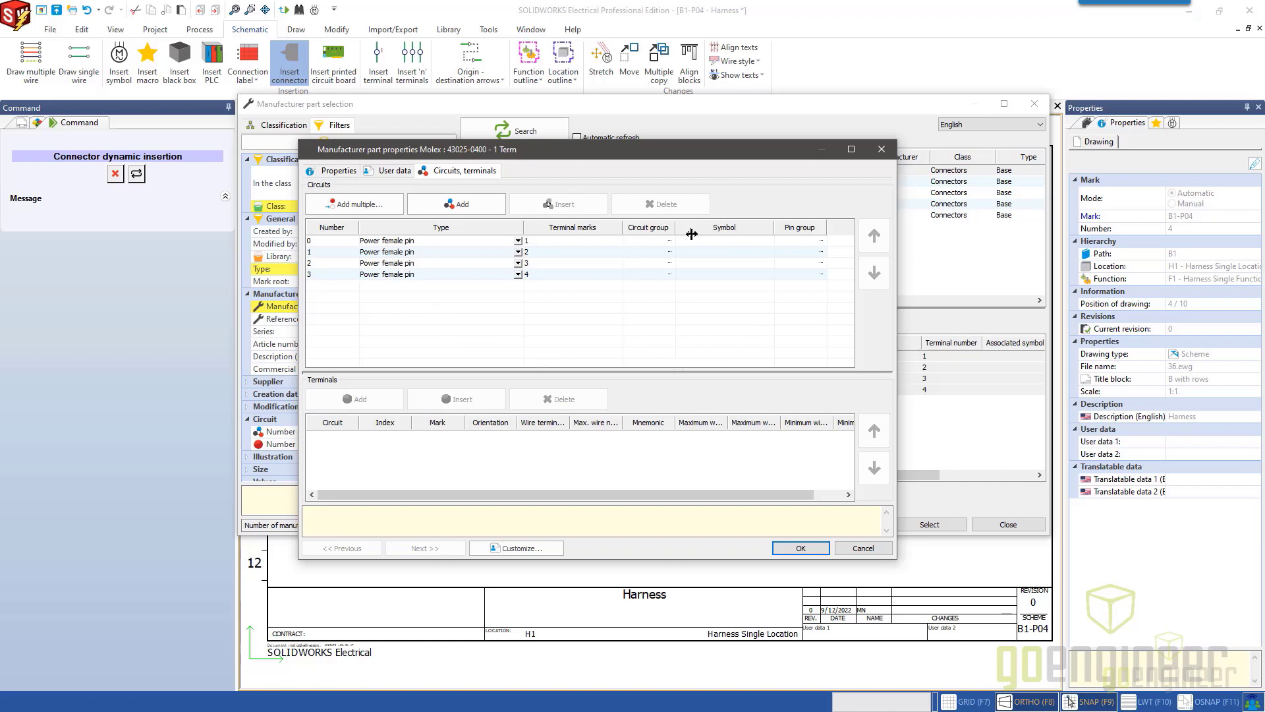
click(881, 149)
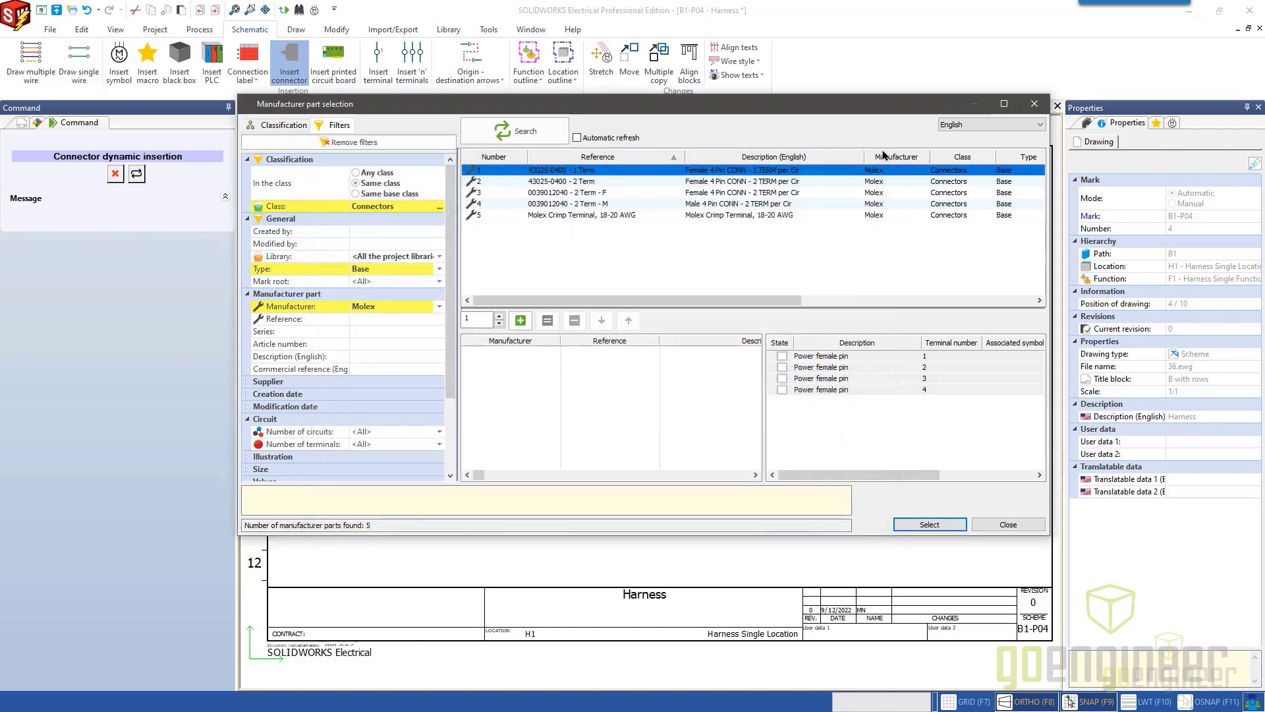
Assign the Molex part 43025-0400 - 1 Term to the new connector and accept its component properties with automatic marking.
click(519, 320)
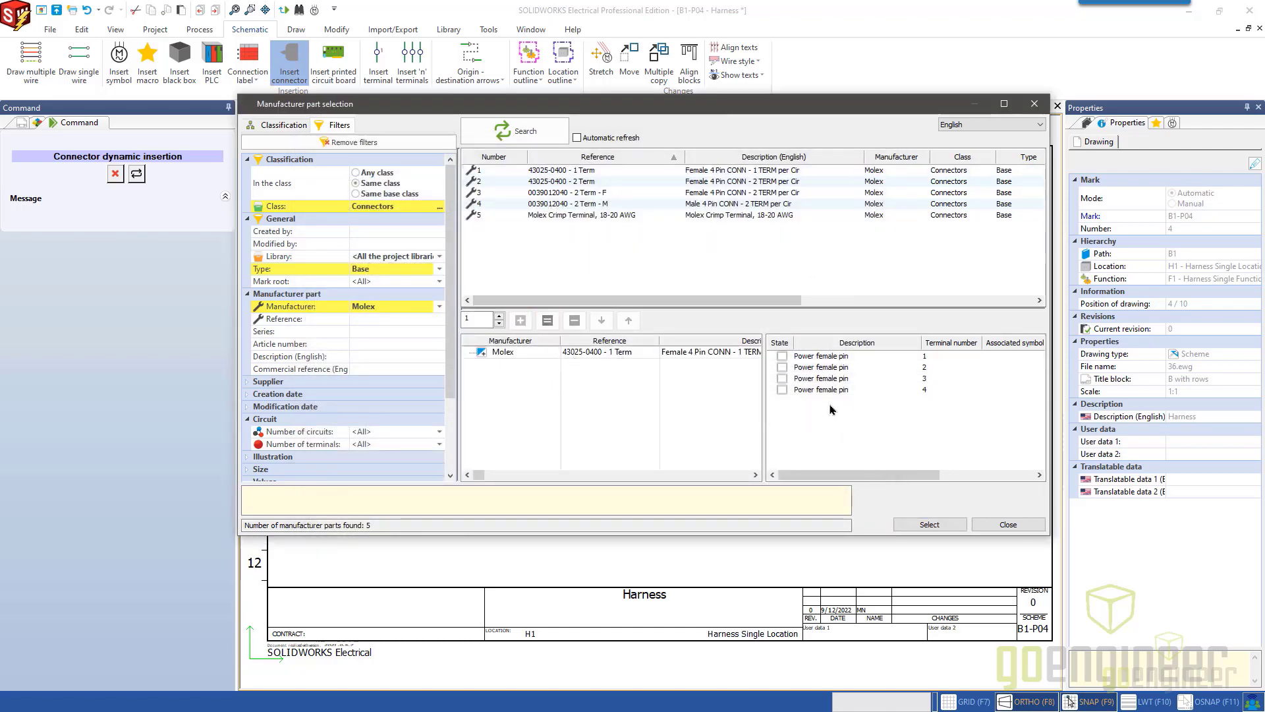
click(930, 525)
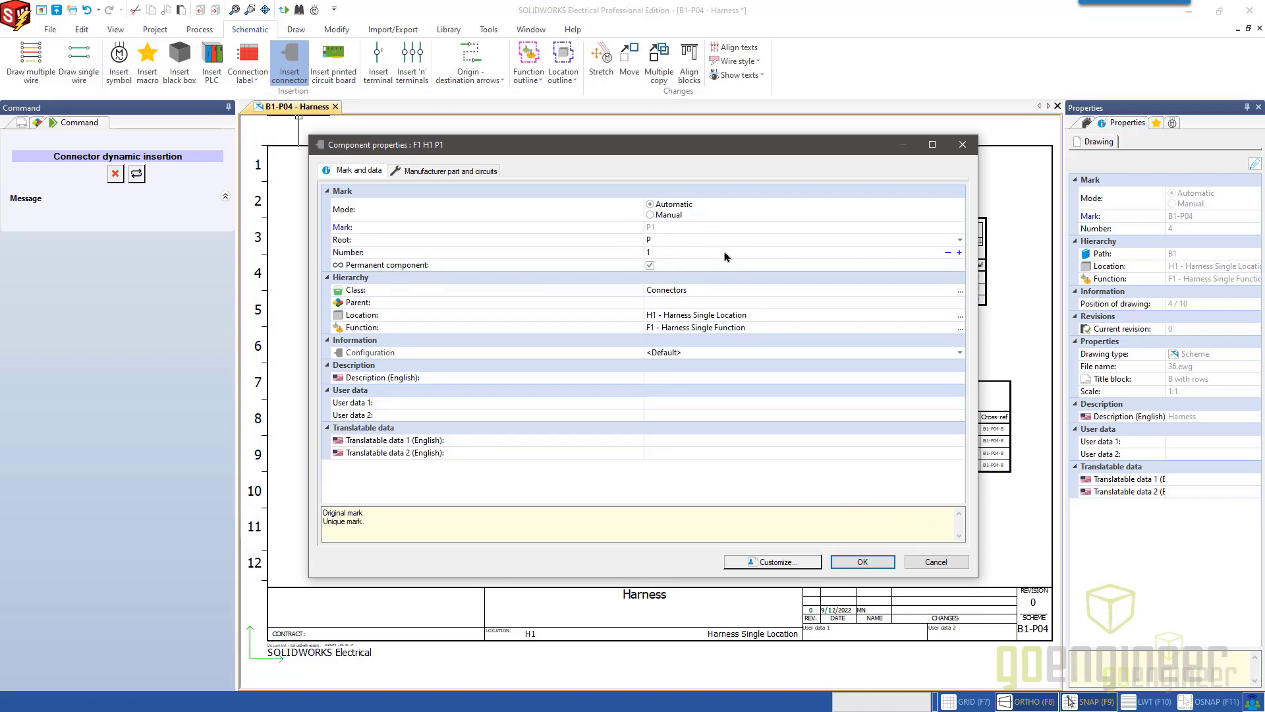
click(428, 172)
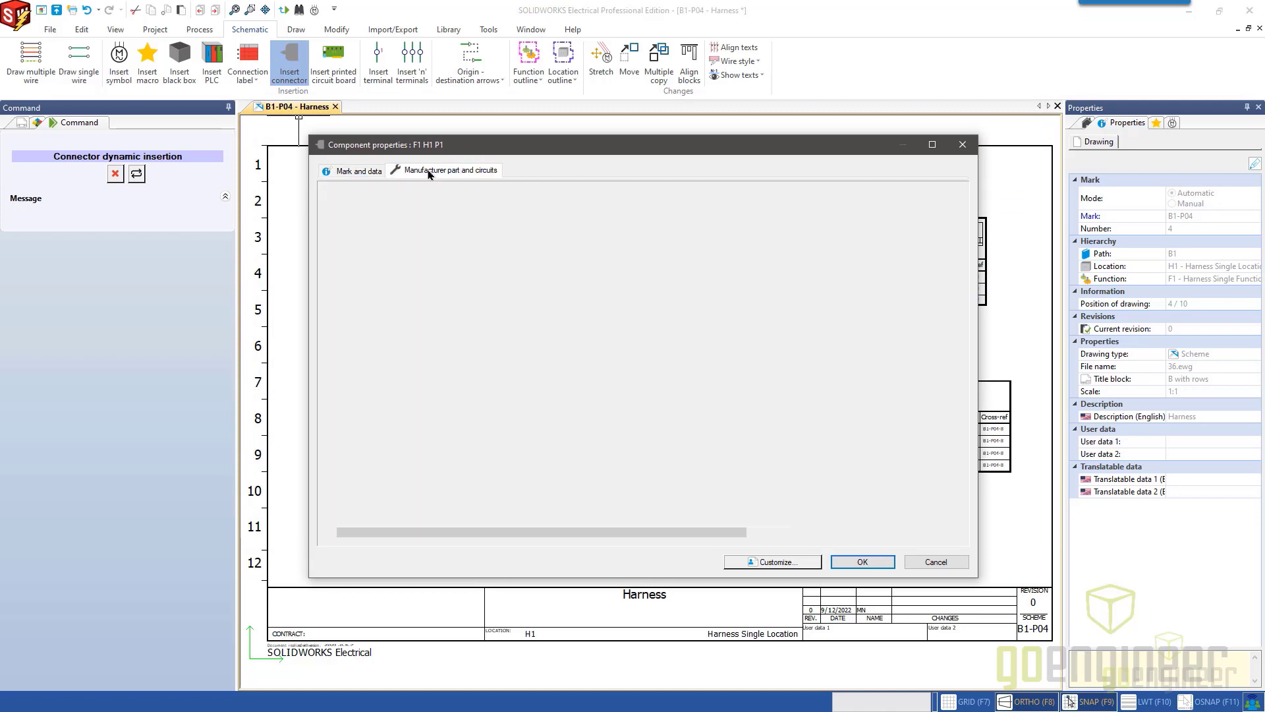
click(357, 172)
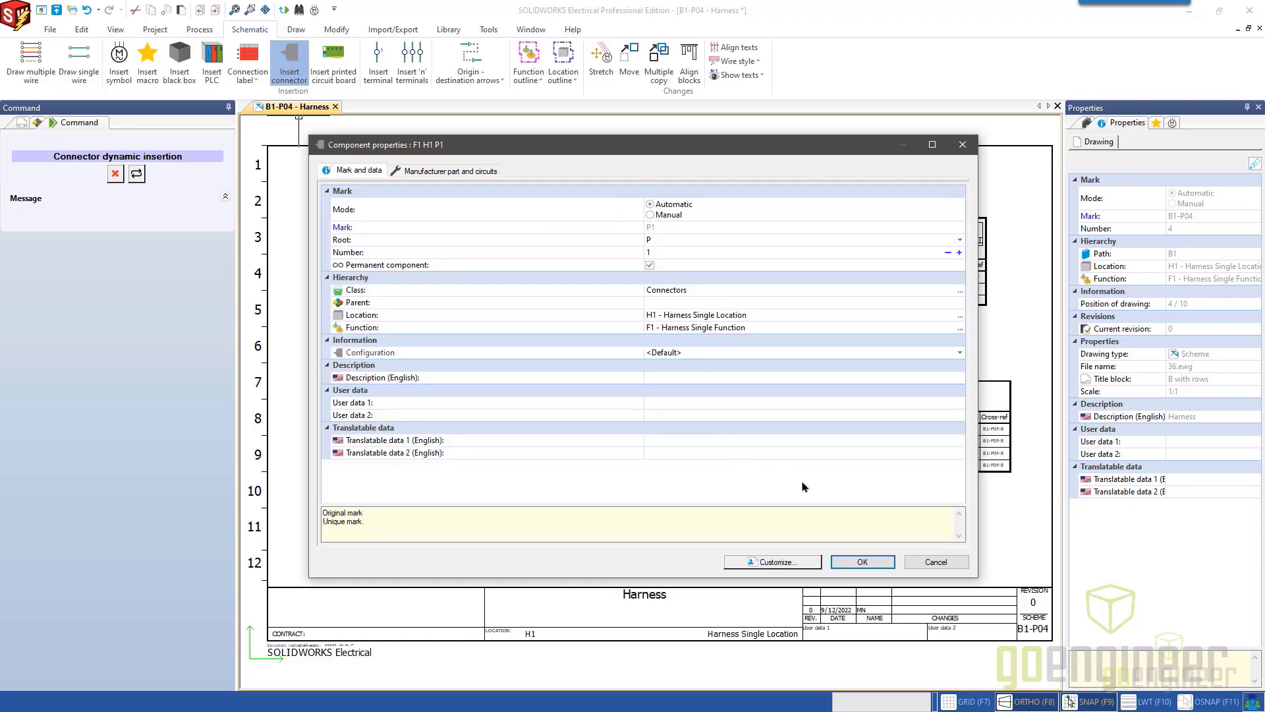
click(860, 562)
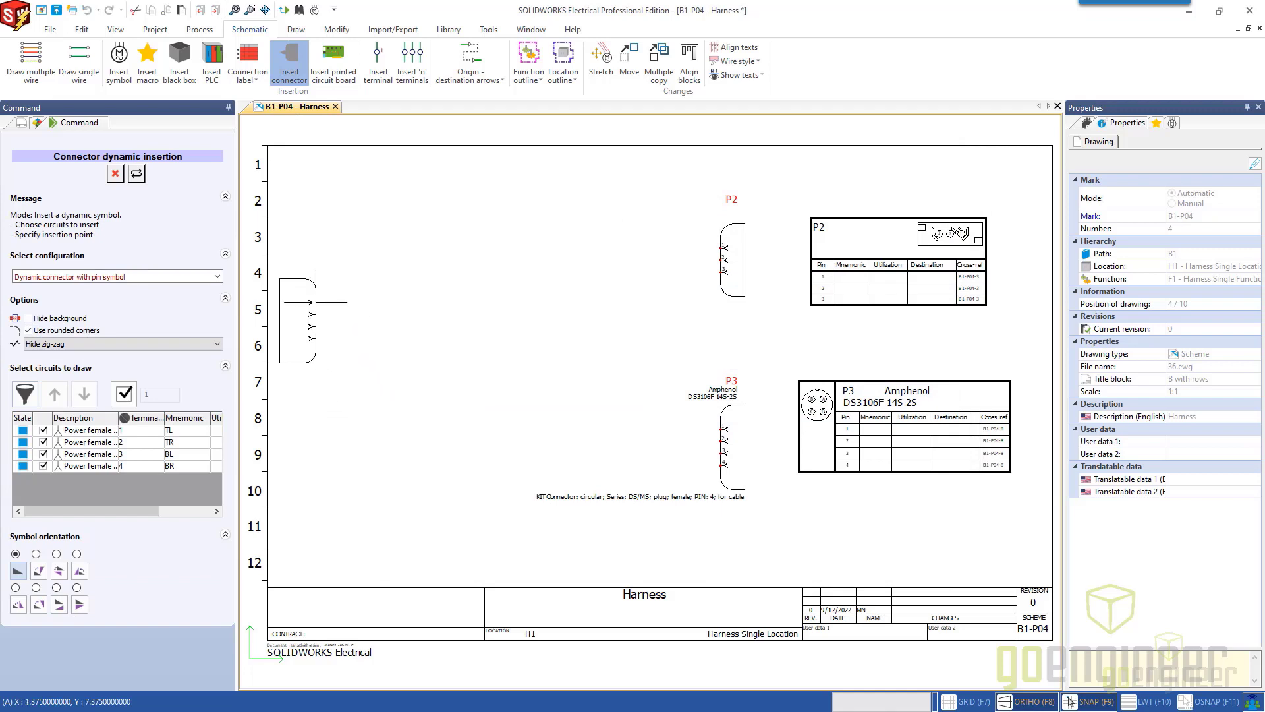
Set the connector's insertion configuration to "Dynamic connector without pin symbol".
click(191, 280)
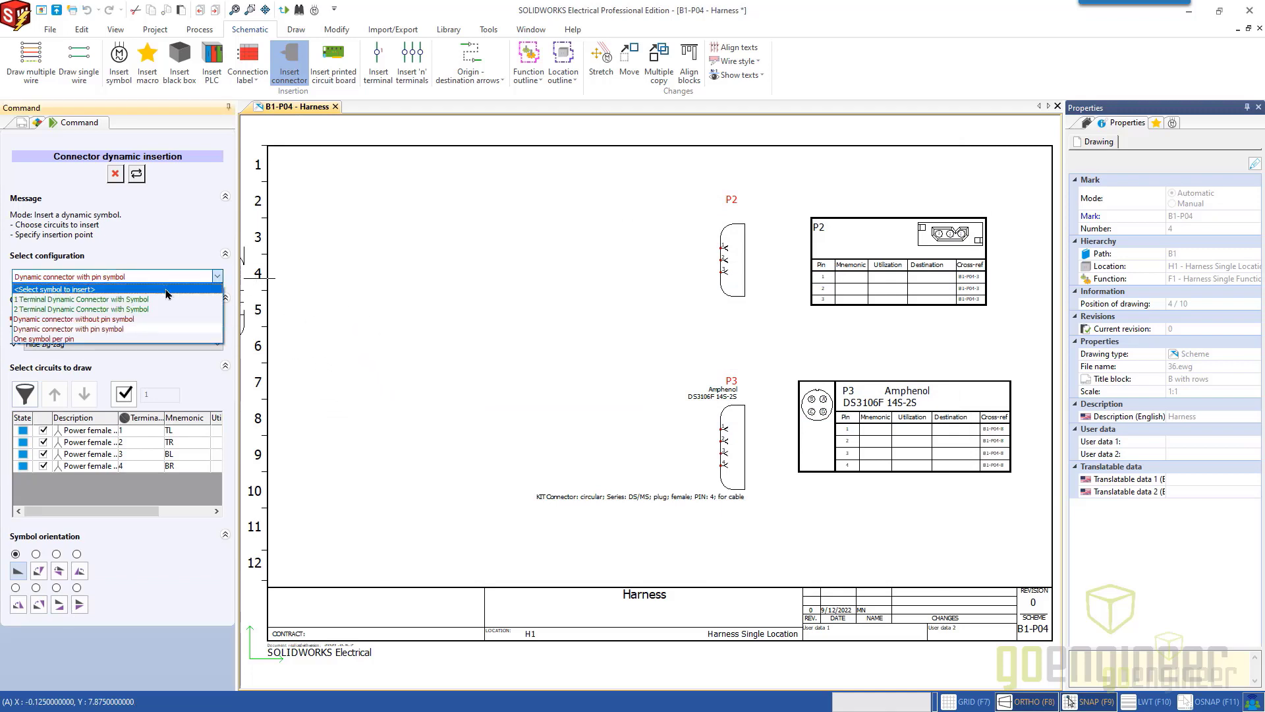
click(167, 290)
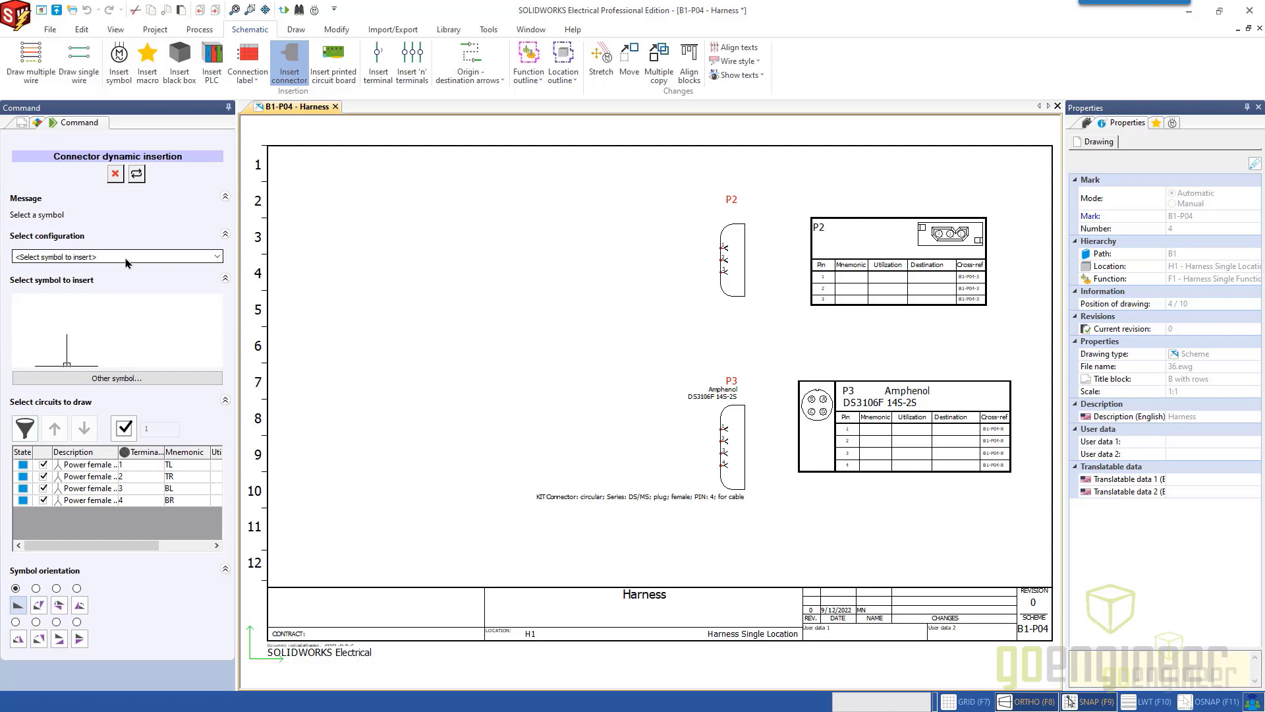
click(52, 258)
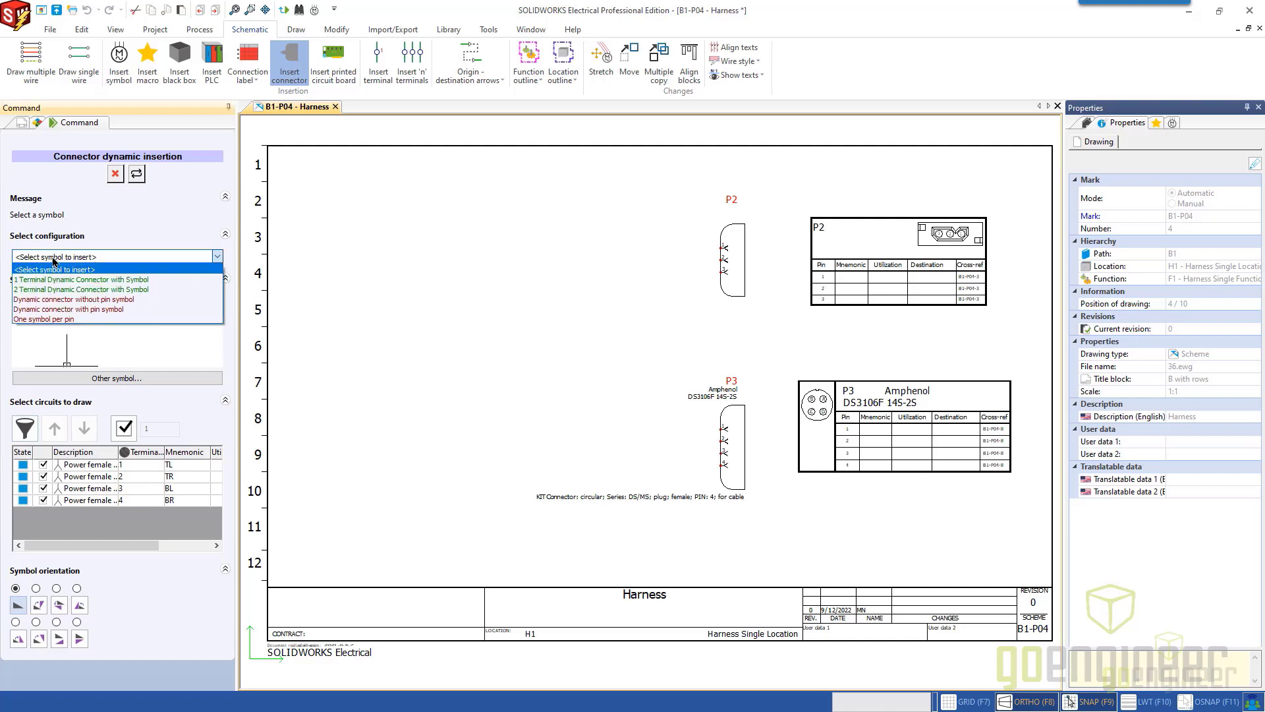
click(125, 300)
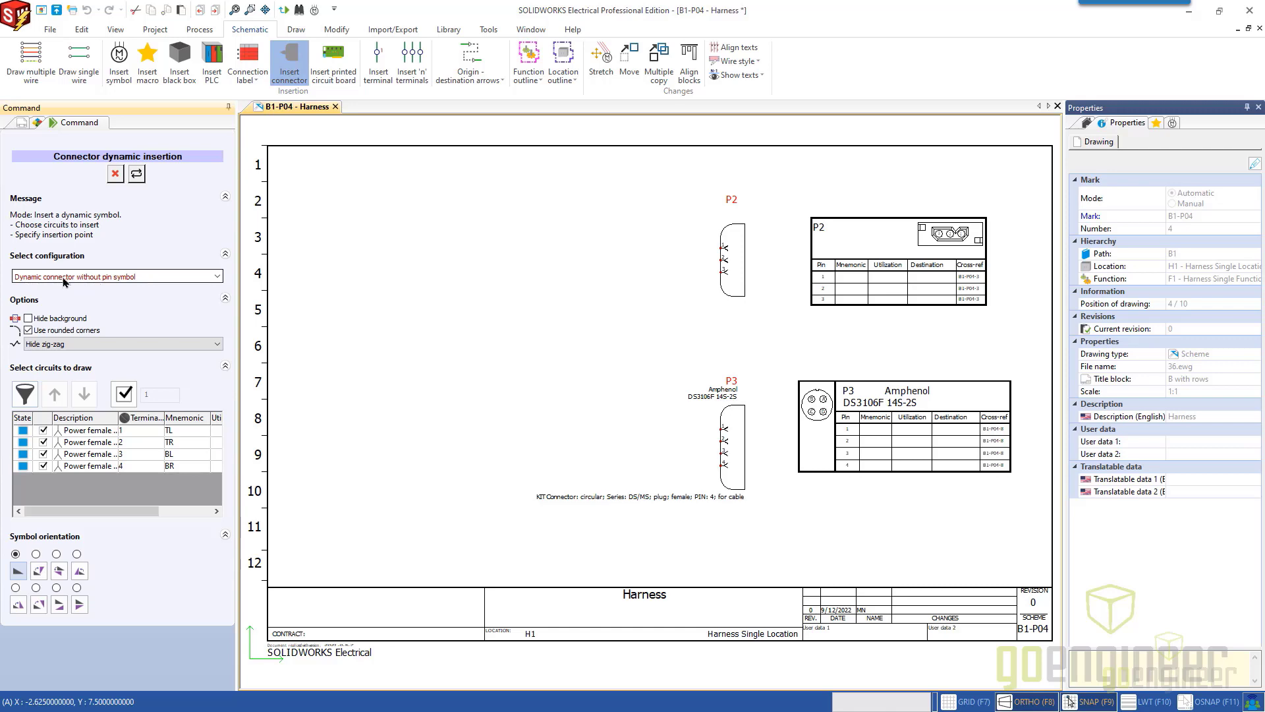
Set the insertion configuration to "Dynamic connector with pin symbol" and preview the connector in the empty area beside P2 and P3.
click(118, 277)
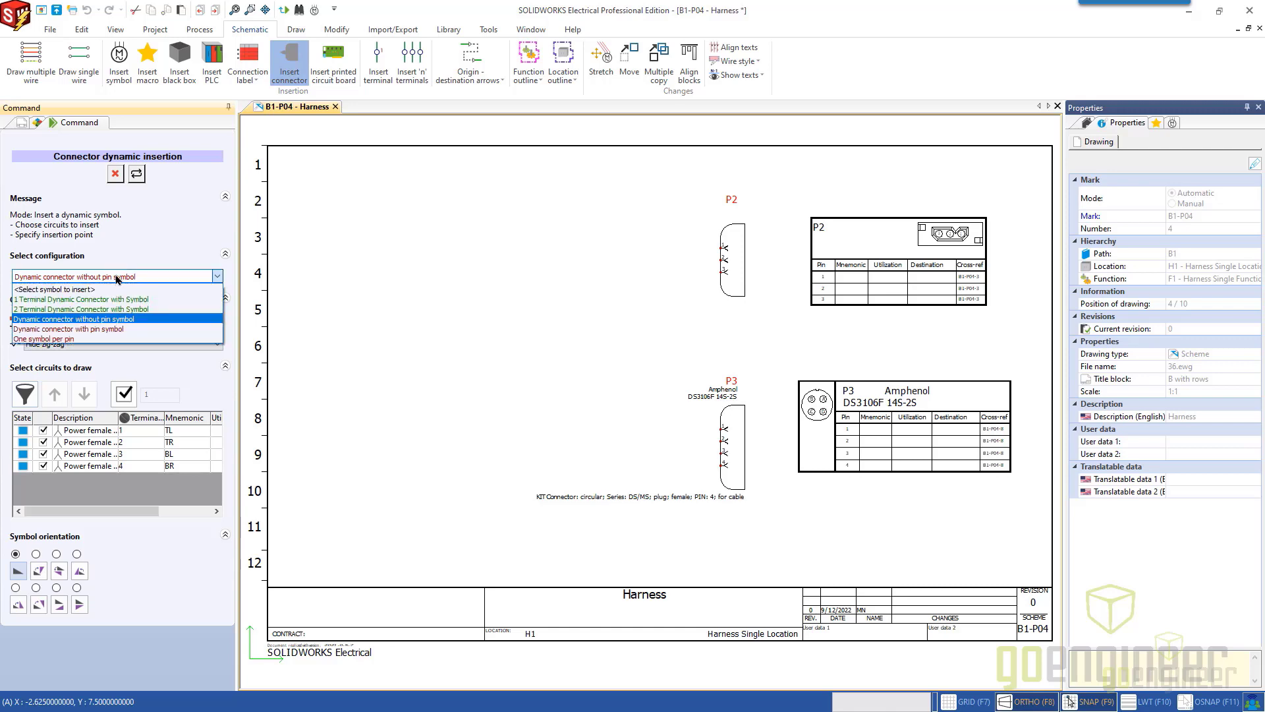
click(86, 329)
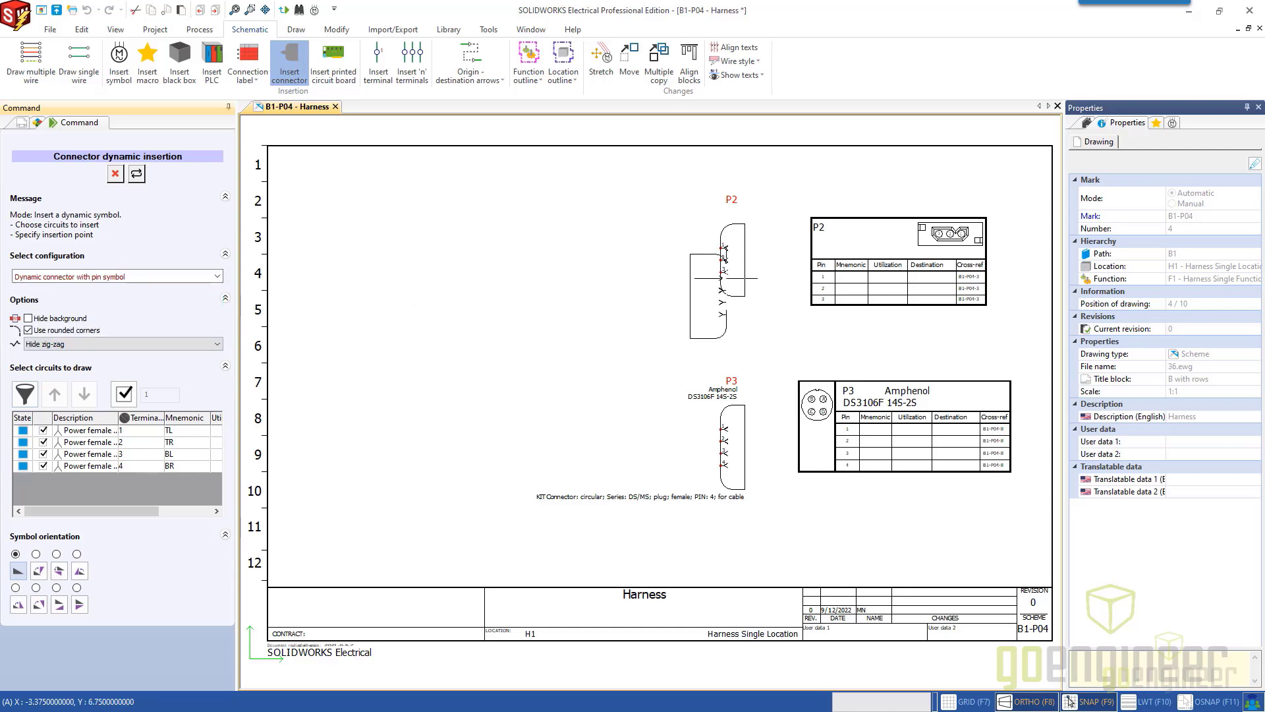
scroll(731, 278, up, 1)
scroll(731, 278, up, 2)
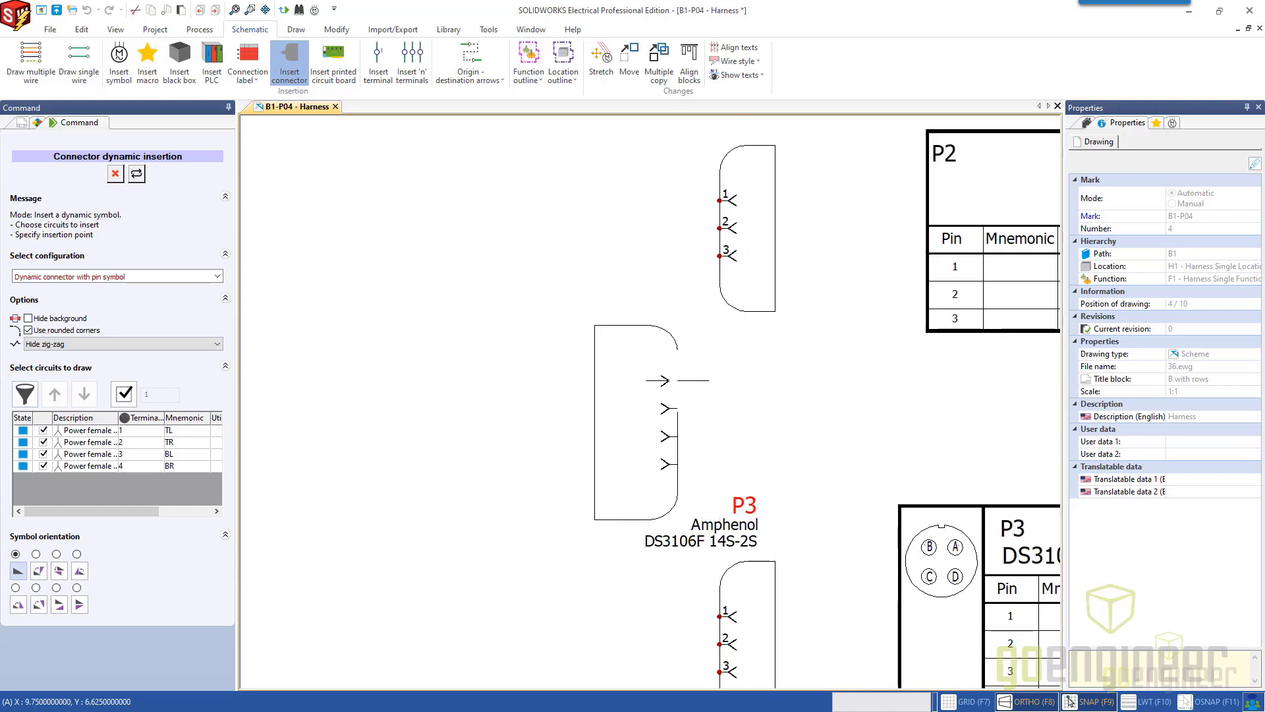
scroll(586, 411, down, 1)
mouse_move(586, 411)
middle_down()
mouse_move(546, 481)
mouse_move(499, 257)
mouse_move(505, 277)
mouse_move(798, 393)
middle_up()
scroll(607, 367, down, 1)
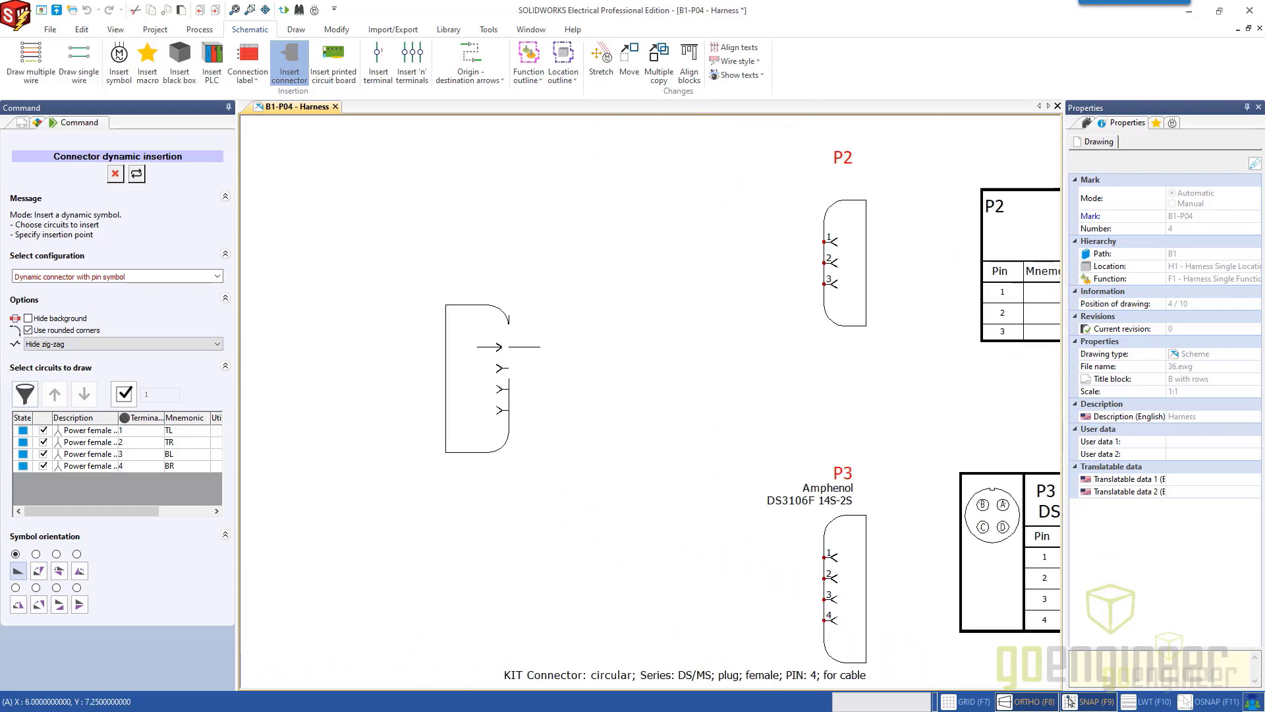
middle_drag(509, 348, 632, 388)
scroll(593, 382, down, 2)
scroll(560, 372, up, 1)
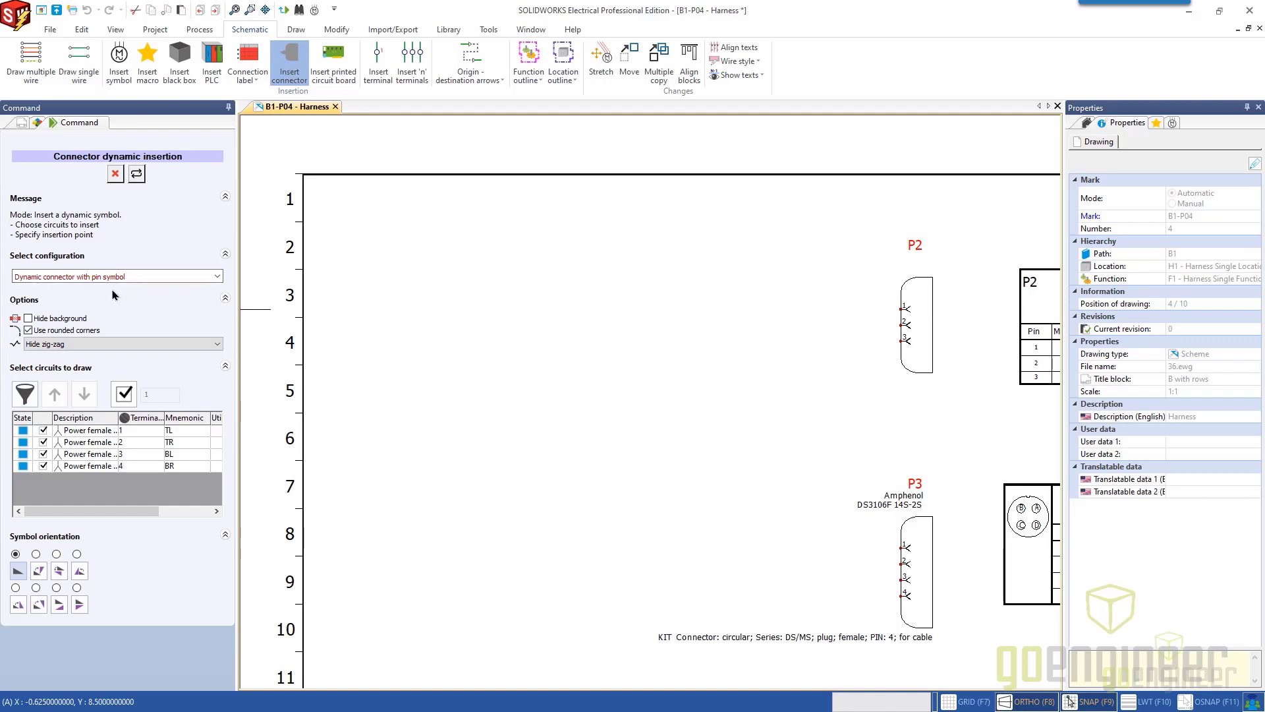
Place P1 with only circuits 1 and 2 on the schematic, level with P2 with the grid shown, and end the insertion.
click(44, 454)
click(43, 466)
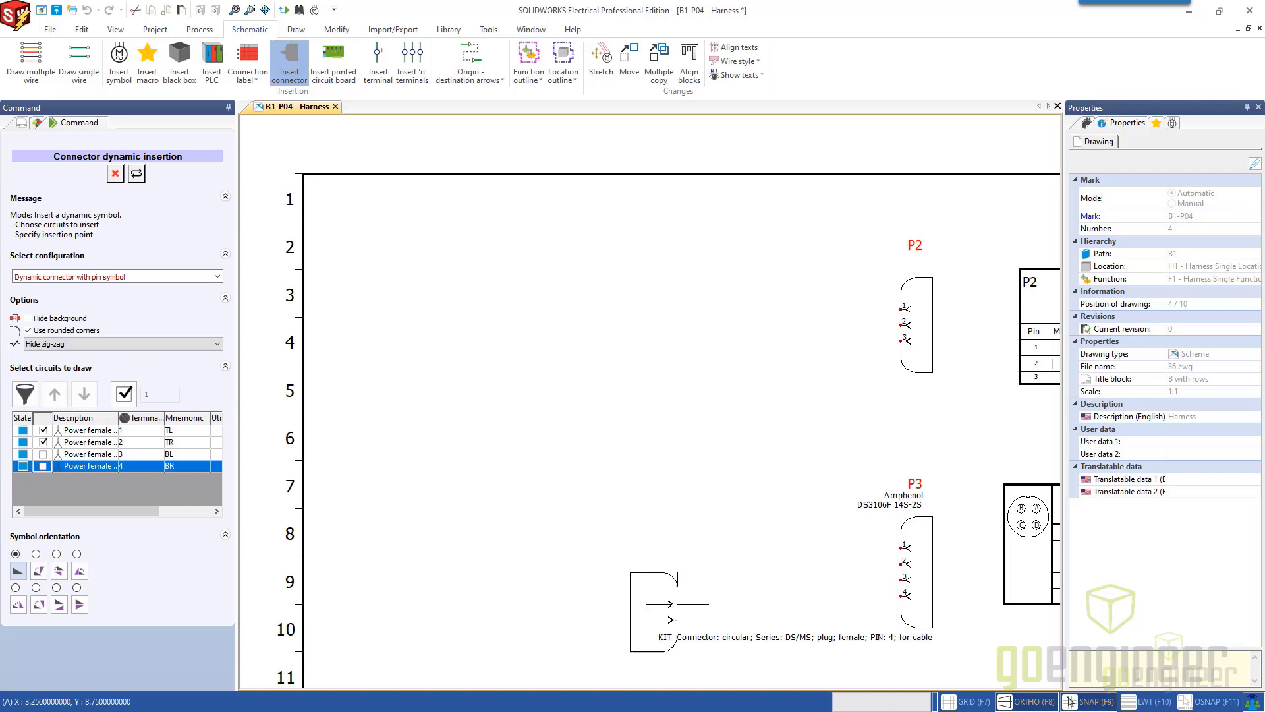
click(967, 702)
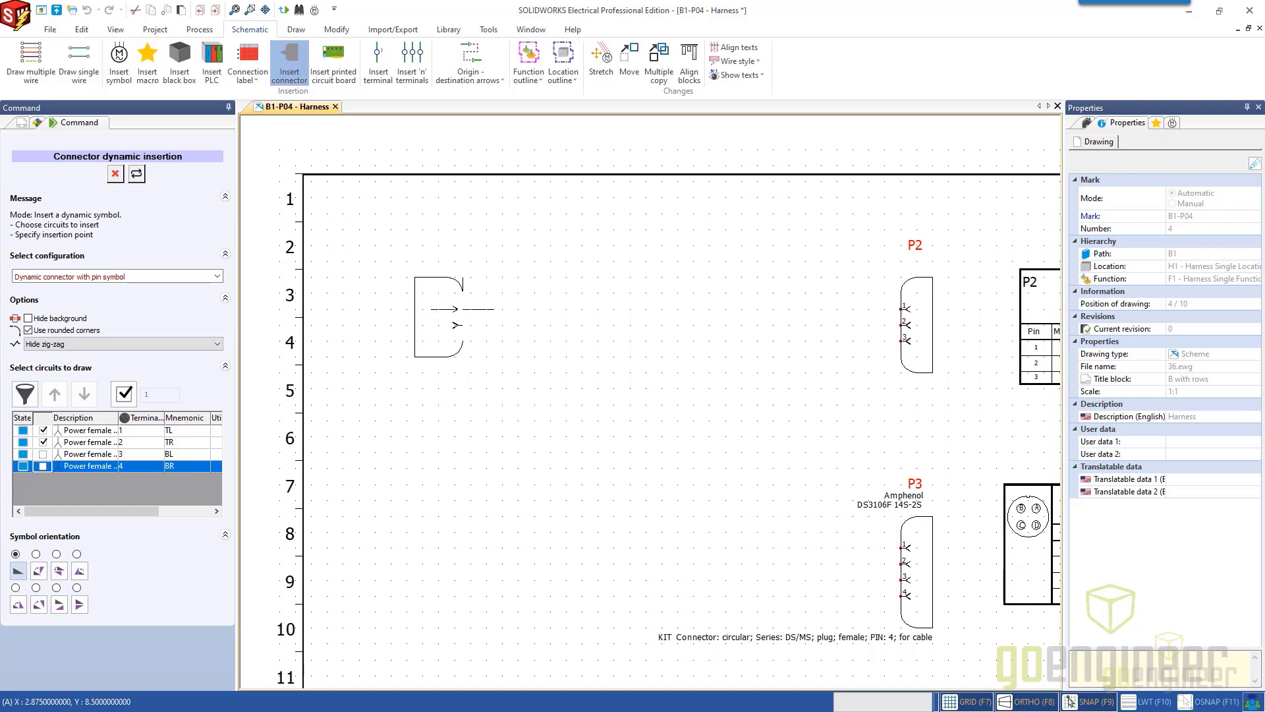
click(462, 308)
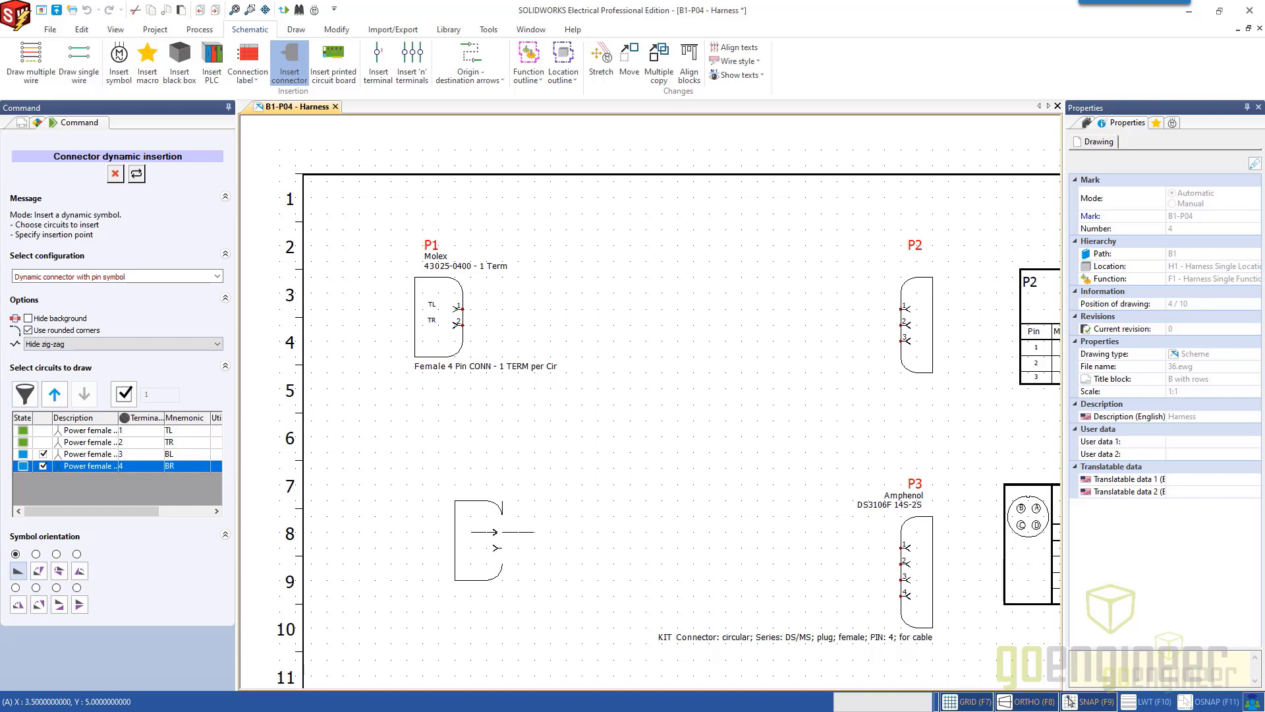
click(114, 177)
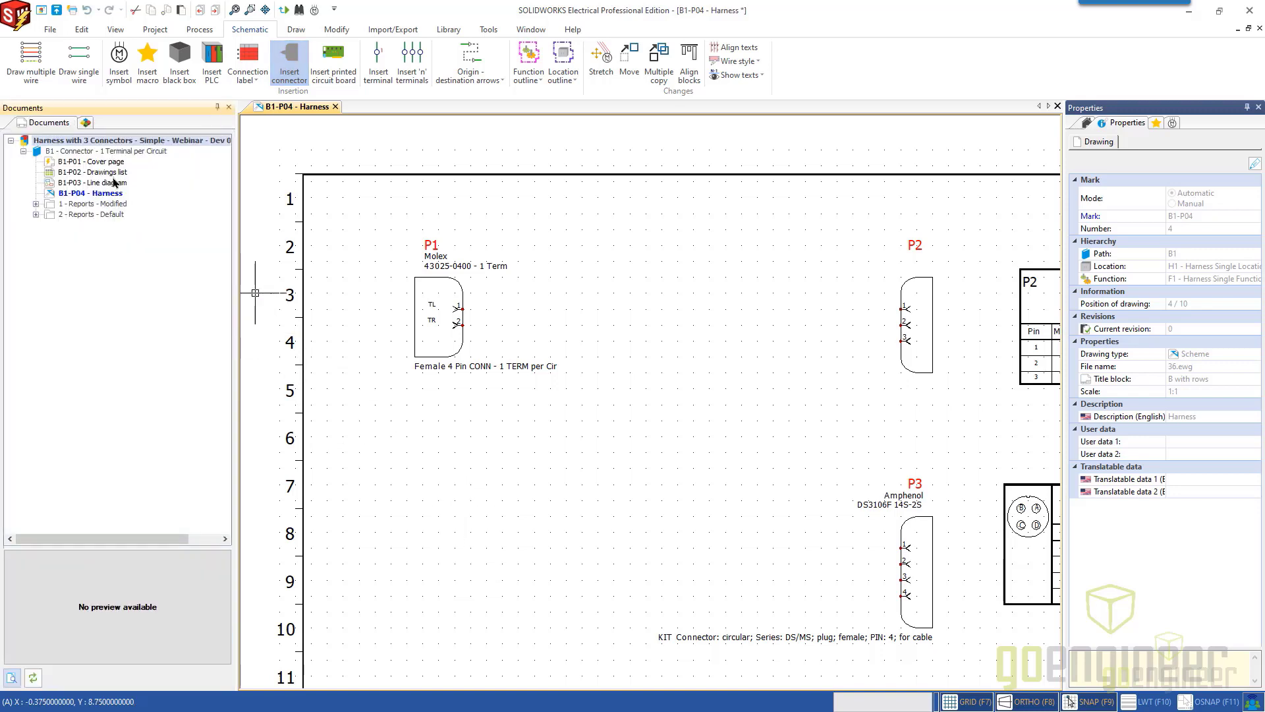
middle_drag(505, 483, 502, 434)
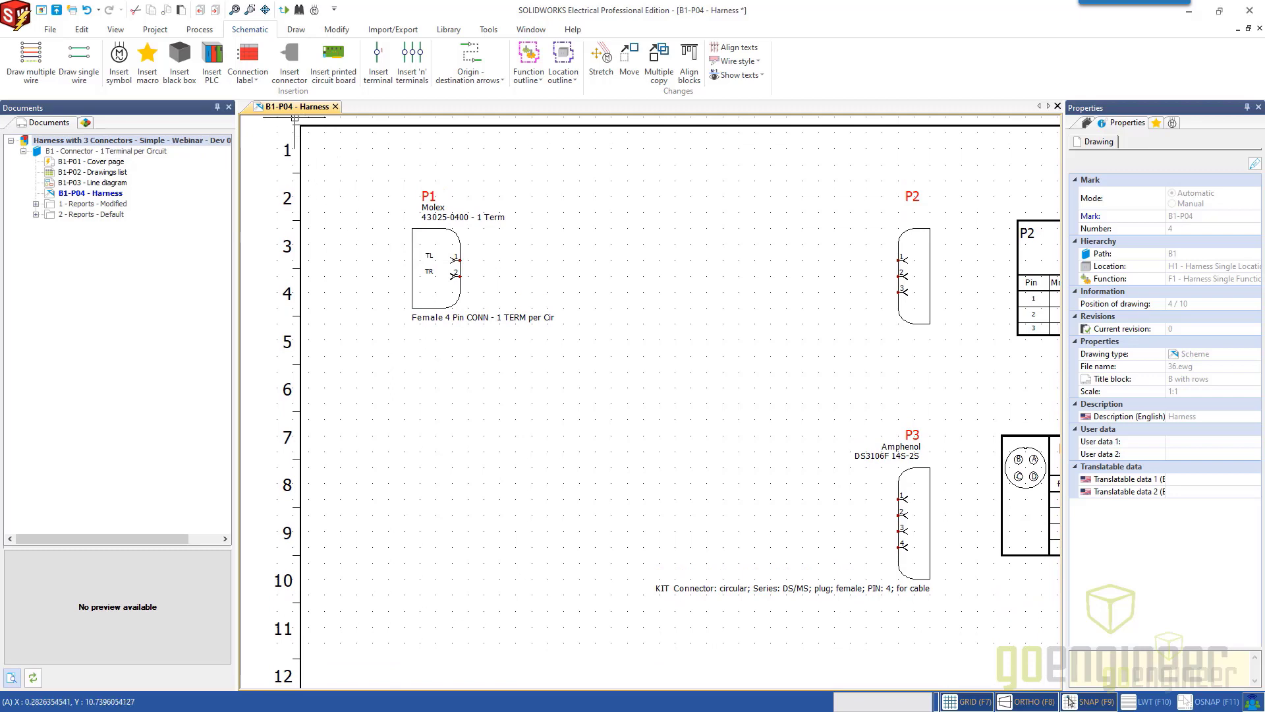
click(290, 63)
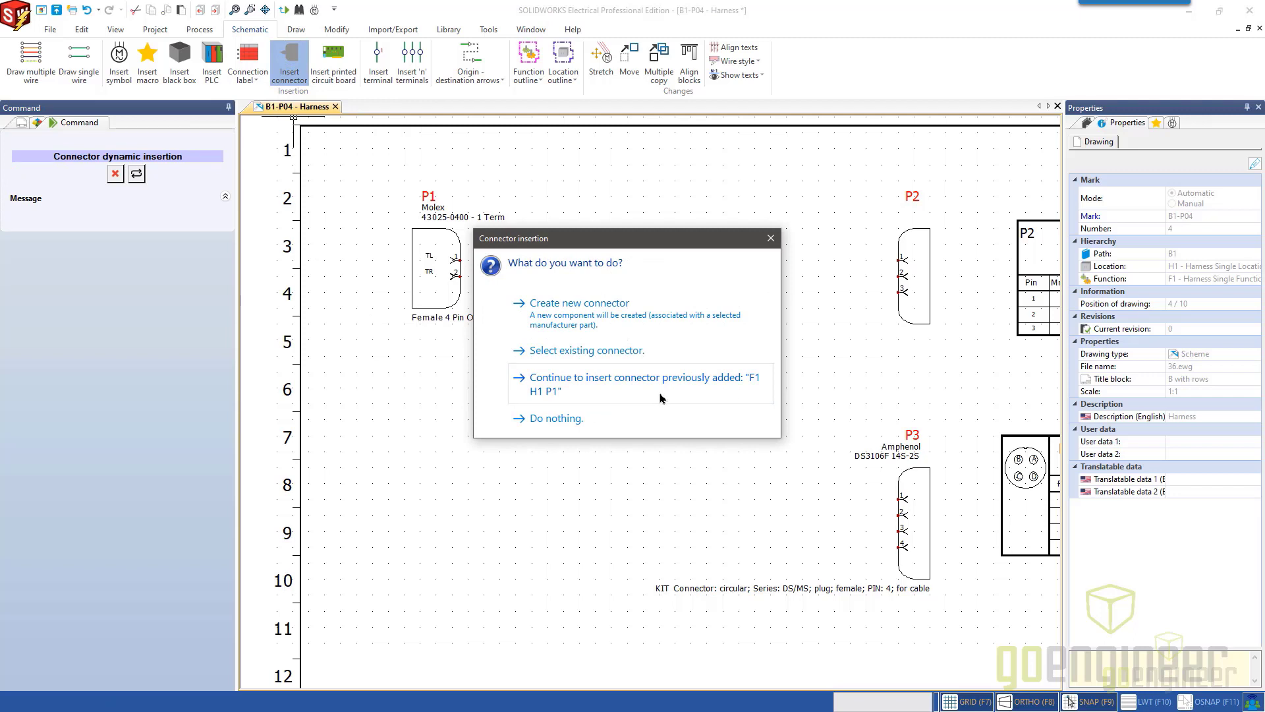
click(771, 239)
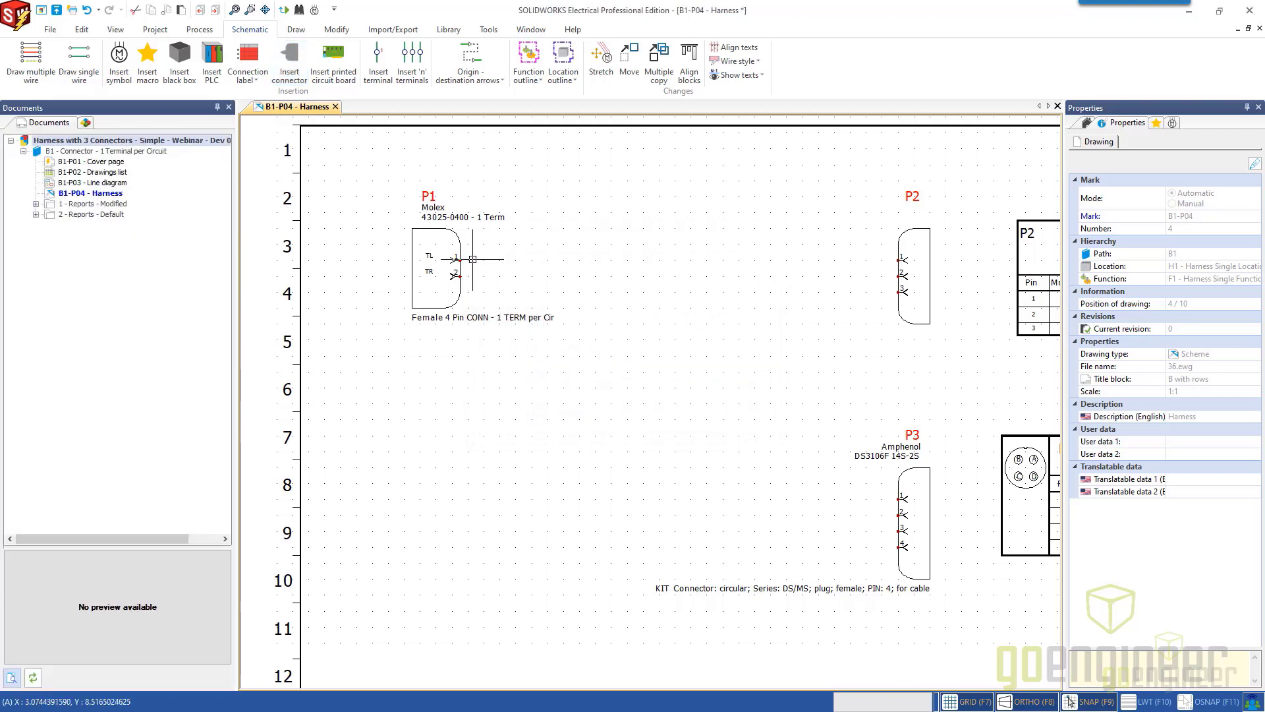
Delete the P1 connector symbol from the Harness schematic and remove the P1 component from location H1.
click(444, 229)
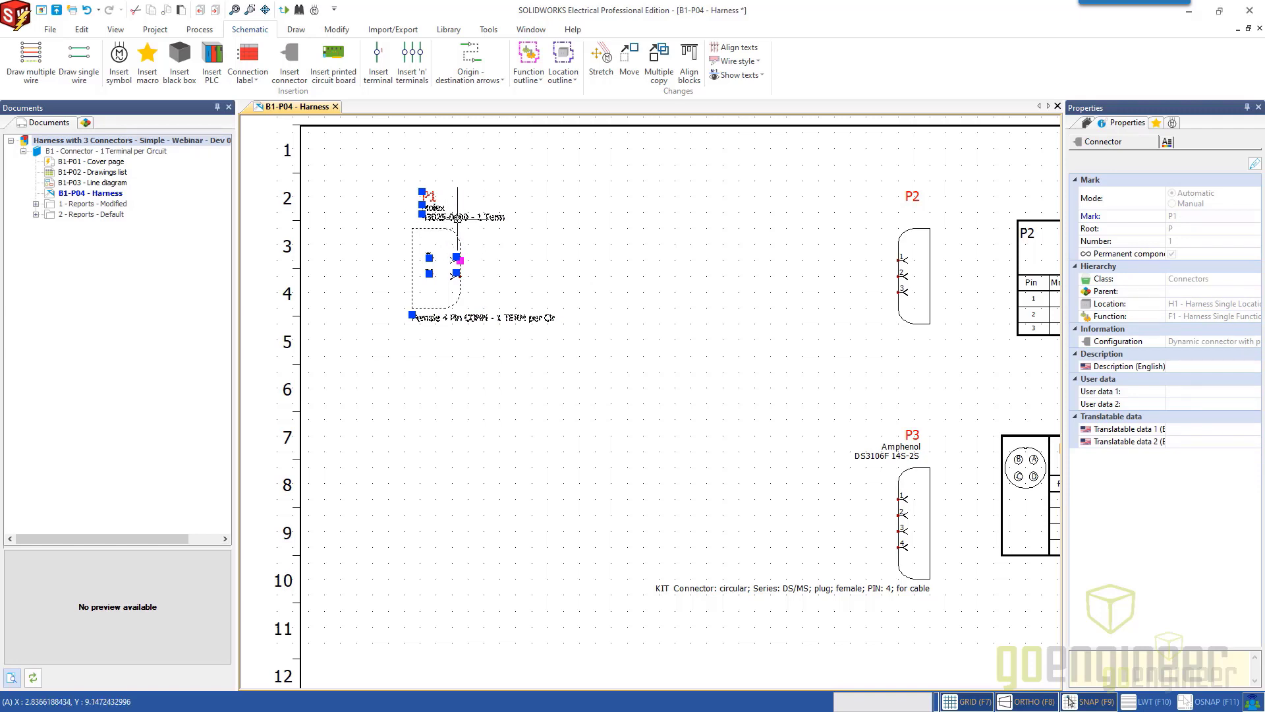
double_click(447, 230)
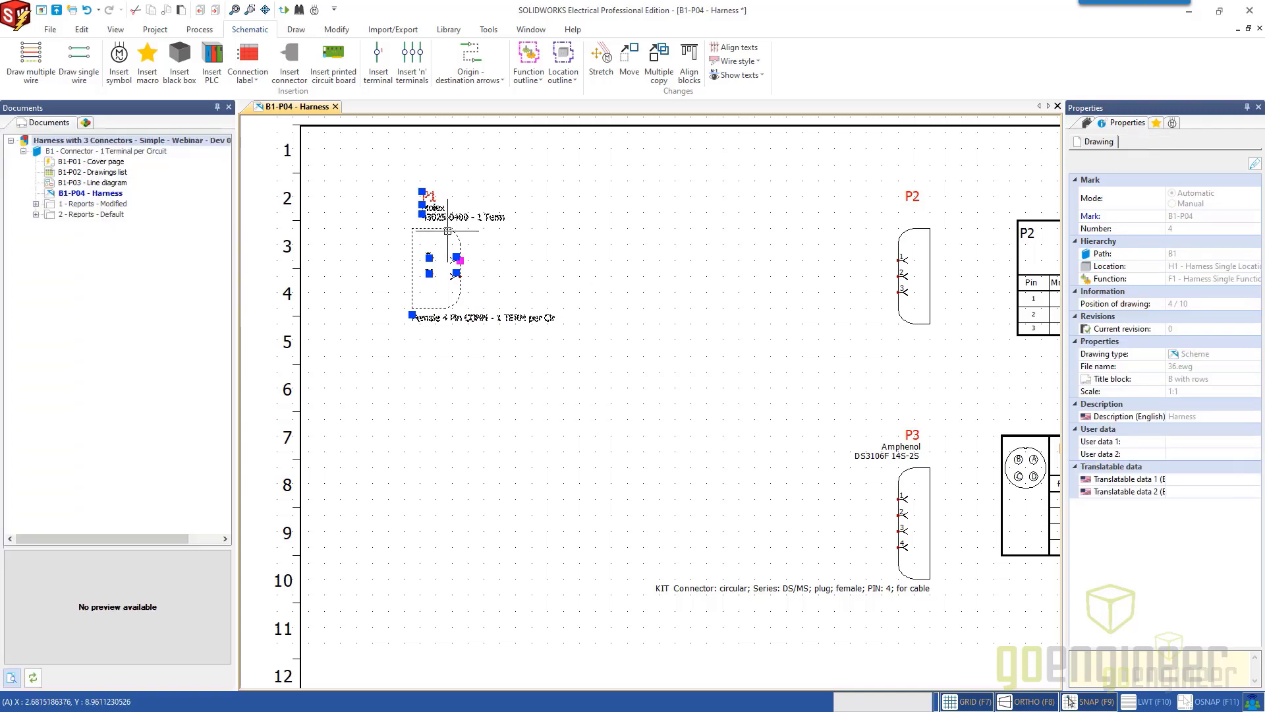
key(Delete)
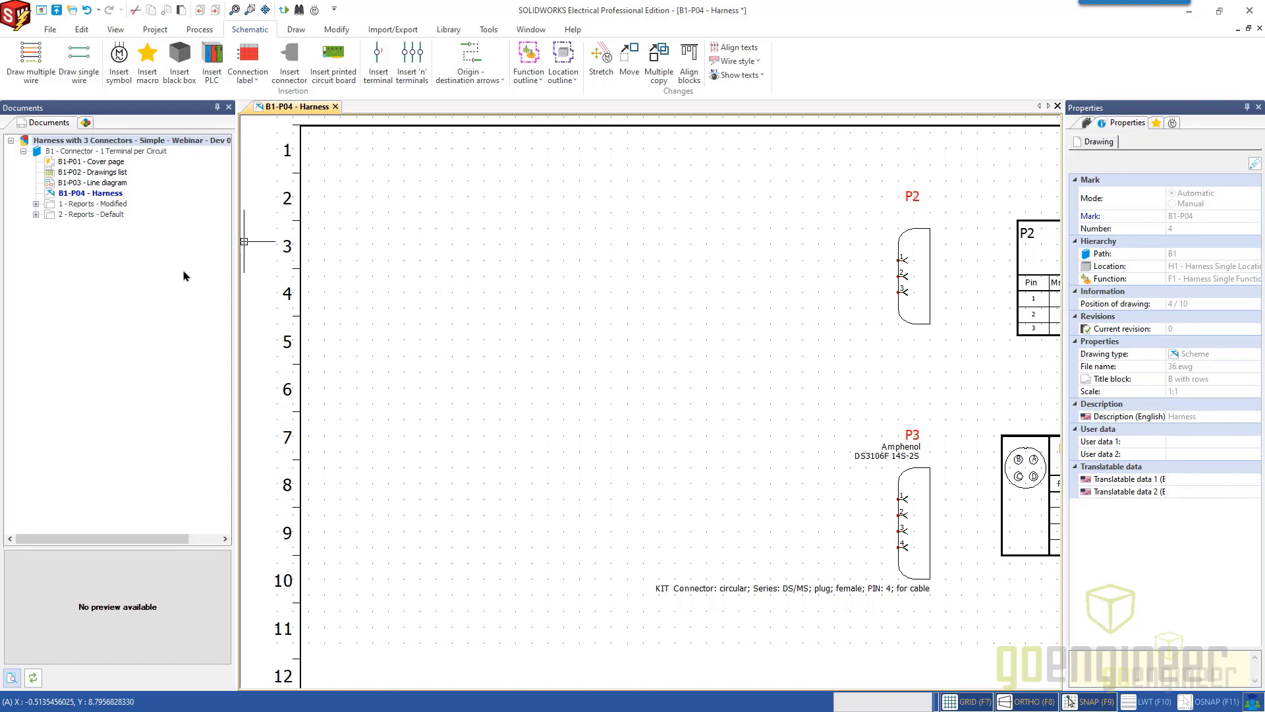
click(85, 125)
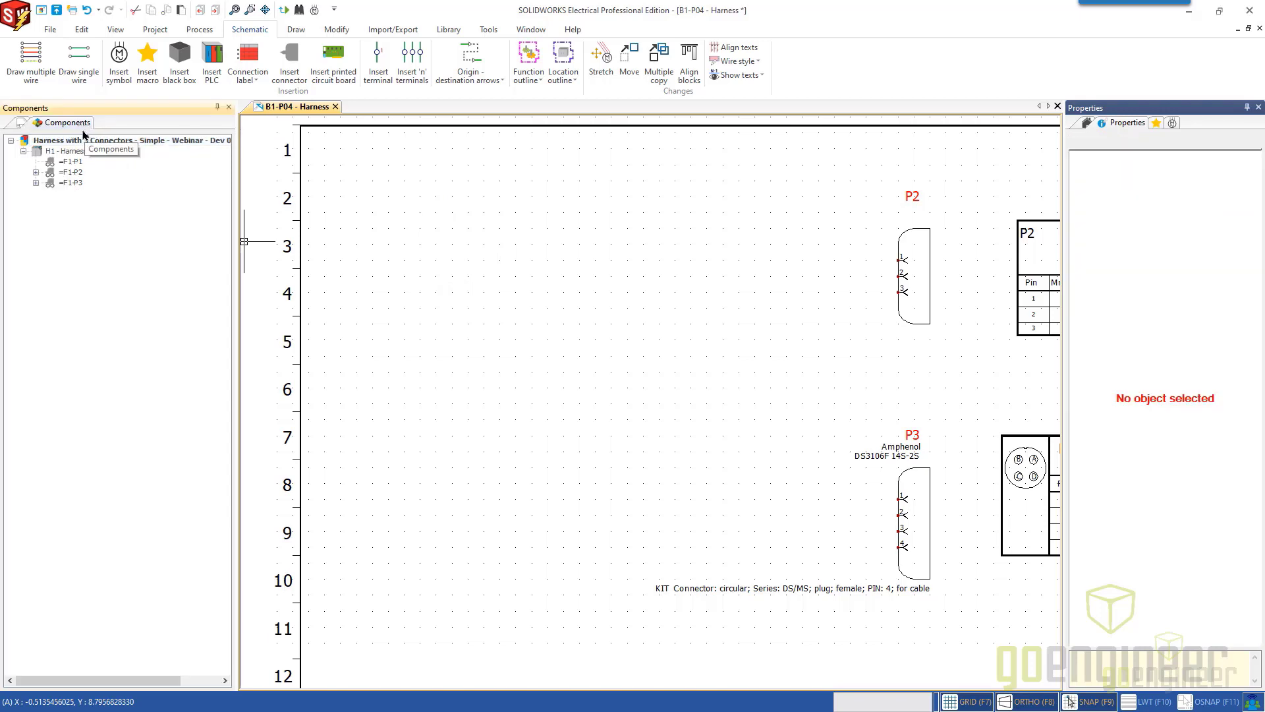
click(70, 162)
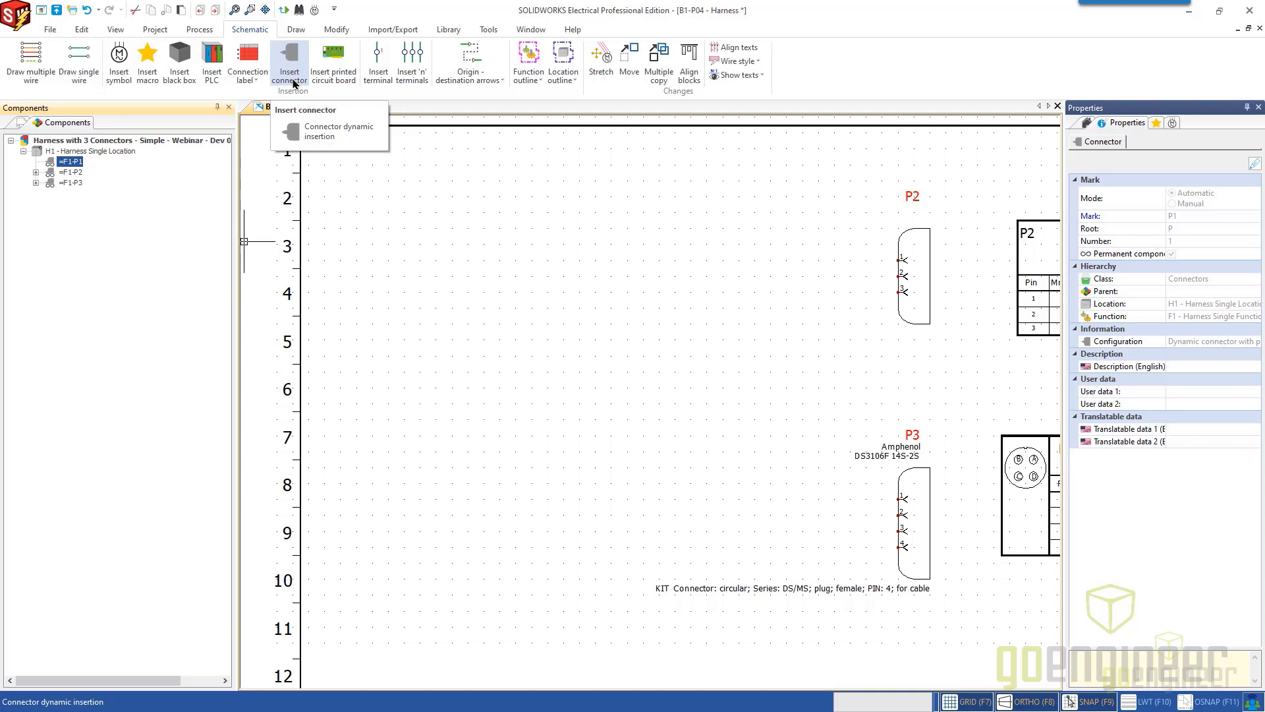
right_click(80, 165)
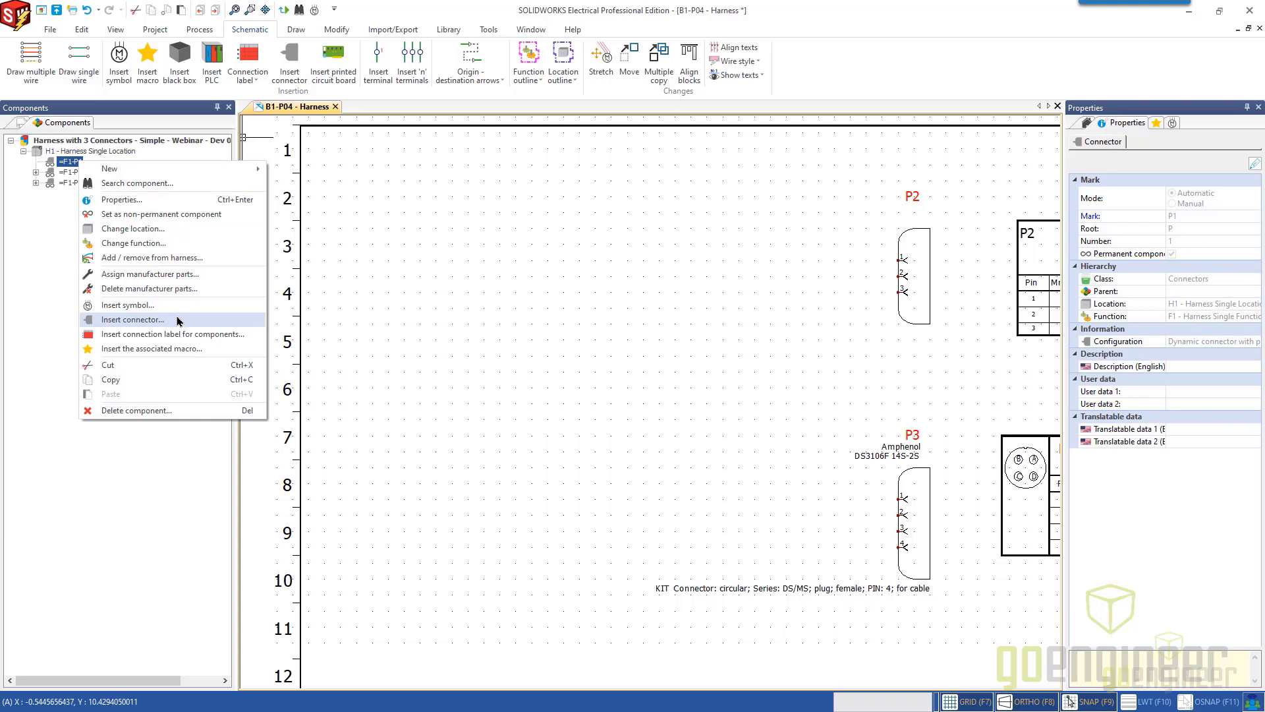
click(146, 412)
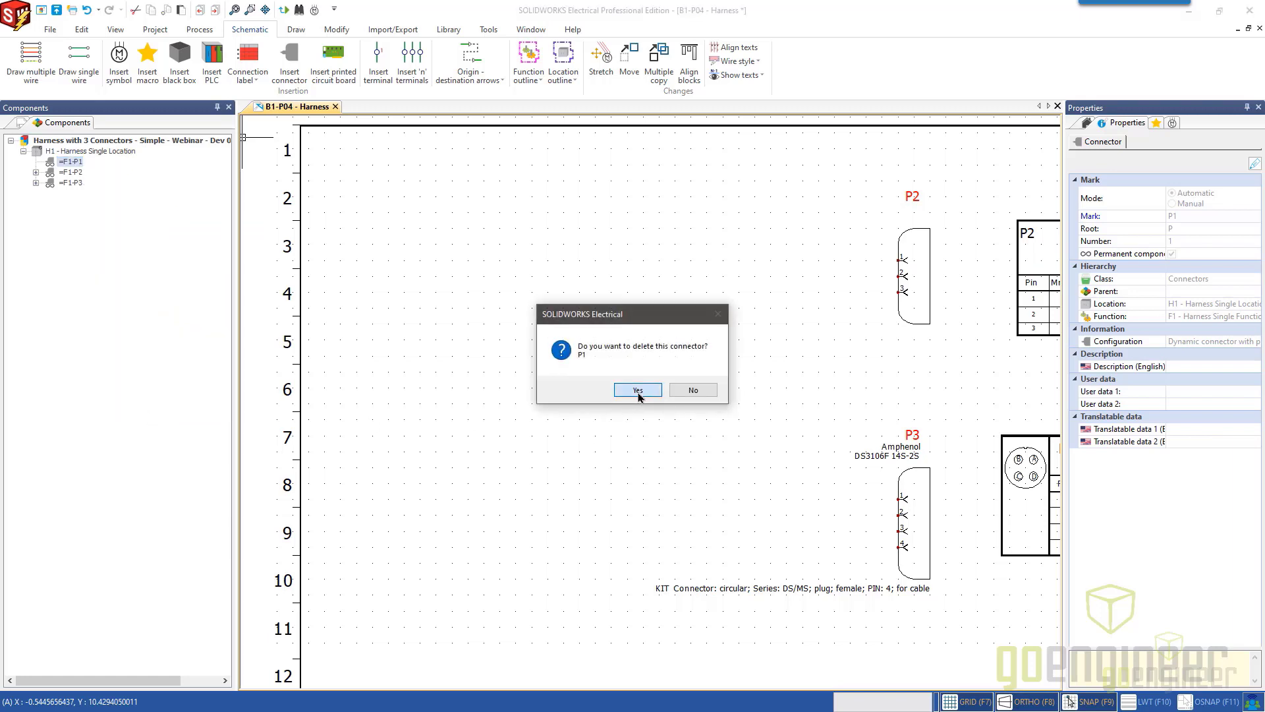
click(638, 391)
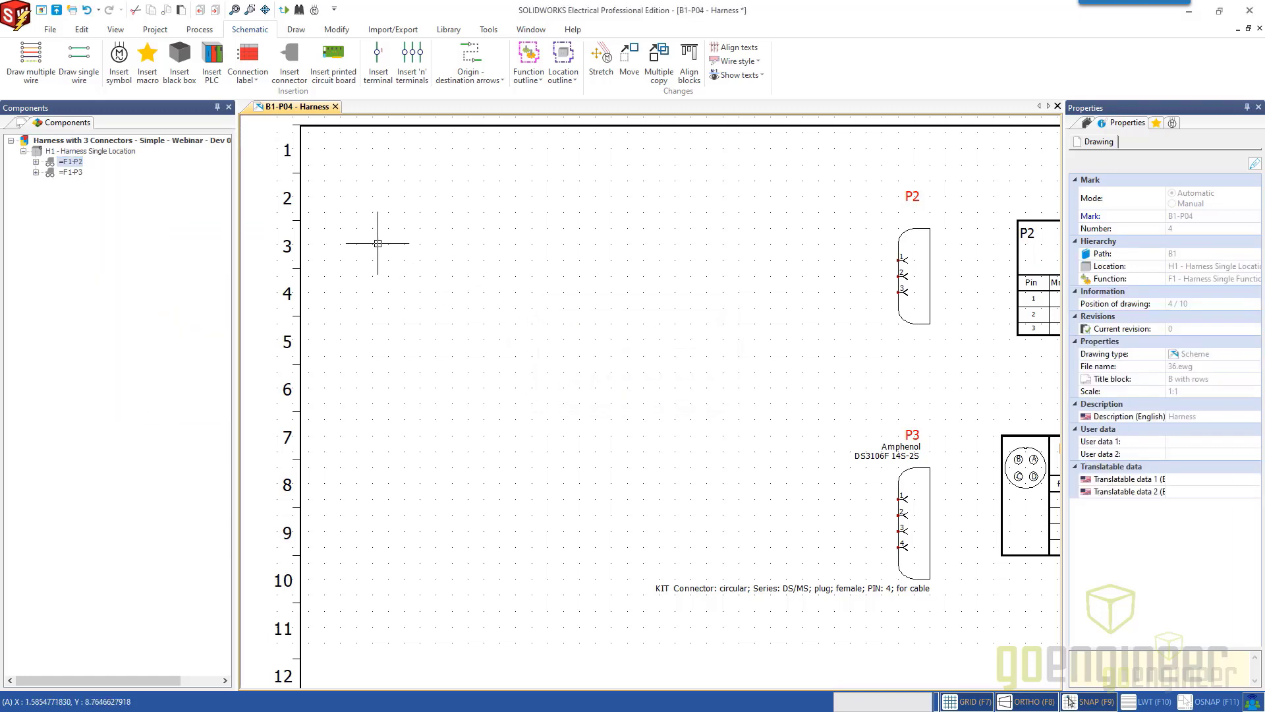
Open the properties of the project connector configuration 1TermDynamicConnectorWithSymbols_imperial.
click(157, 31)
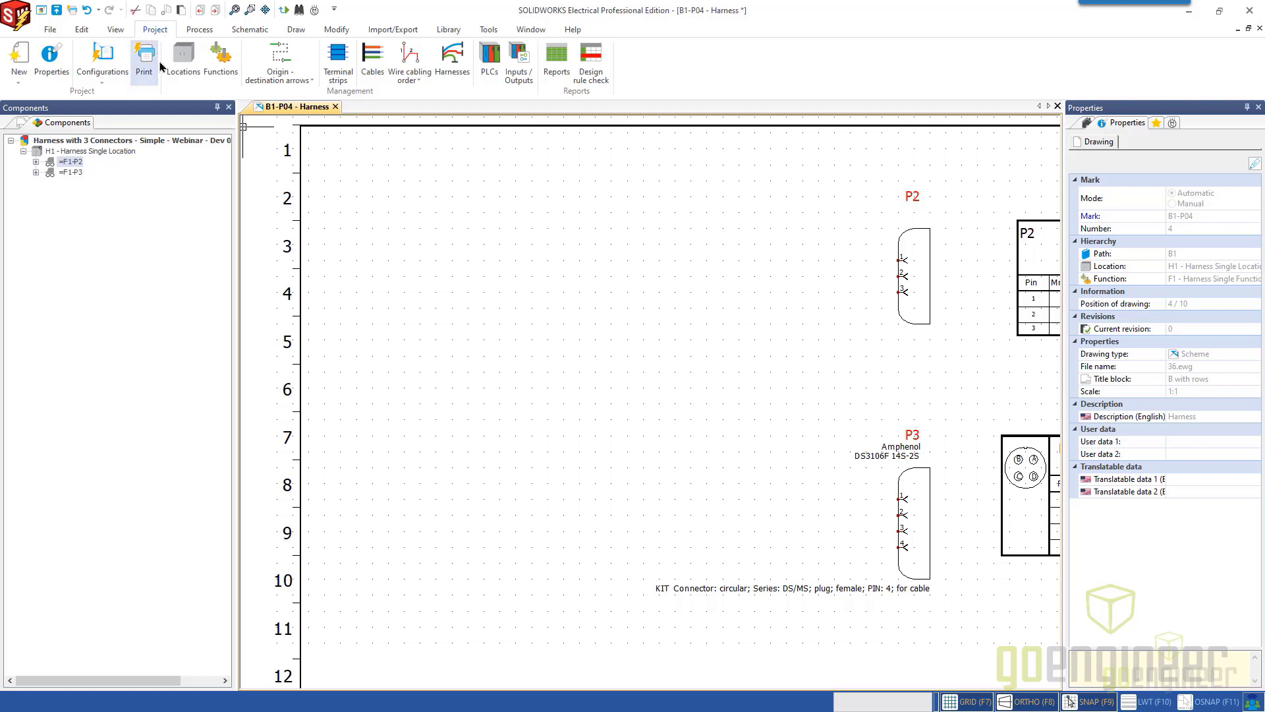
click(108, 80)
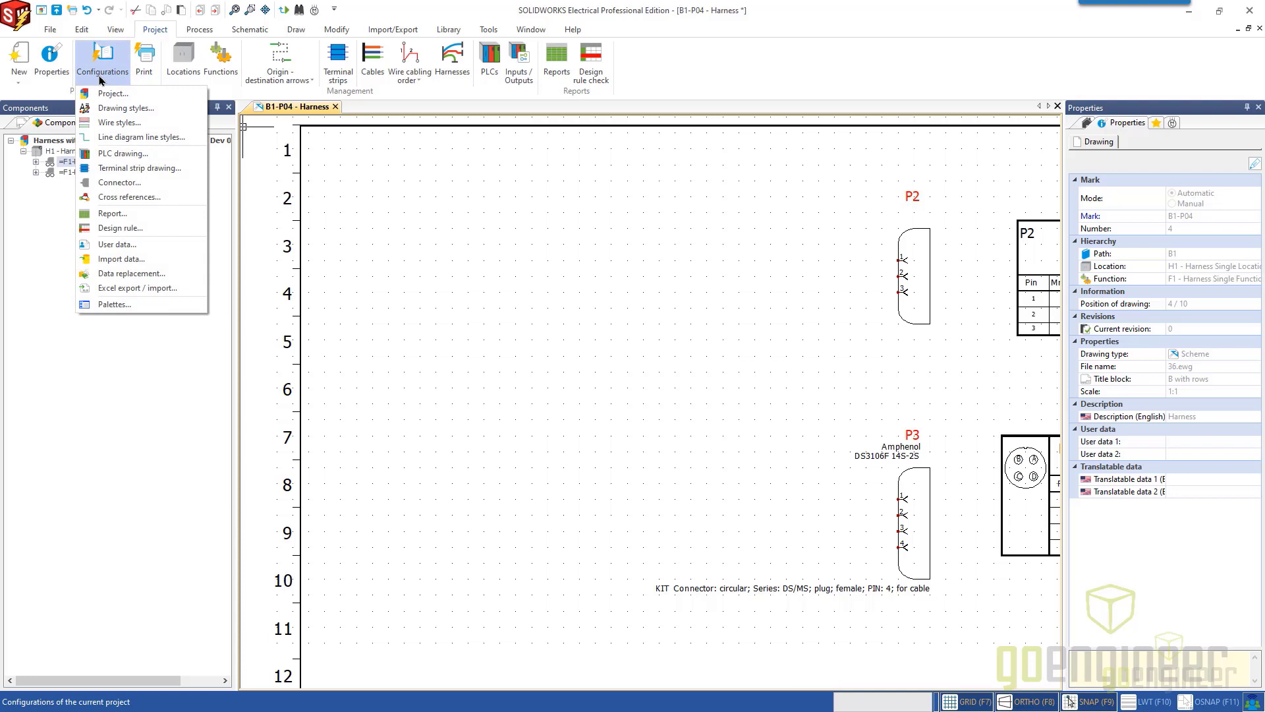
click(149, 183)
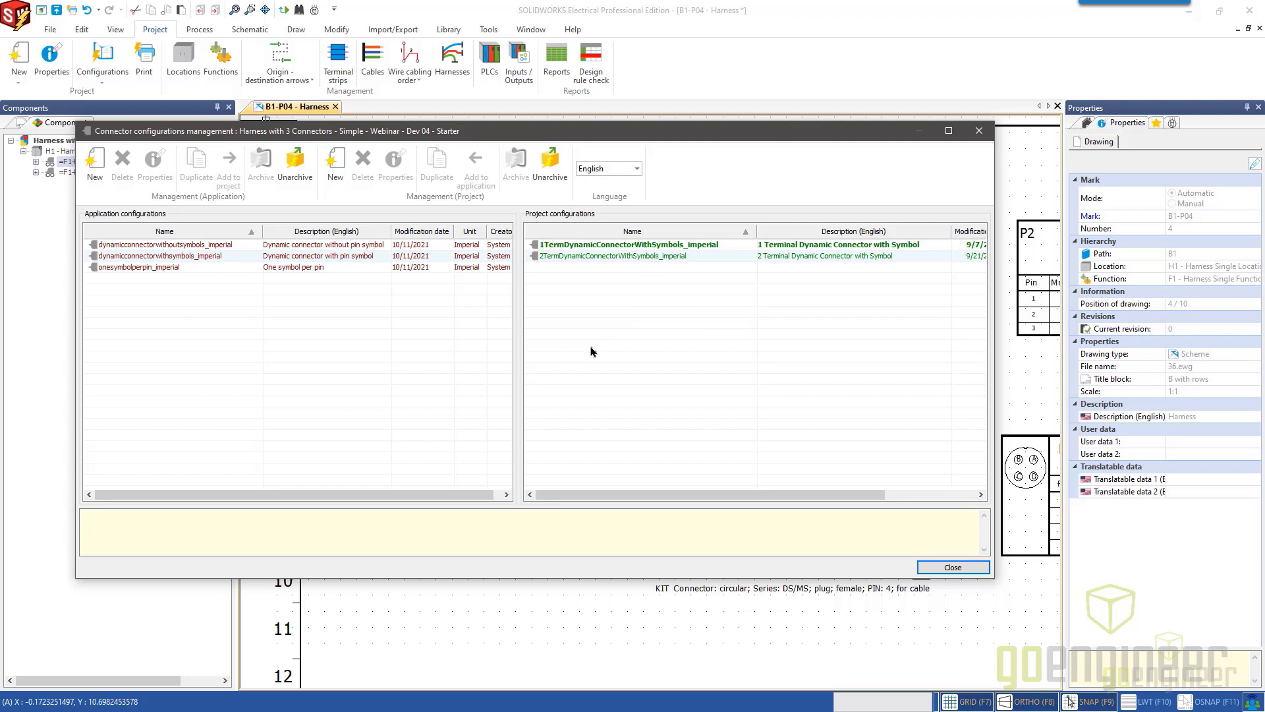
click(610, 247)
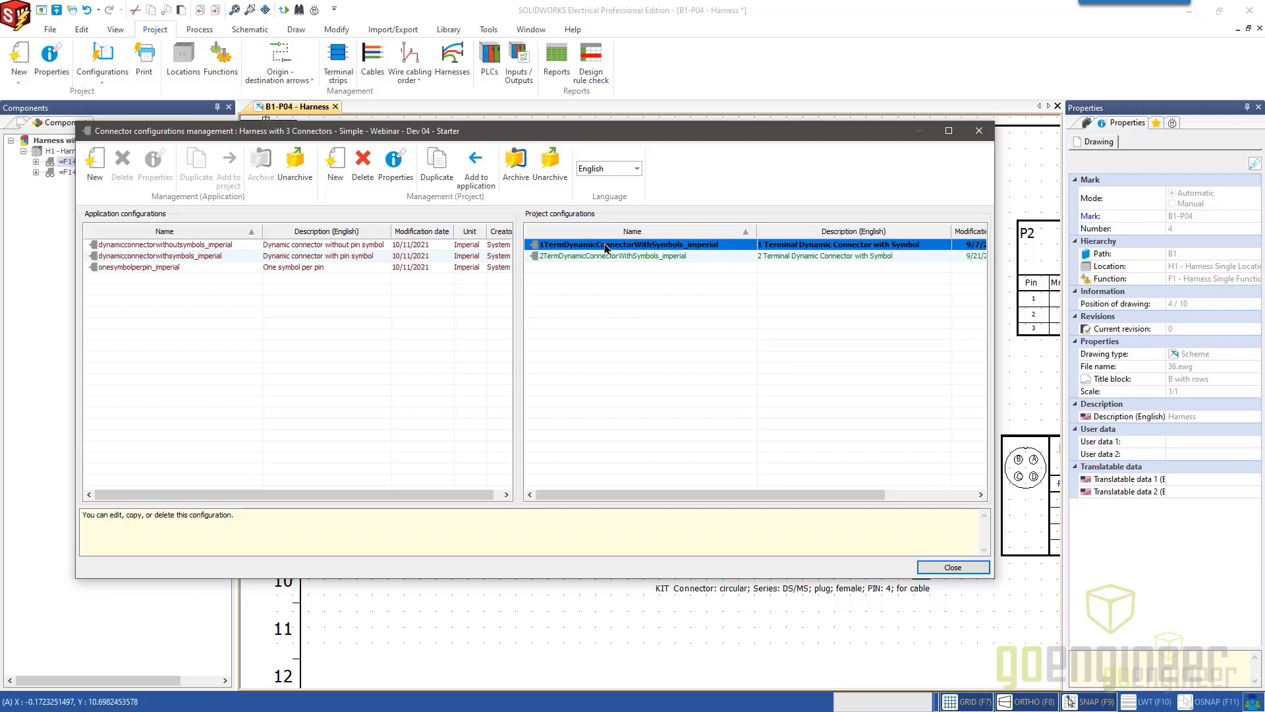
click(401, 170)
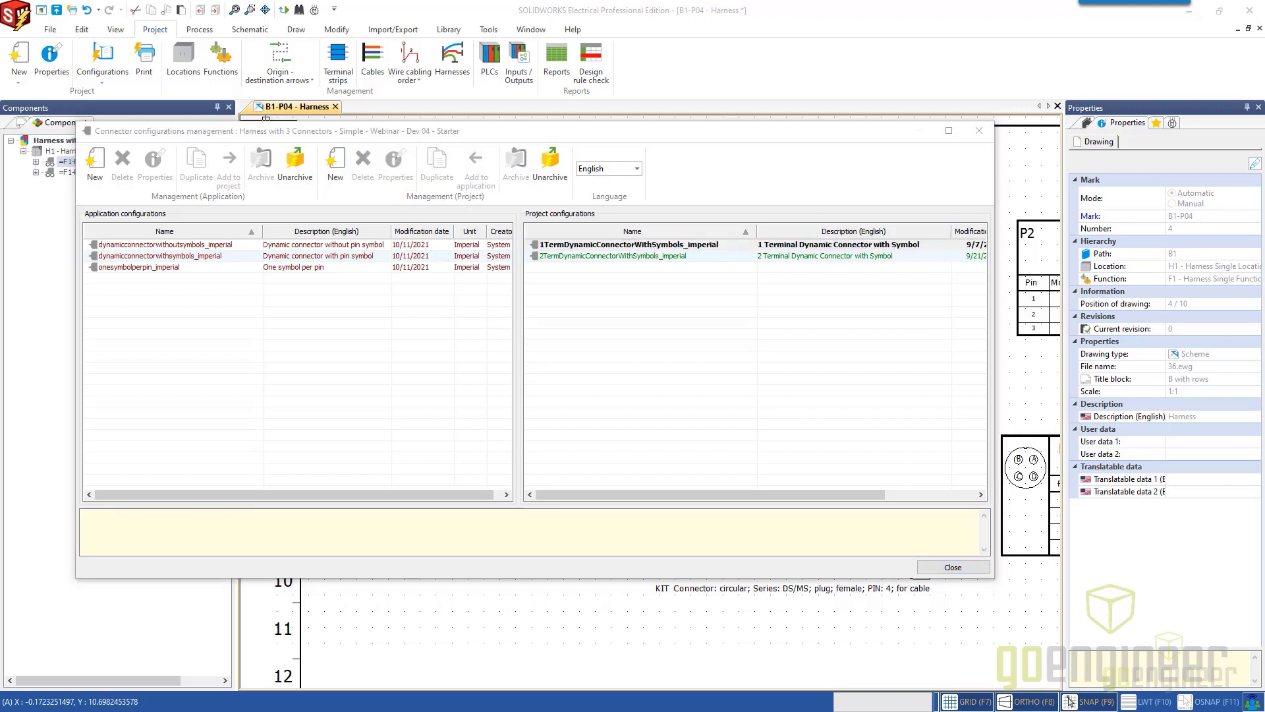
drag(349, 711, 638, 158)
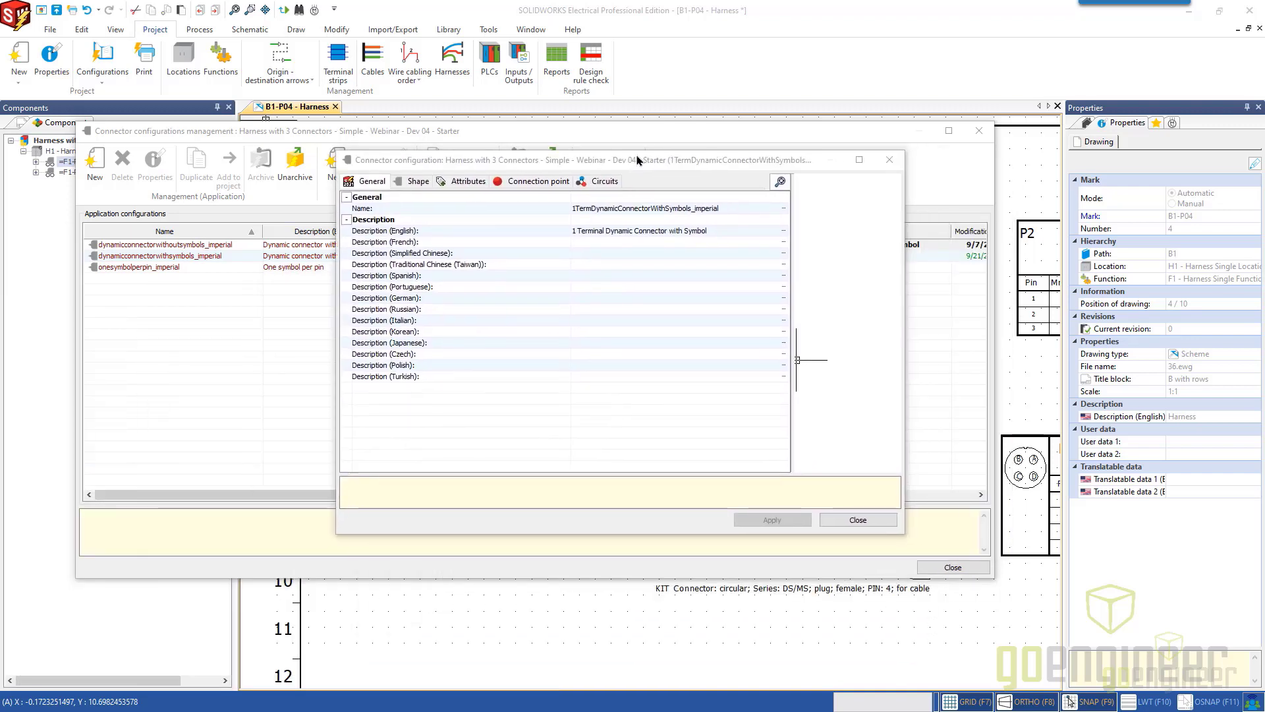
Show the configuration's Shape settings and enlarge the dialog and its dimension preview.
click(417, 184)
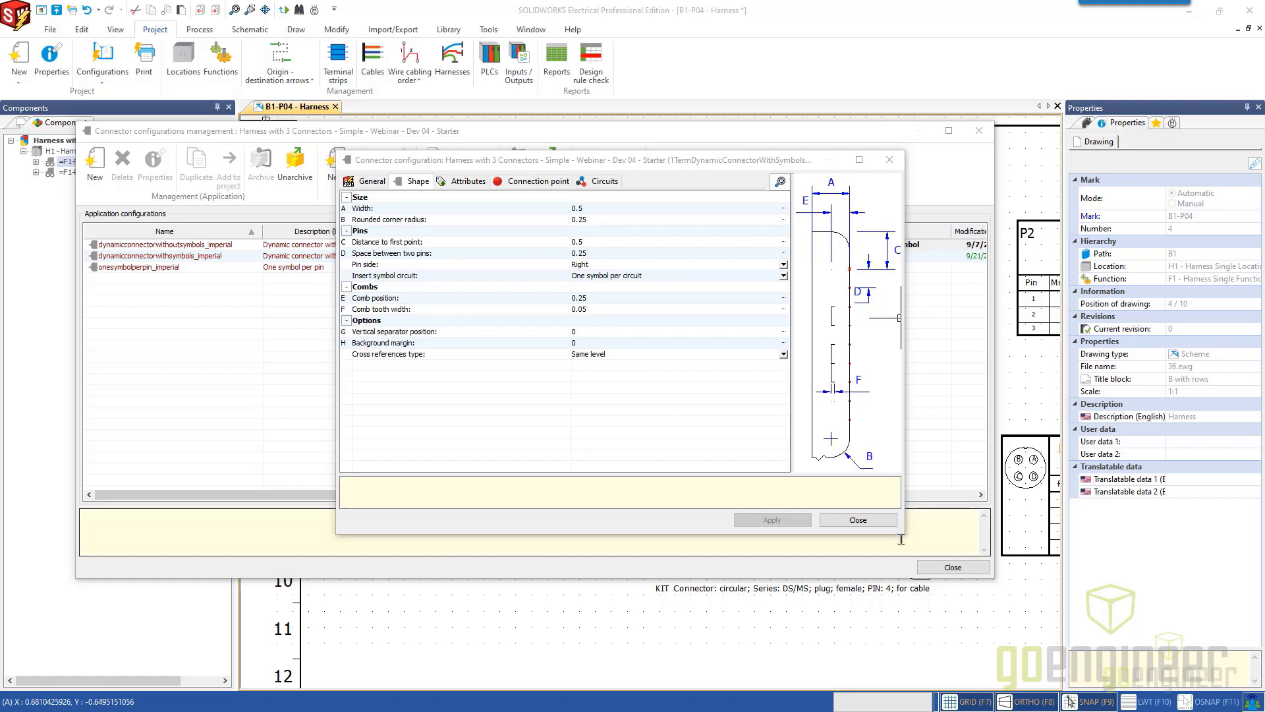
drag(901, 536, 1029, 630)
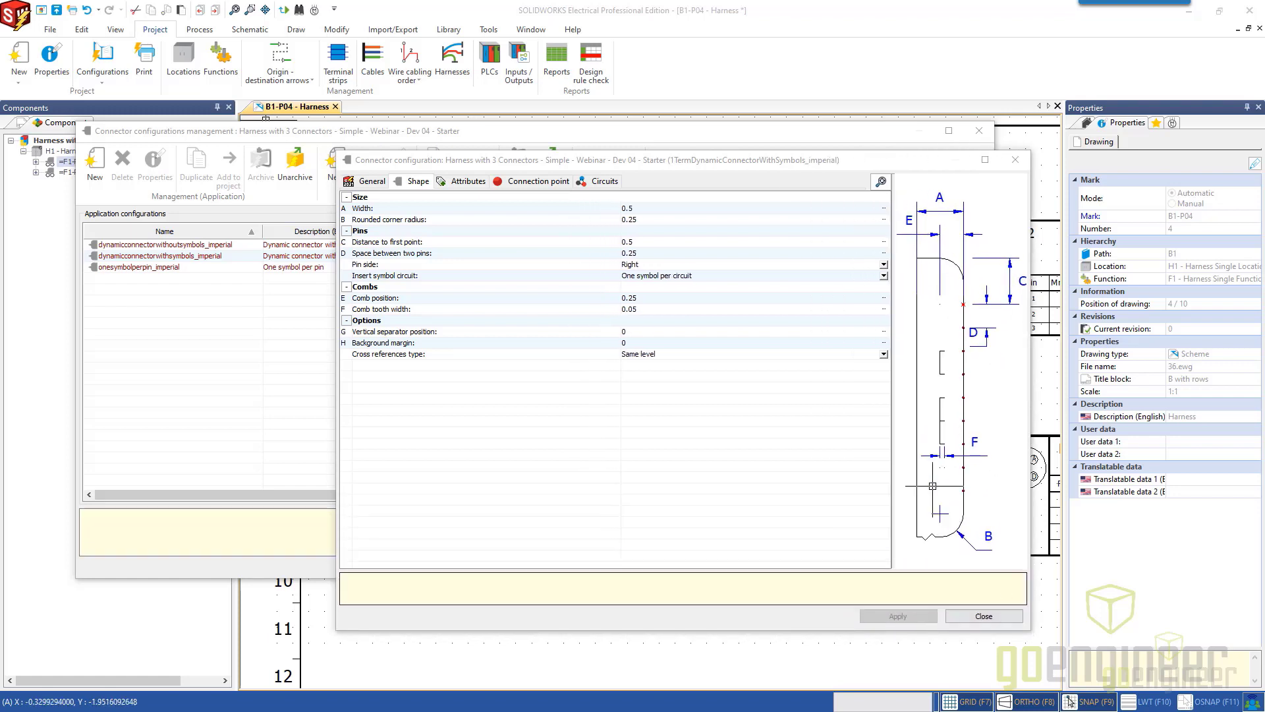
drag(893, 402, 795, 409)
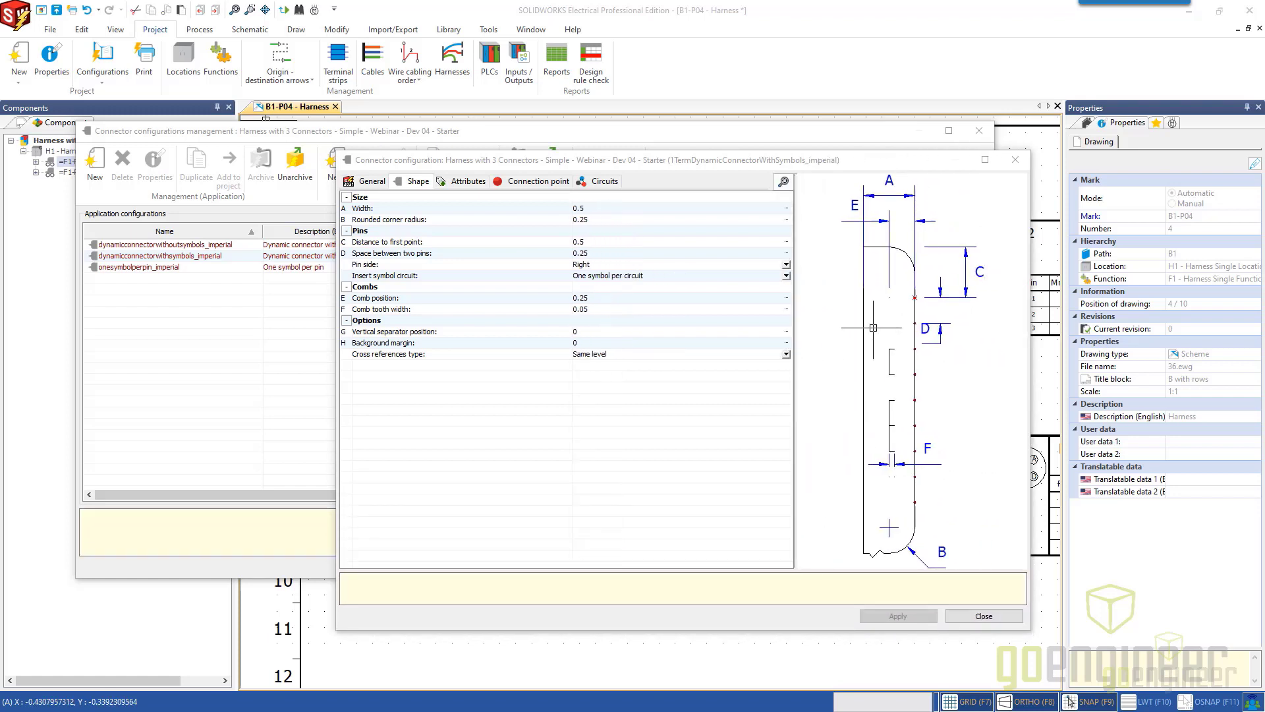
scroll(898, 258, up, 3)
middle_drag(899, 283, 892, 354)
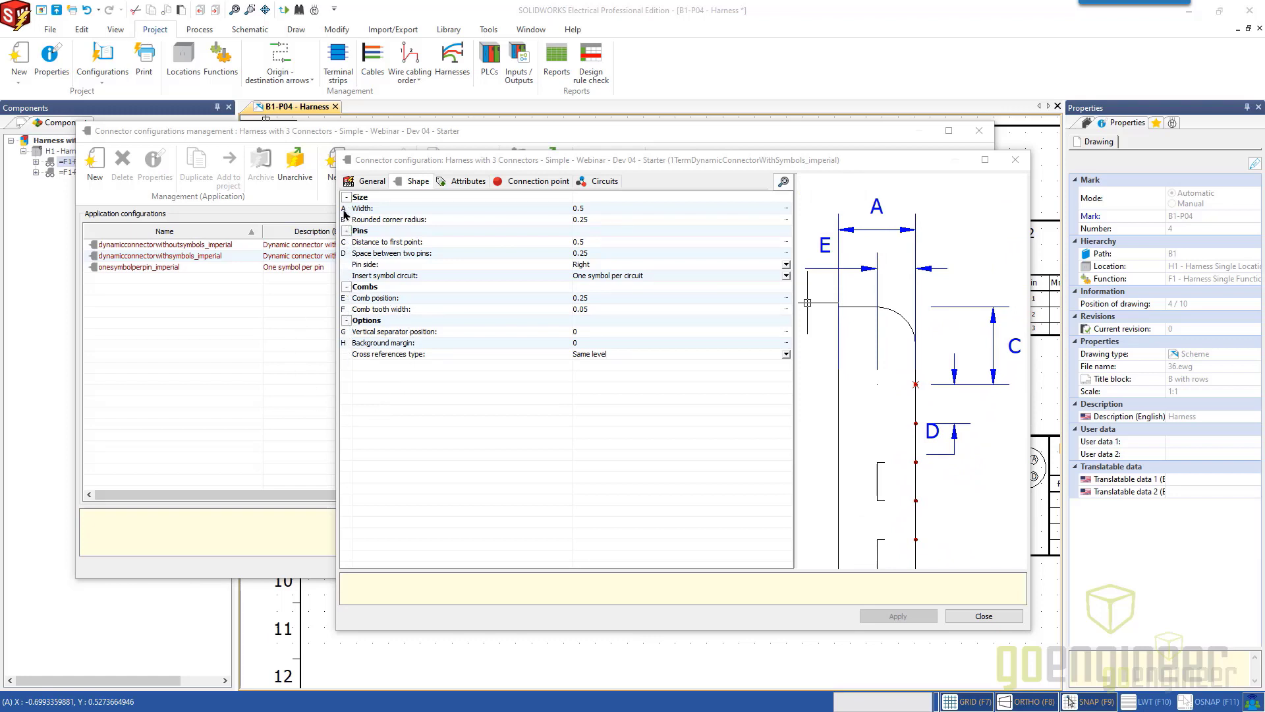
Examine the width, rounded corner radius, comb position and cross references type settings of the connector shape.
click(606, 209)
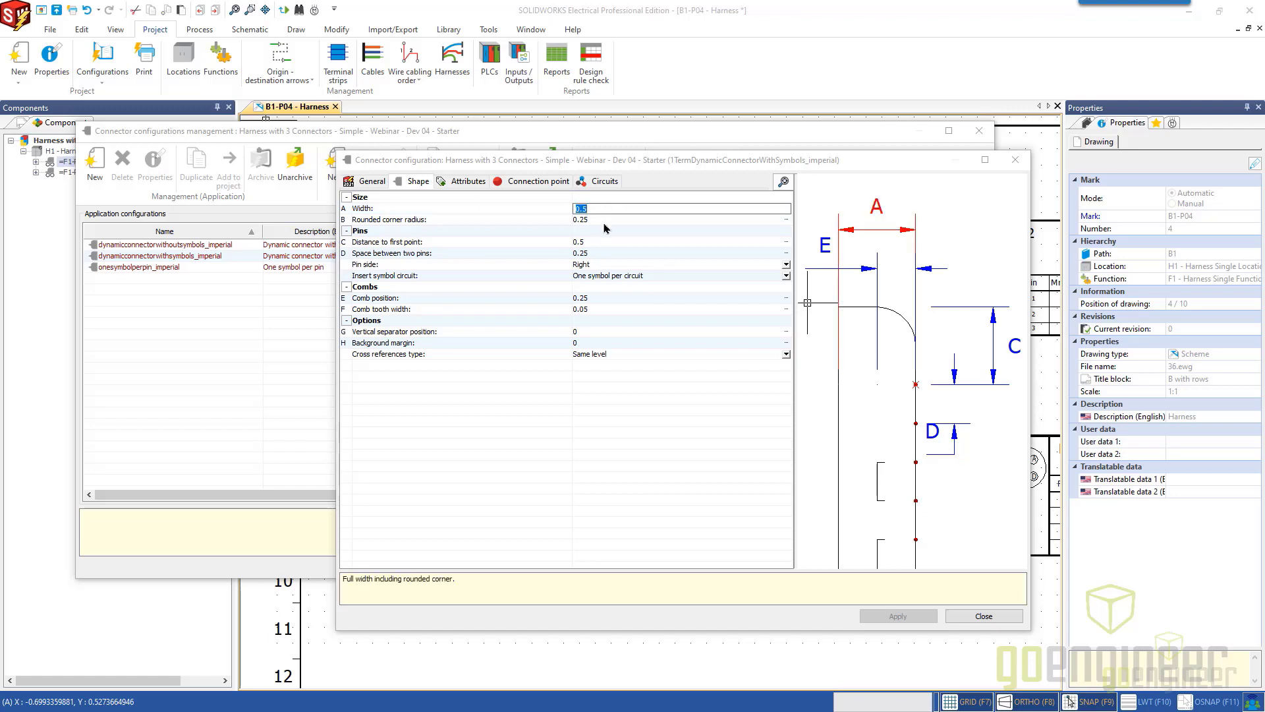
click(597, 222)
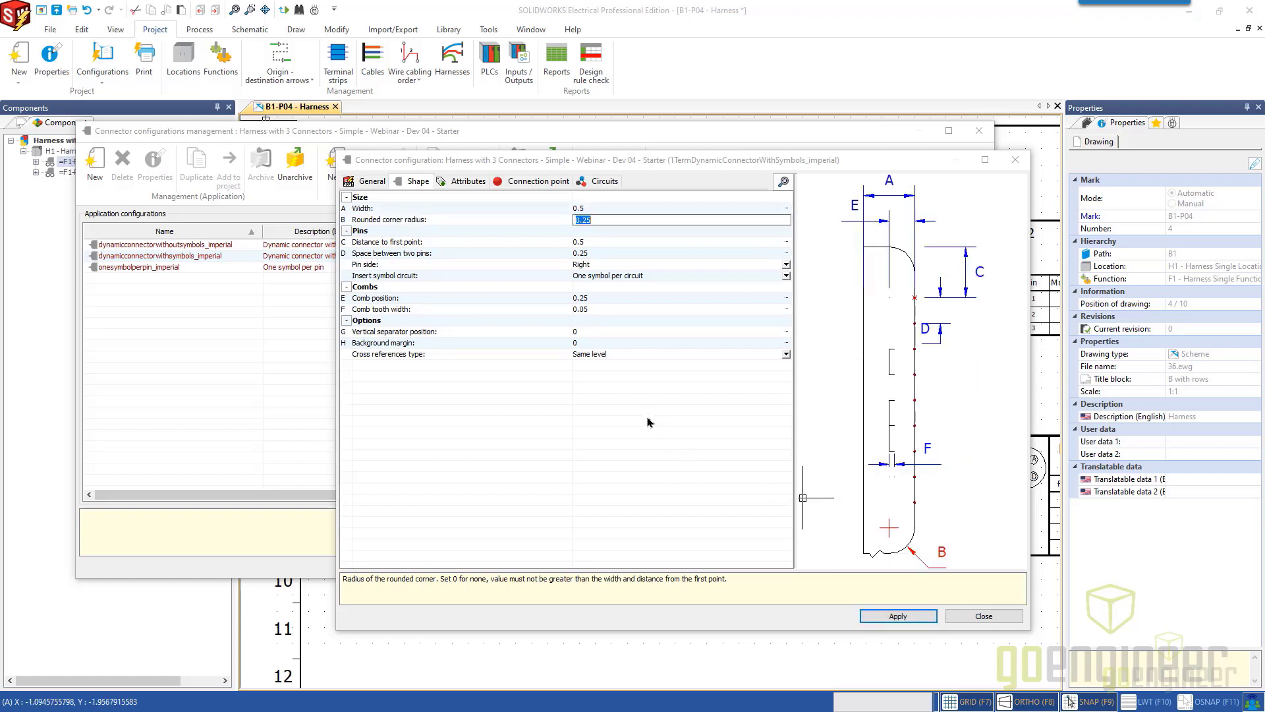
key(Return)
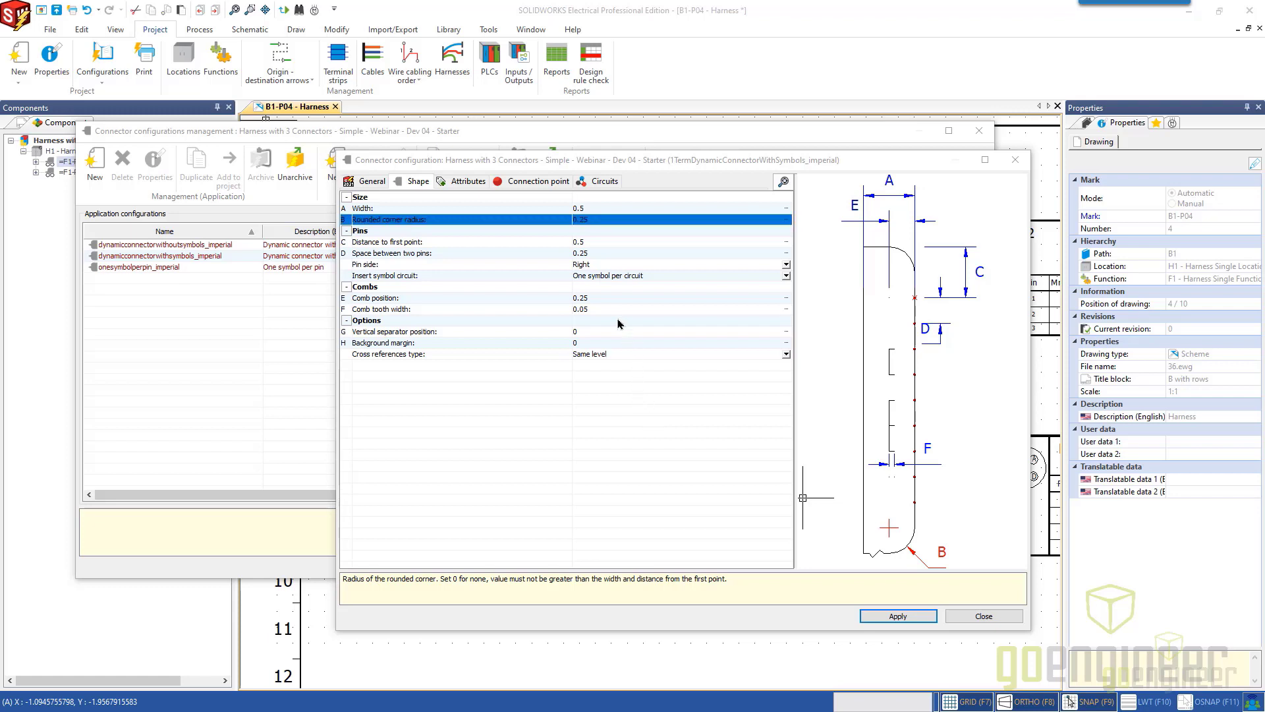
click(609, 299)
click(610, 300)
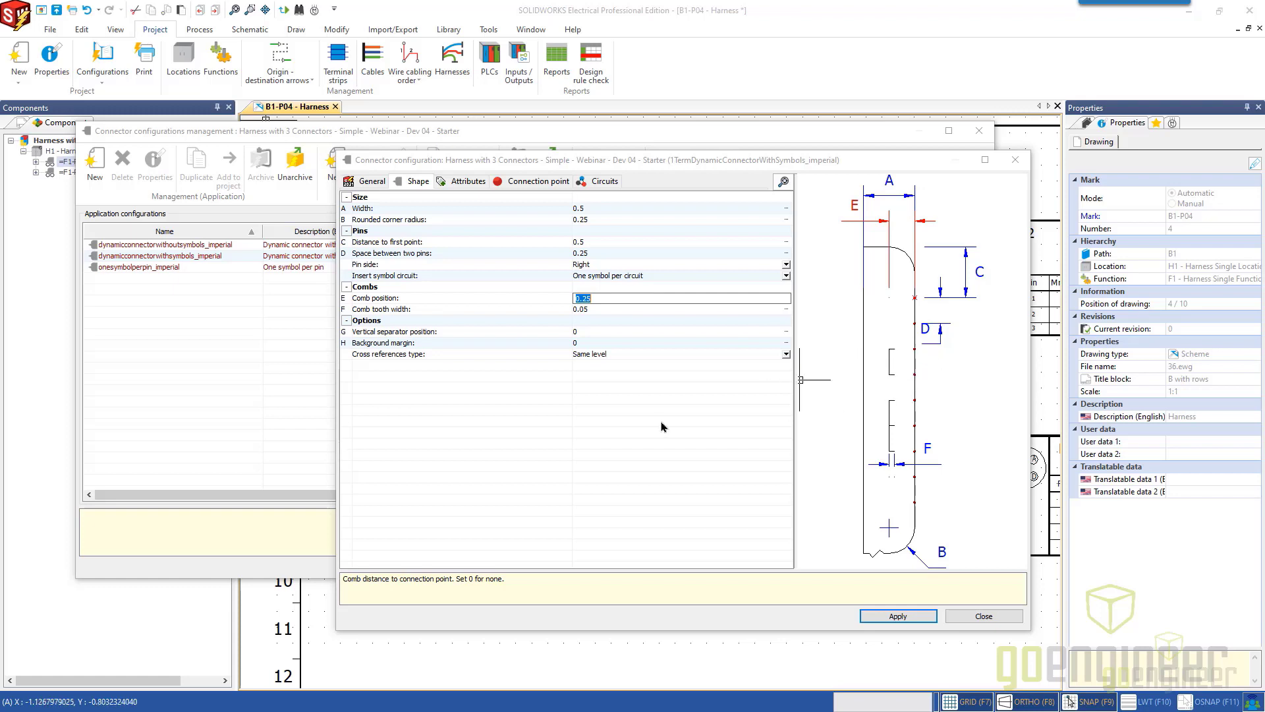
click(539, 371)
click(474, 356)
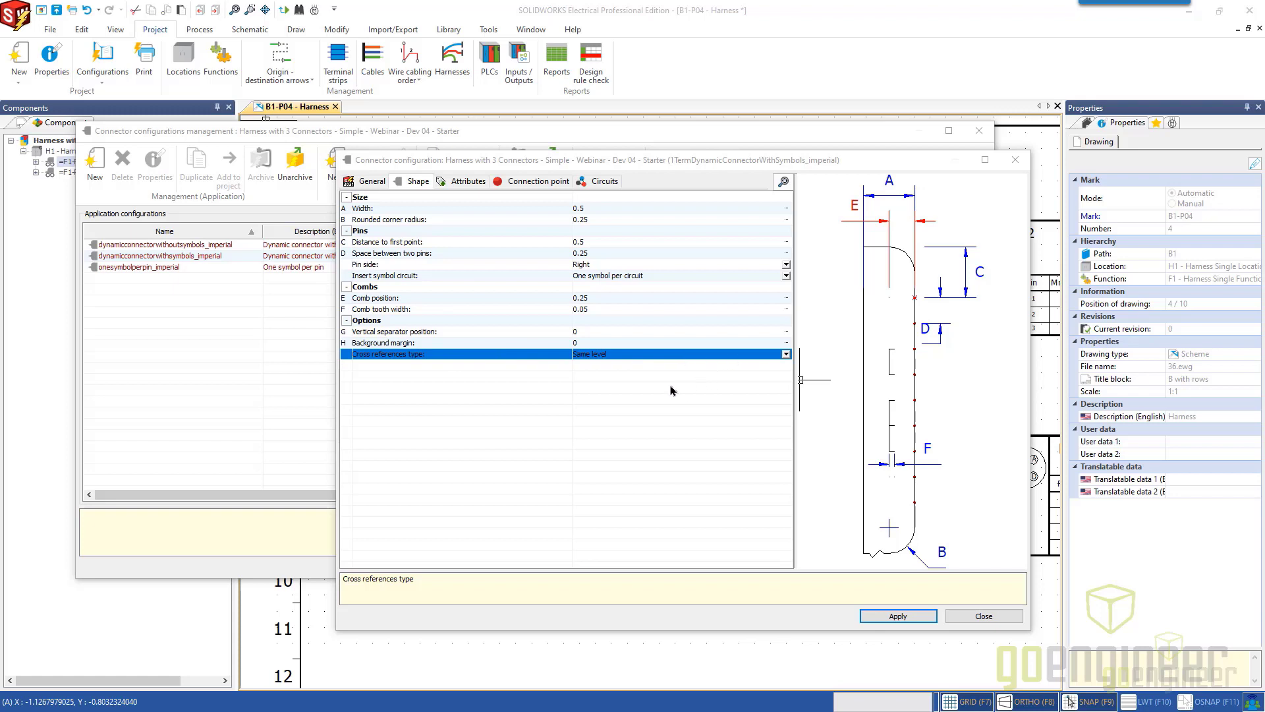
Show the configuration's Attributes settings and examine the top and bottom information blocks on the connector preview.
click(588, 369)
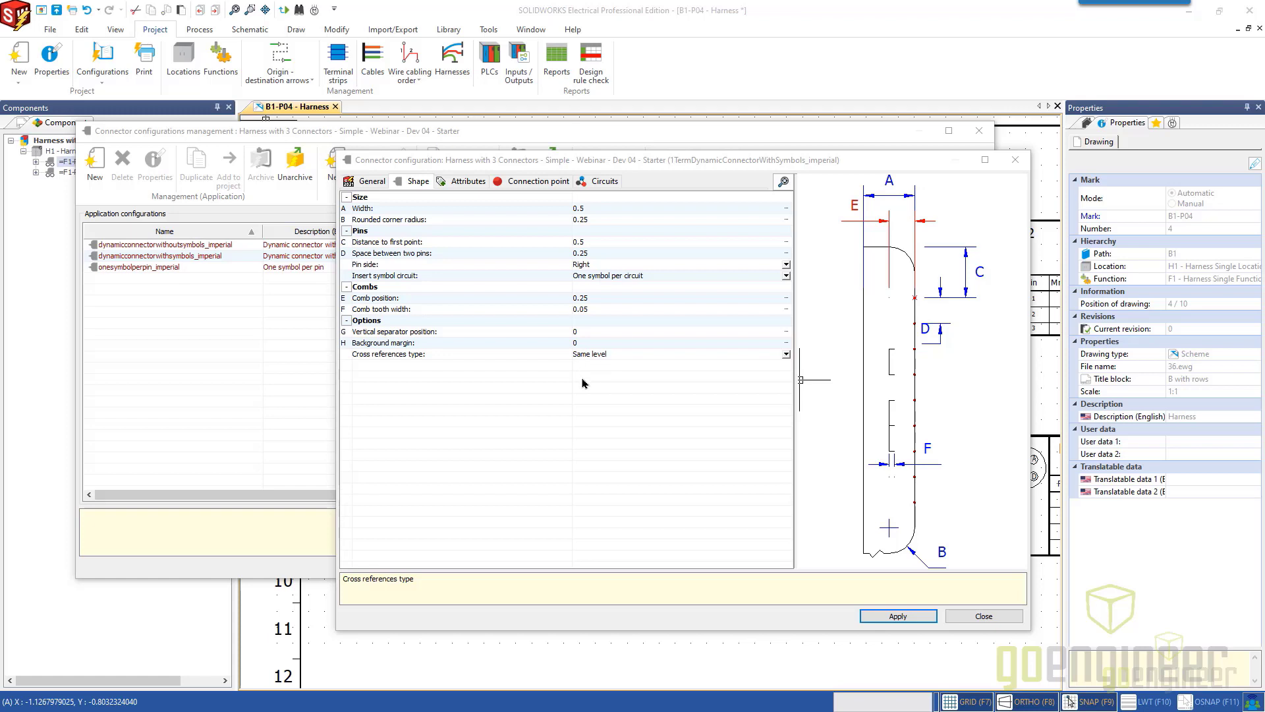
click(466, 186)
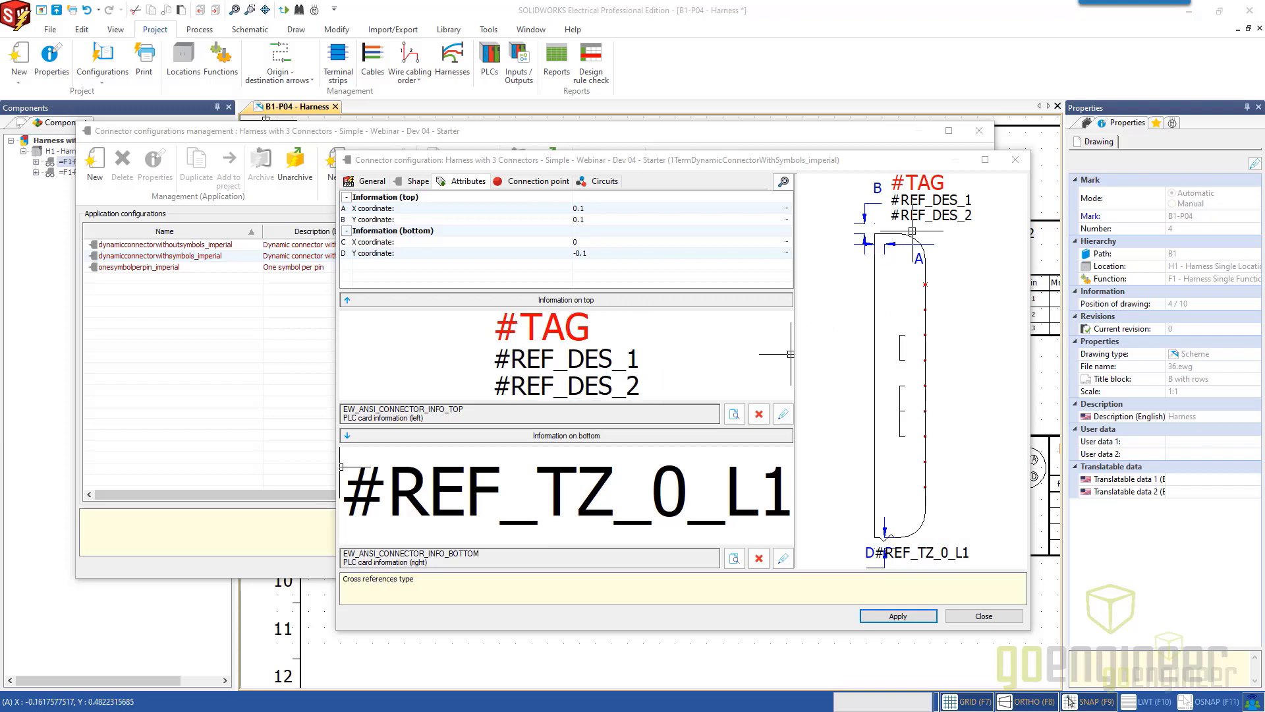
scroll(949, 214, up, 3)
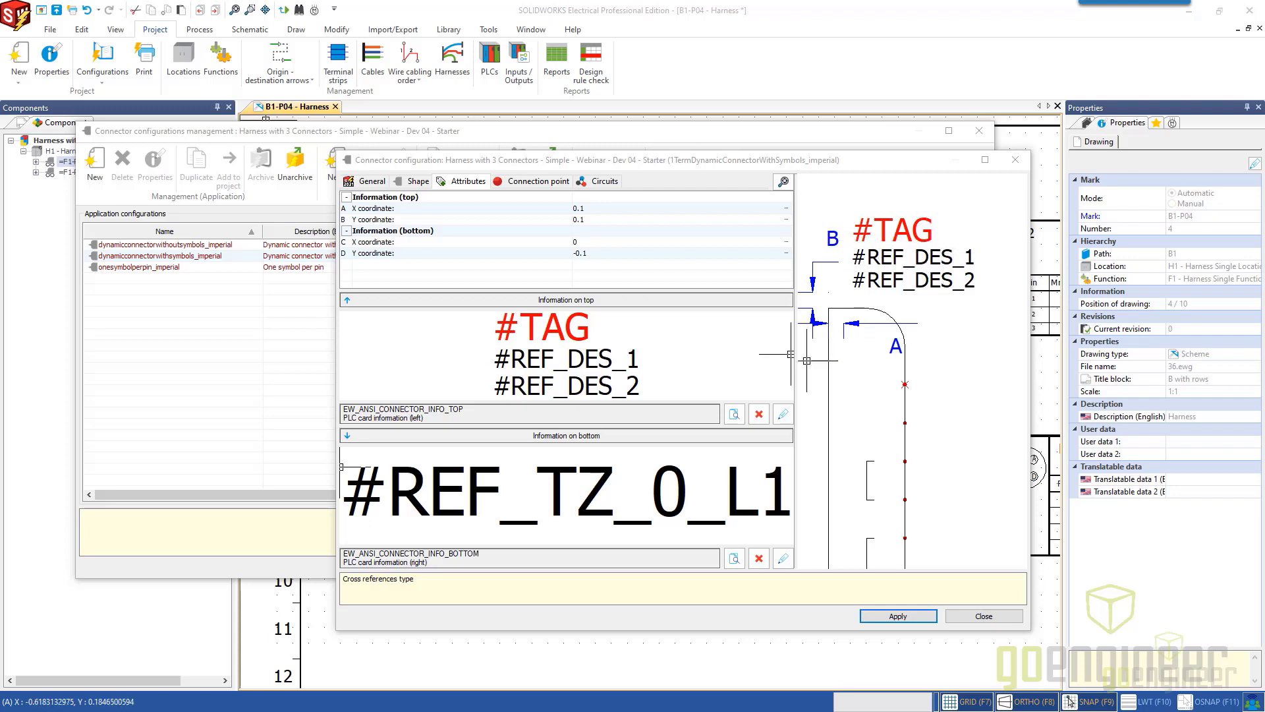
scroll(917, 402, down, 1)
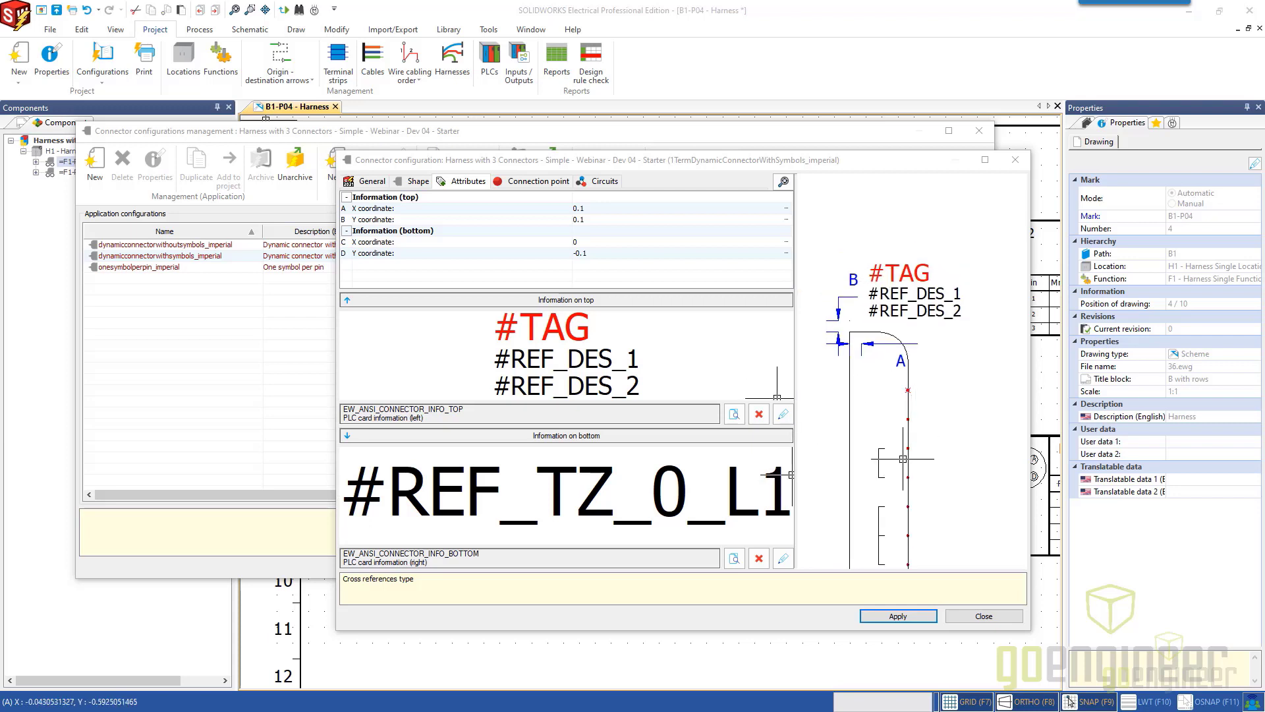
middle_drag(898, 463, 885, 288)
middle_drag(863, 484, 878, 442)
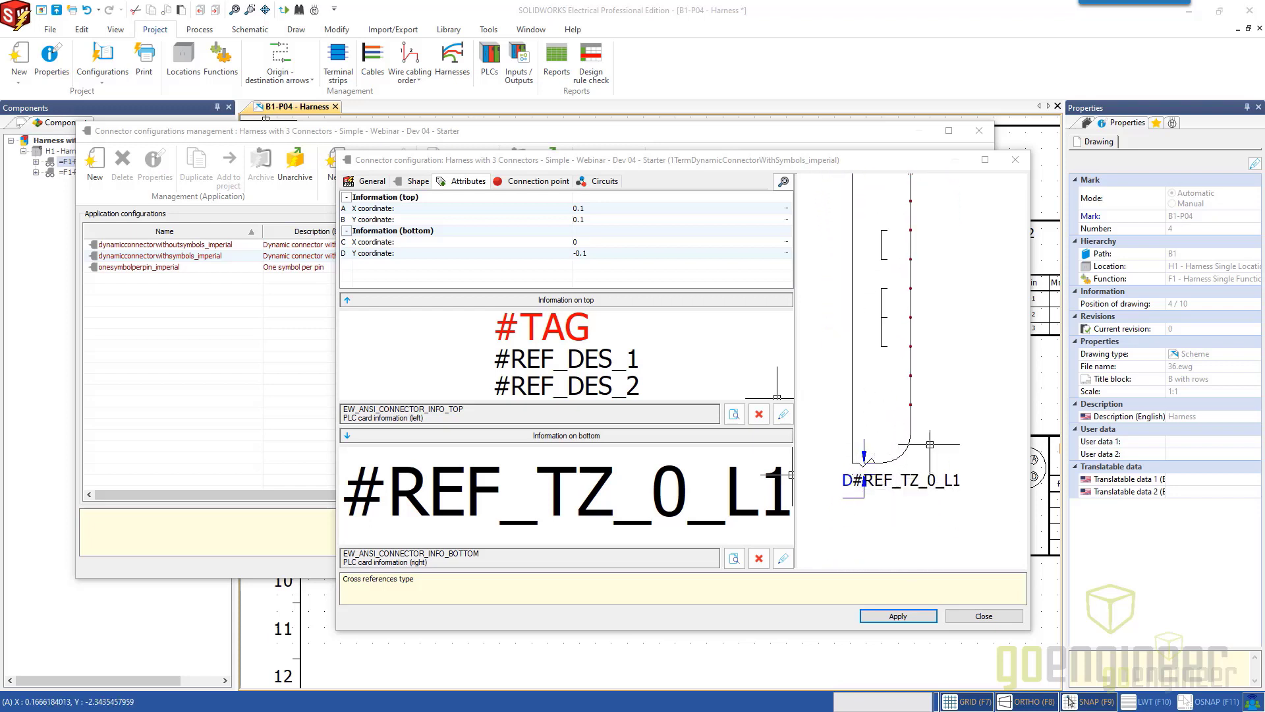
middle_drag(922, 300, 926, 444)
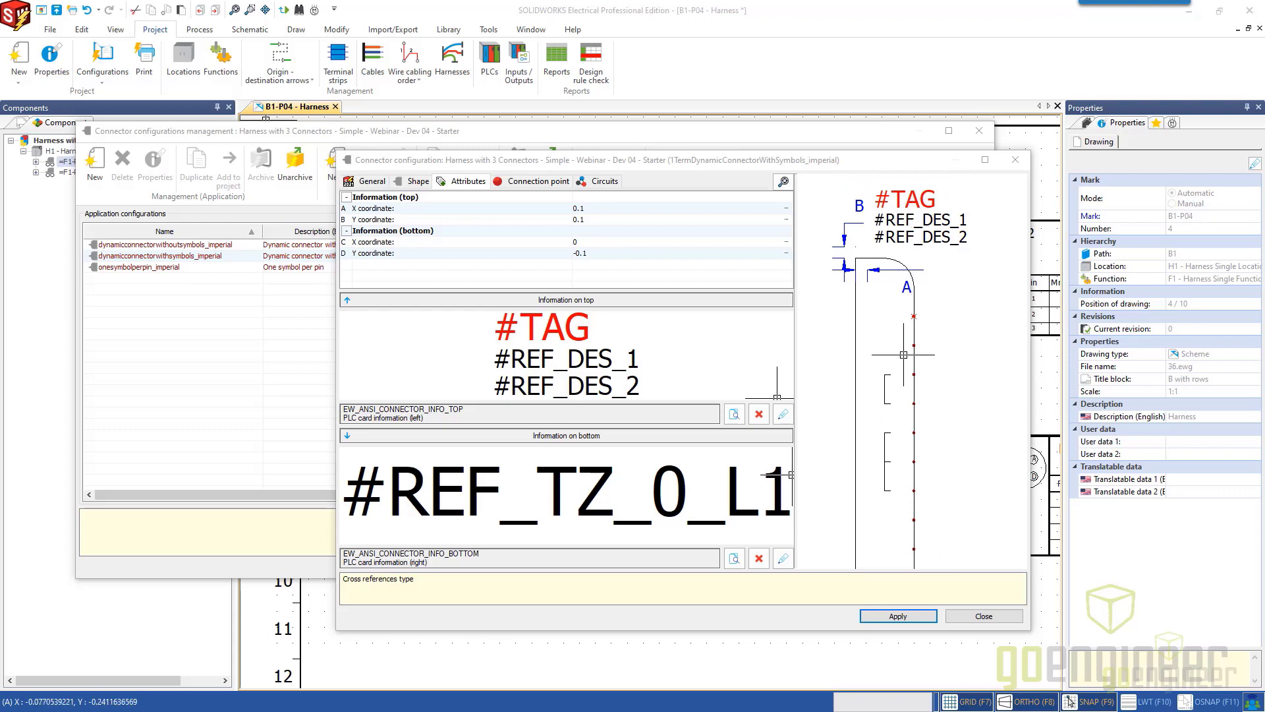
middle_drag(899, 396, 884, 282)
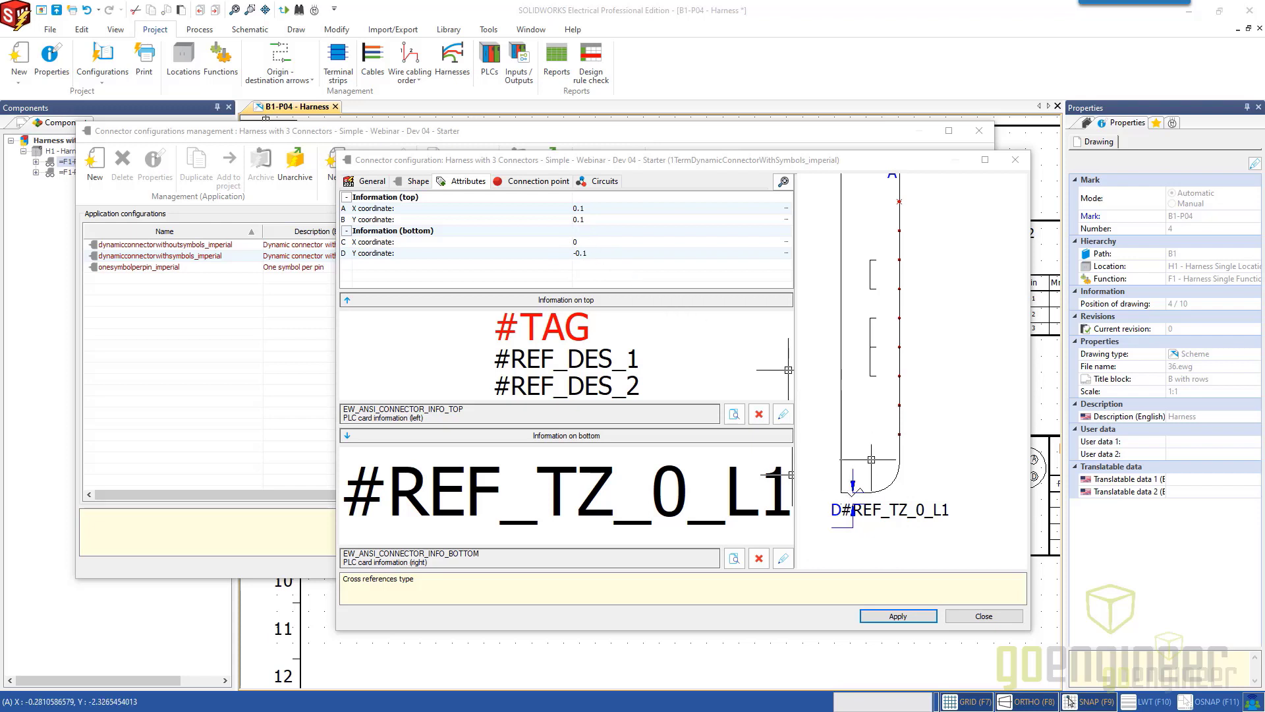
middle_drag(868, 382, 868, 512)
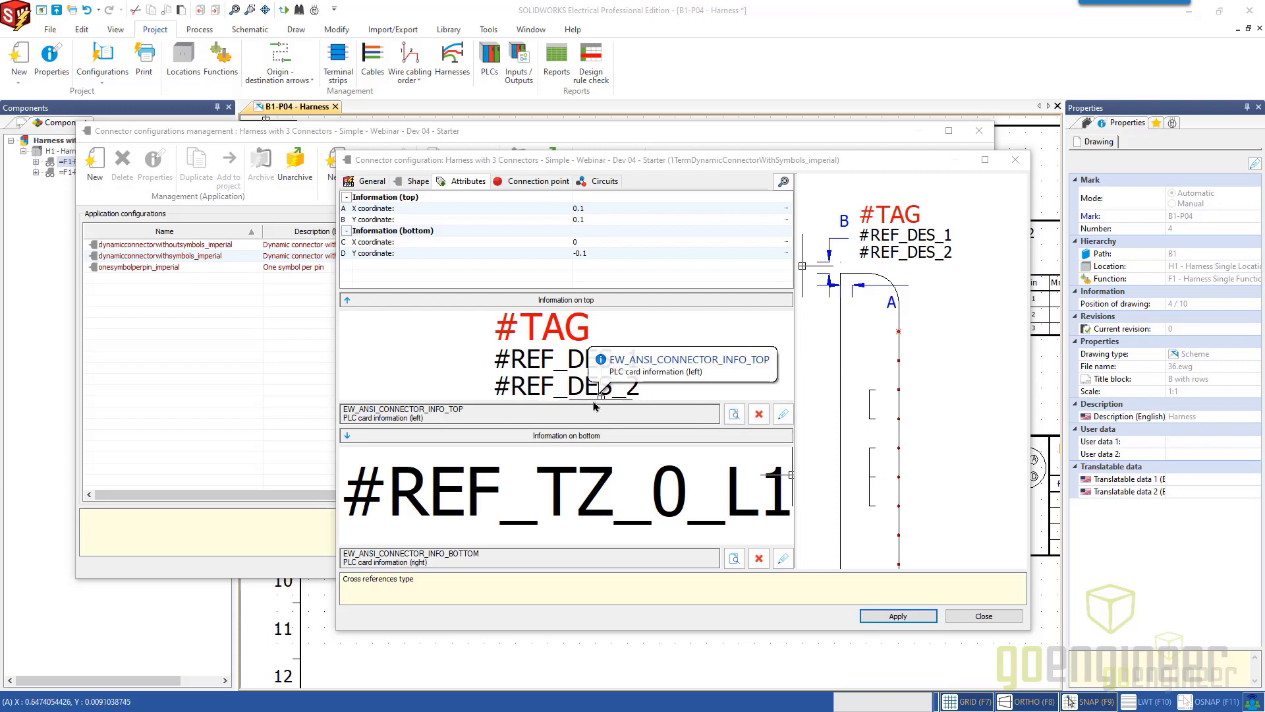
Show the Connection point settings and examine the placement of the utilization, mnemonic and tag attributes beside each pin.
click(533, 183)
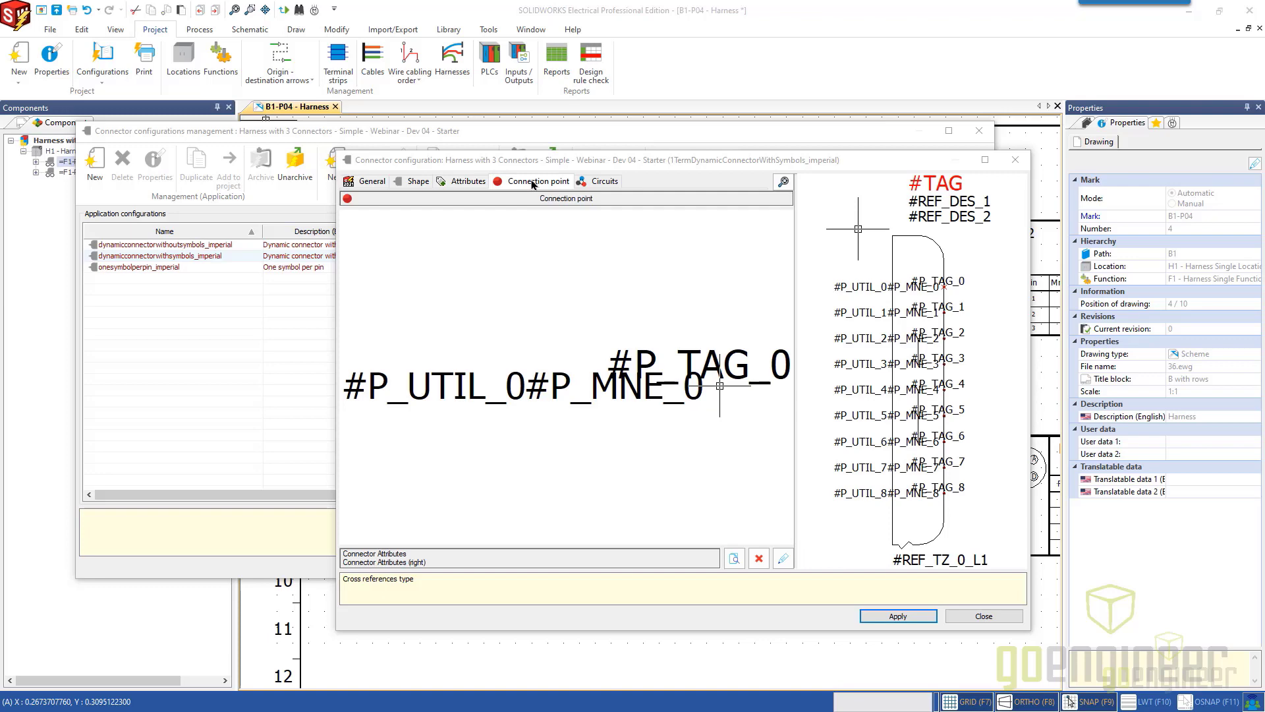
scroll(916, 293, up, 3)
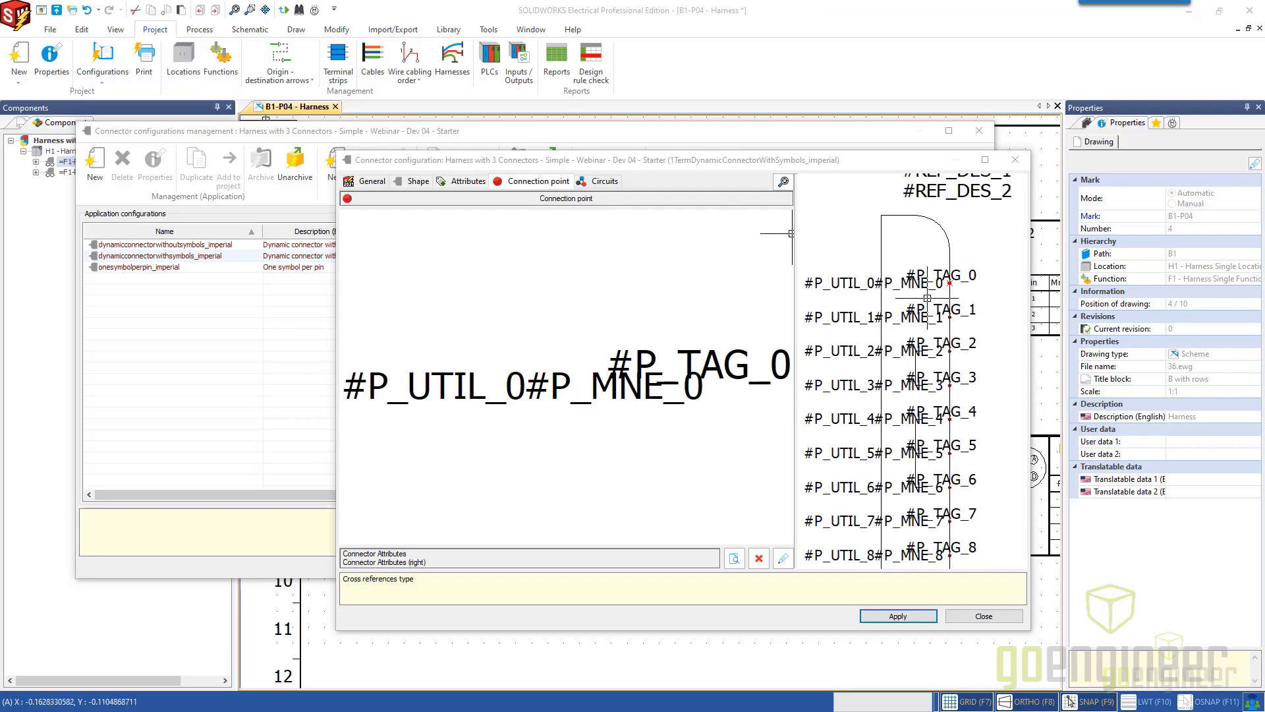
middle_drag(916, 292, 943, 300)
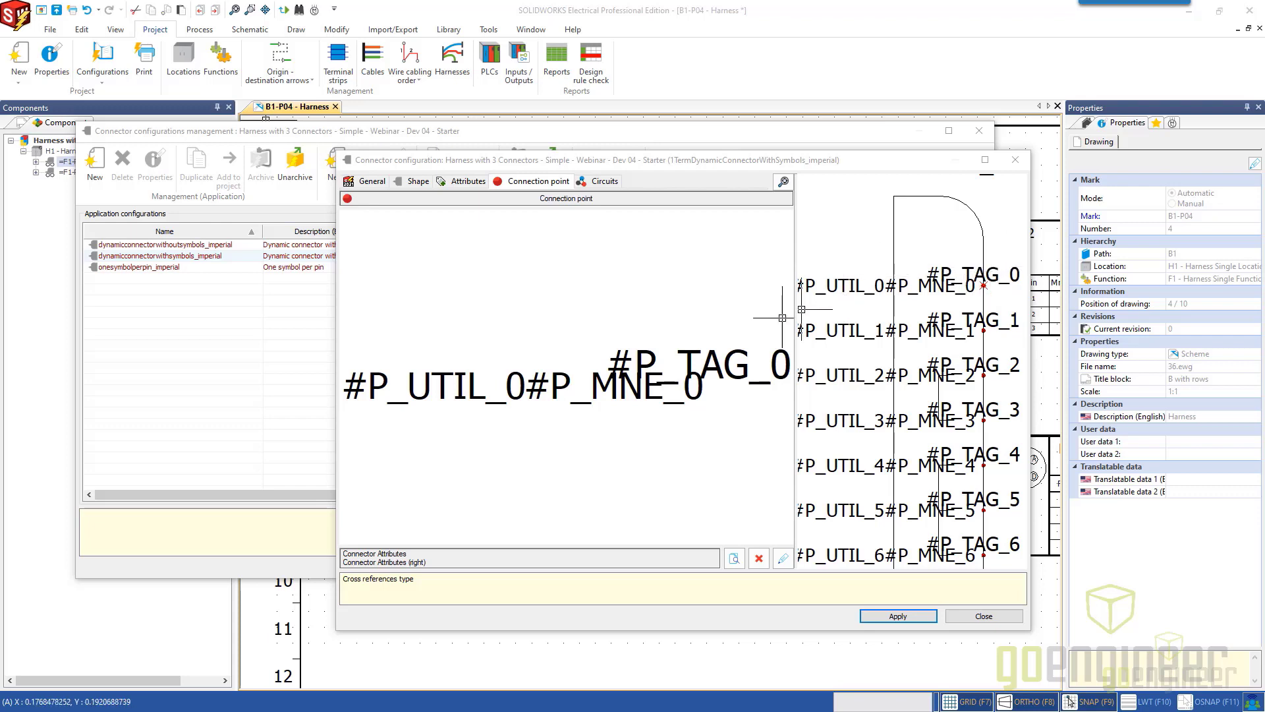
middle_drag(887, 306, 925, 329)
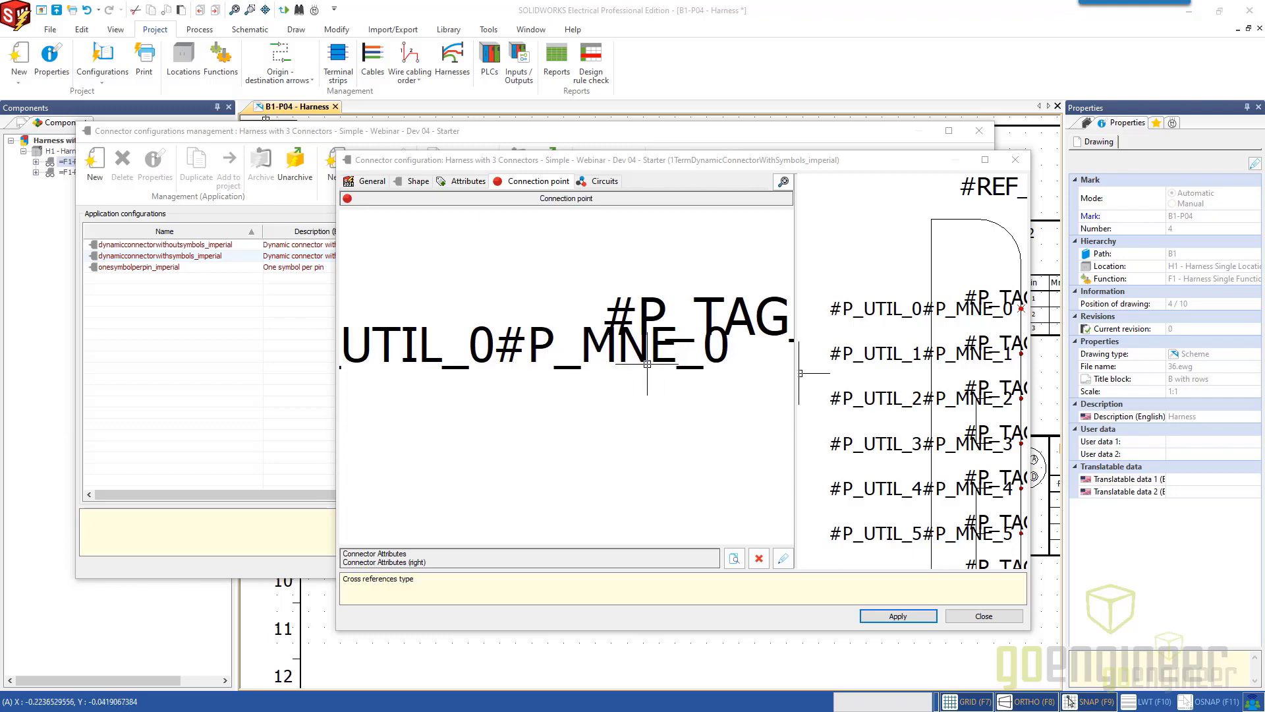
middle_drag(517, 401, 540, 410)
middle_drag(664, 336, 613, 320)
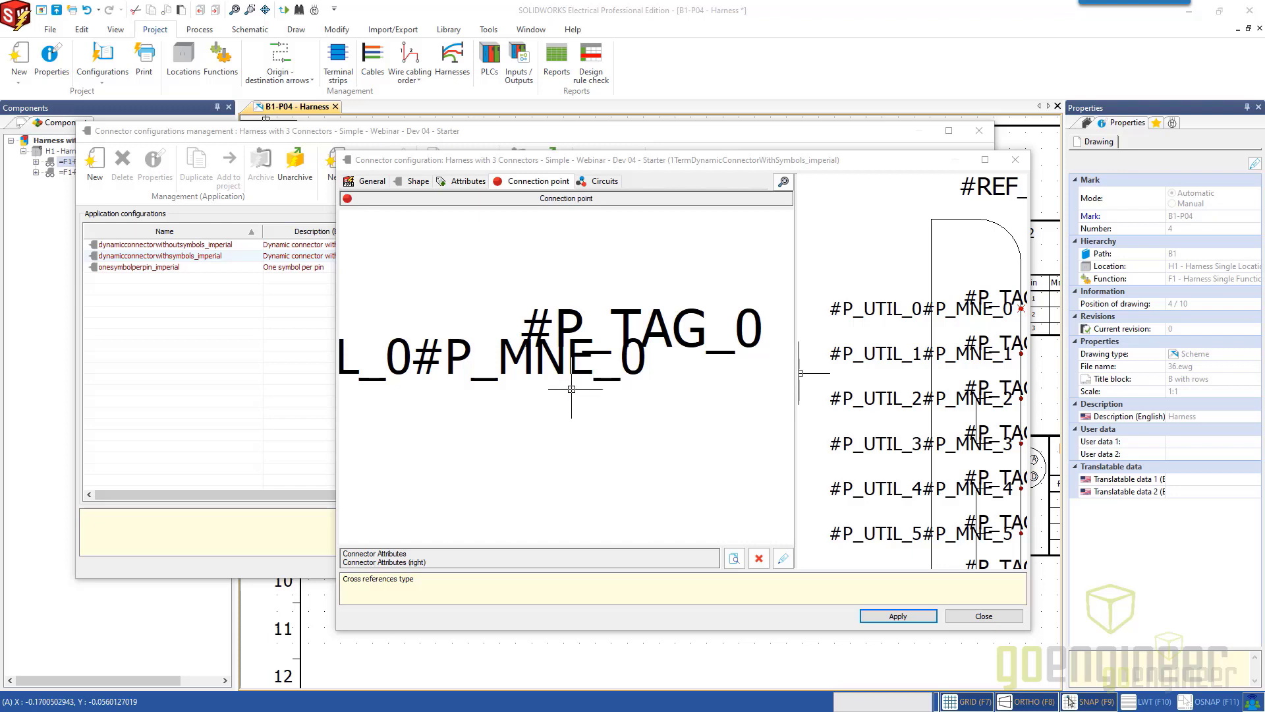
middle_drag(508, 418, 680, 396)
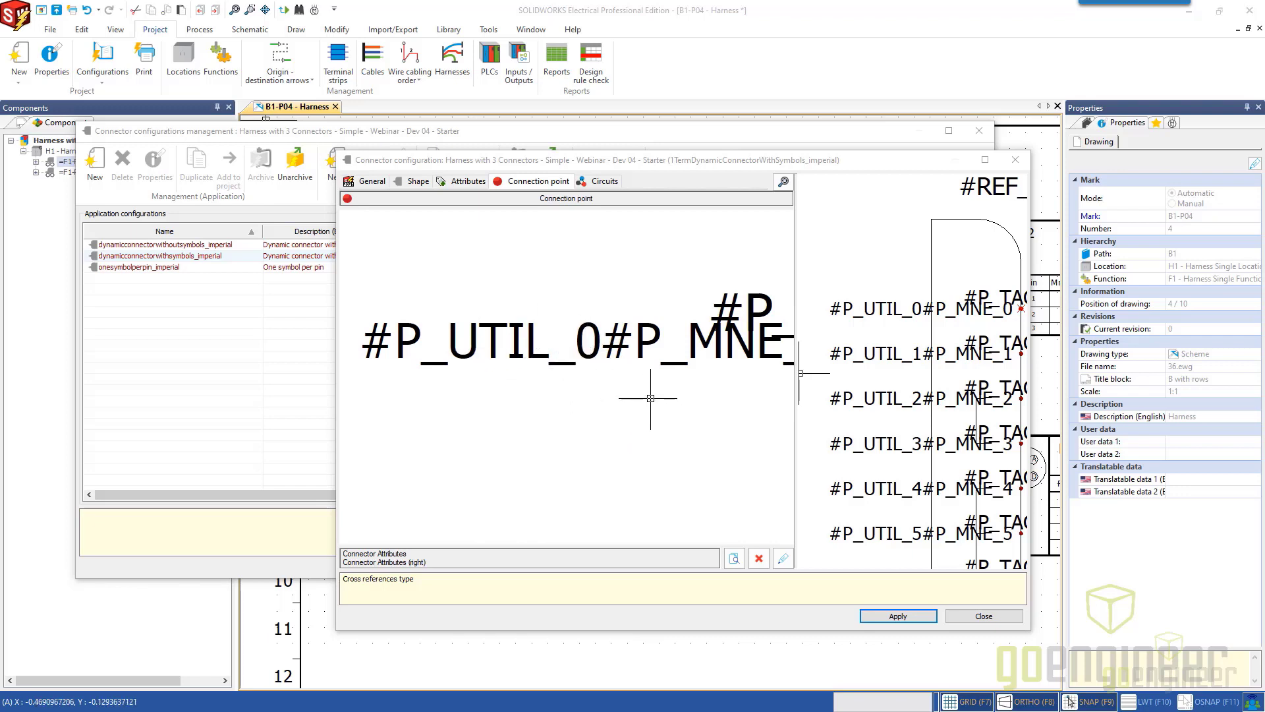
scroll(659, 382, down, 3)
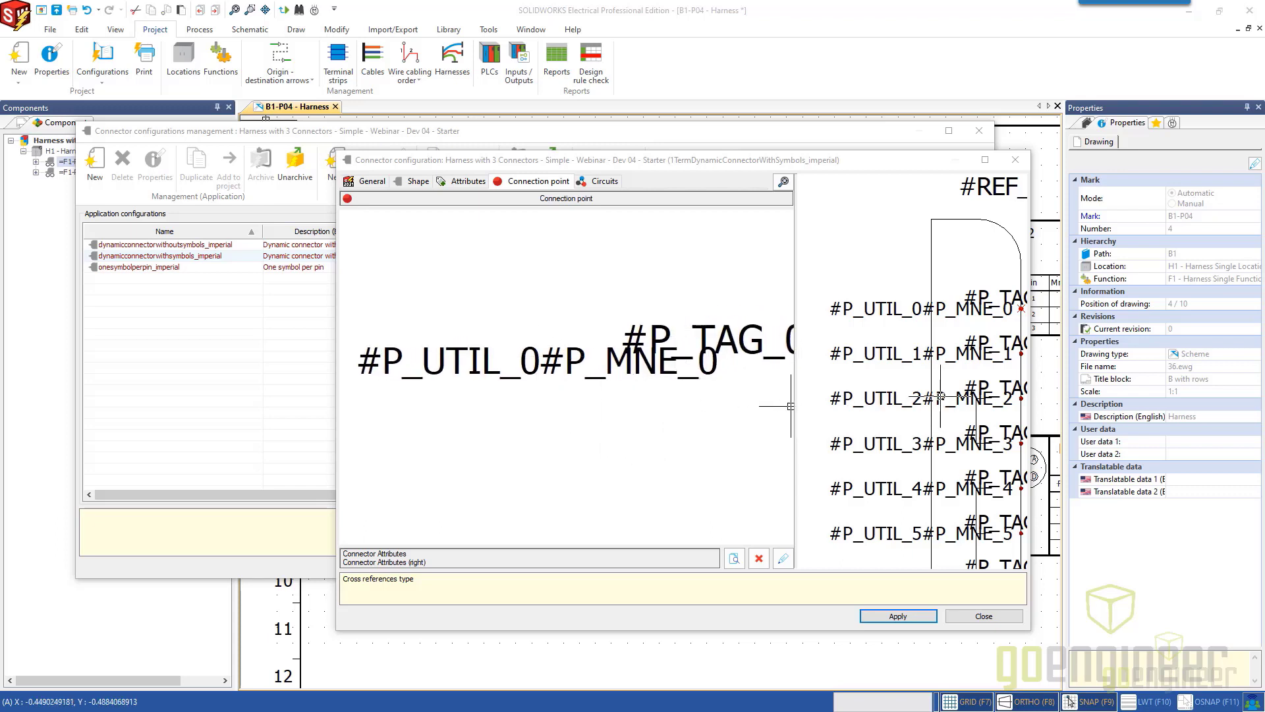
middle_drag(928, 399, 867, 393)
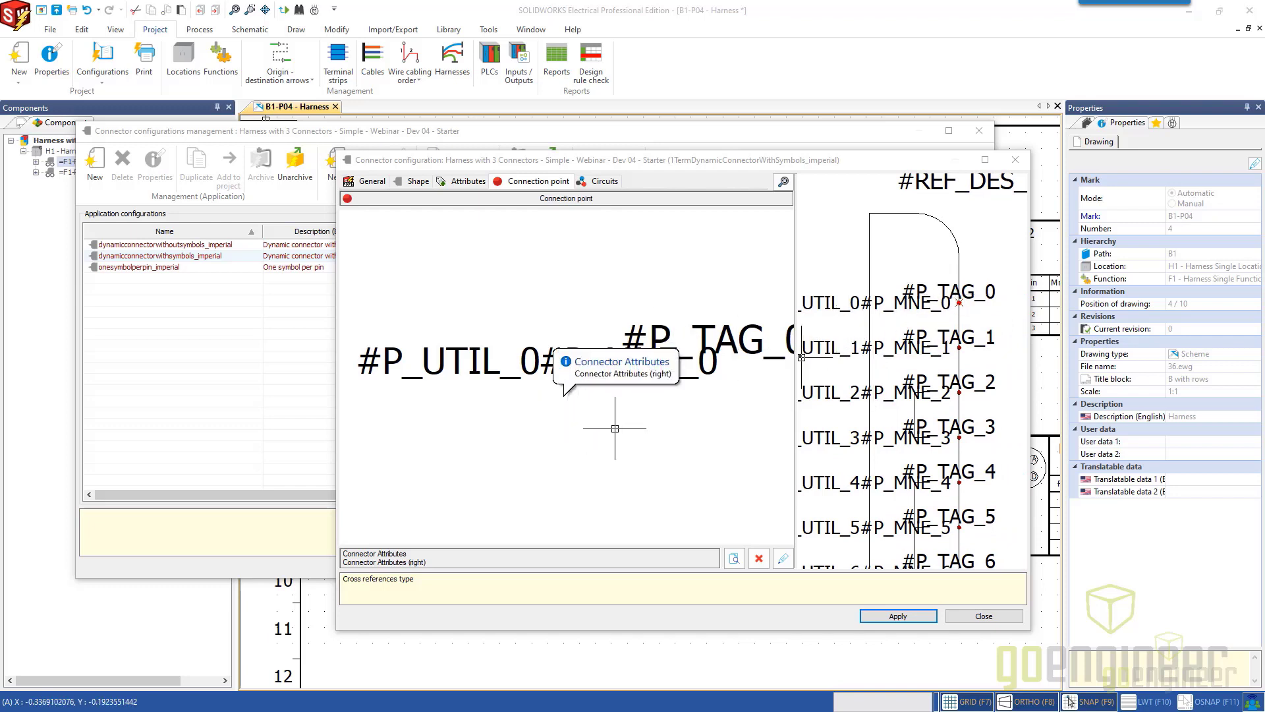
Show the Circuits settings and examine the symbol assigned to the Aux. female pin circuit type and its place in the connector preview.
click(600, 183)
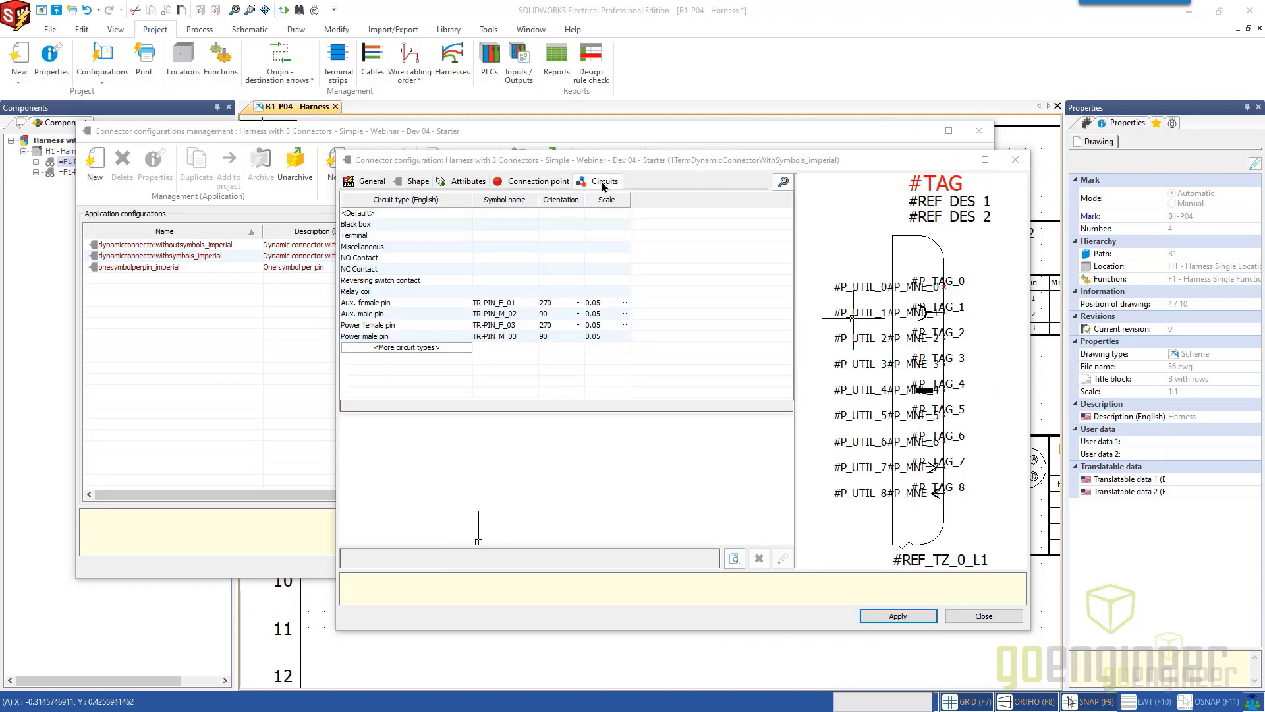
scroll(914, 309, up, 3)
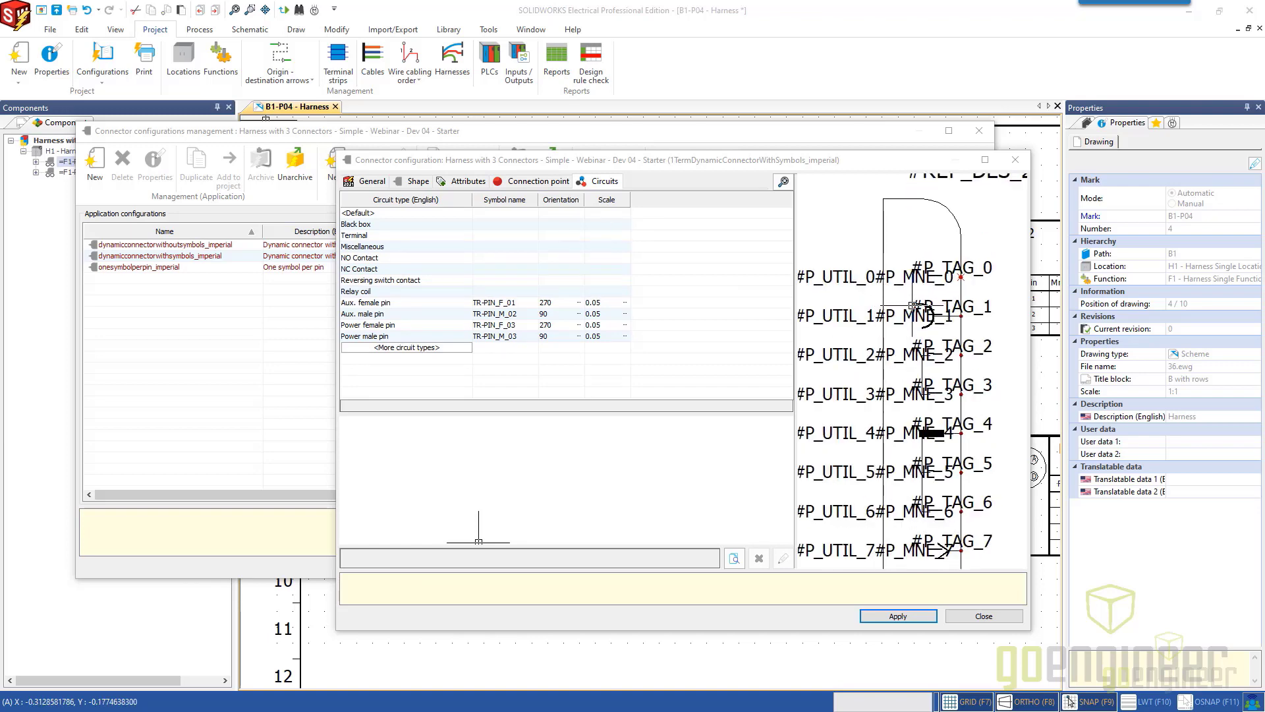
middle_drag(923, 292, 906, 365)
scroll(907, 365, up, 3)
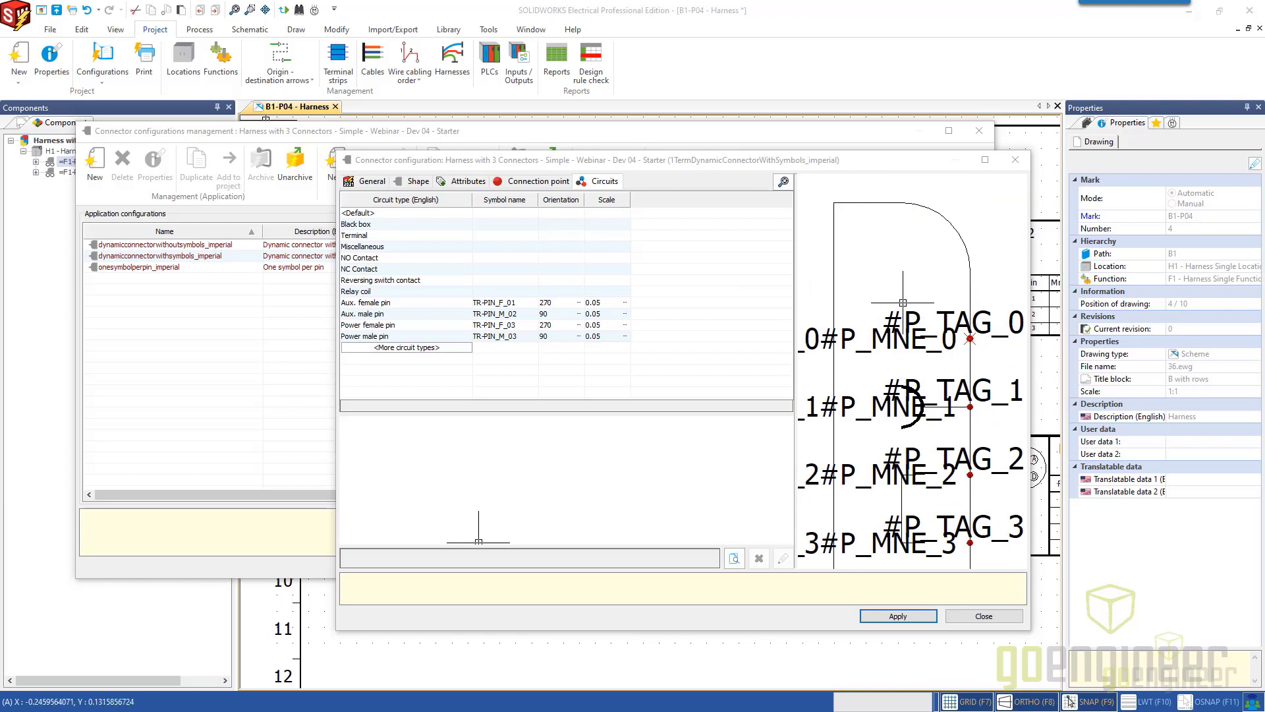
click(389, 304)
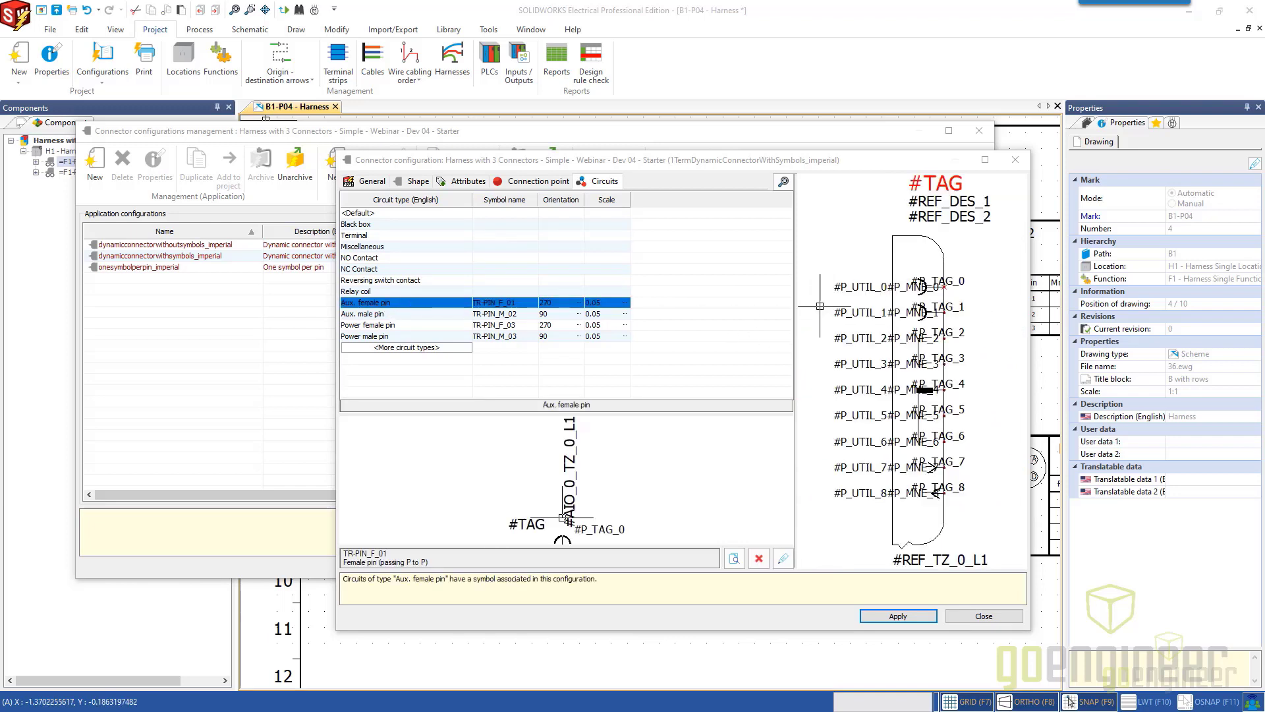
scroll(906, 321, up, 5)
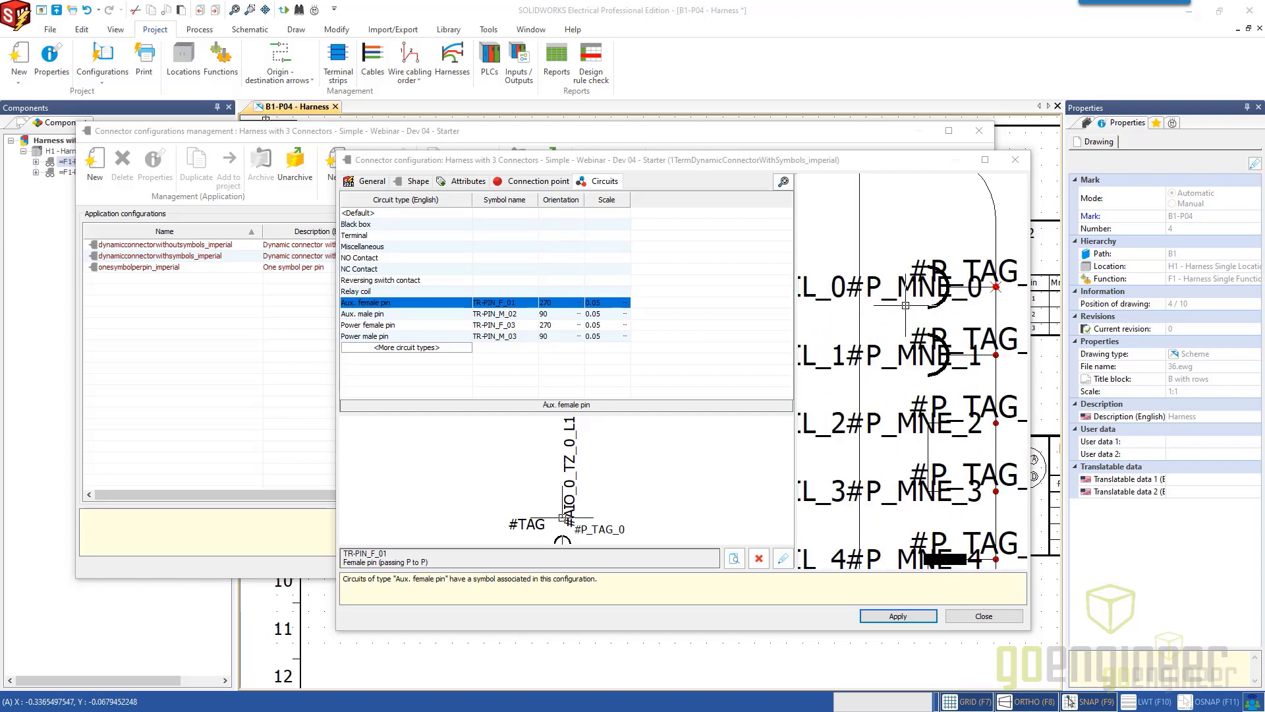
middle_drag(906, 321, 873, 342)
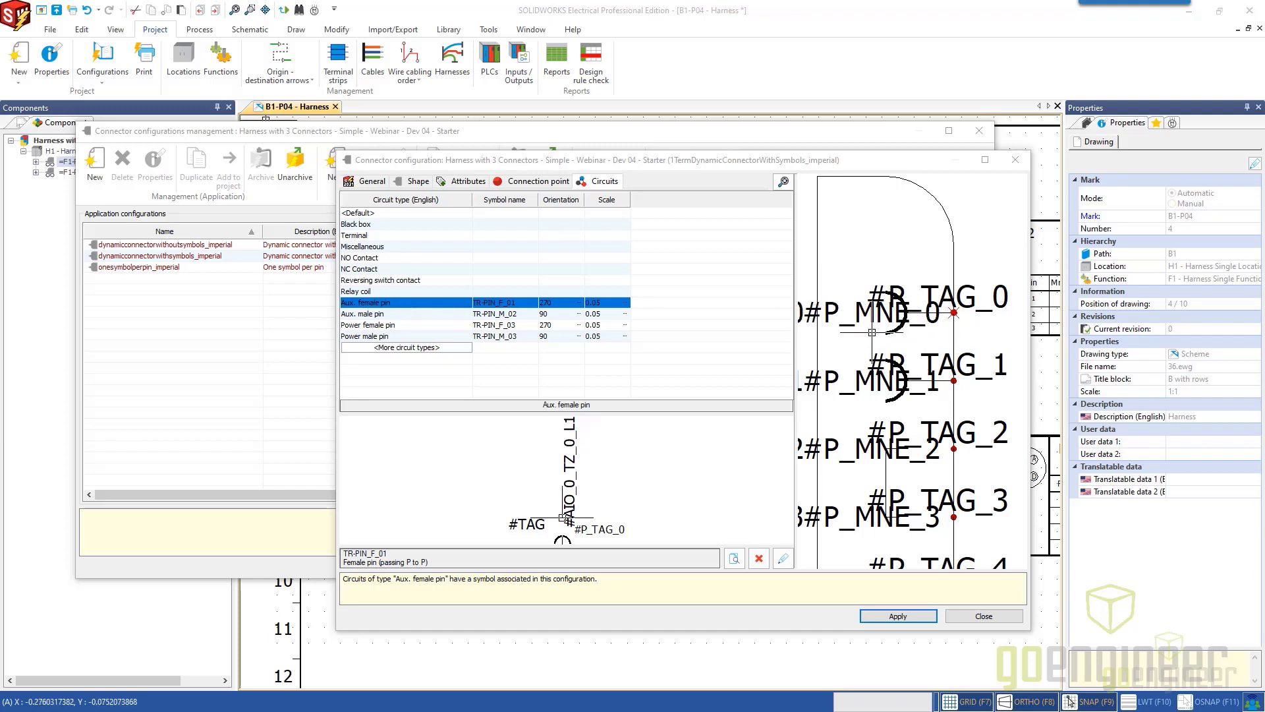
scroll(626, 468, up, 2)
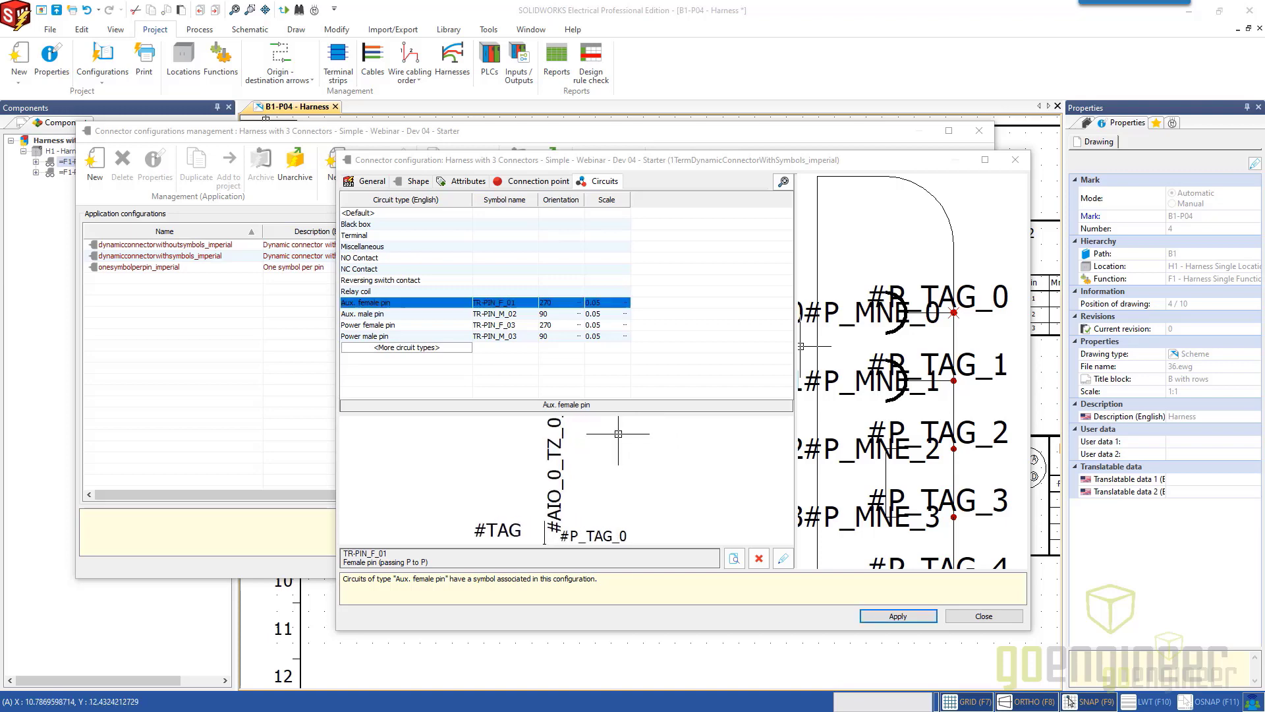
middle_drag(601, 469, 614, 416)
scroll(571, 498, up, 2)
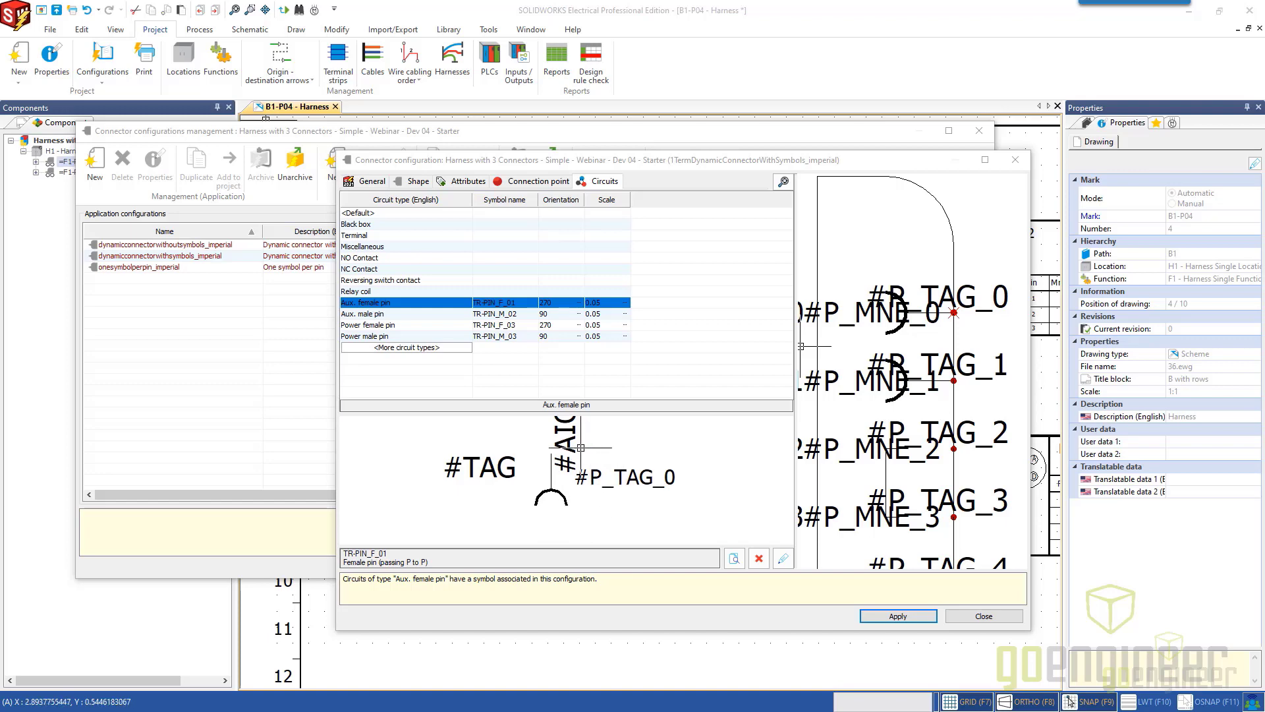
middle_drag(580, 448, 574, 474)
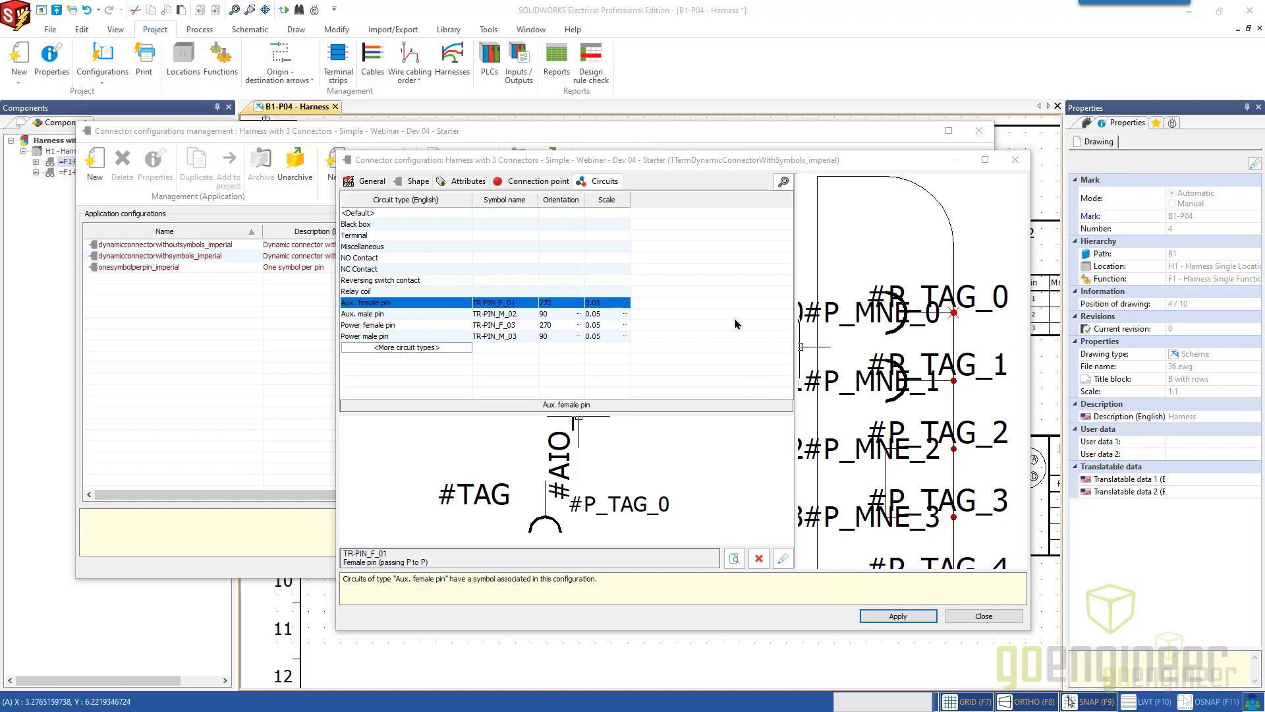
Examine the symbol assigned to the Aux. male pin circuit type and compare it with the Aux. female pin symbol.
click(394, 314)
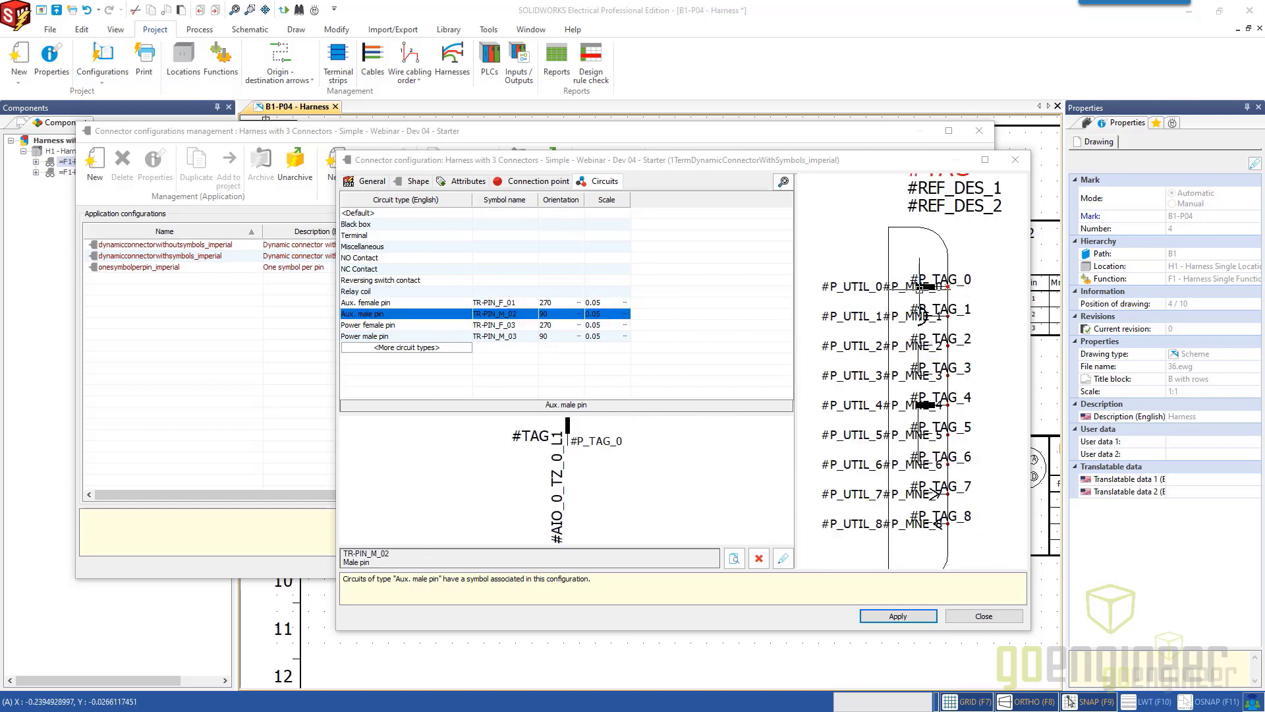
scroll(932, 290, up, 3)
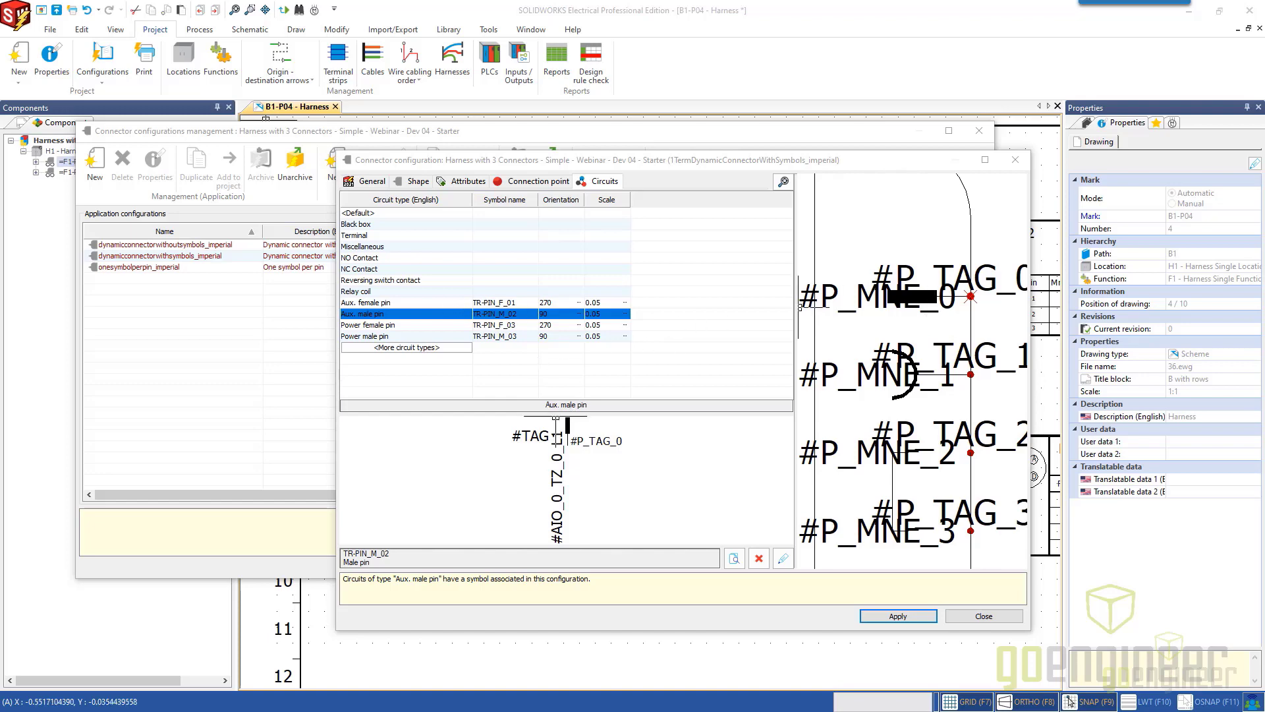
scroll(566, 448, up, 2)
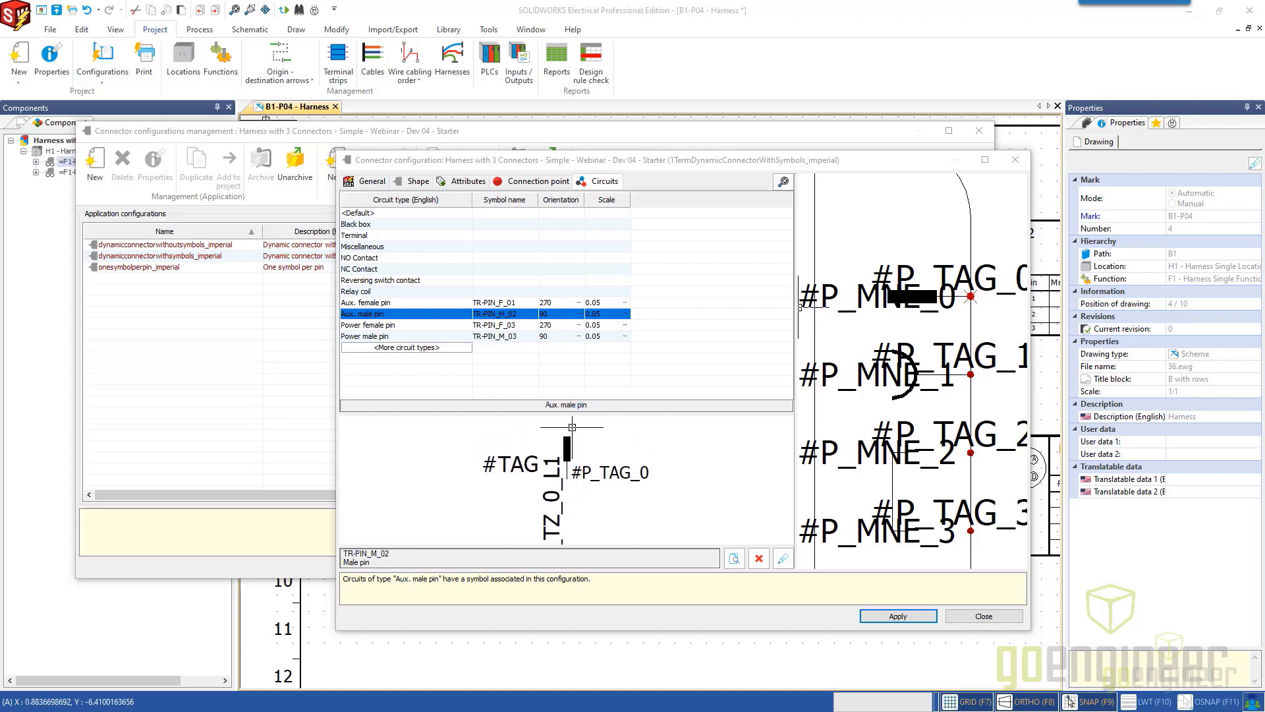
scroll(582, 464, up, 2)
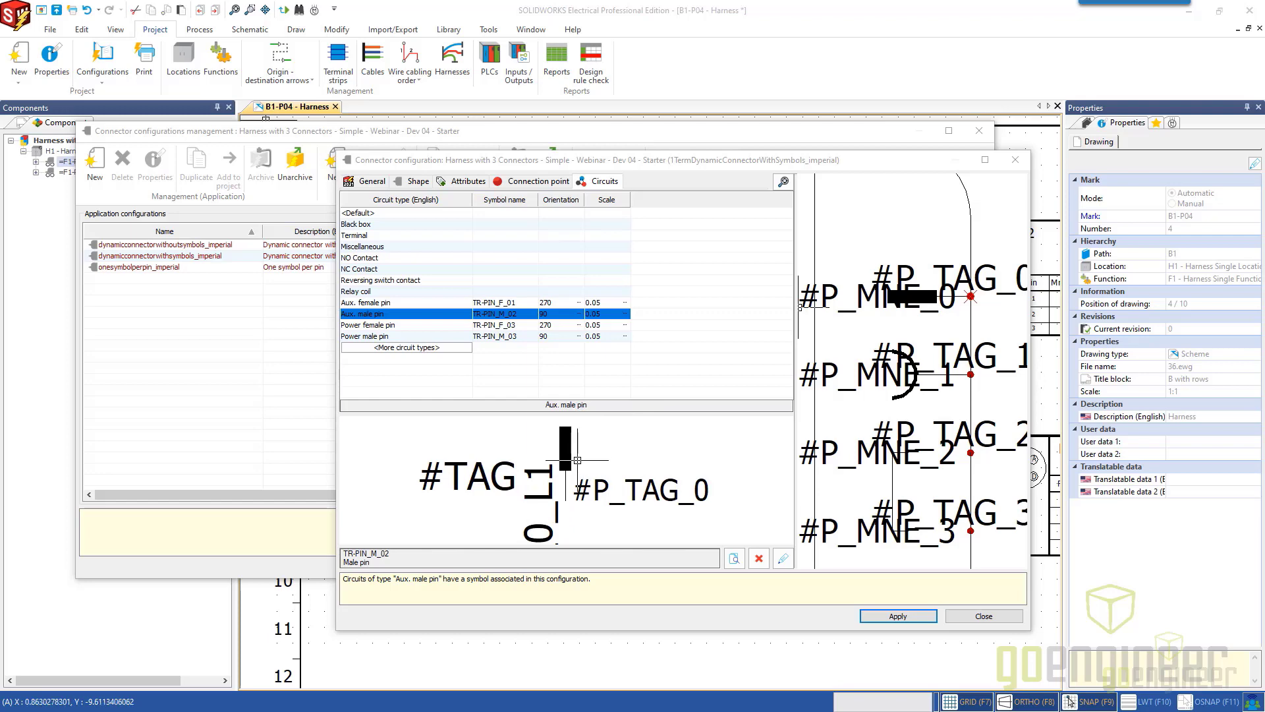
click(382, 305)
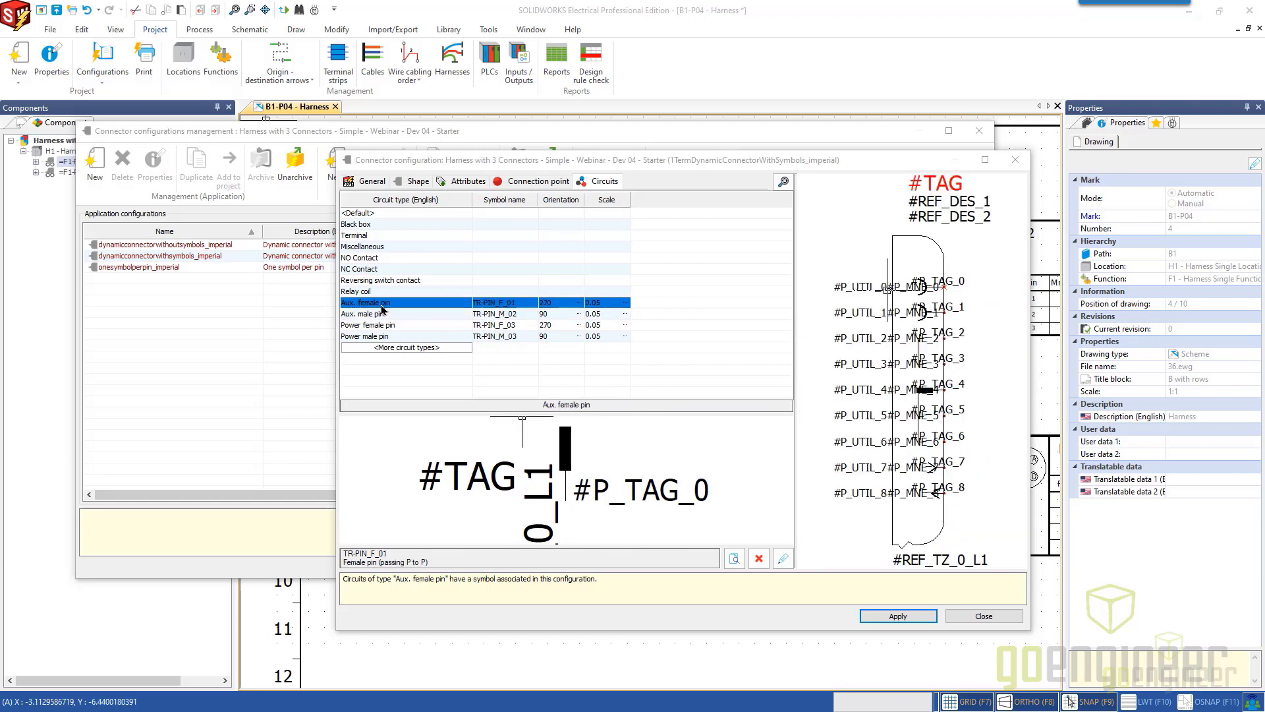
scroll(567, 461, down, 2)
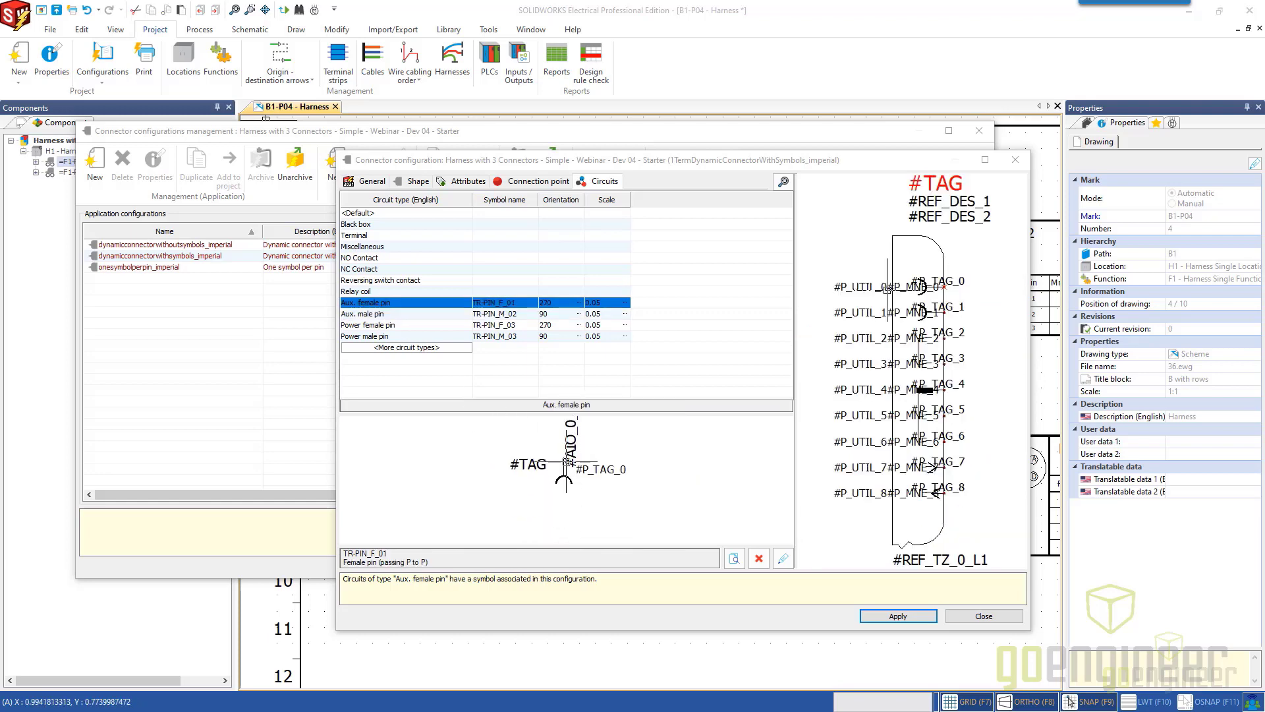
scroll(580, 502, up, 3)
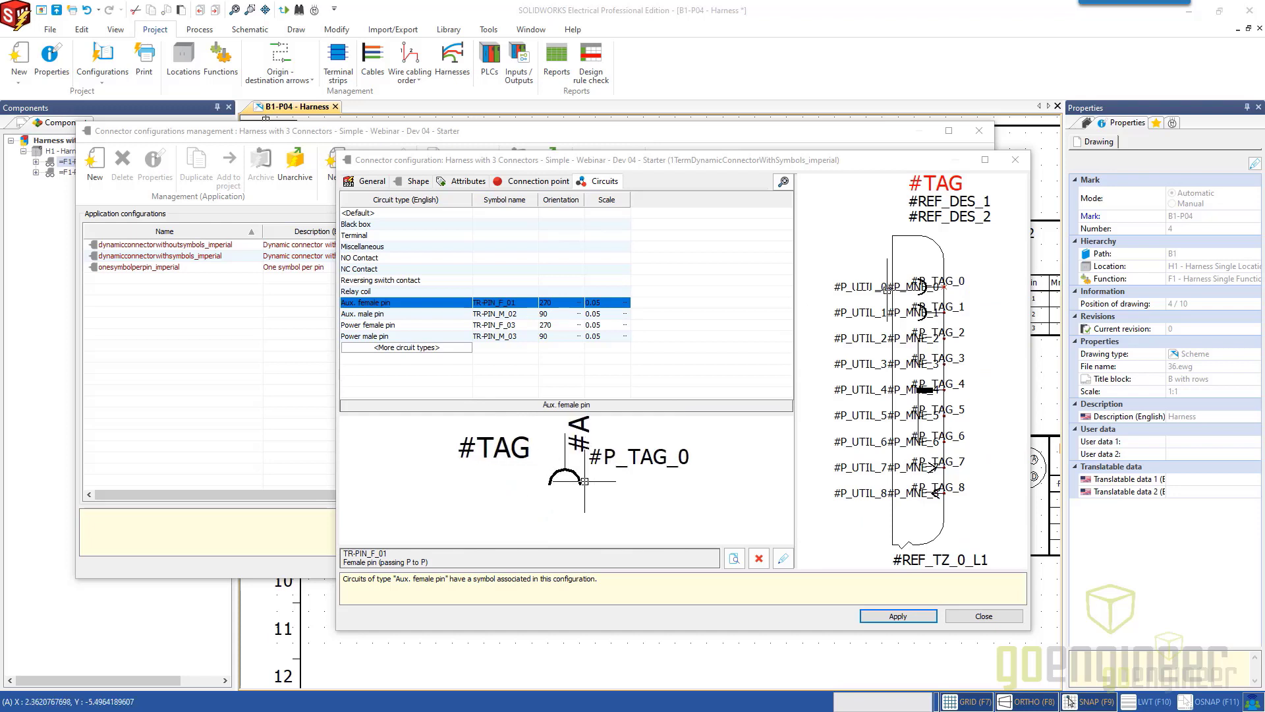
View the symbol assigned to the Power female pin circuit type and shift the configuration dialog up and to the left.
click(415, 326)
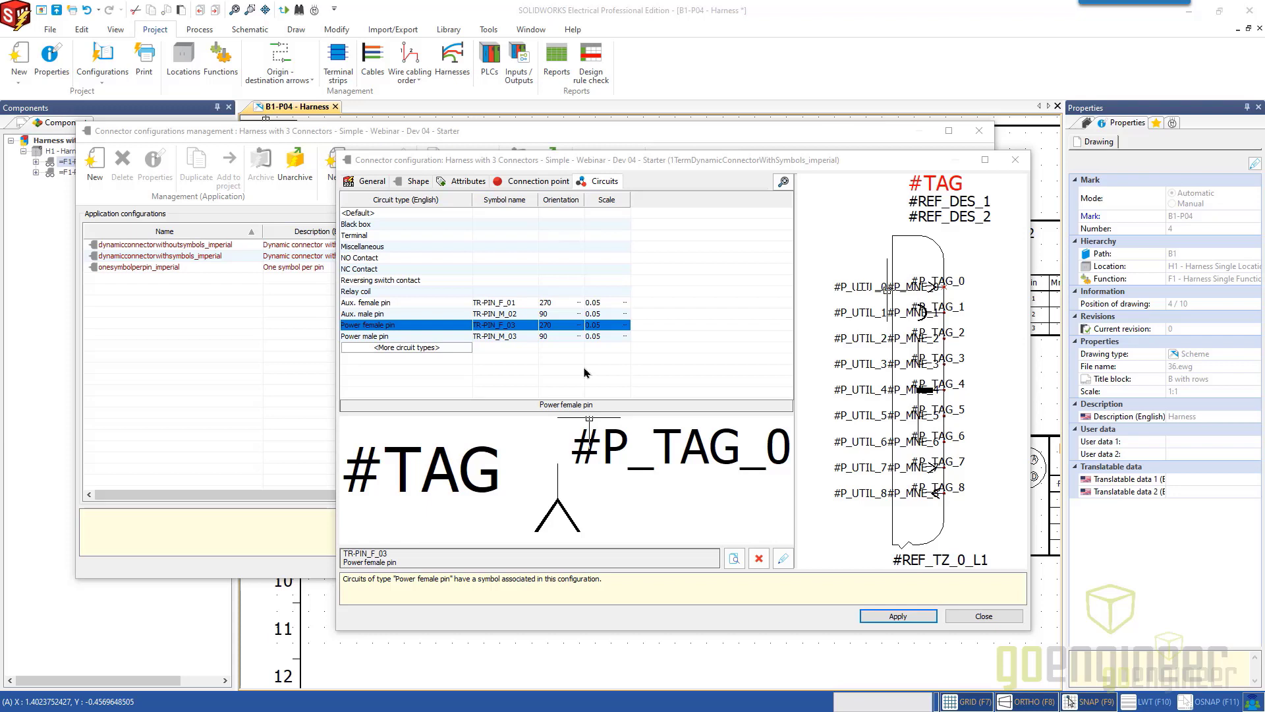
click(616, 379)
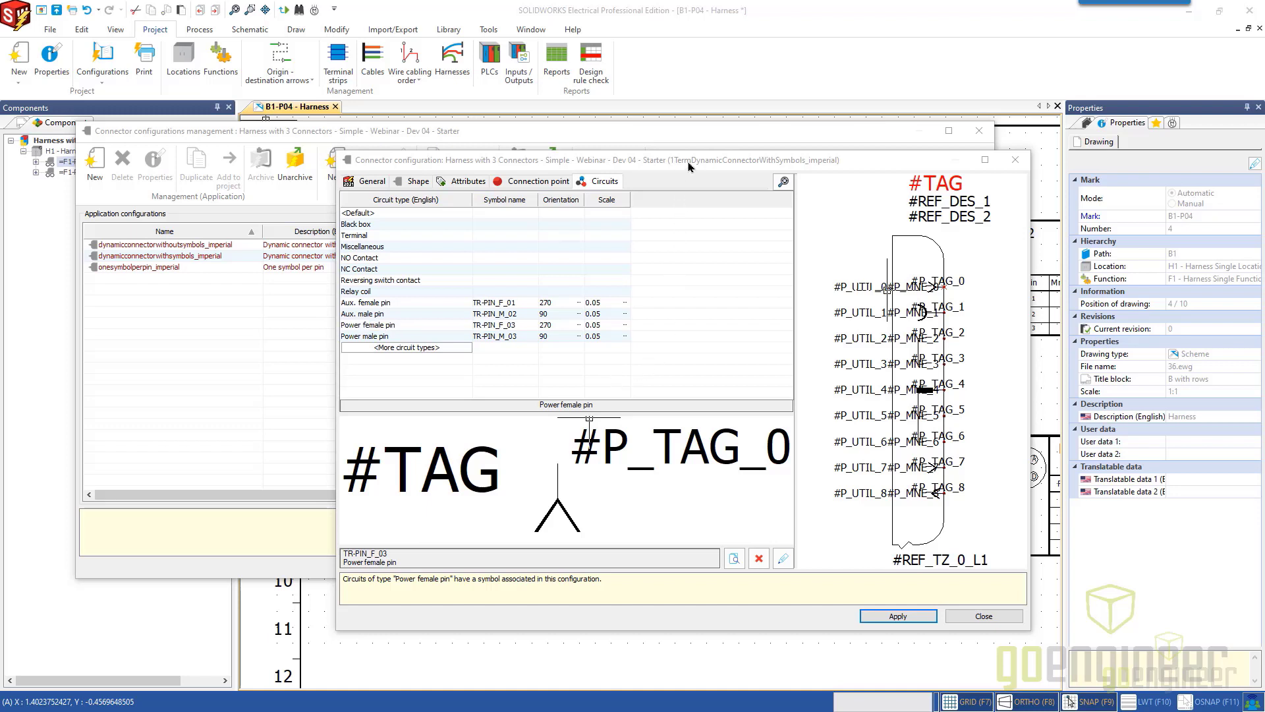
drag(688, 166, 577, 139)
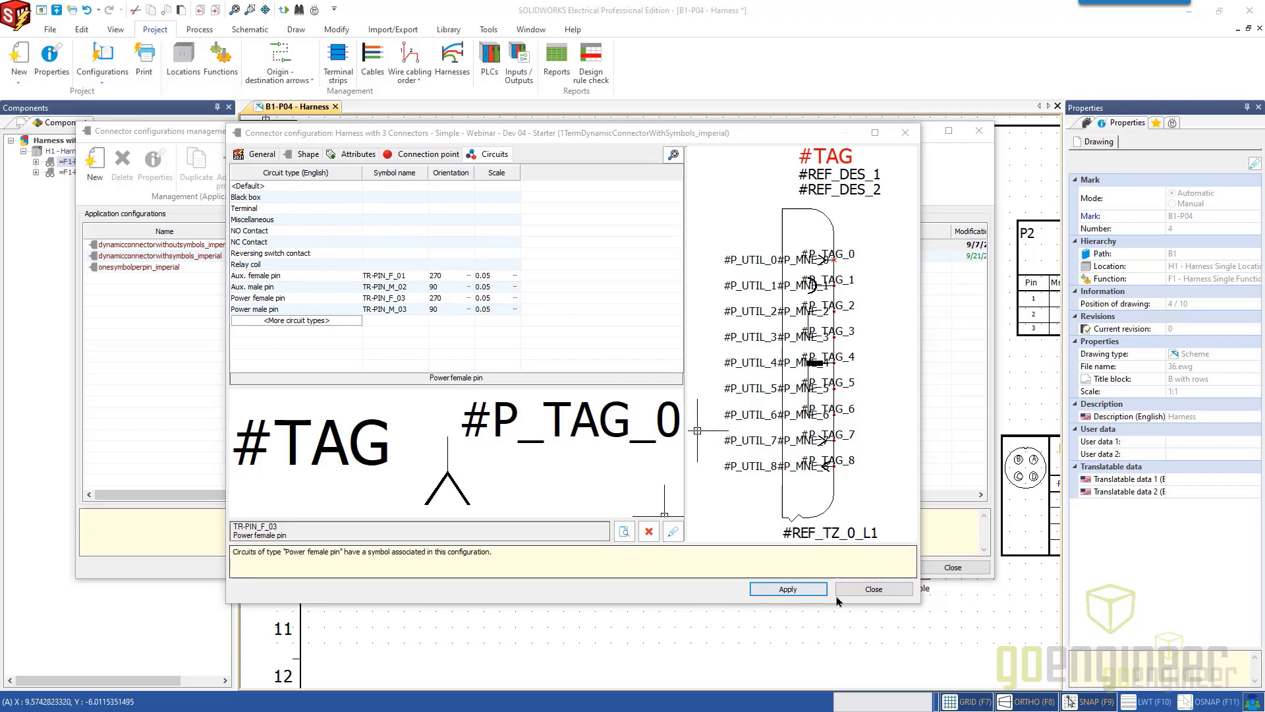
Close the connector configuration and the connector configurations management to return to the harness drawing.
click(874, 589)
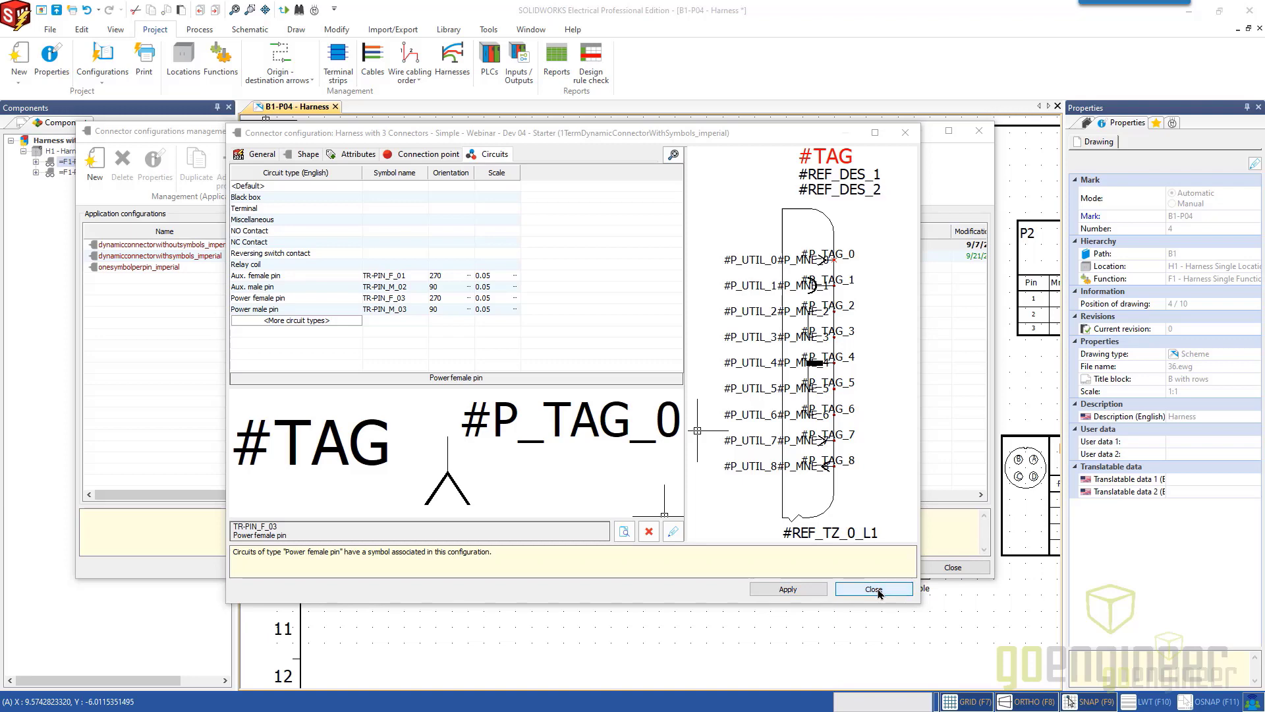
click(576, 400)
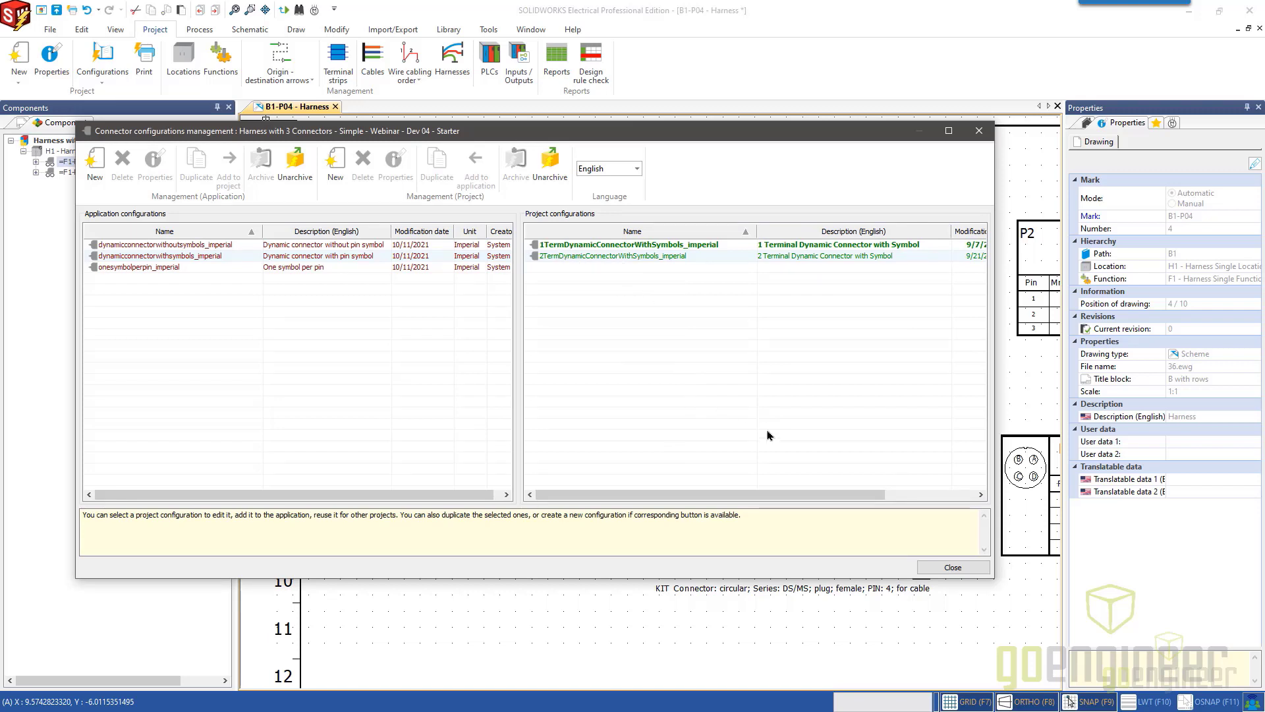
click(979, 135)
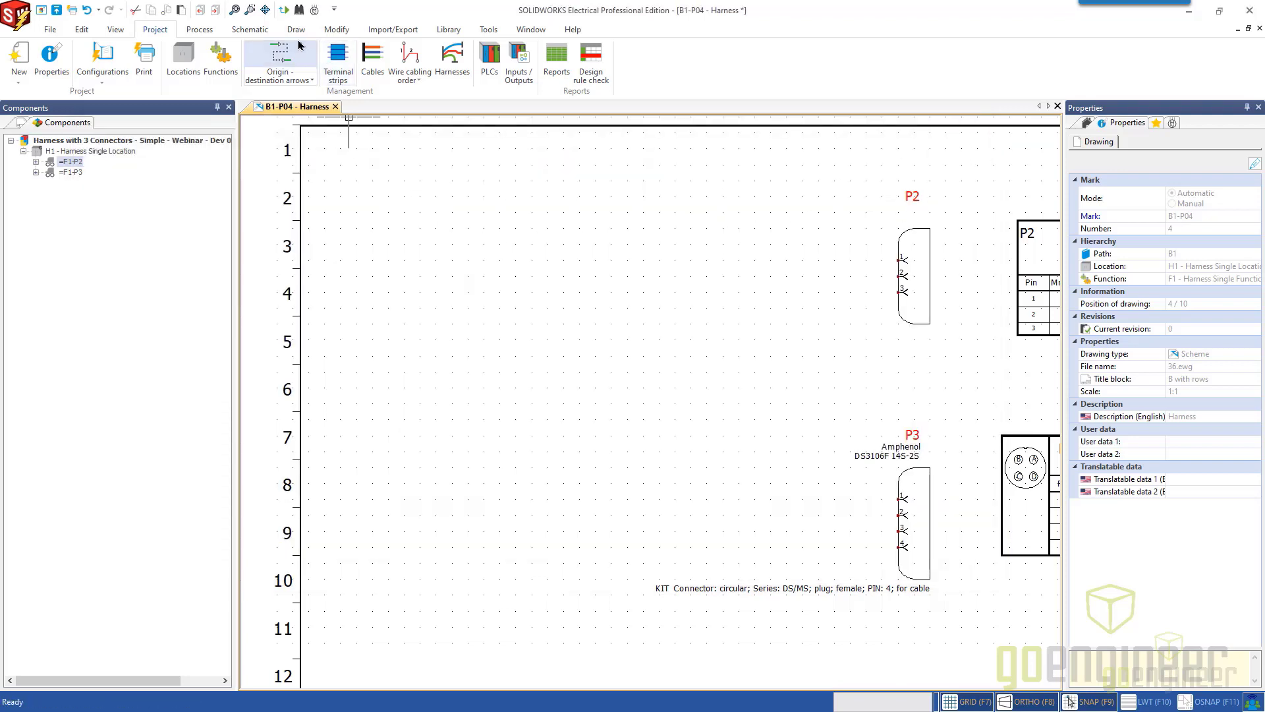
Start inserting a new connector, search the Molex connector parts and add 43025-0400 - 1 Term to the selection.
click(252, 31)
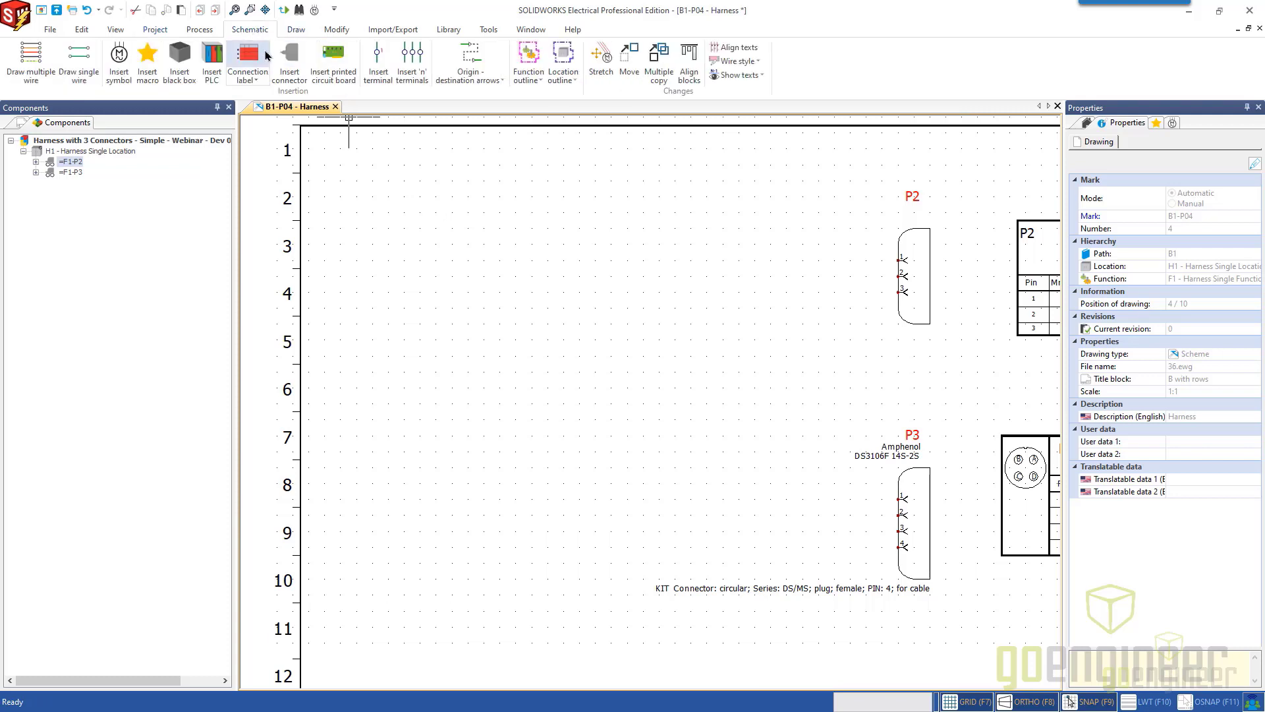
click(299, 60)
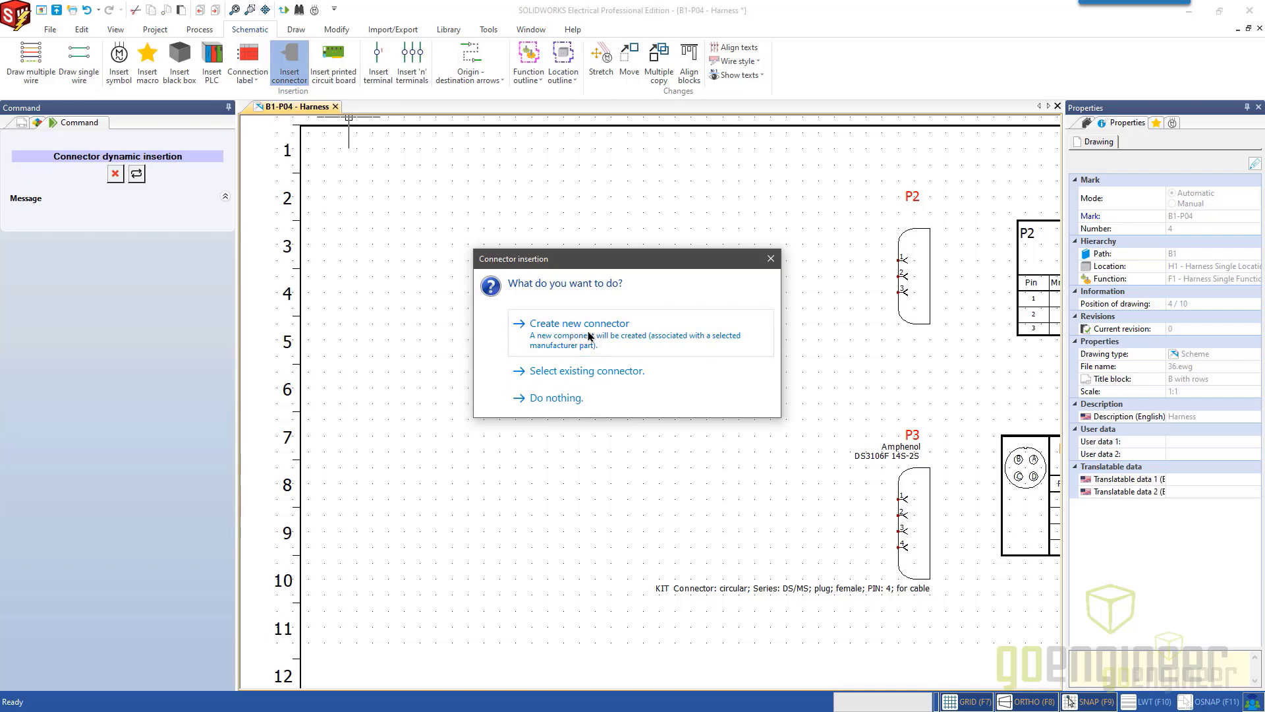
click(589, 336)
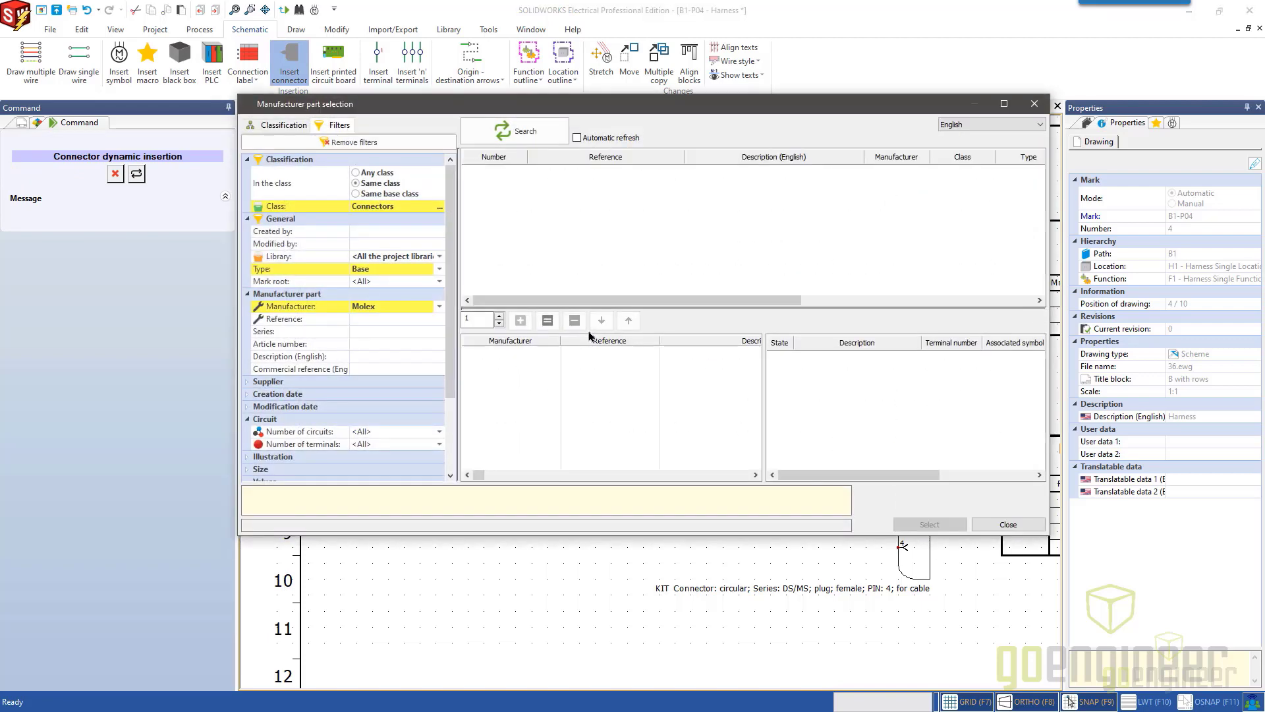
click(530, 134)
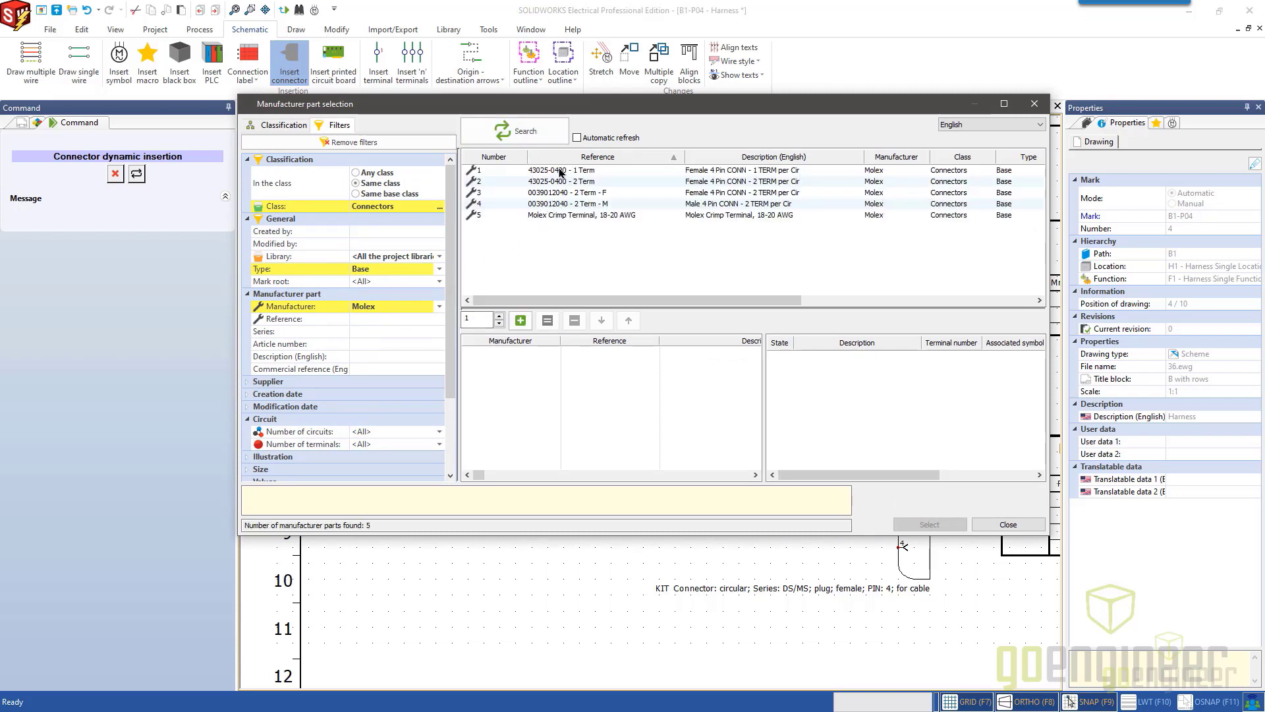
click(560, 171)
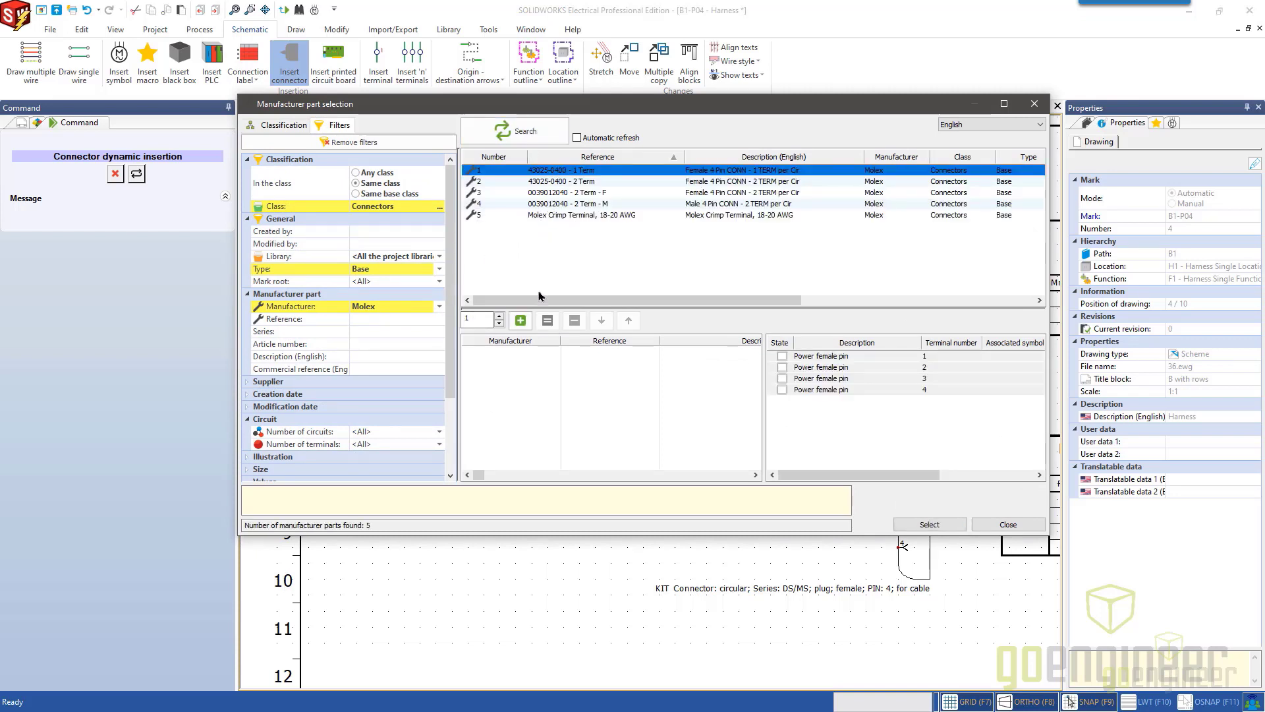
click(521, 322)
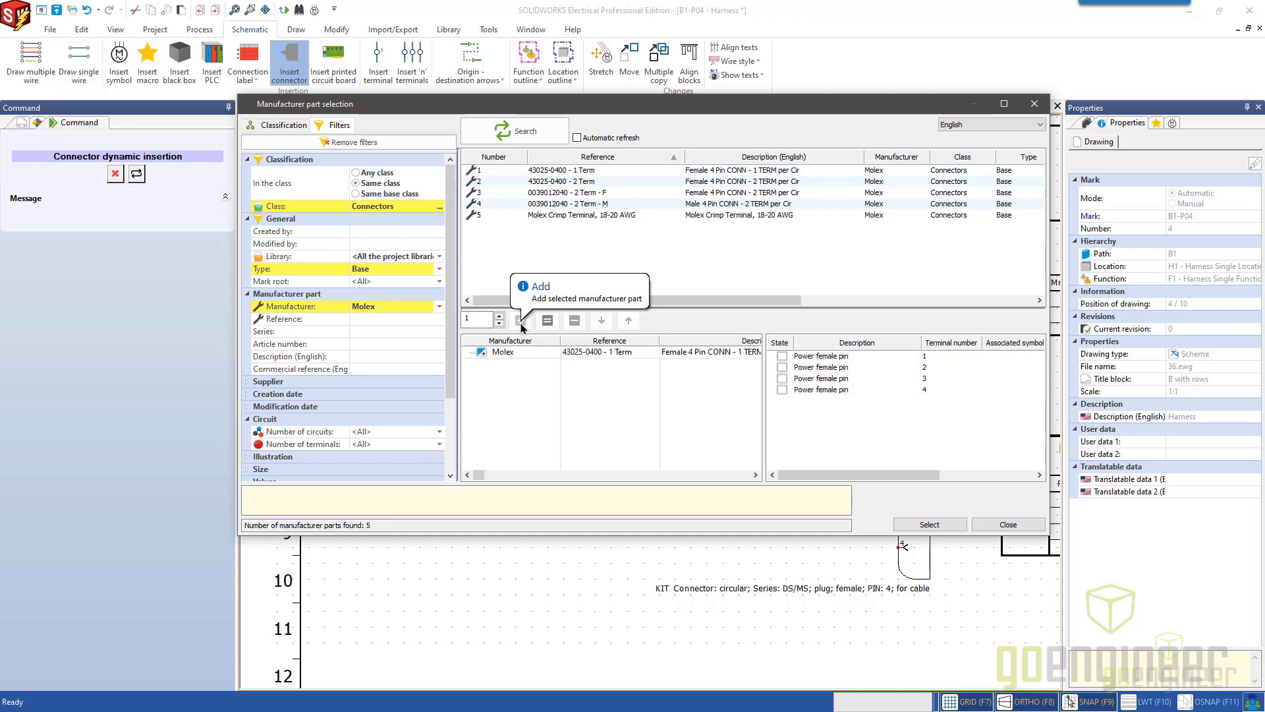
Open the properties of part 43025-0400 - 1 Term, examine the terminals and mnemonics of its four circuits, and leave without saving.
right_click(575, 174)
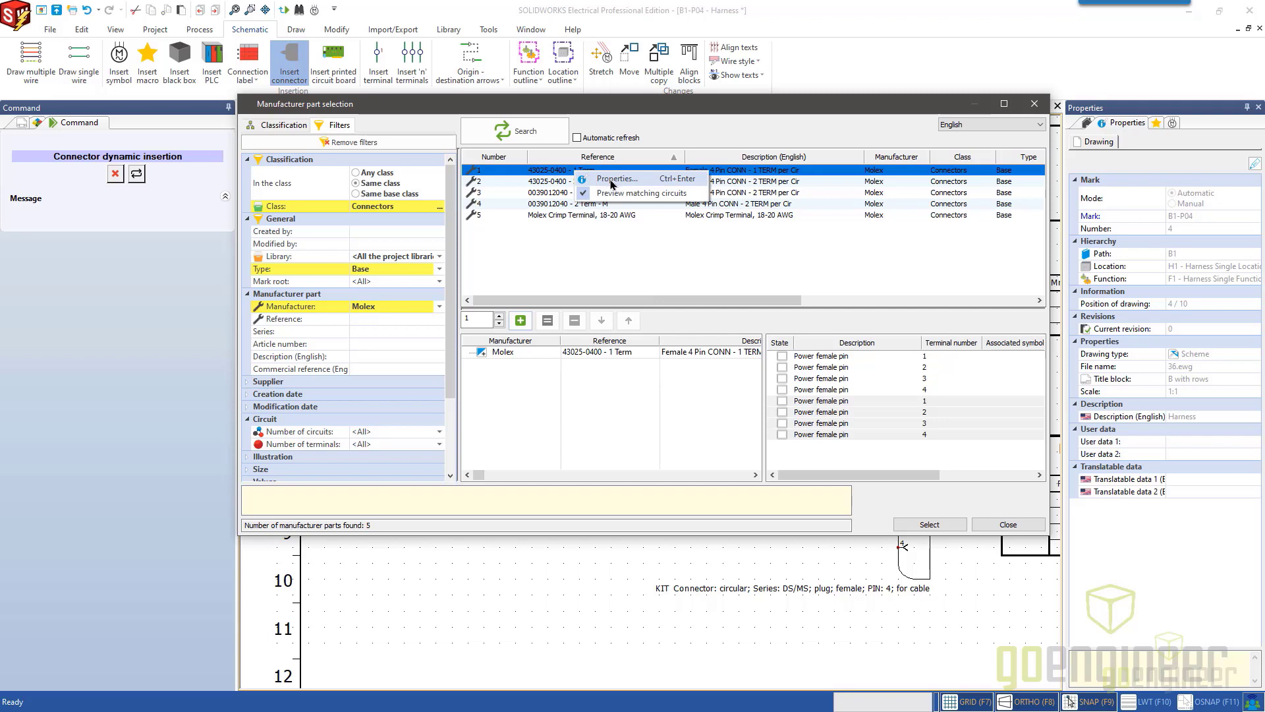
click(612, 181)
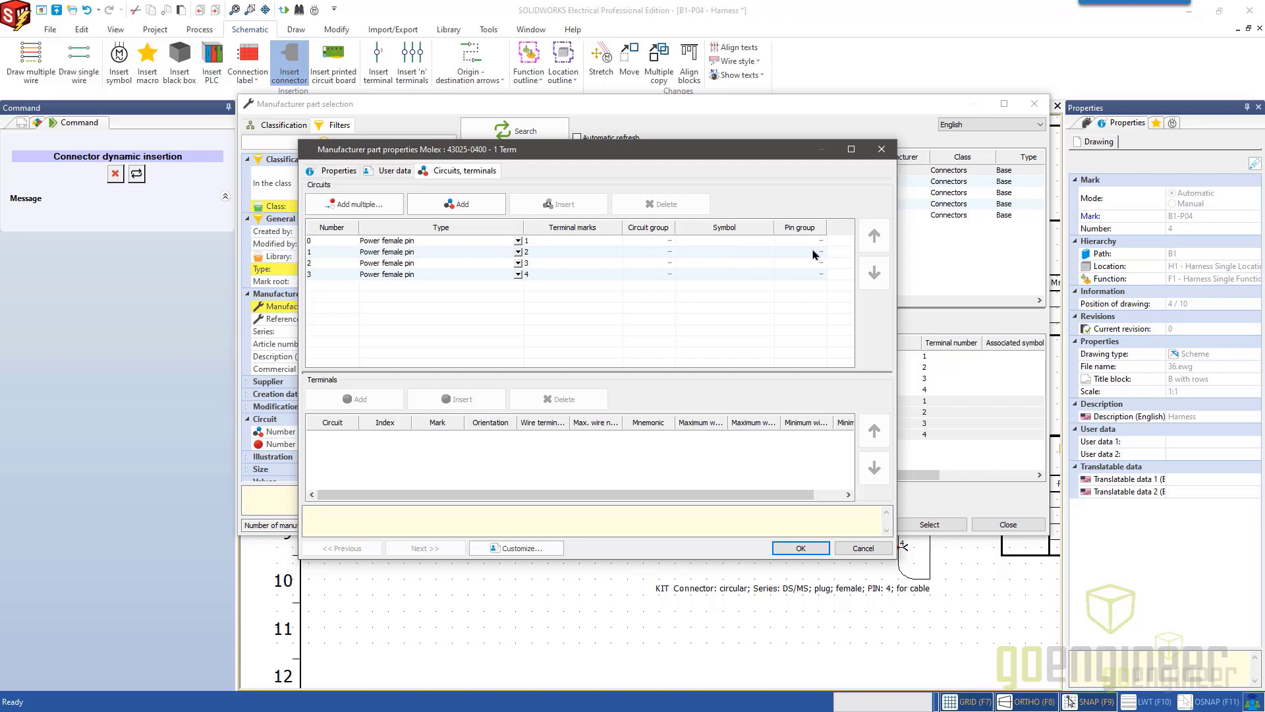
click(648, 241)
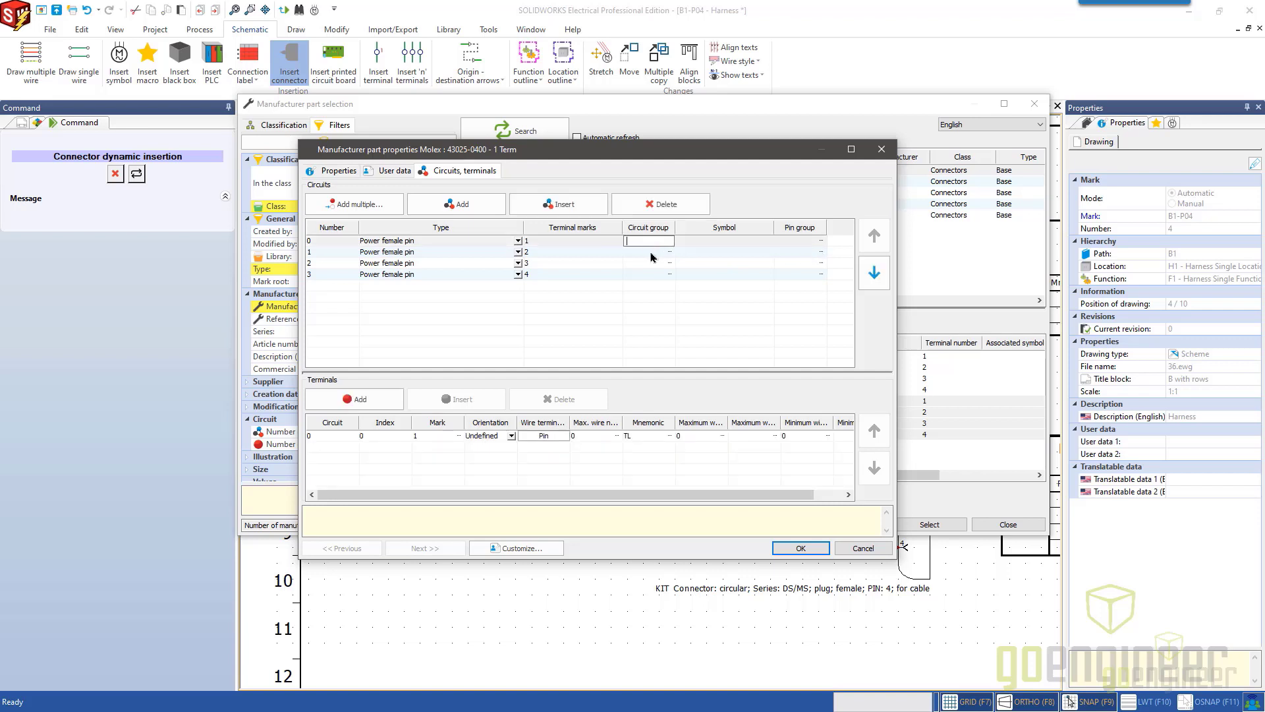
click(327, 242)
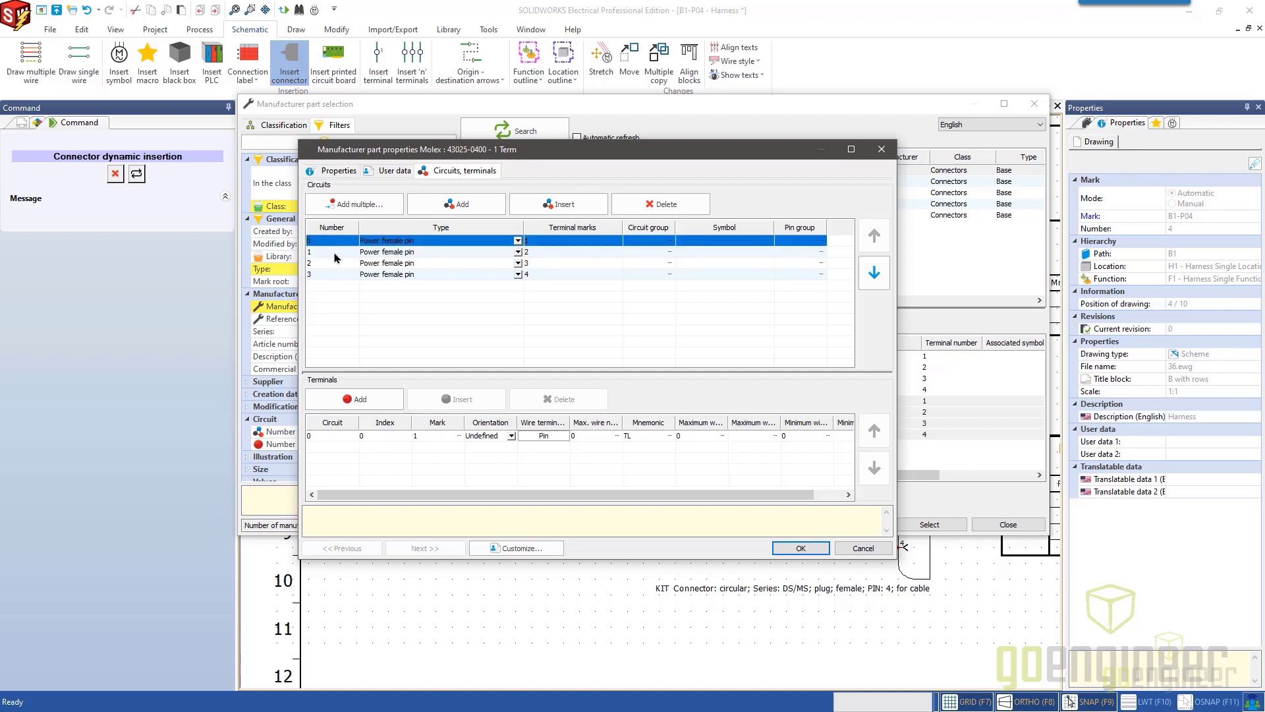
shift+click(334, 254)
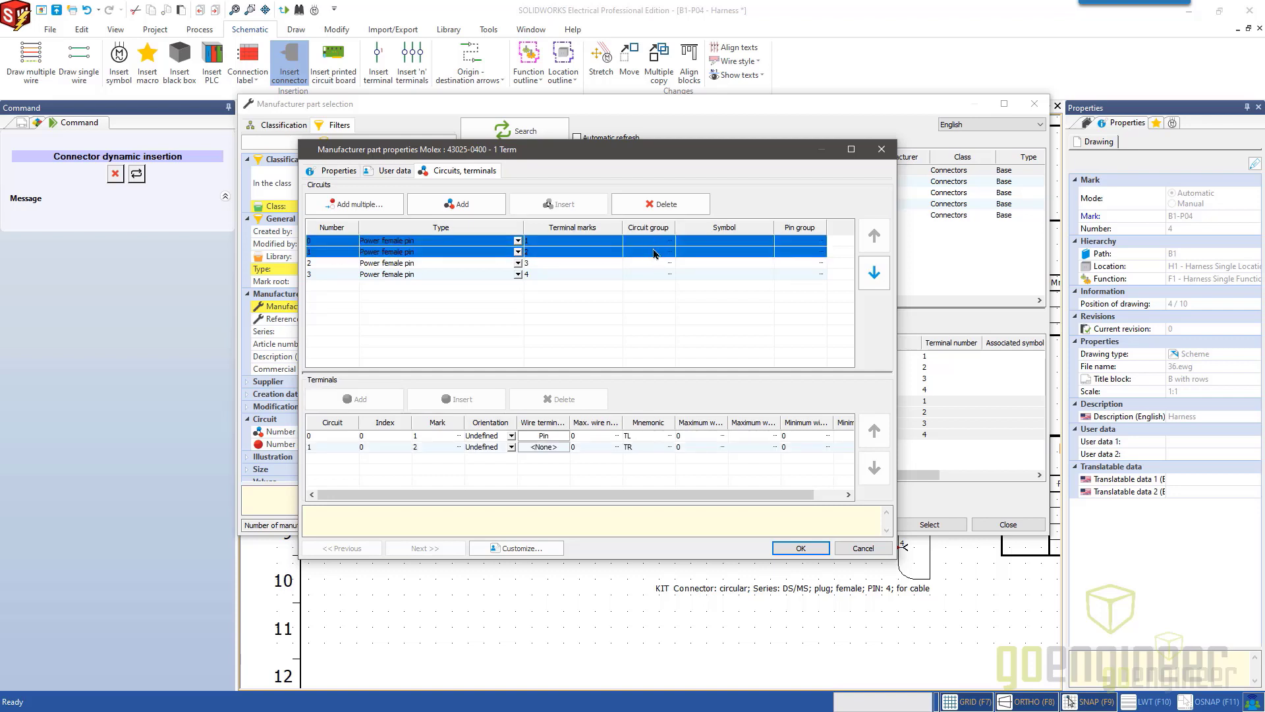
click(631, 337)
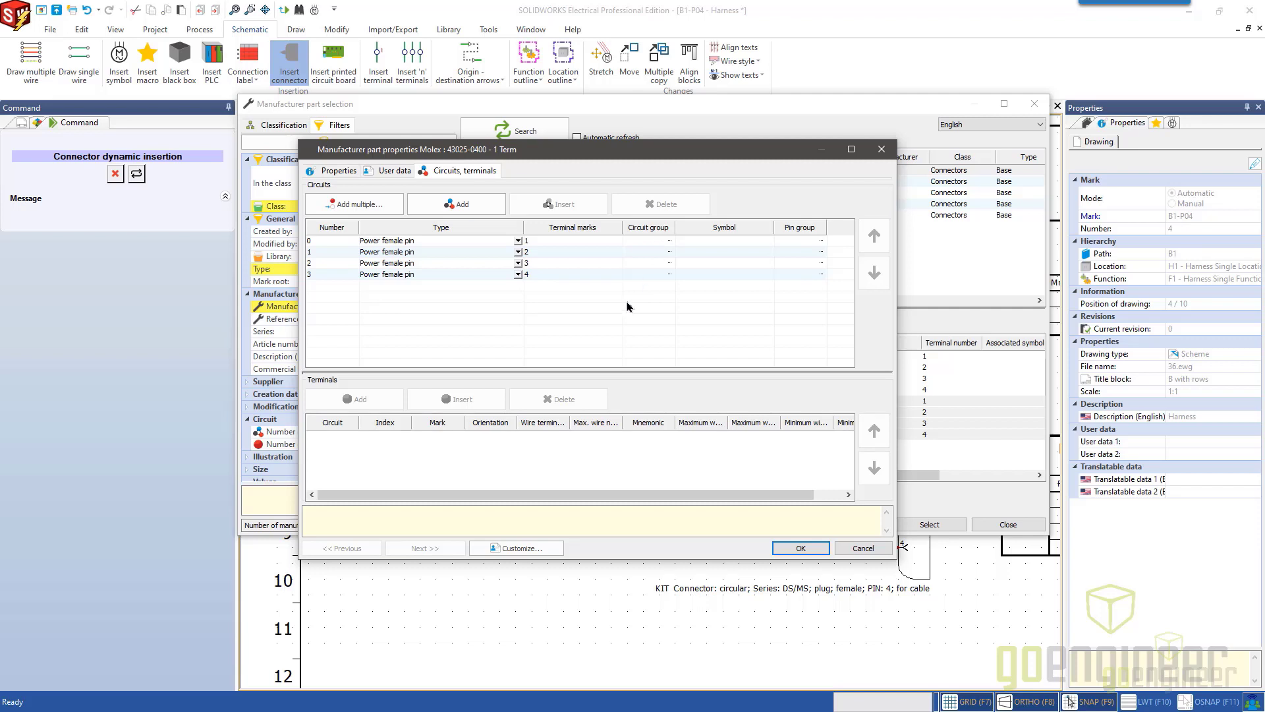
click(340, 245)
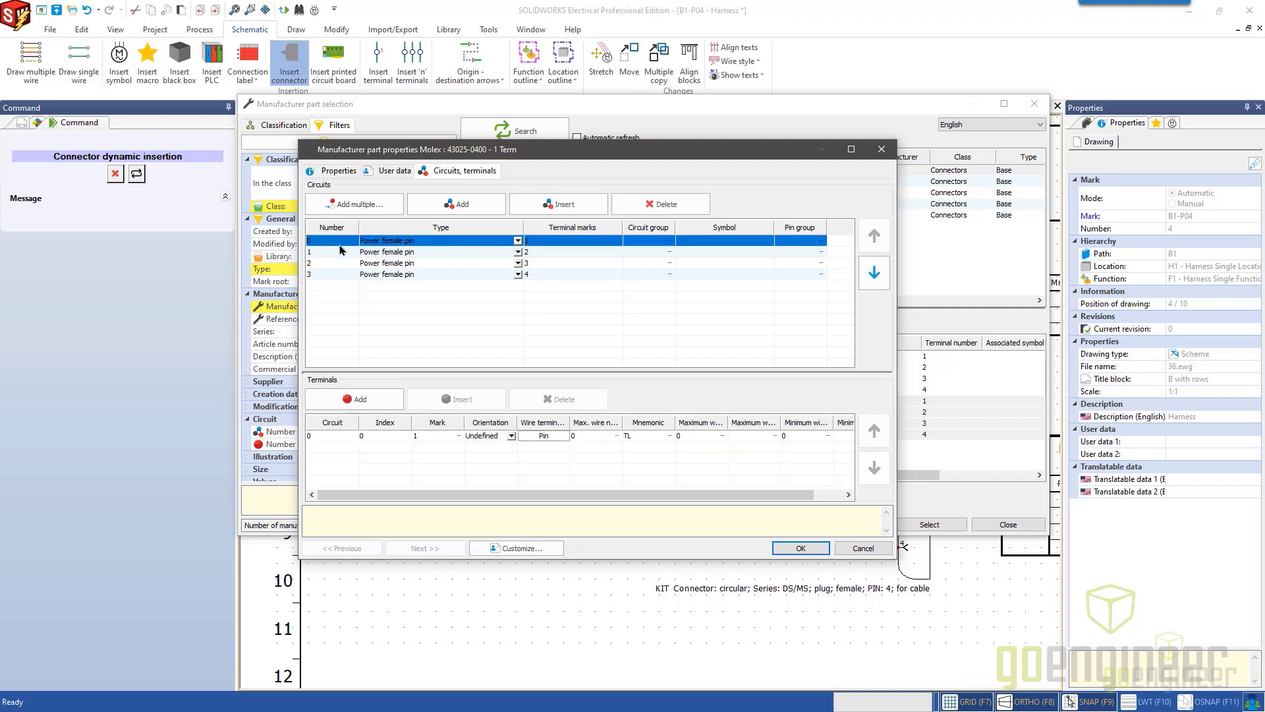
click(513, 320)
drag(518, 319, 401, 241)
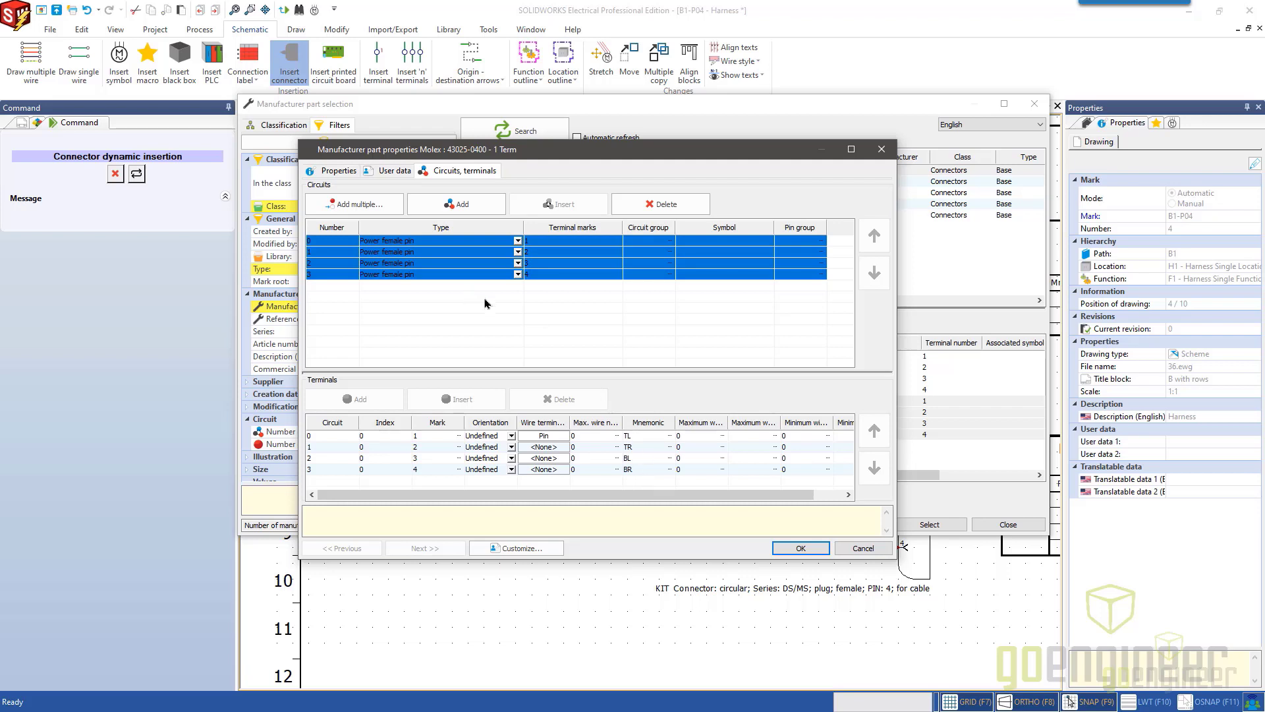
click(863, 549)
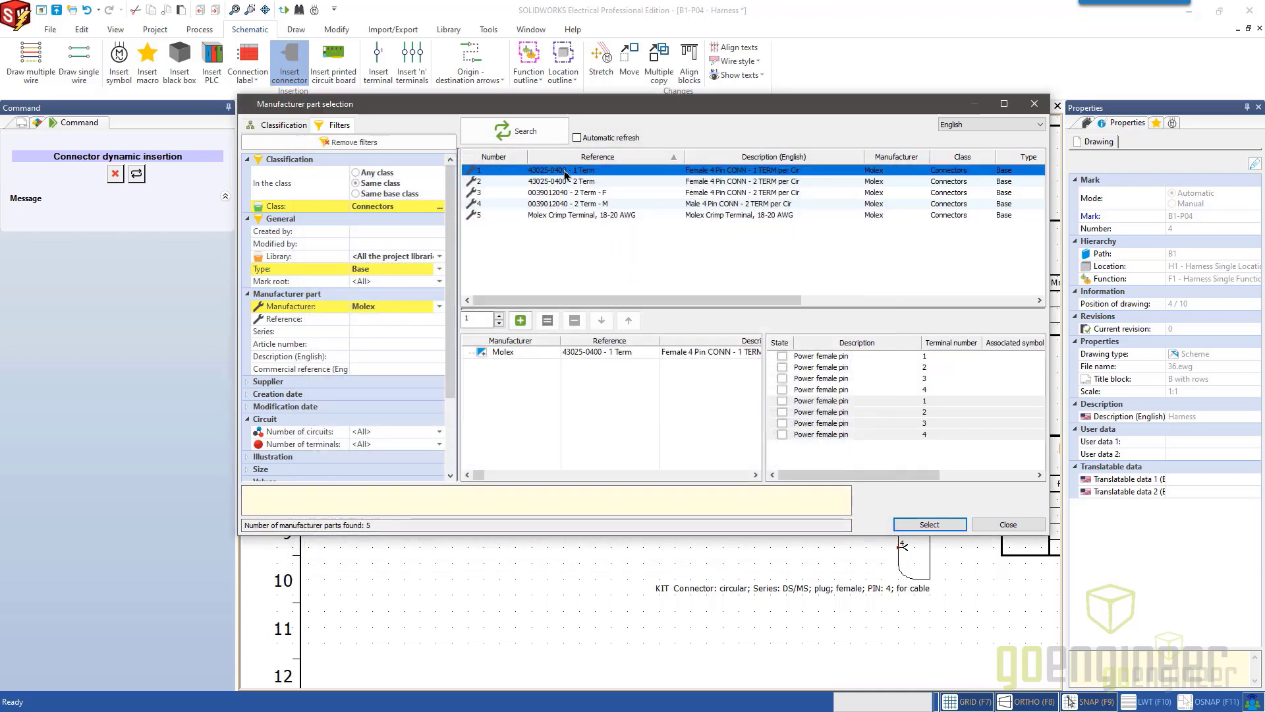
Confirm the 43025-0400 - 1 Term part for the new connector and accept its default component properties.
click(544, 382)
click(545, 359)
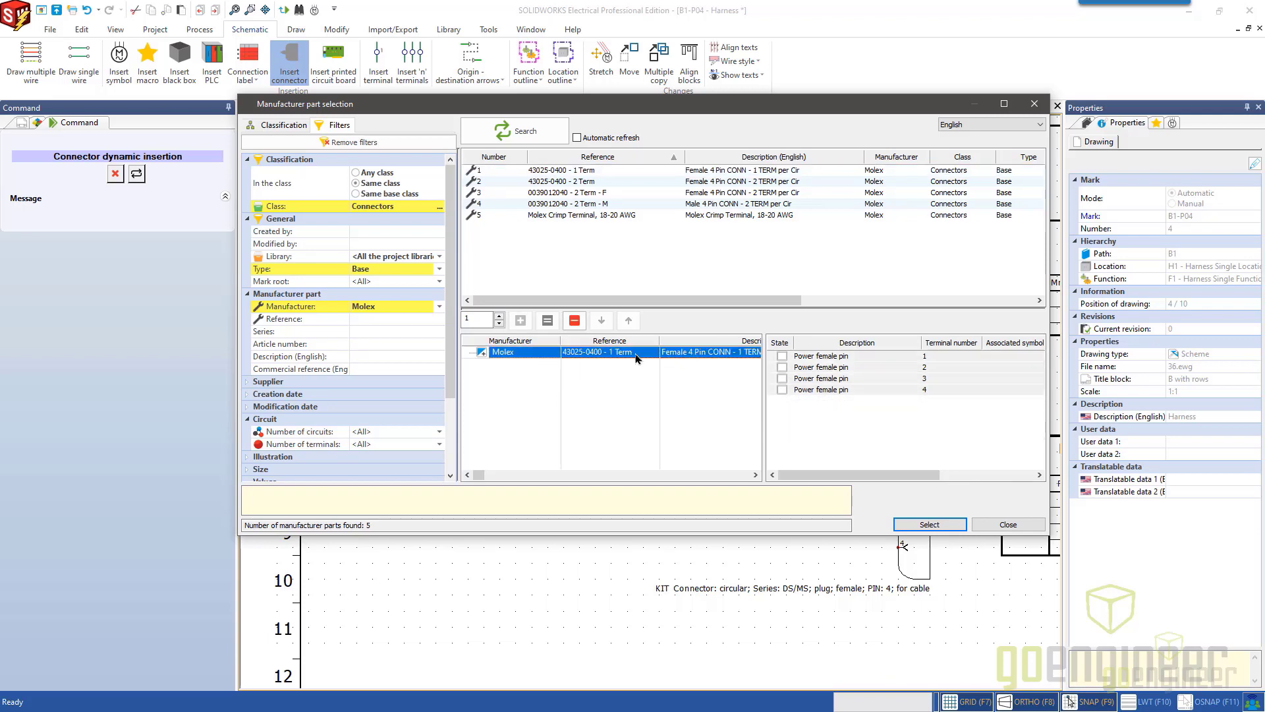
click(929, 525)
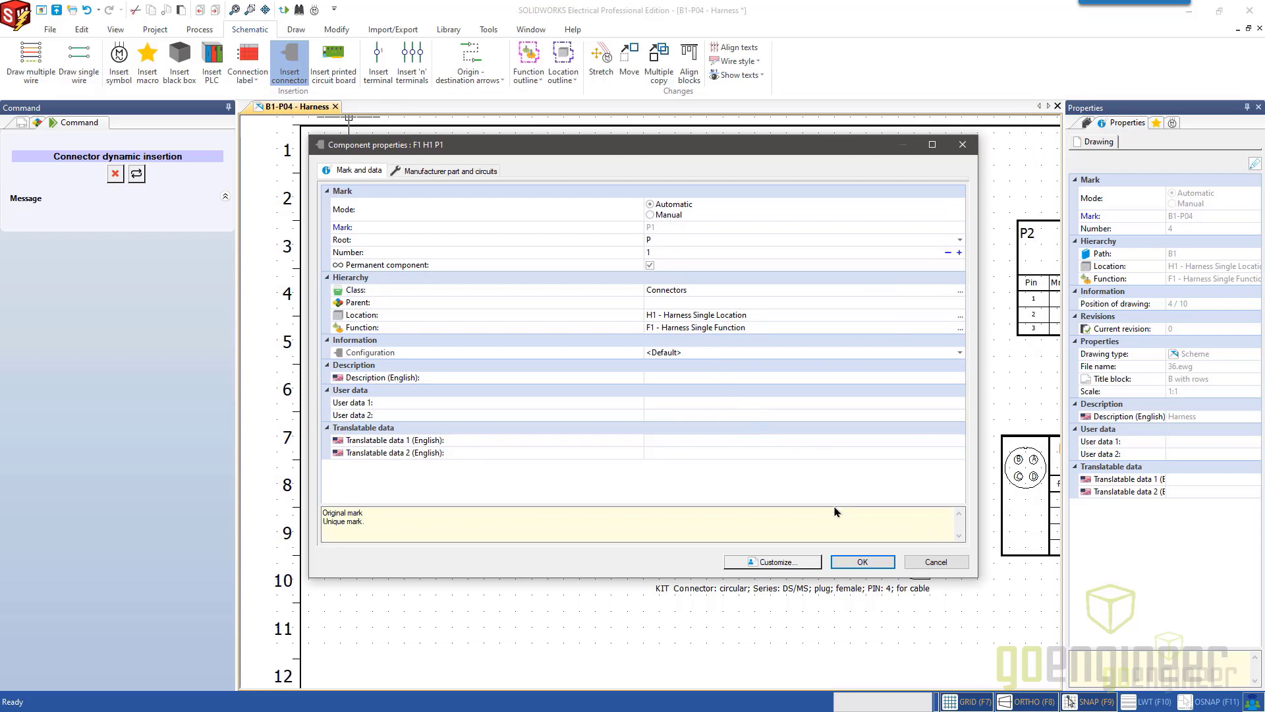
click(861, 561)
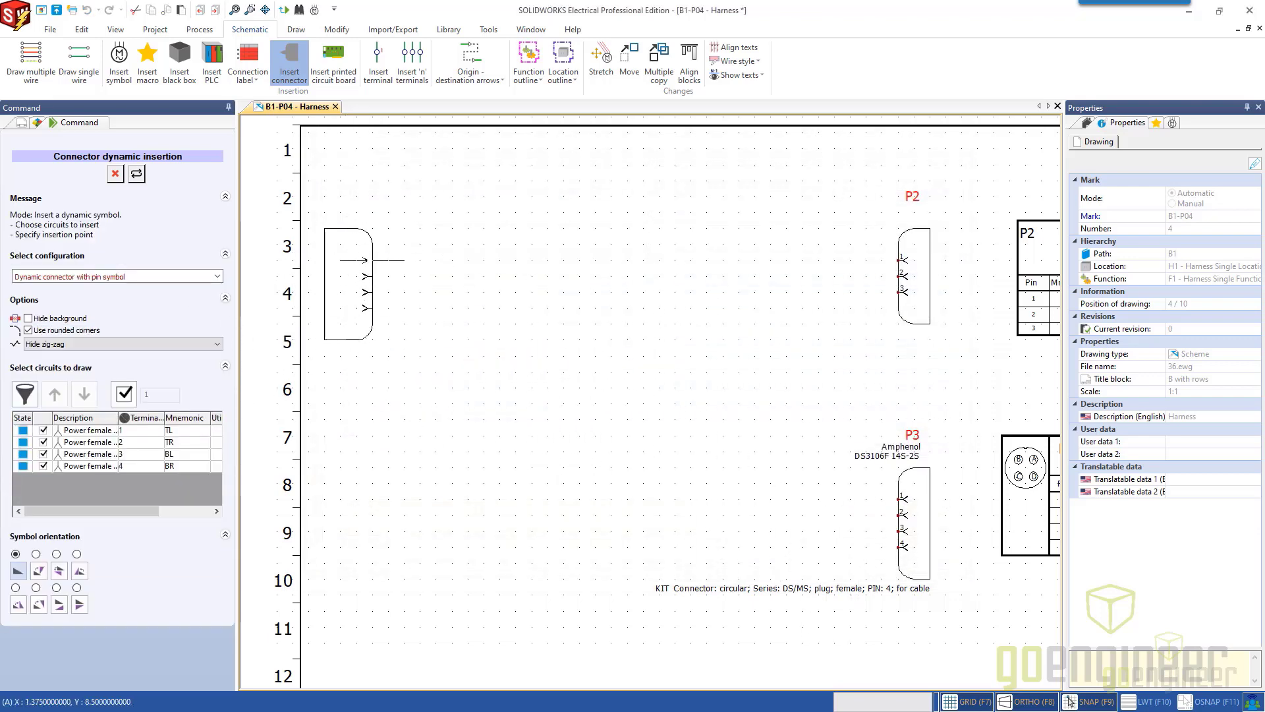
Place the connector to the left of P2, level with its pins, using the 1 Terminal Dynamic Connector with Symbol configuration.
click(196, 280)
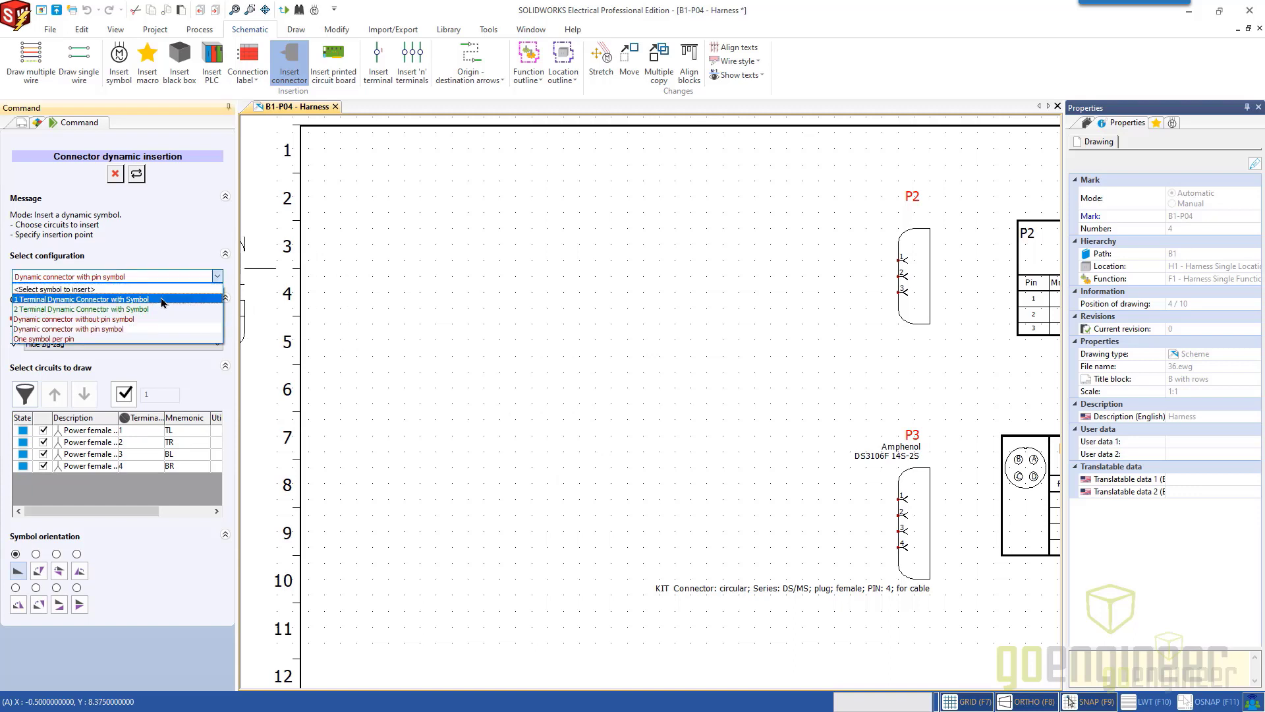
click(128, 300)
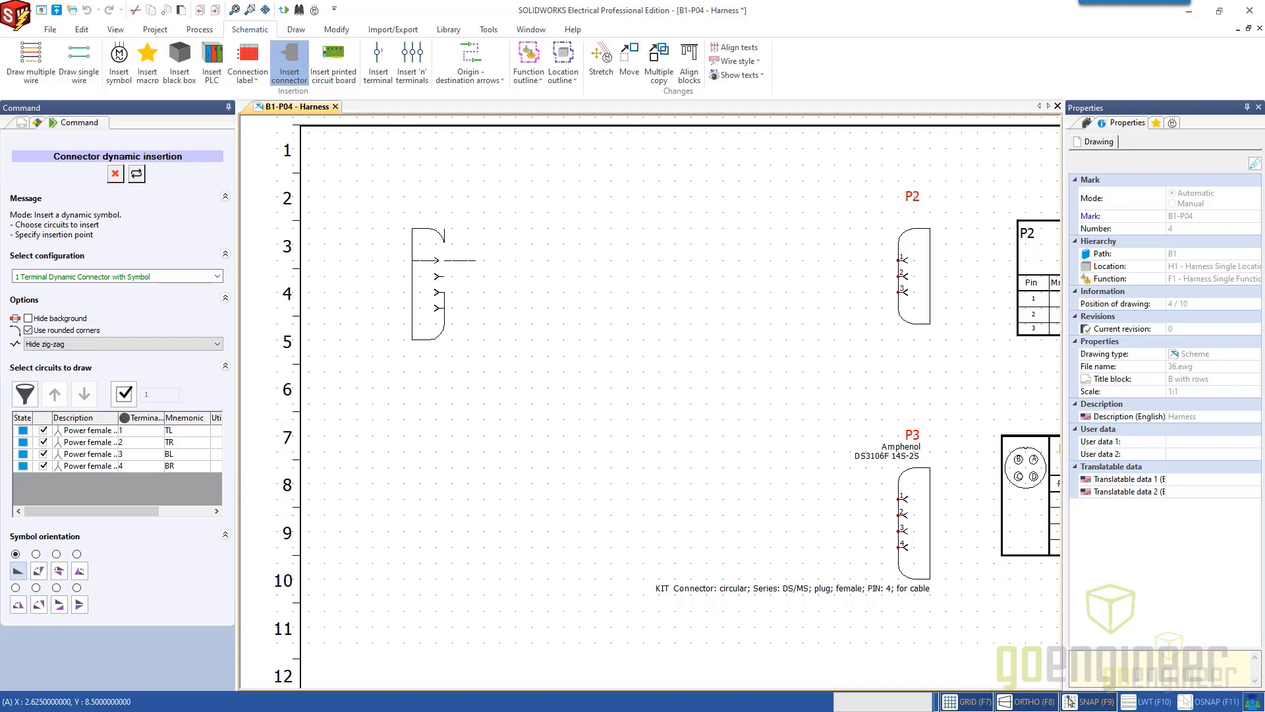
click(443, 259)
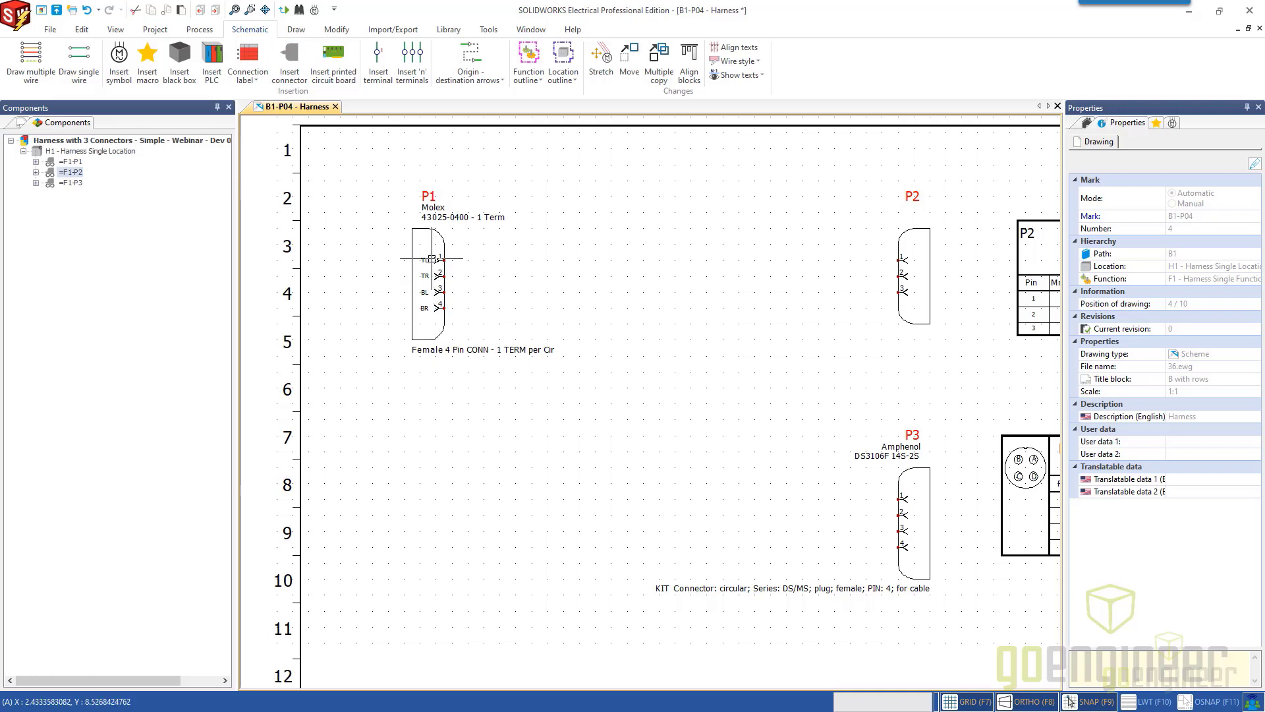
Edit the symbol terminals of P1, setting the utilization of pins 1 to 4 to Fun, Happy, Time and Pizza.
scroll(430, 275, up, 3)
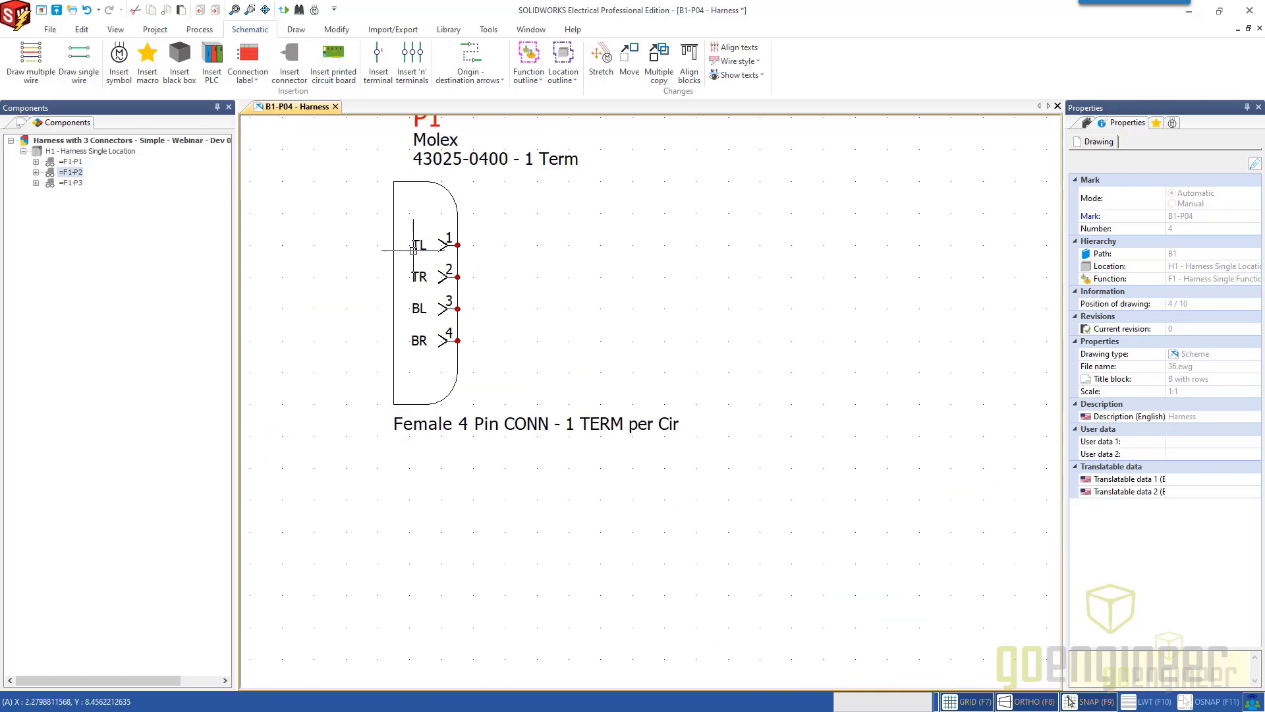
right_click(458, 221)
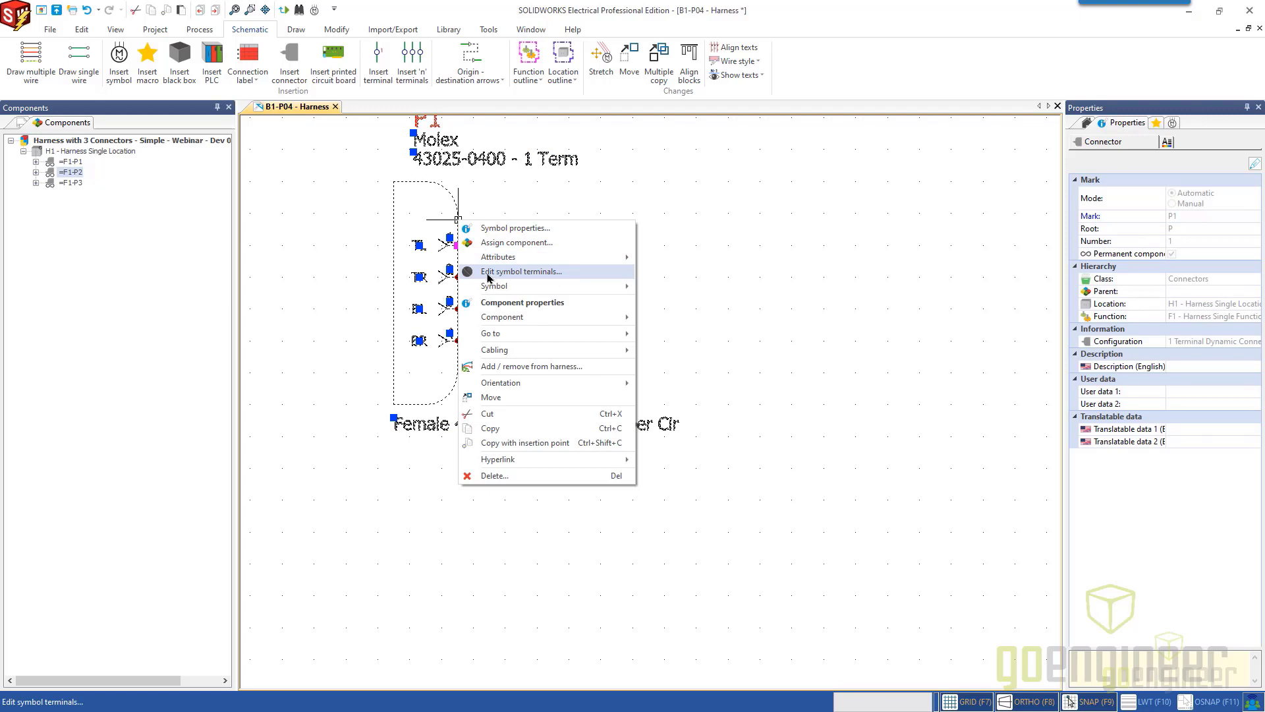
click(531, 272)
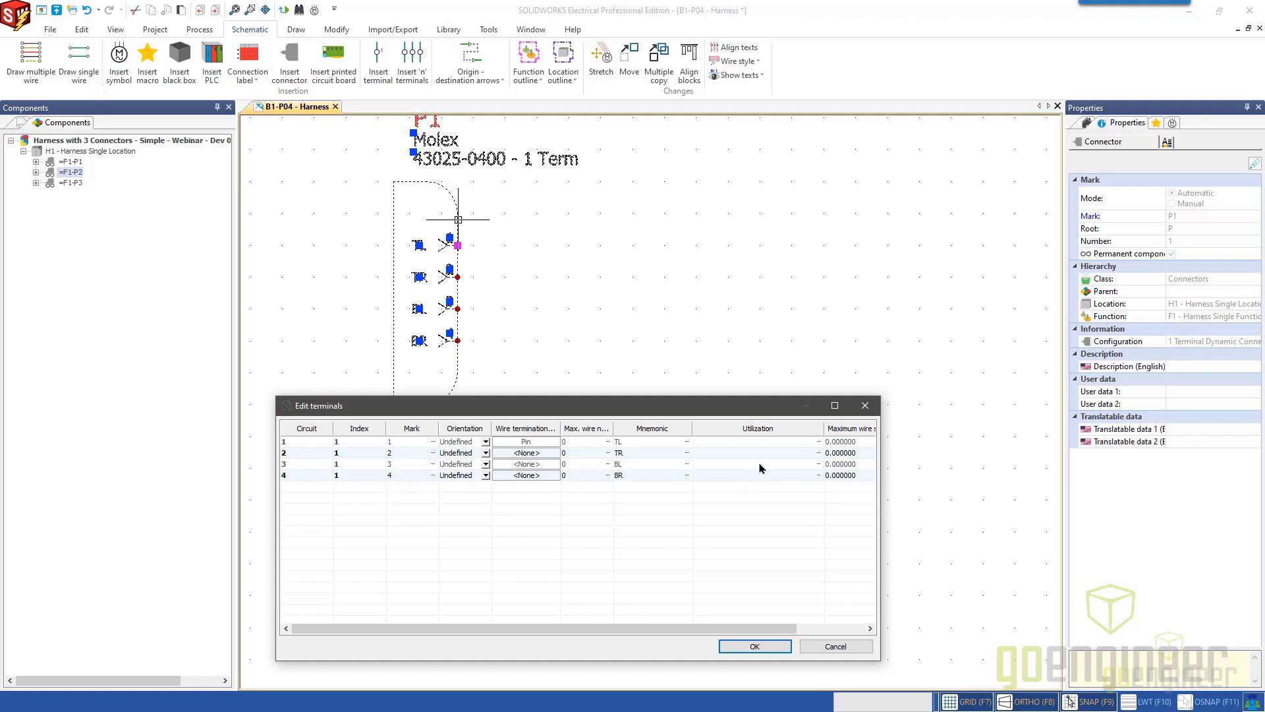
click(753, 442)
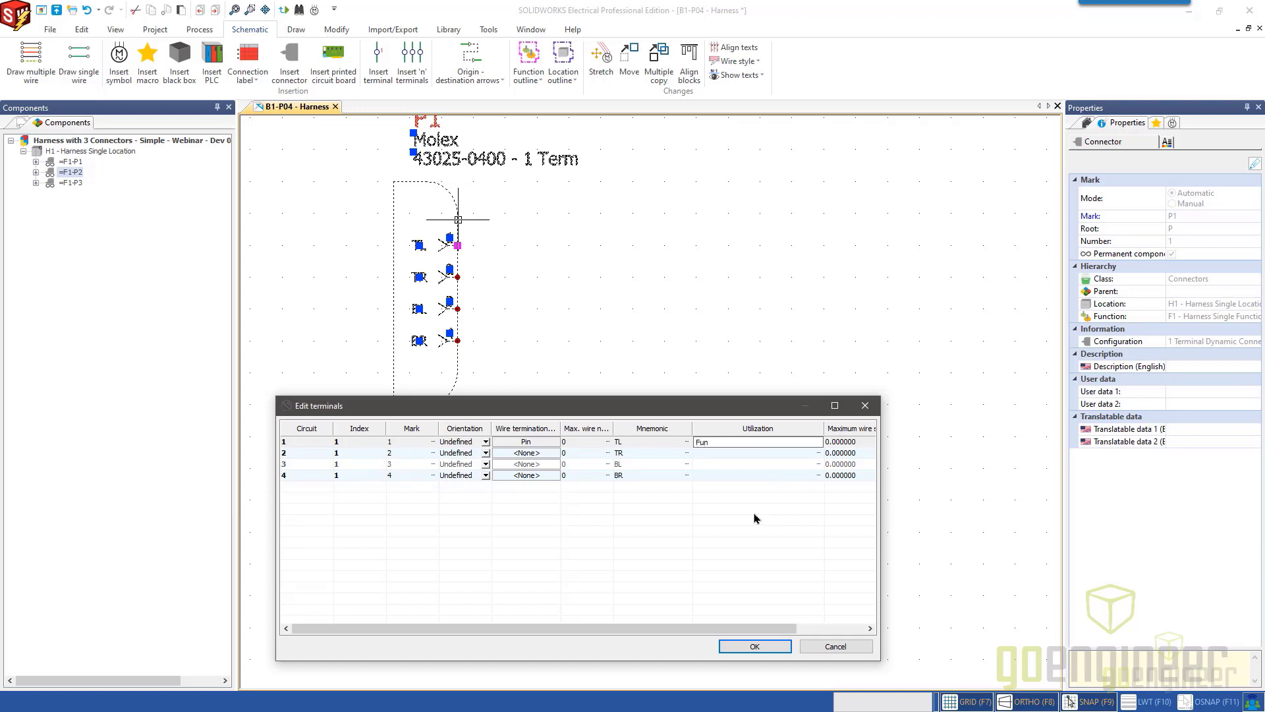
click(709, 453)
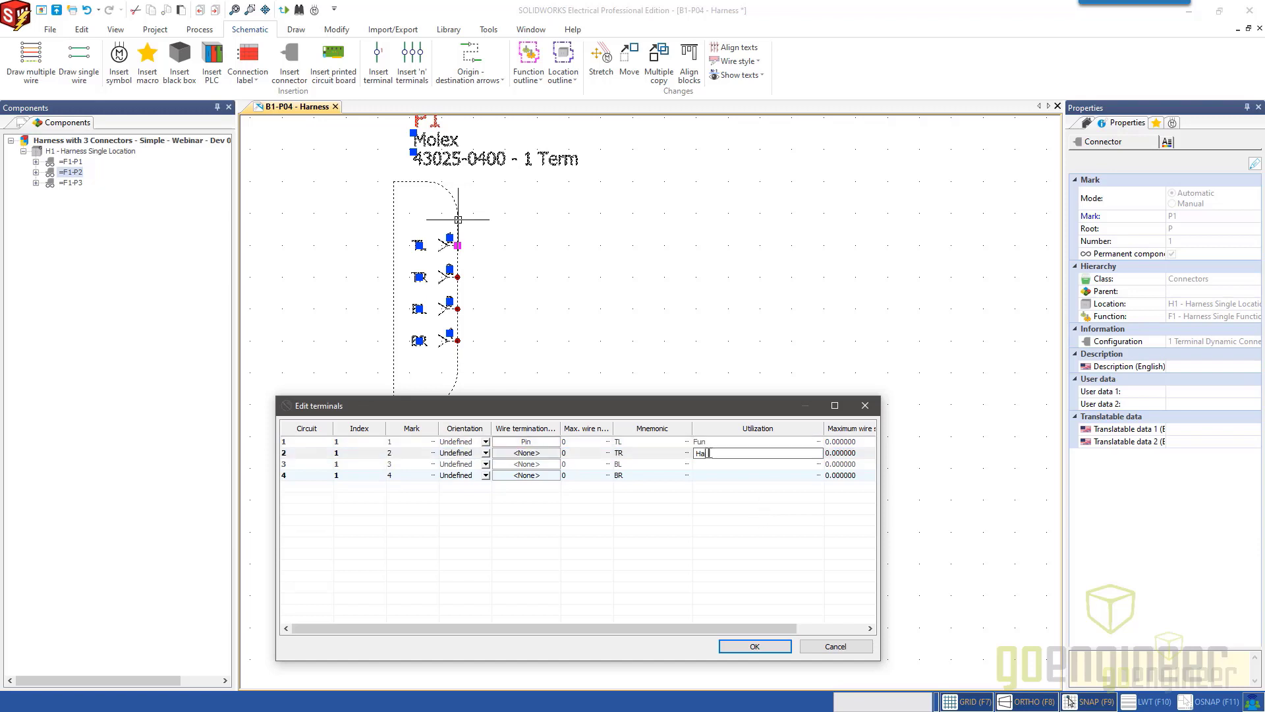
click(709, 465)
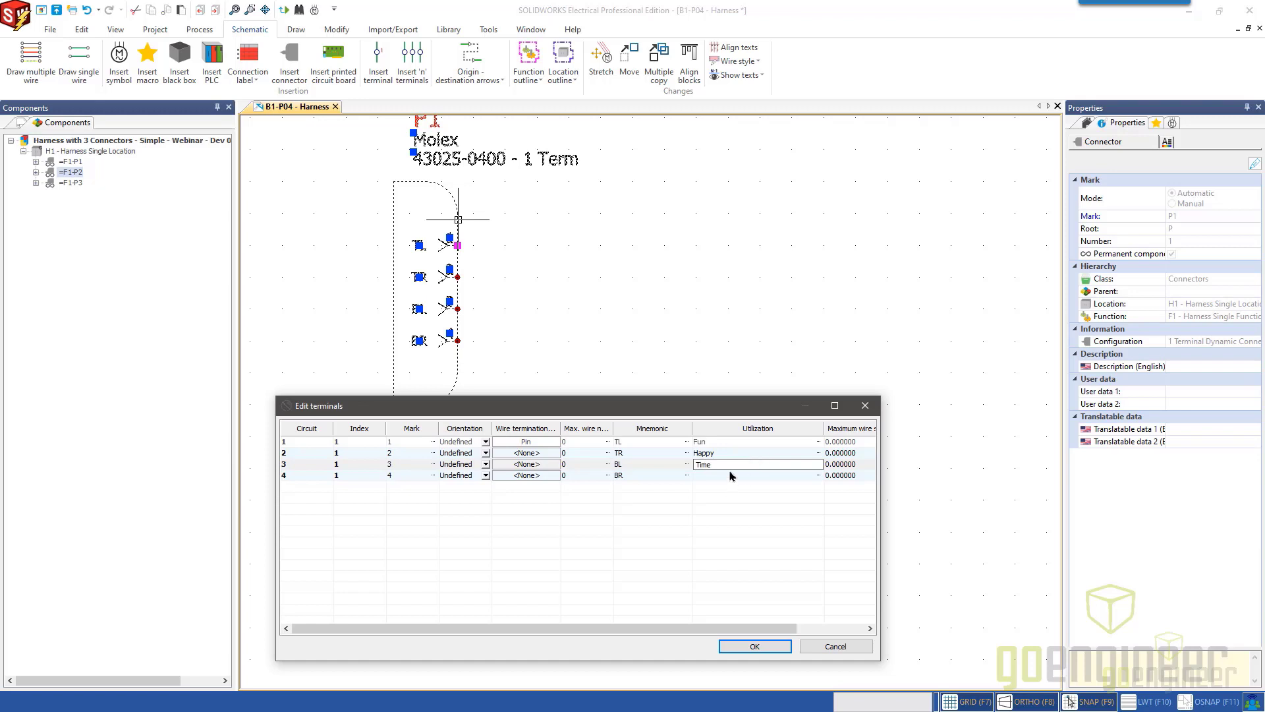
click(730, 475)
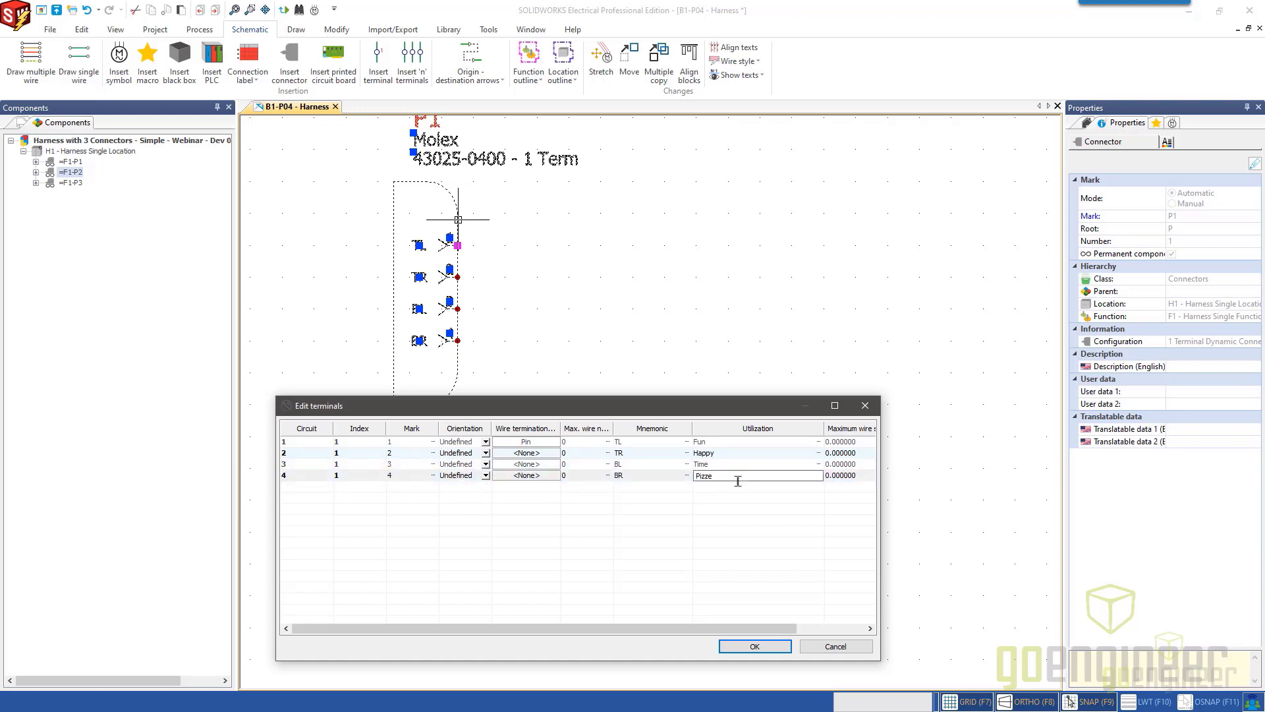
click(670, 525)
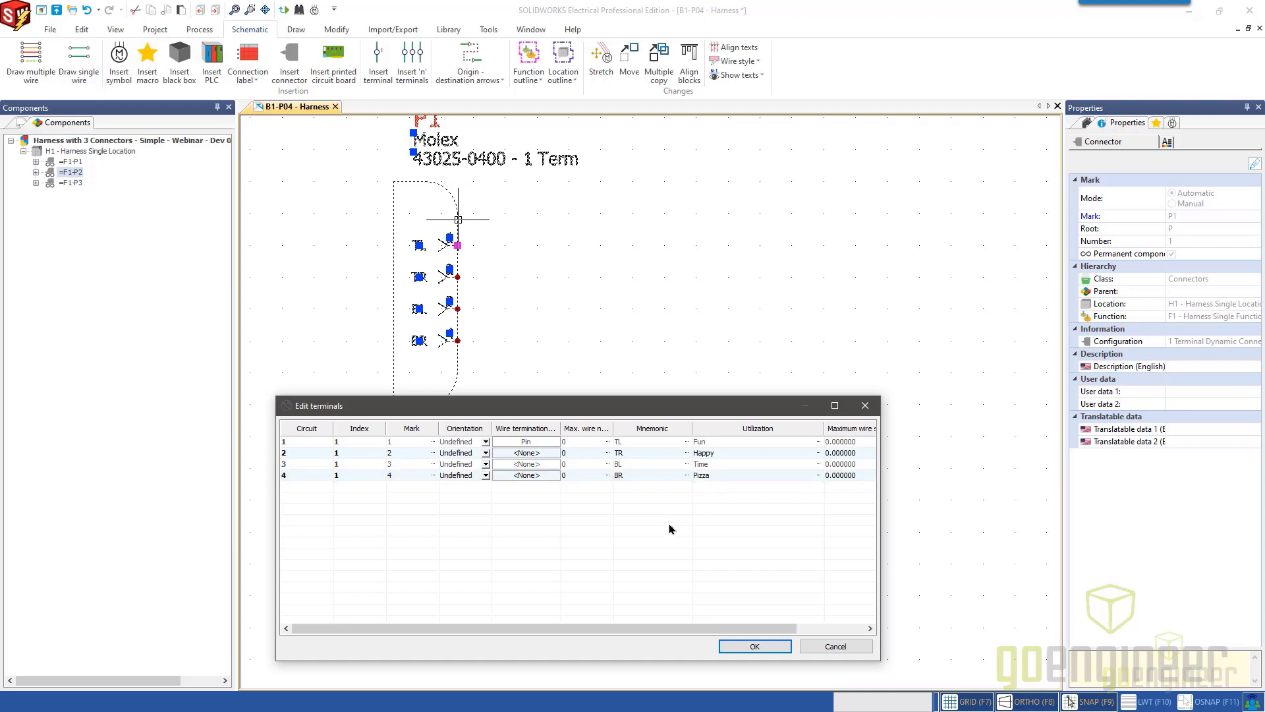
click(745, 643)
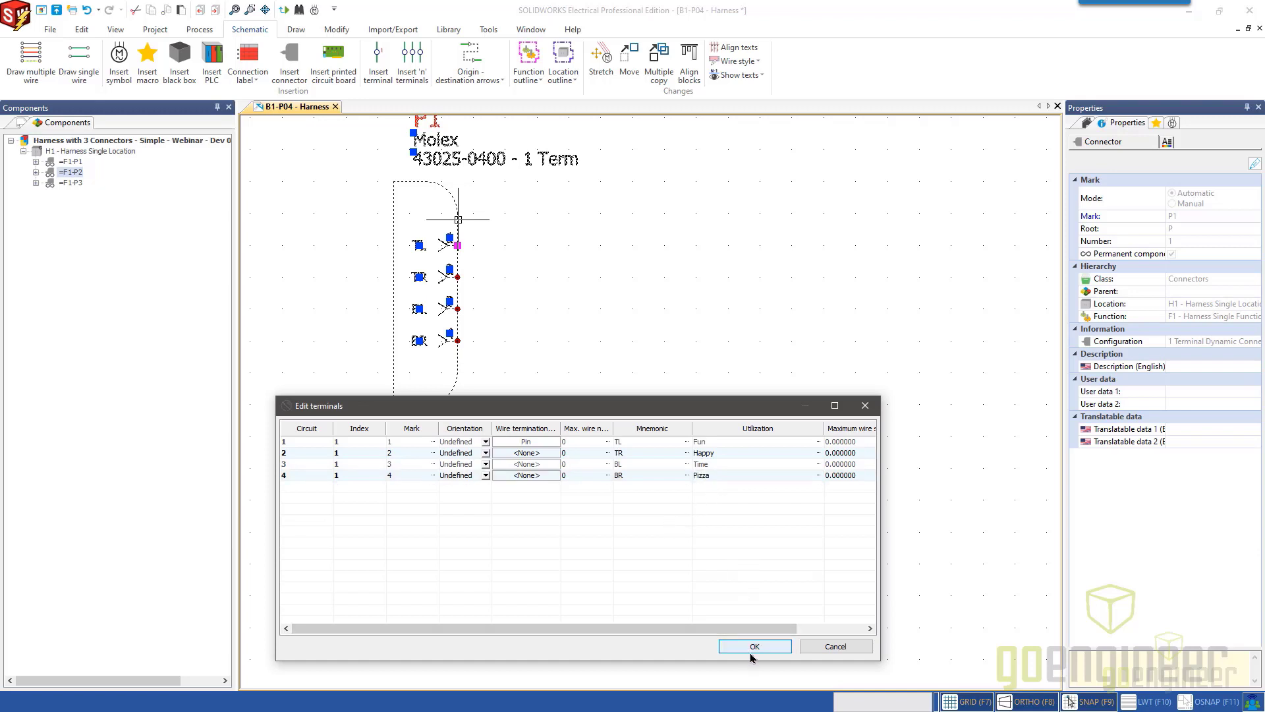
click(751, 647)
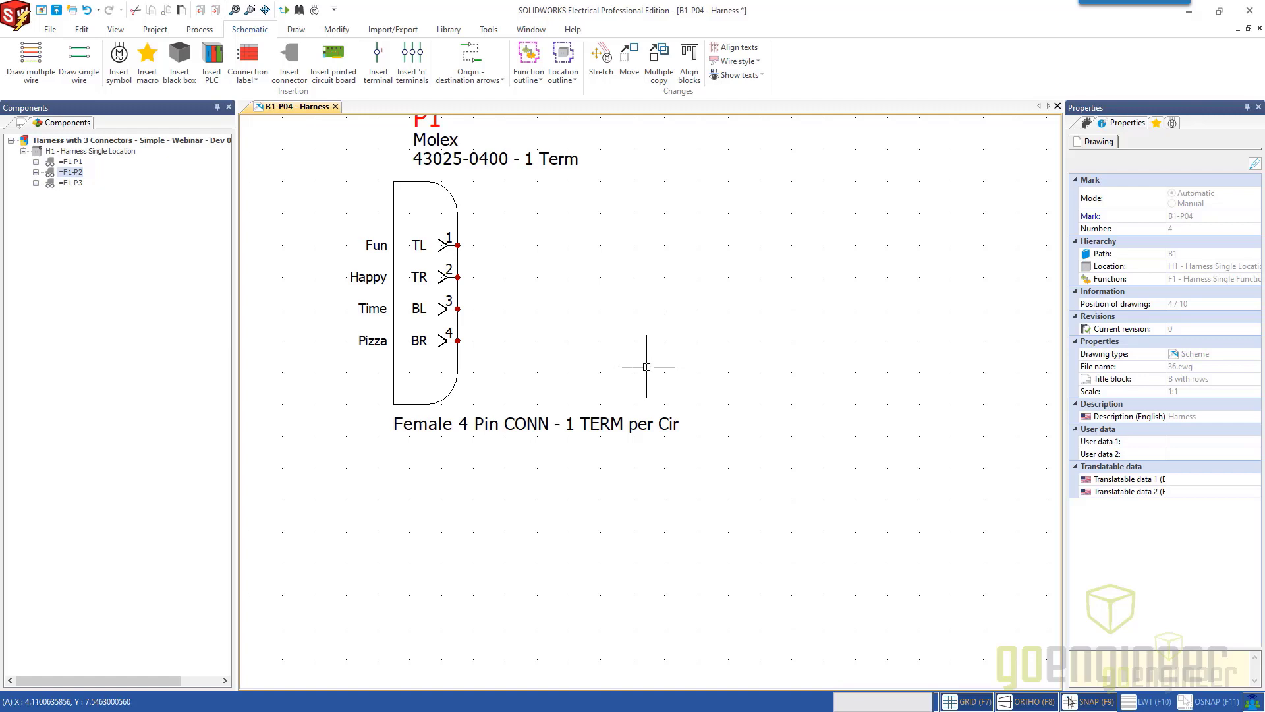
scroll(642, 369, down, 5)
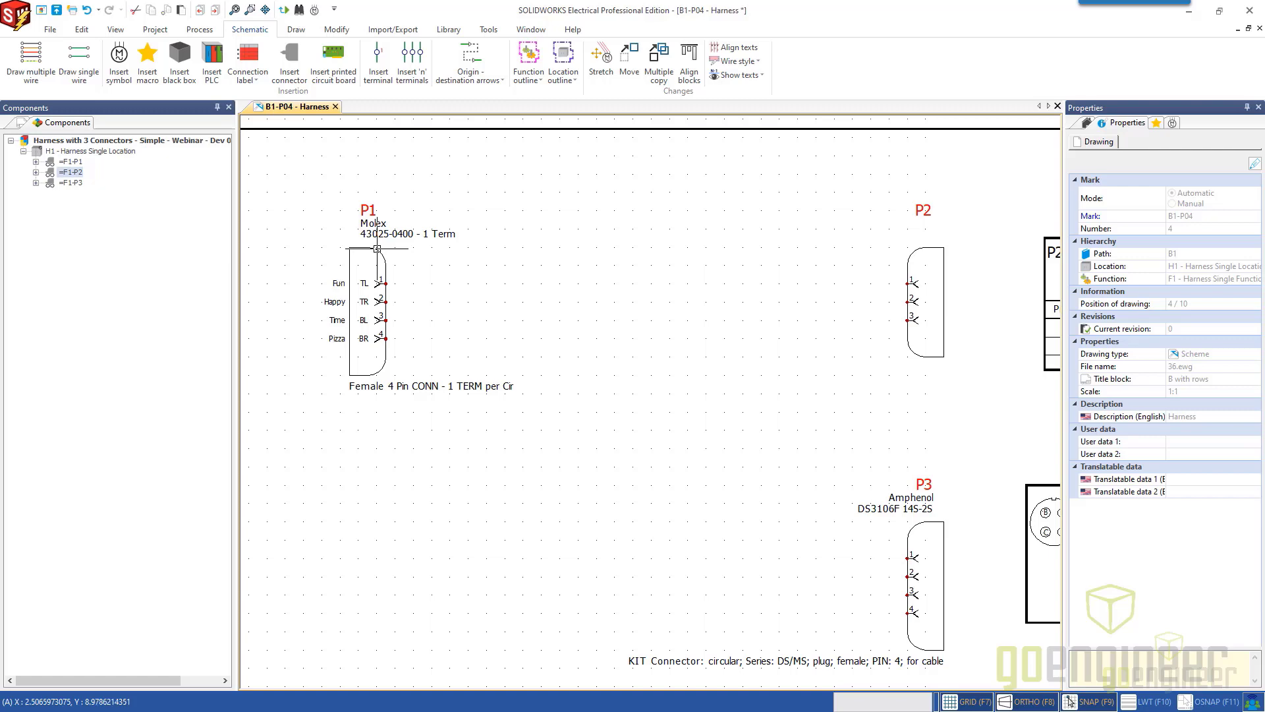
Search the manufacturer parts for connector P1 in the Connectors class, with manufacturer Molex and the type filter set to All.
double_click(377, 249)
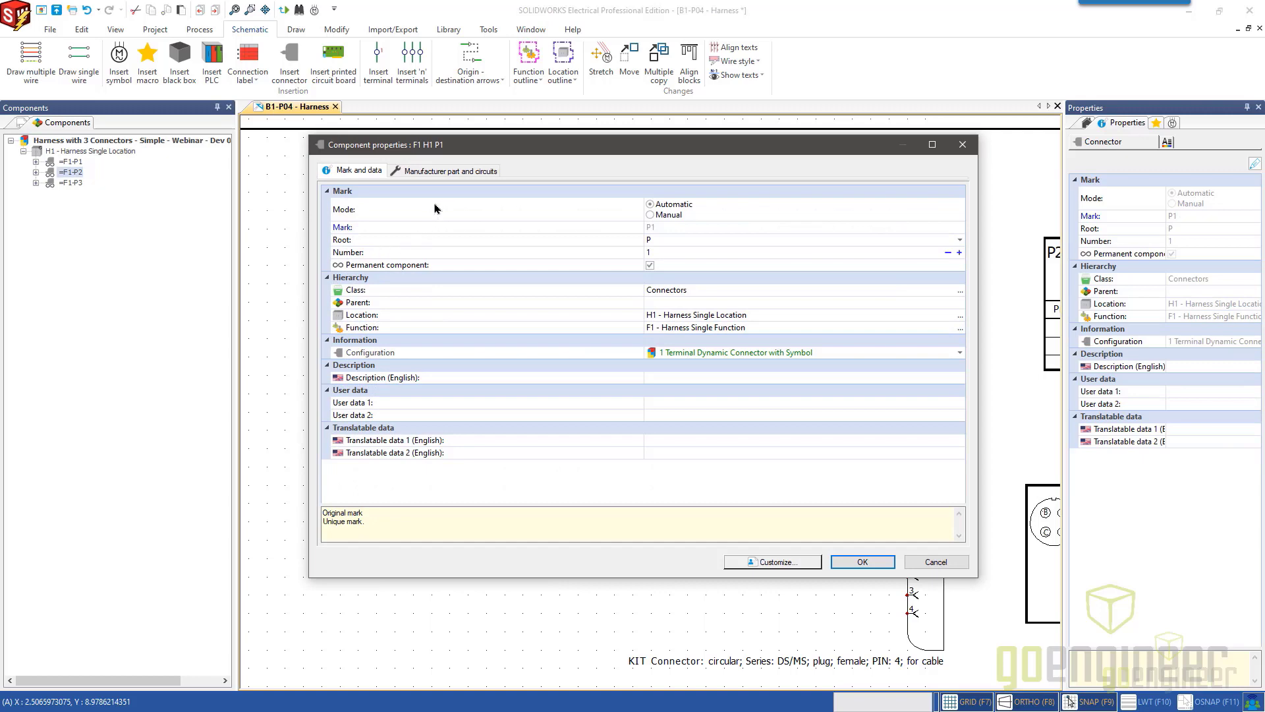
click(454, 171)
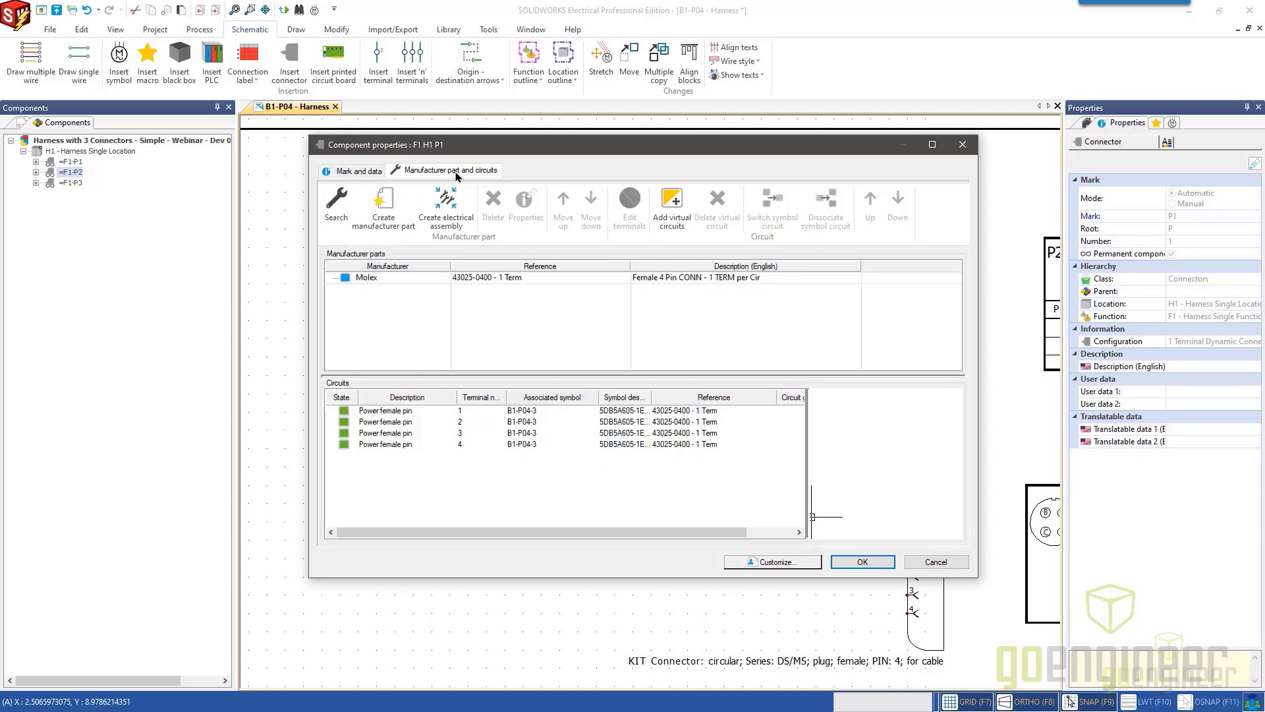
click(335, 210)
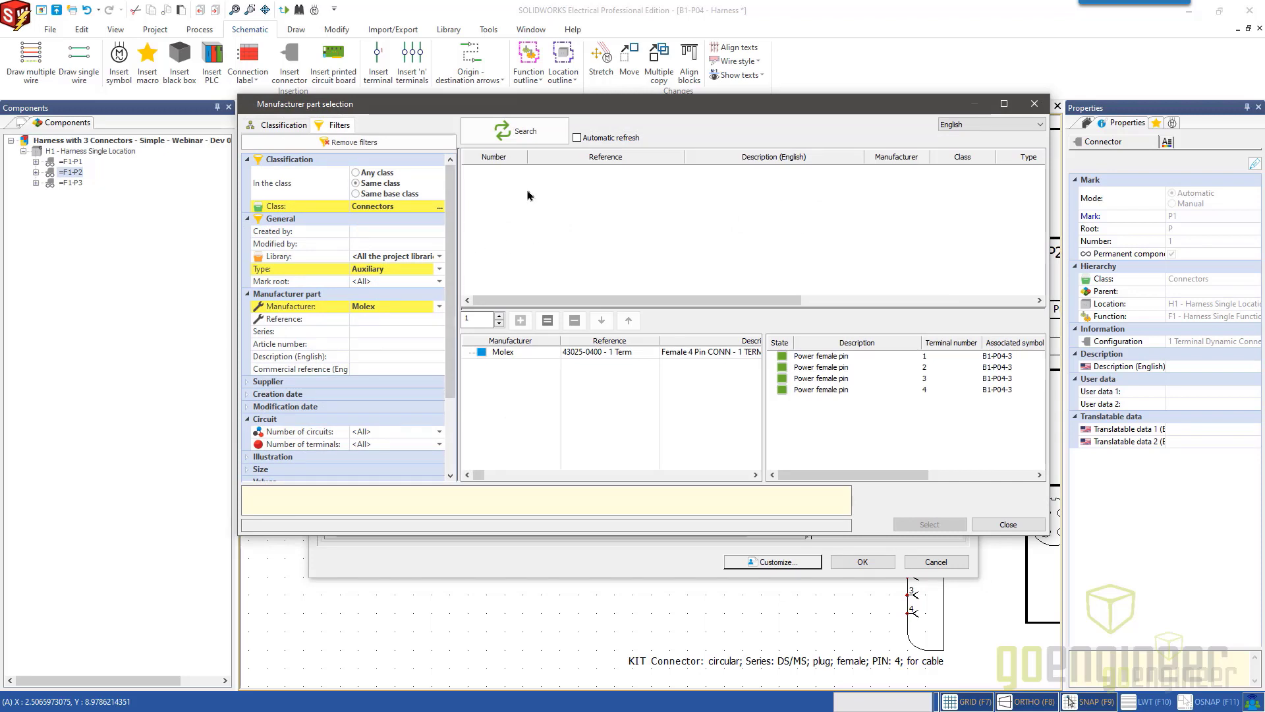
click(518, 129)
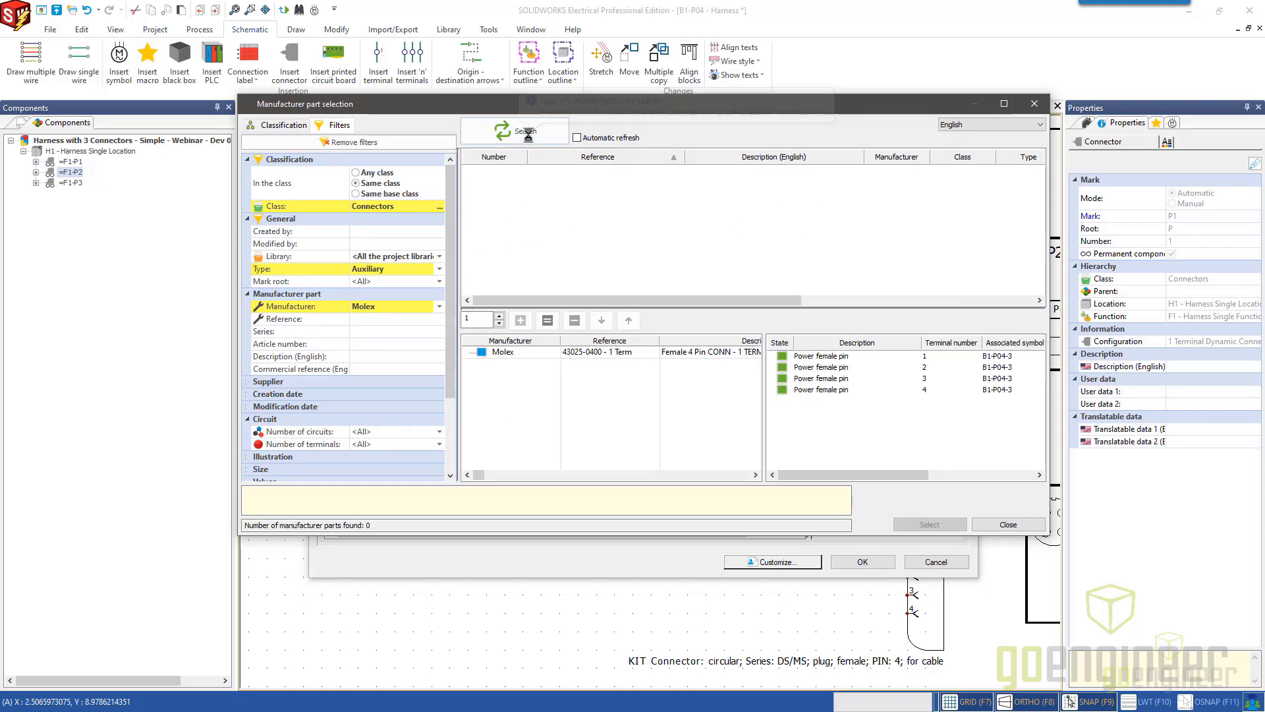
click(382, 272)
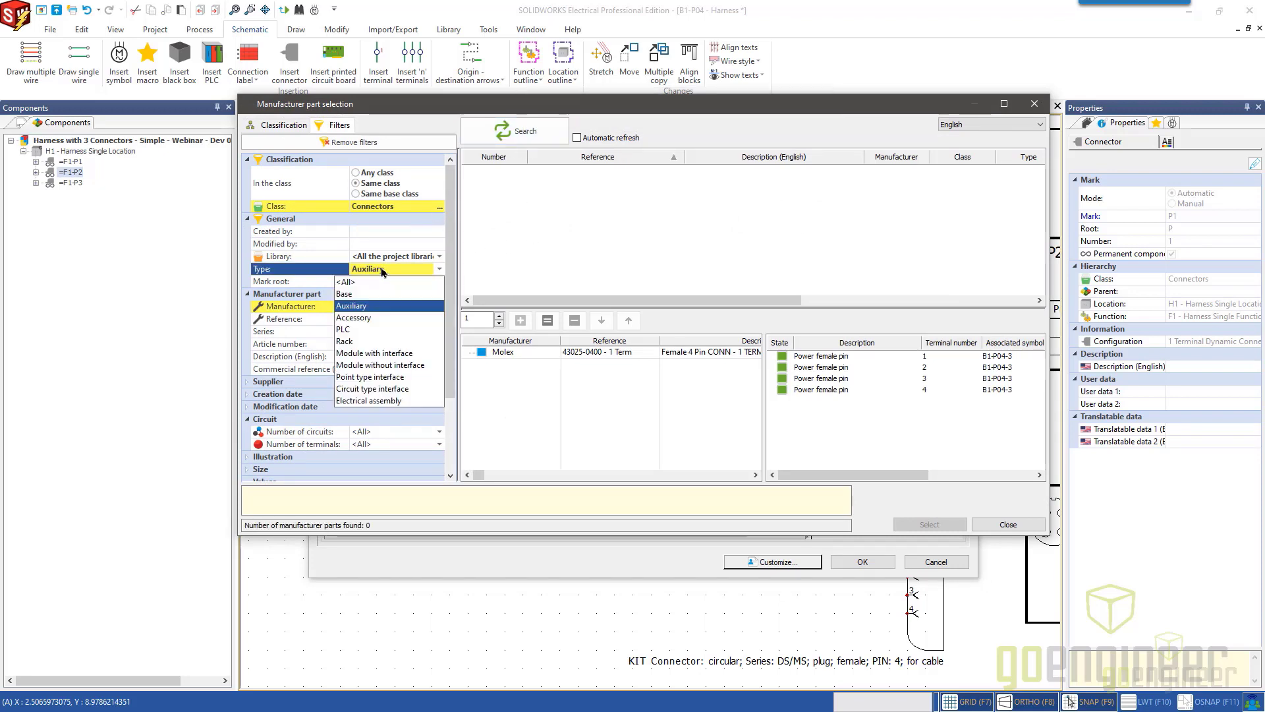
click(366, 292)
click(371, 271)
click(369, 280)
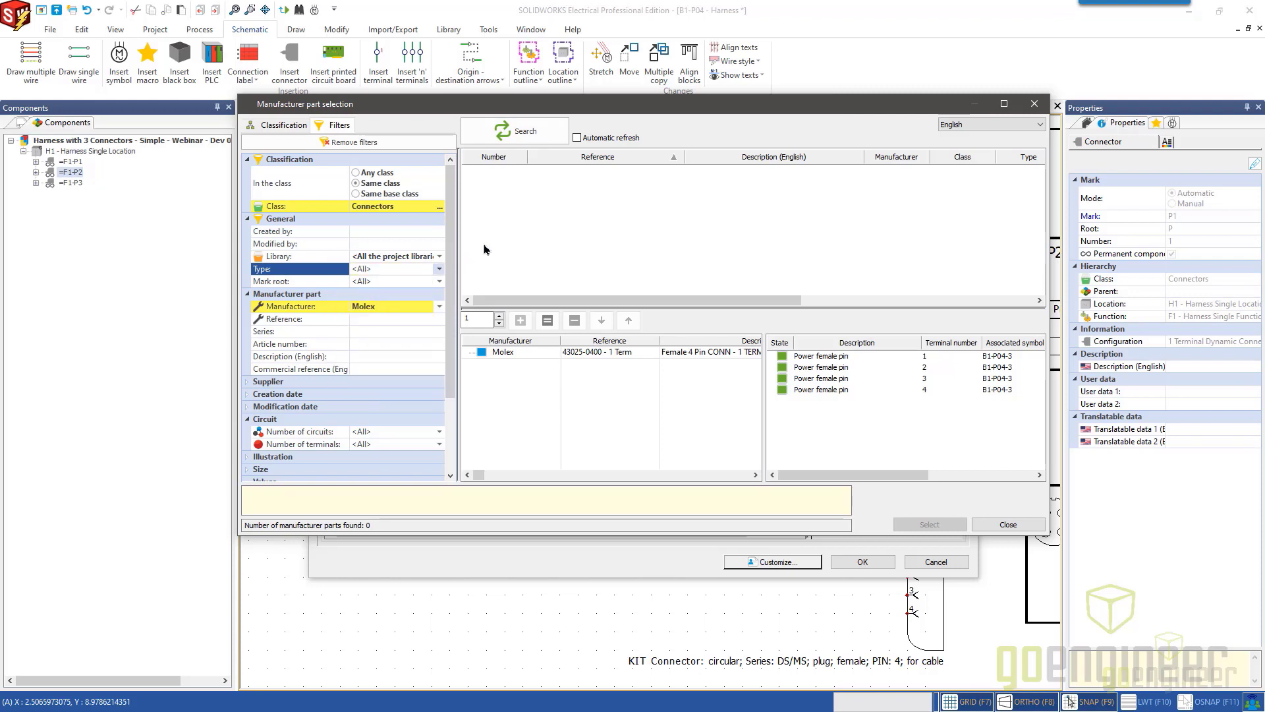
click(525, 131)
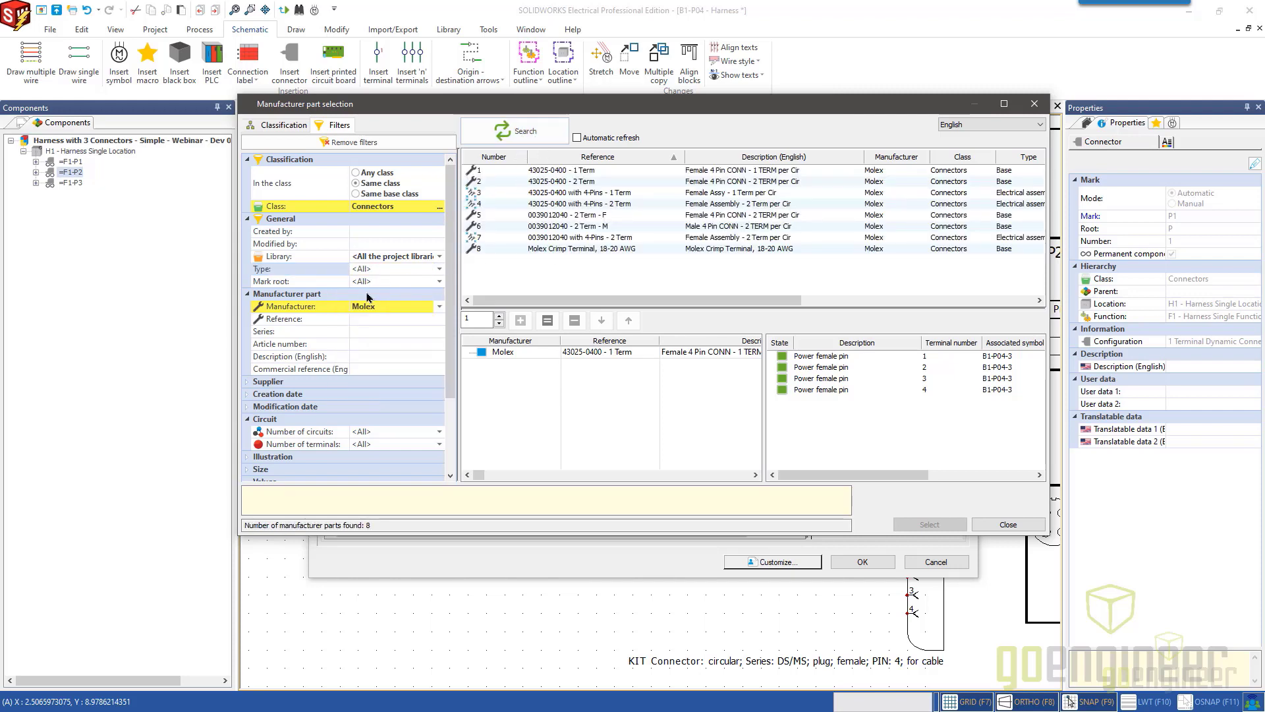
Add four Molex Crimp Terminal, 18-20 AWG parts to connector P1 and save its component properties.
click(591, 249)
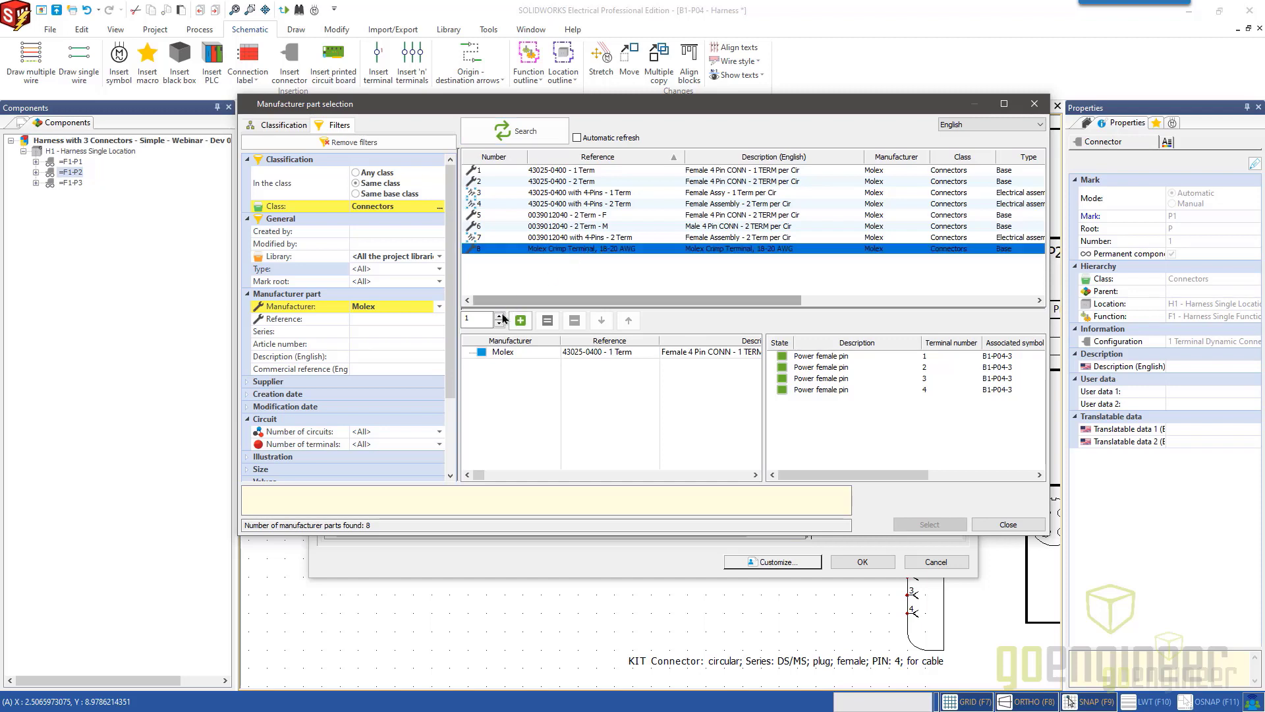
click(499, 317)
click(500, 317)
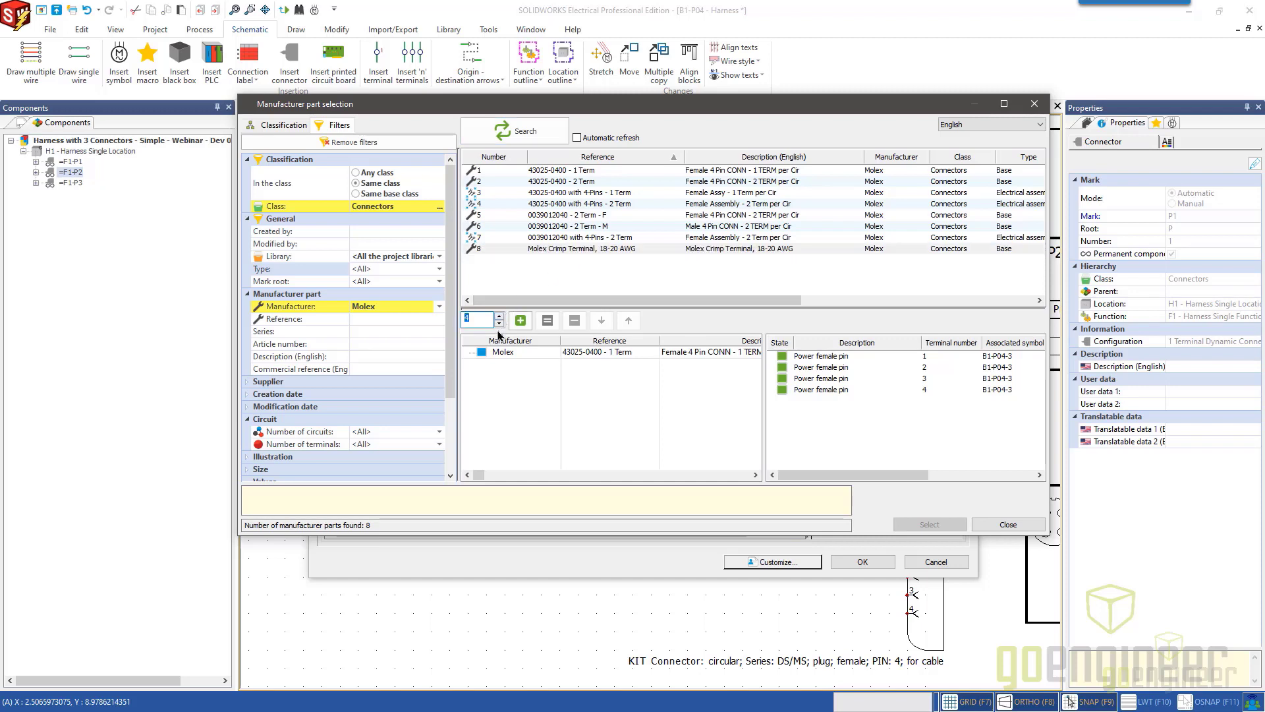
click(520, 321)
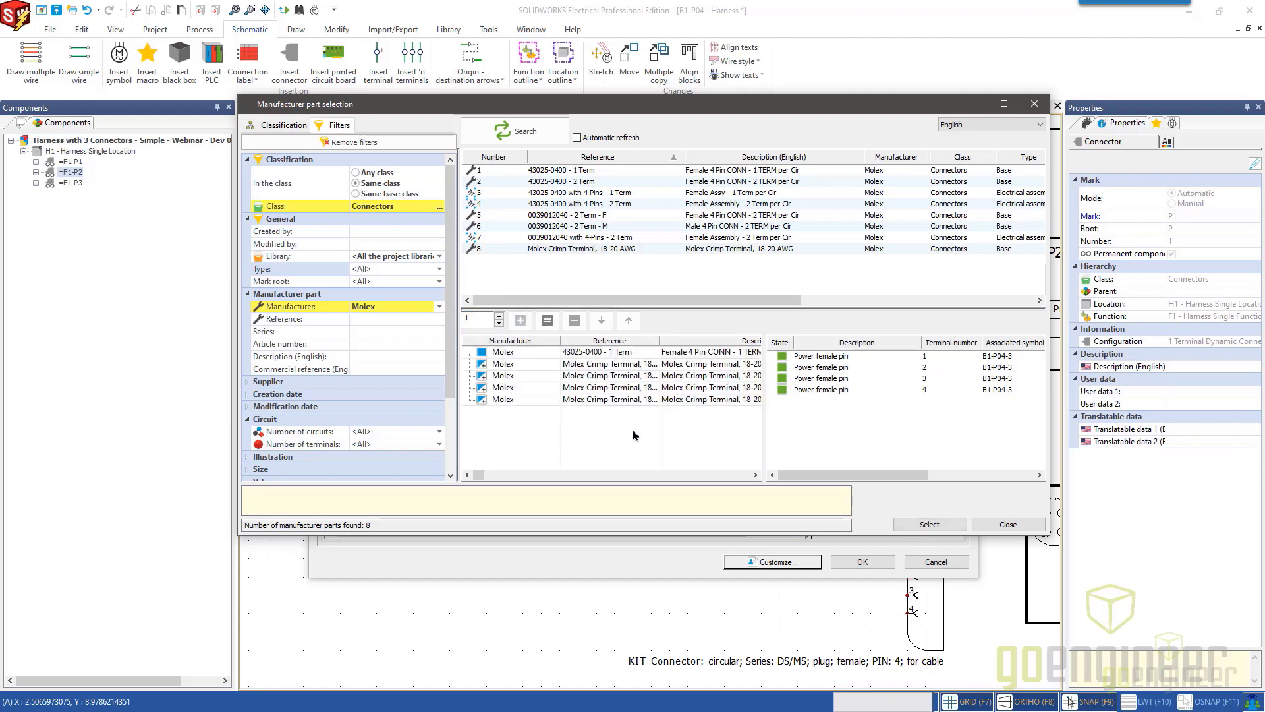
click(929, 524)
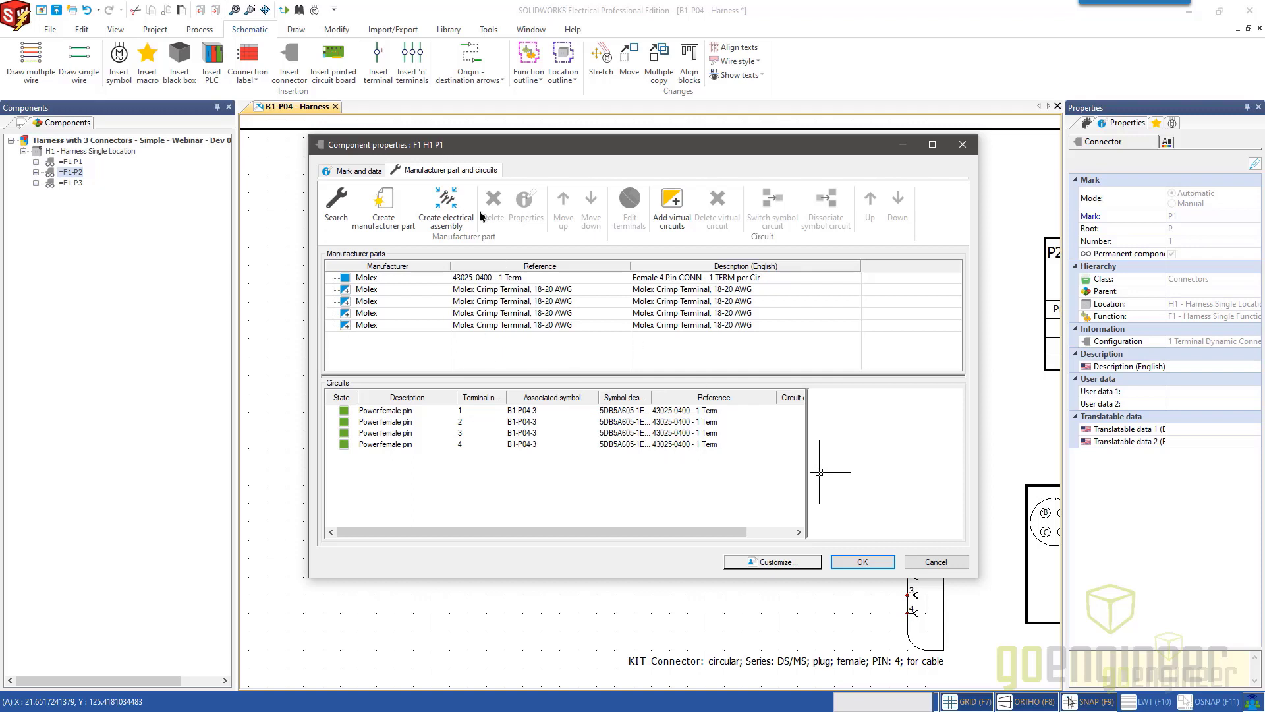
click(860, 561)
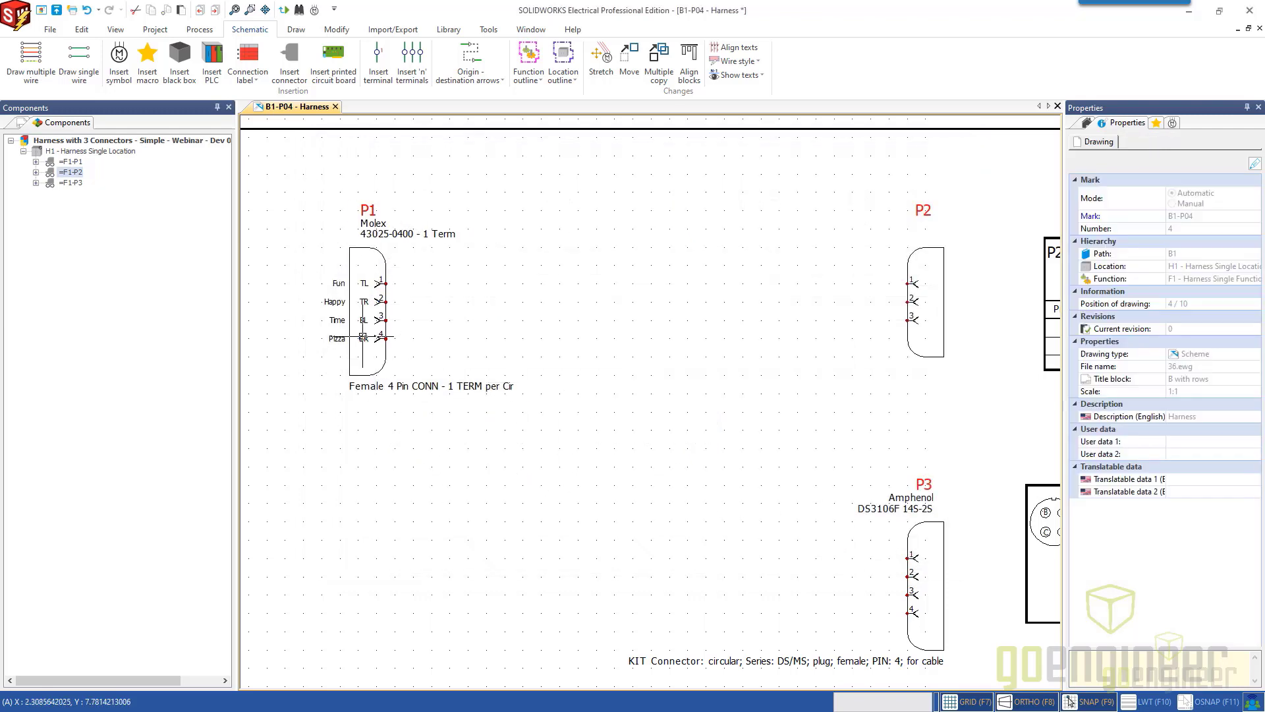
Draw a single 14AWG WHITE wire from pin 1 of P1 to pin 1 of P2.
click(84, 58)
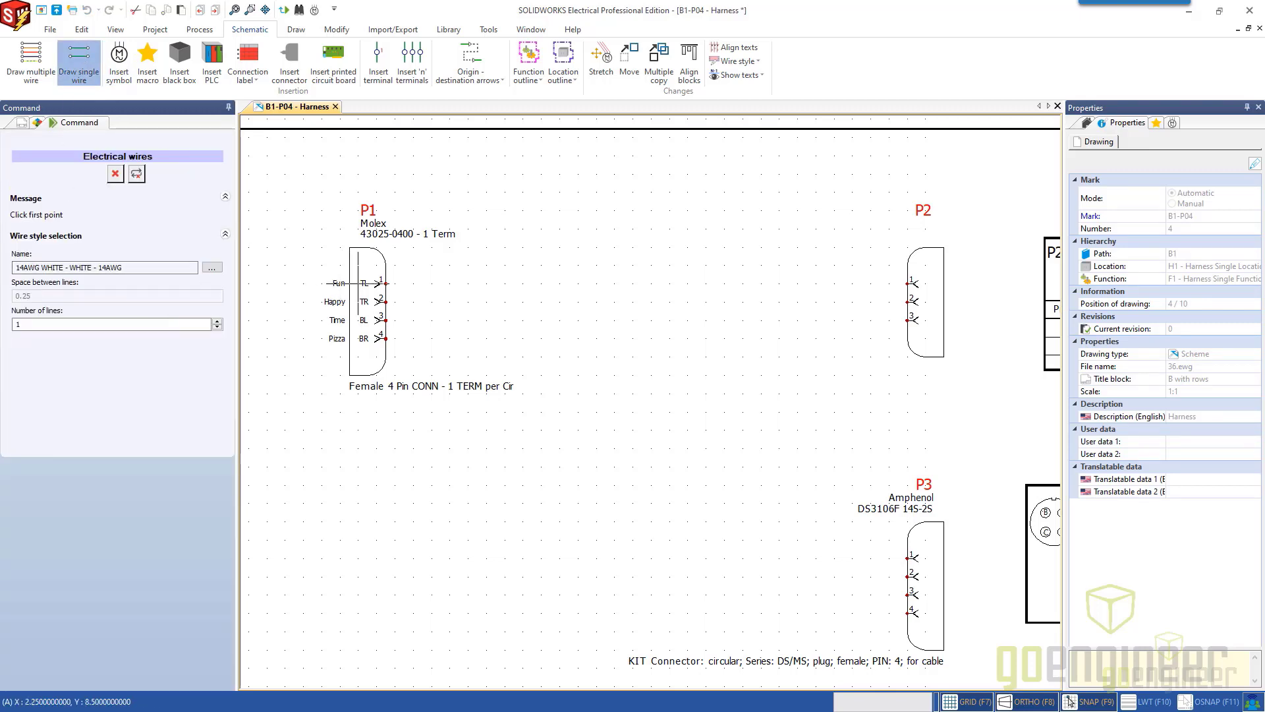
click(386, 283)
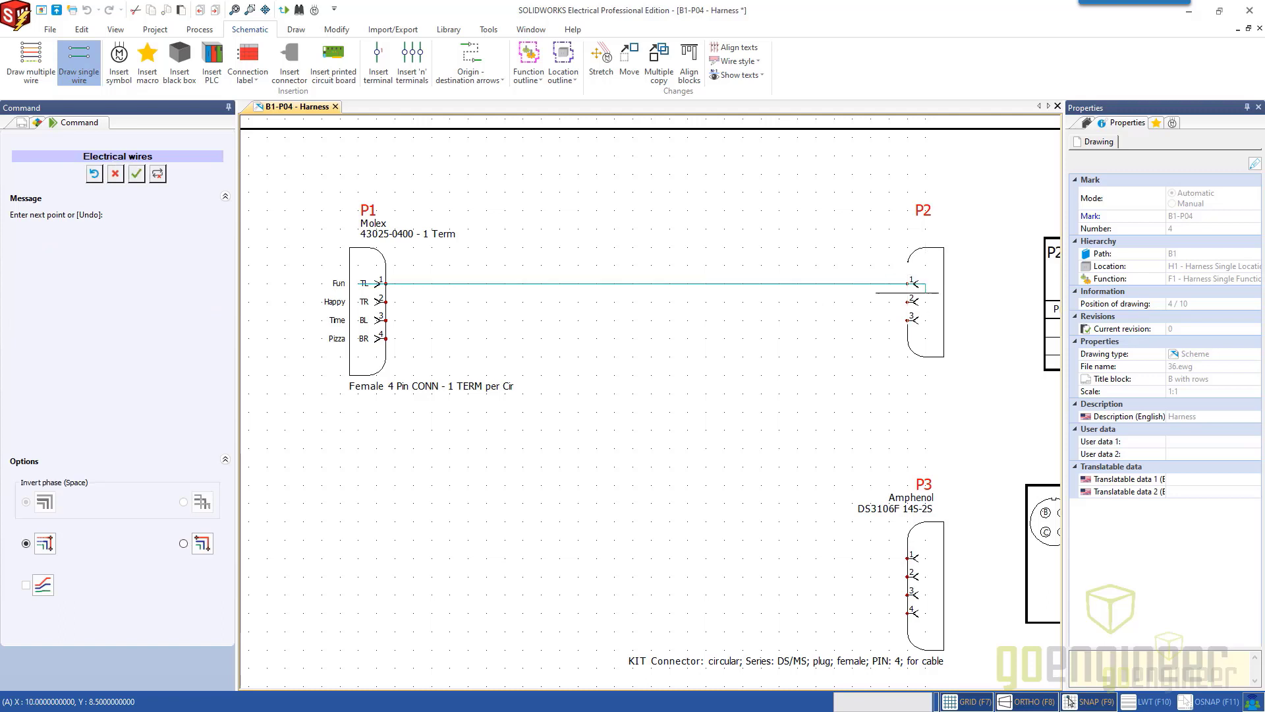
click(912, 285)
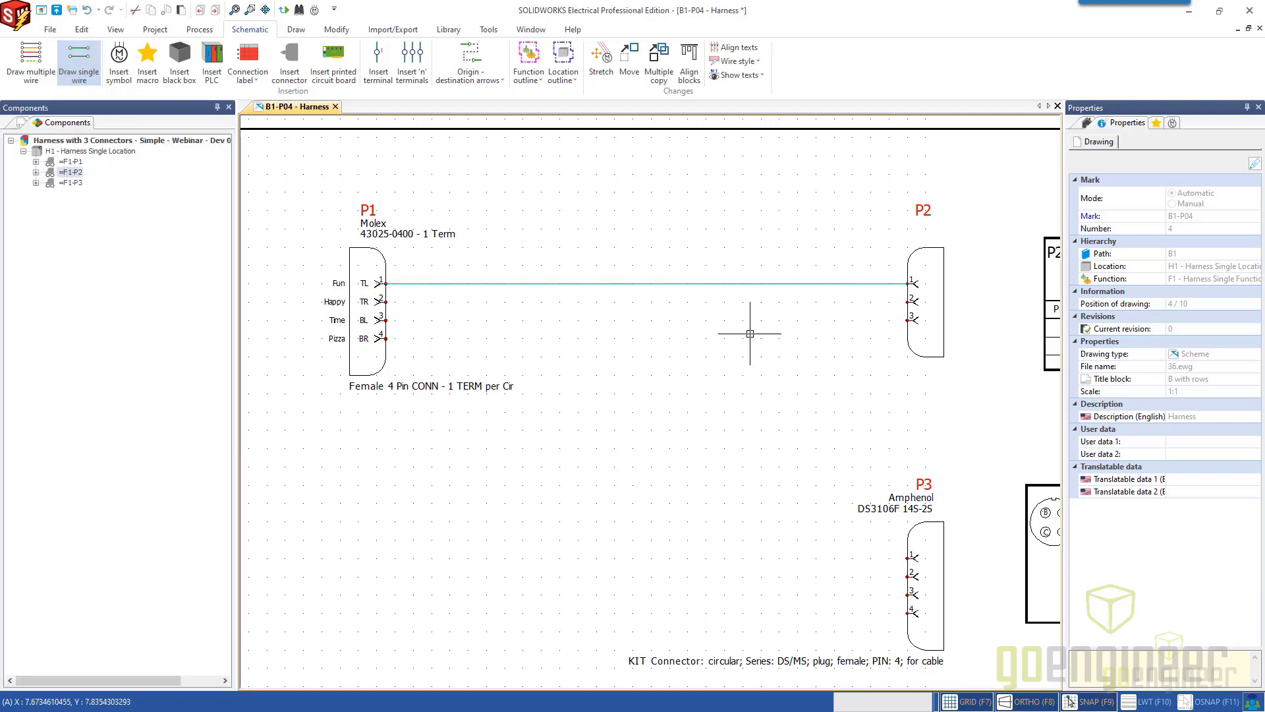
Draw a single wire in the 14AWG BLACK style from pin 2 of P1 to pin 2 of P2.
click(84, 69)
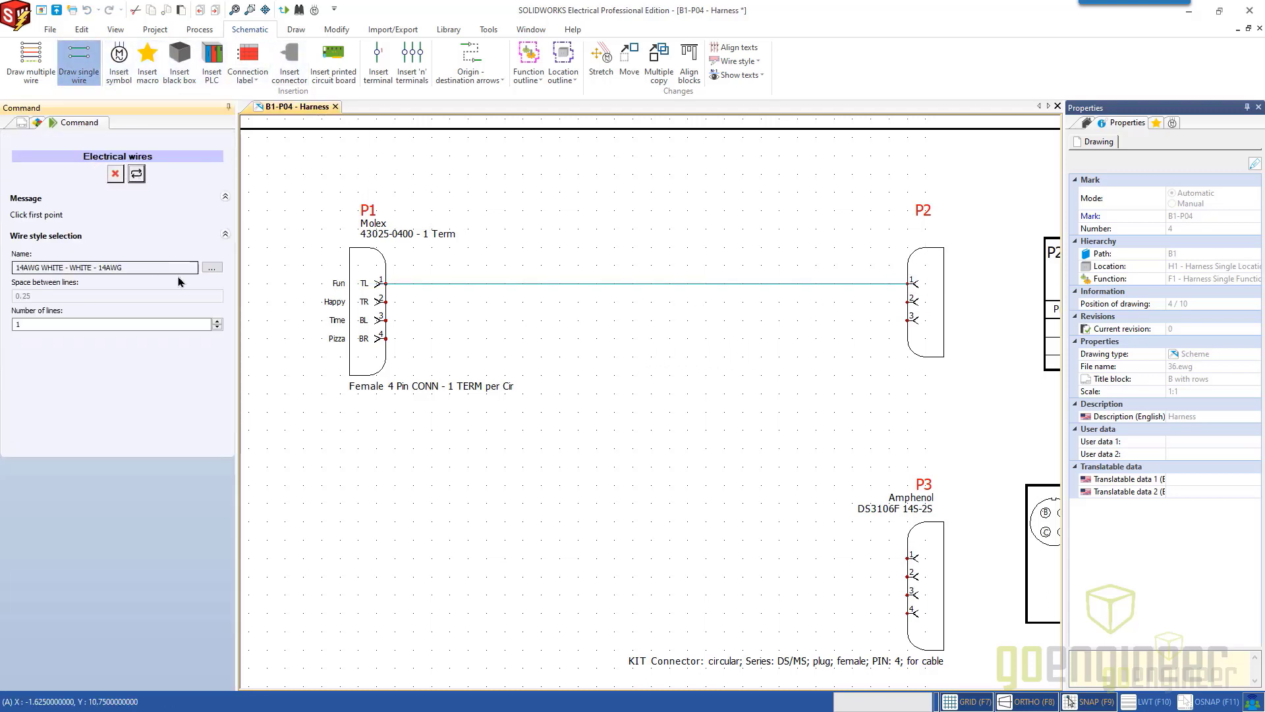
click(217, 270)
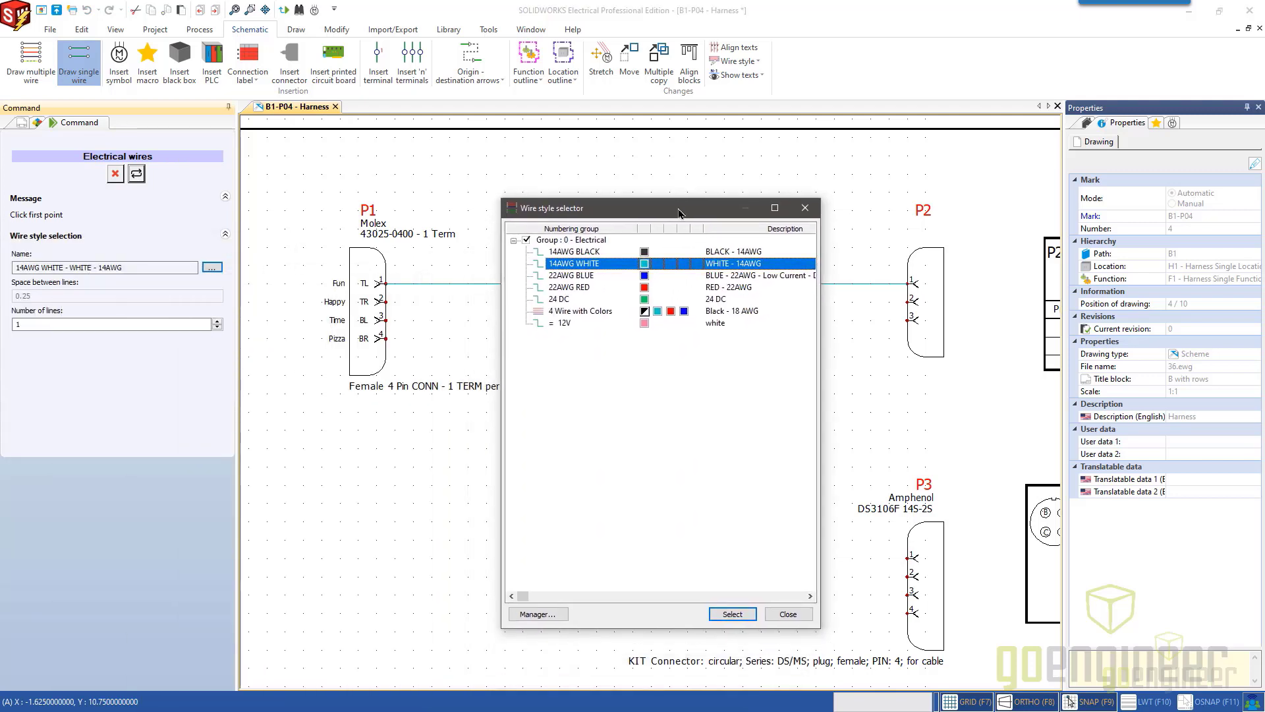
double_click(571, 254)
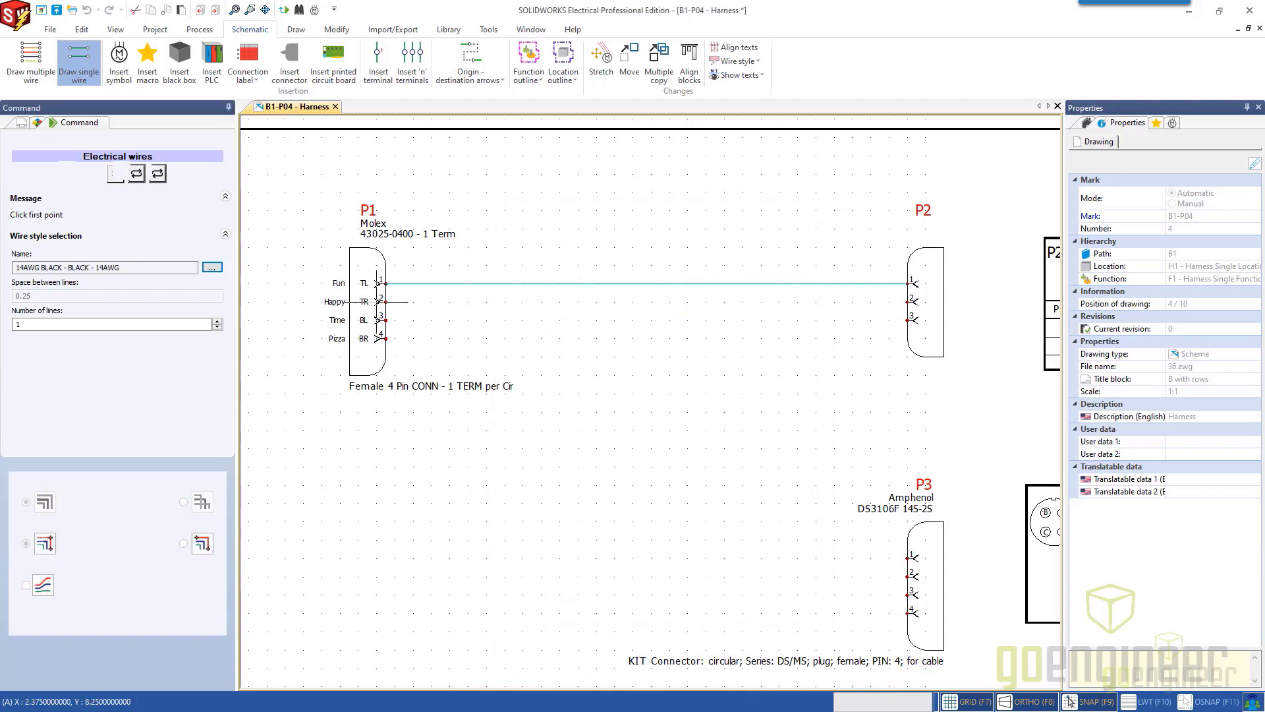
click(377, 301)
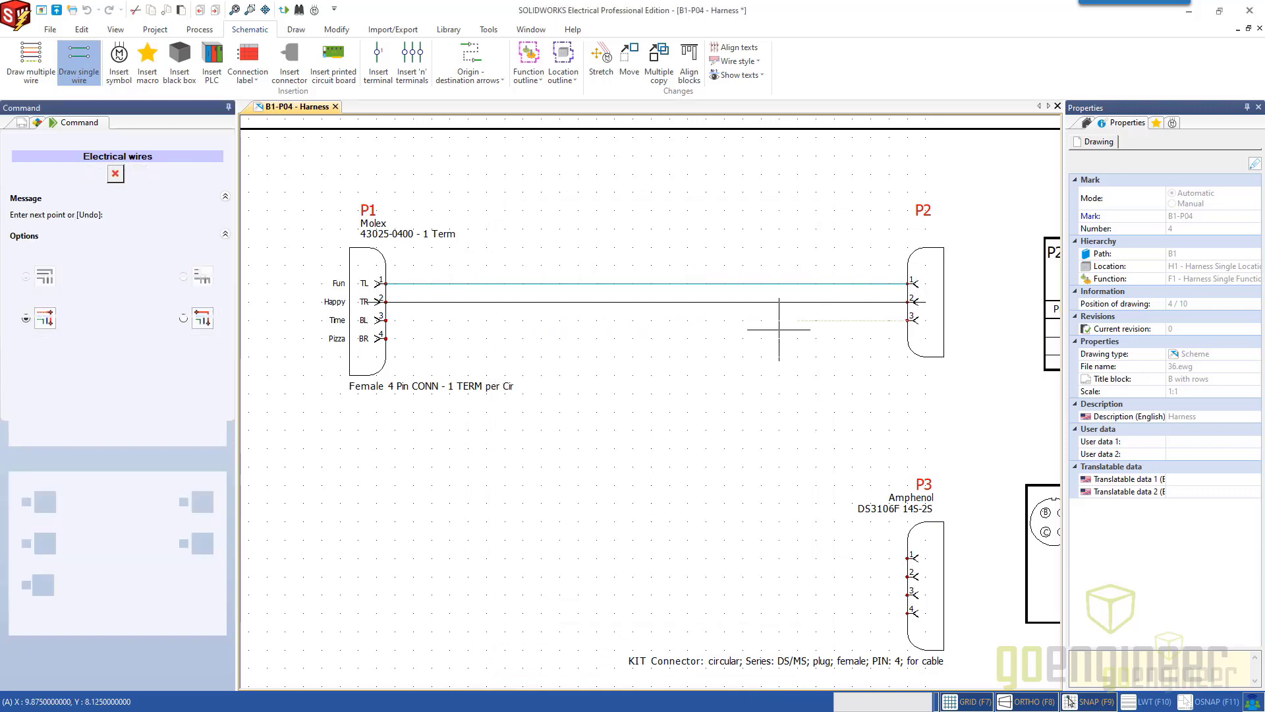
right_click(689, 293)
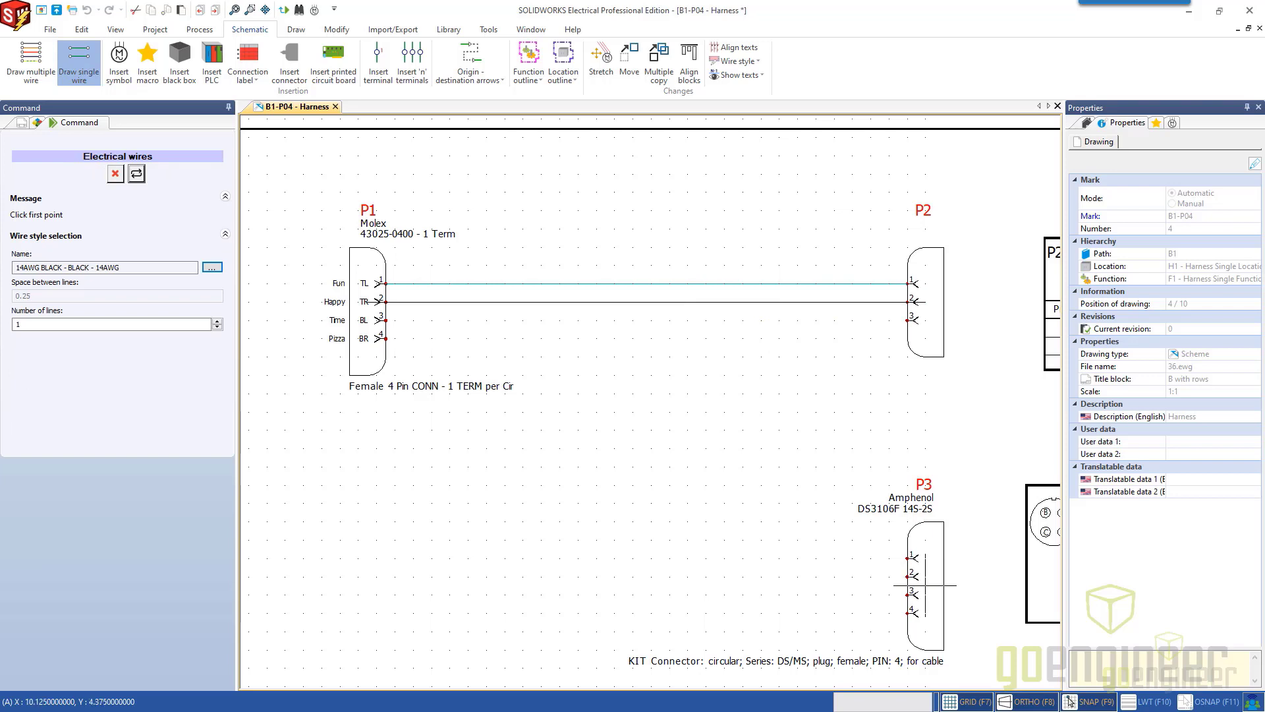
Draw a 22AWG RED wire from pin 4 of P3 to pin 4 of P1, with its vertical run between the connectors.
click(212, 268)
double_click(565, 285)
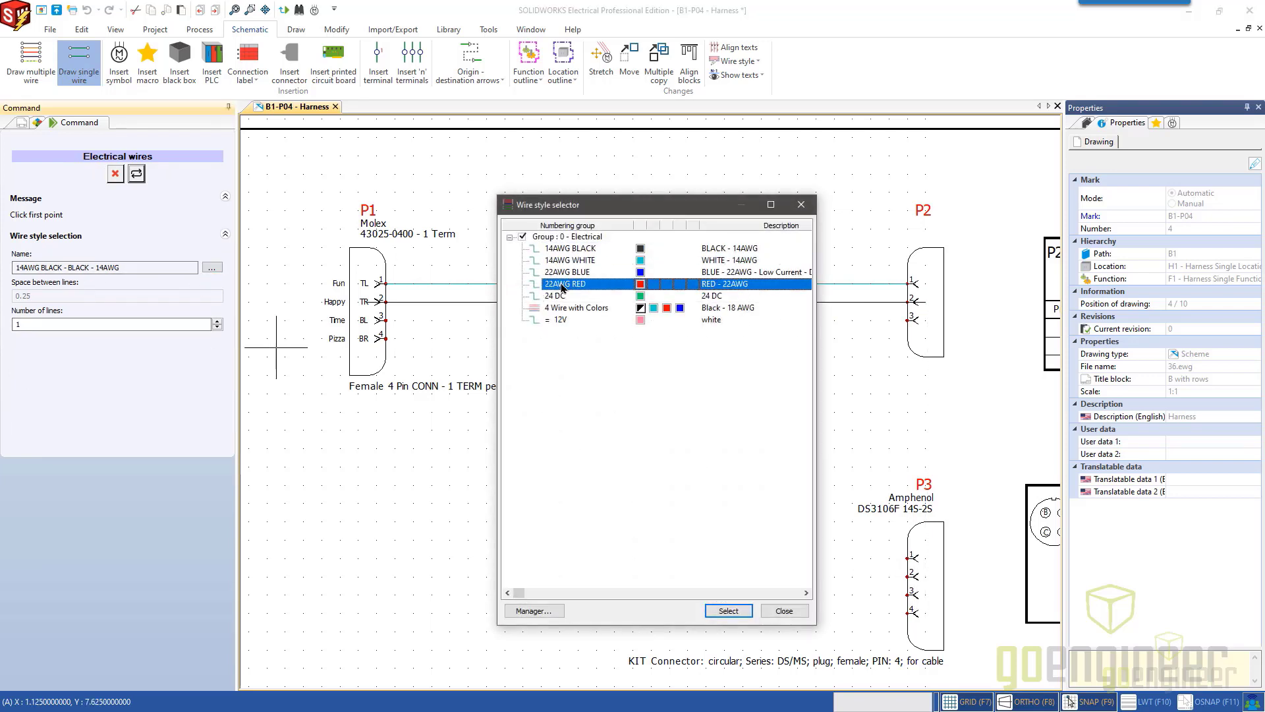
click(926, 613)
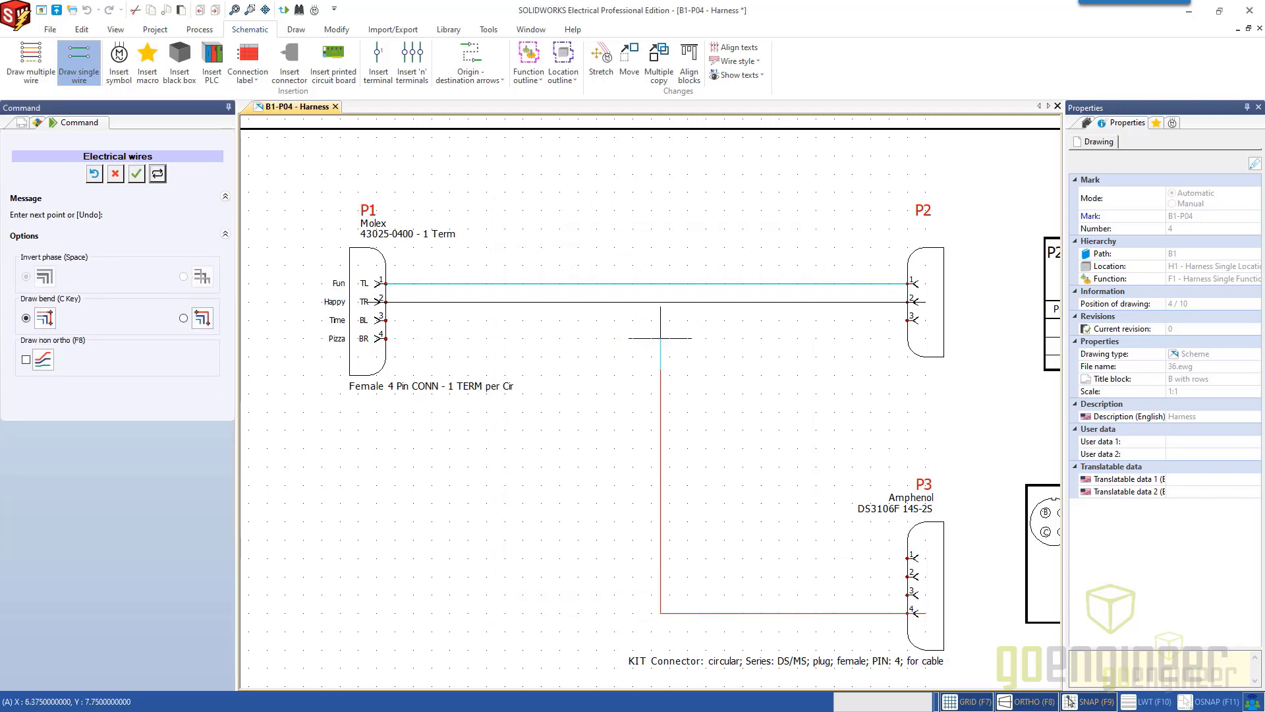
click(386, 338)
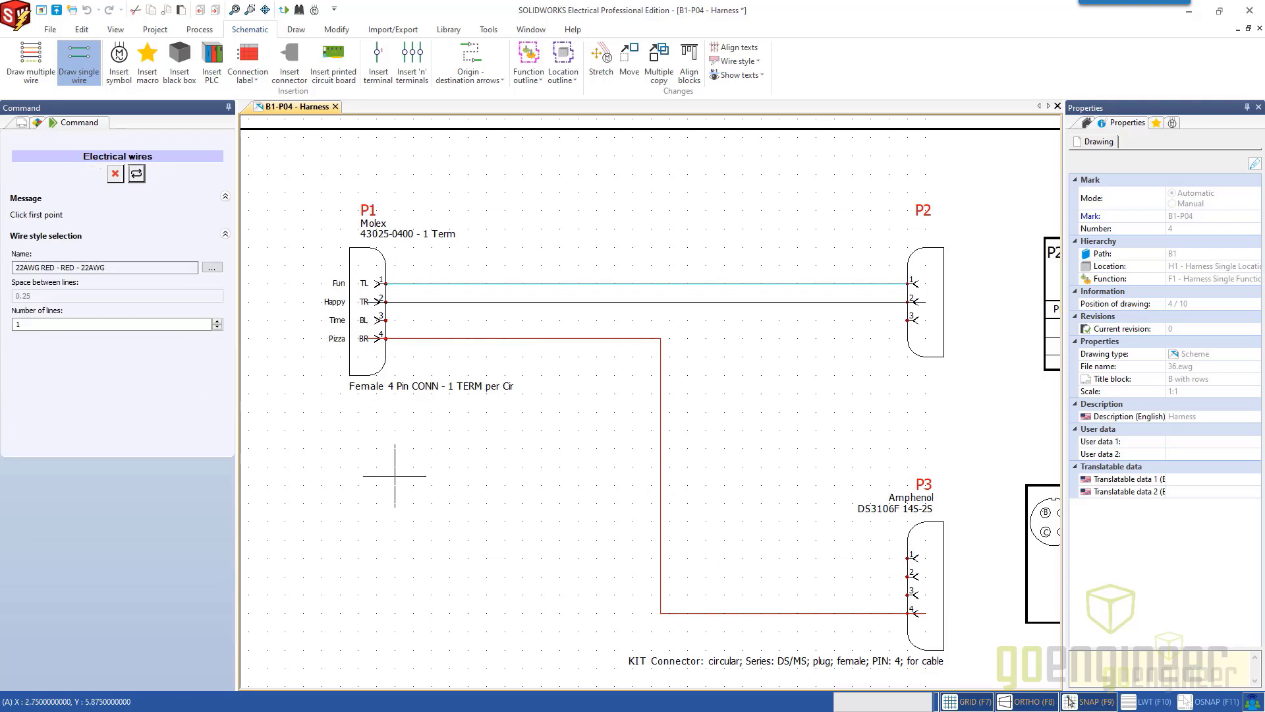
key(Escape)
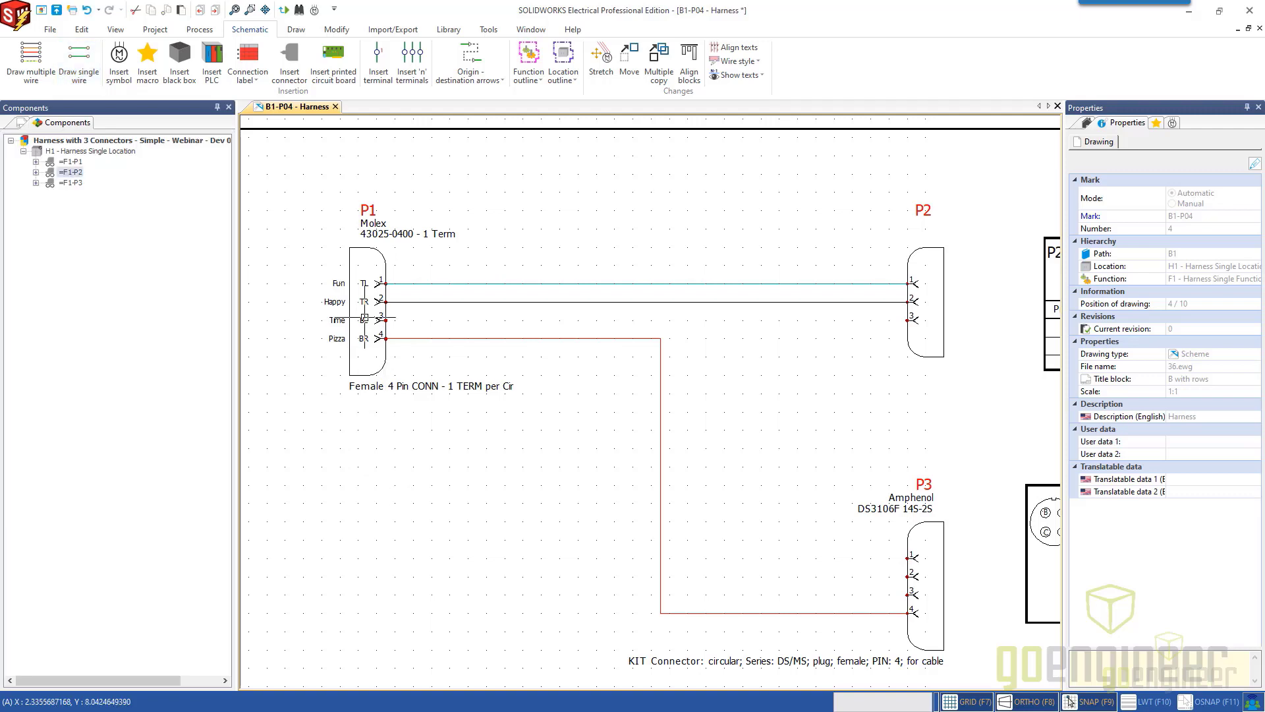
Branch a wire off the white wire between P1 and P2 down to pin 1 of P3.
click(79, 64)
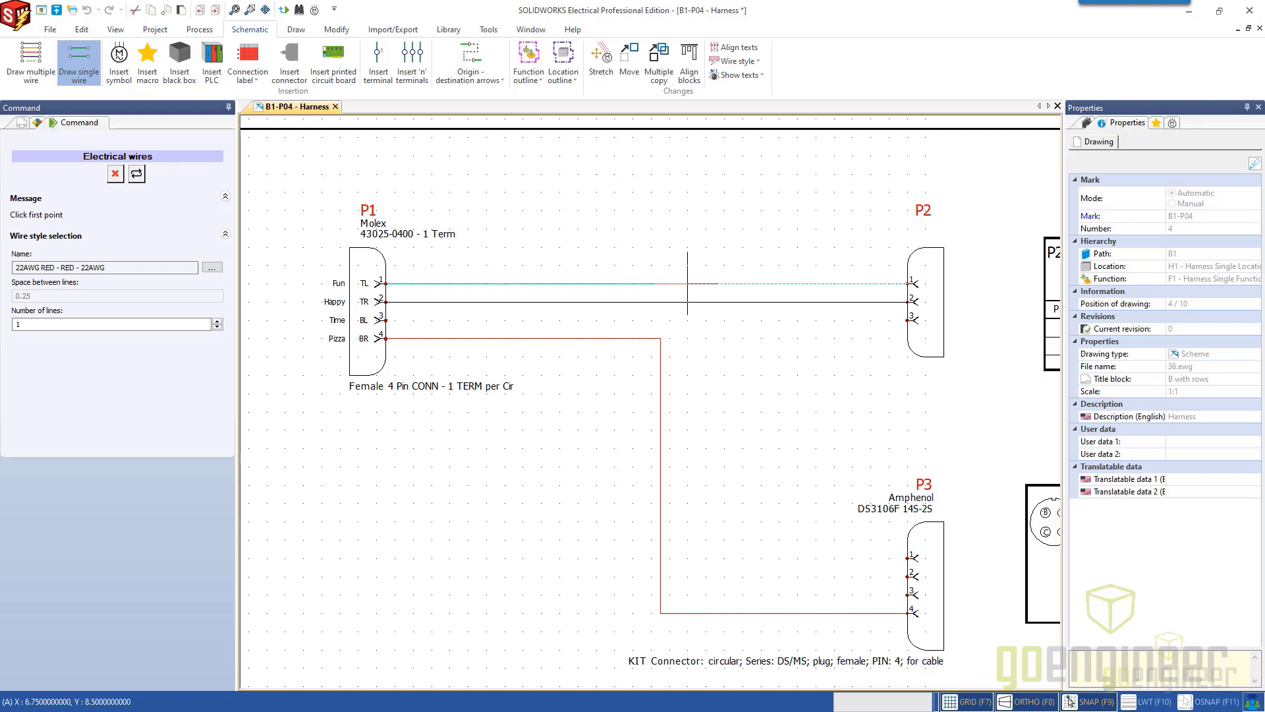
click(687, 283)
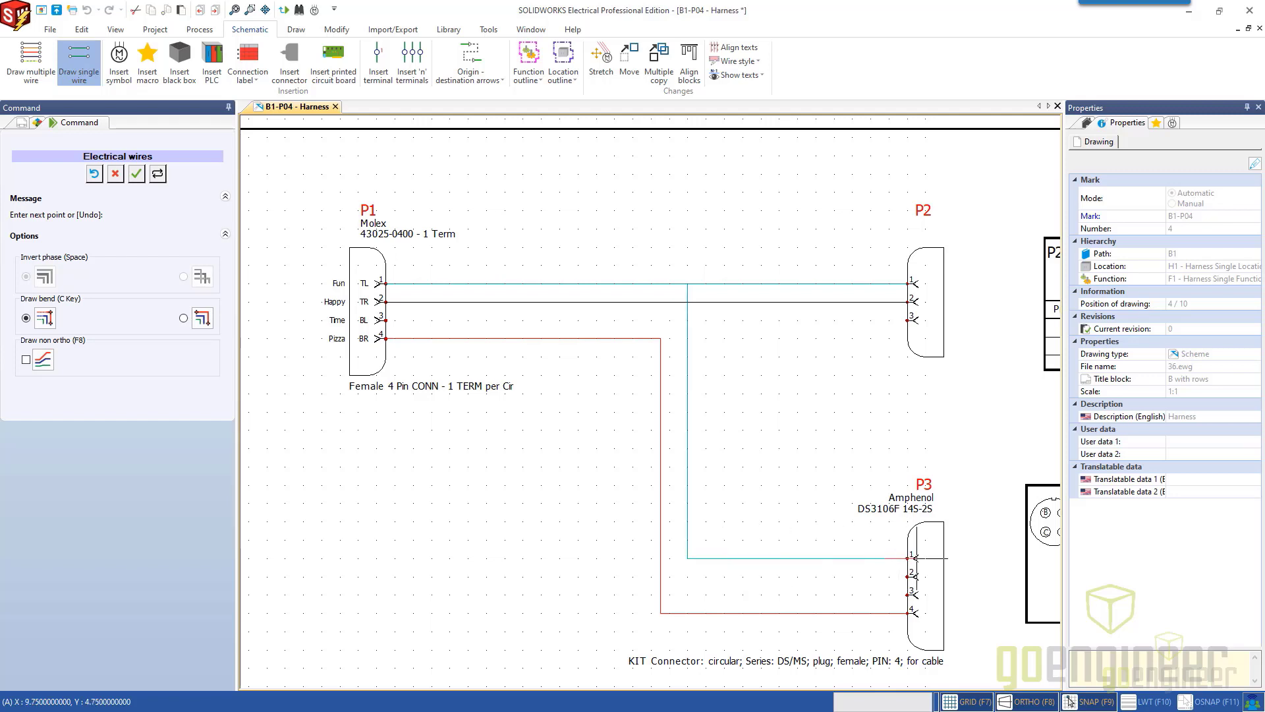
click(925, 577)
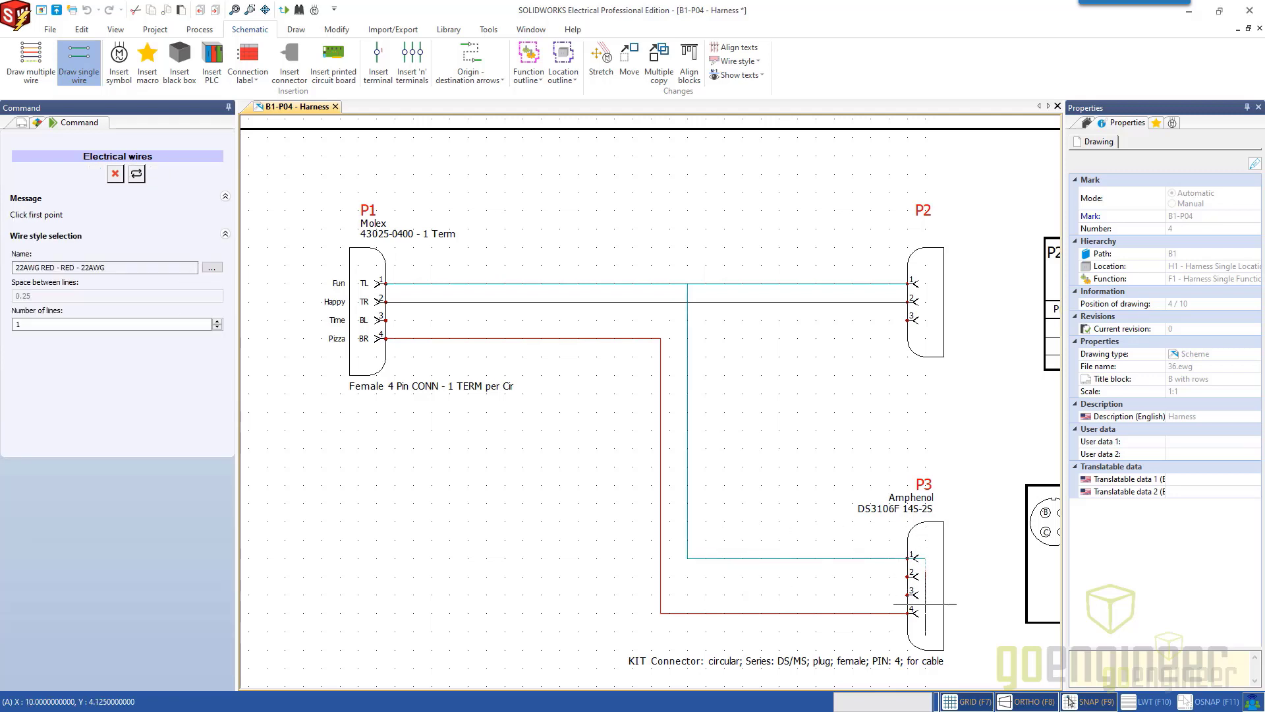
key(Escape)
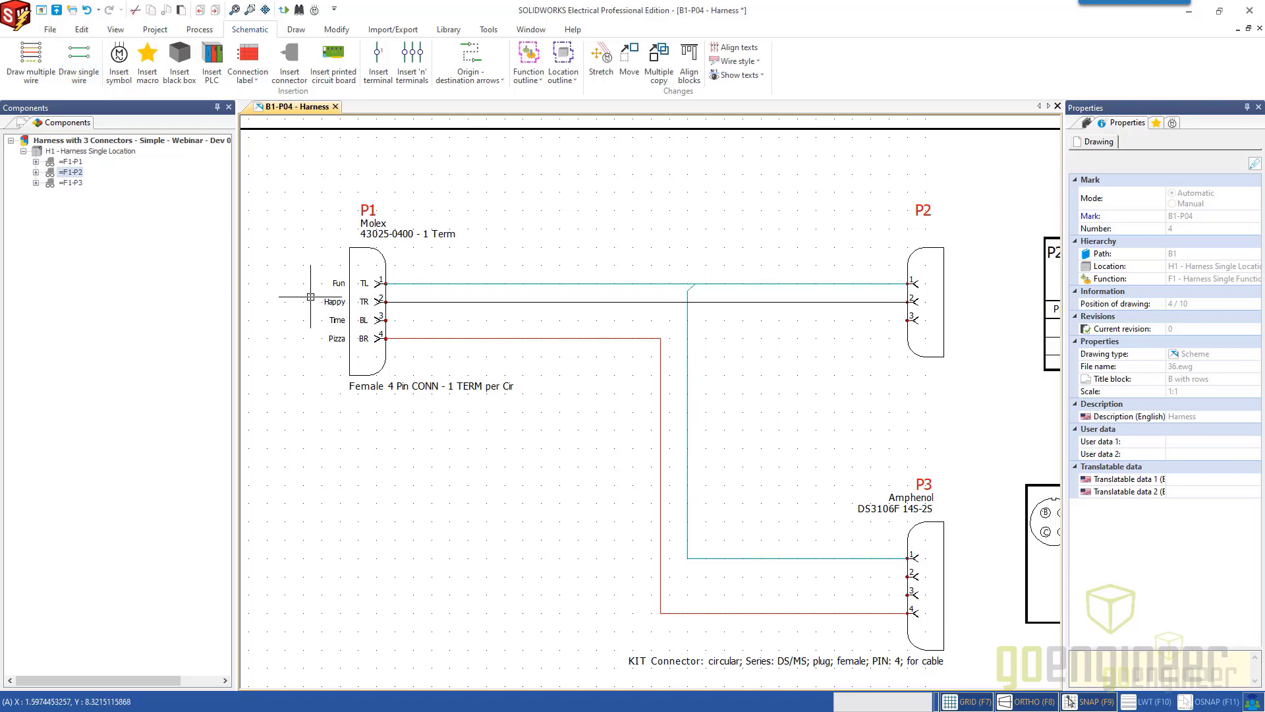
Branch a wire off the black wire, further toward P1 than the white branch, down to pin 2 of P3.
click(80, 59)
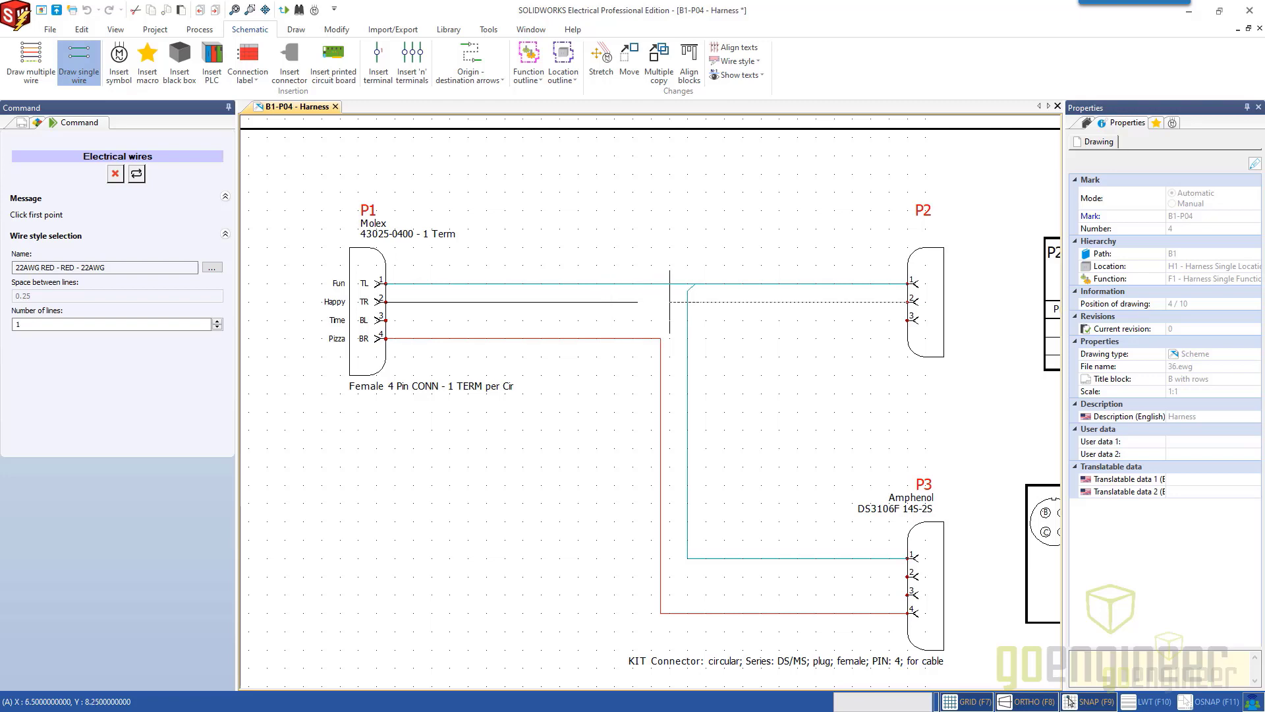
click(587, 301)
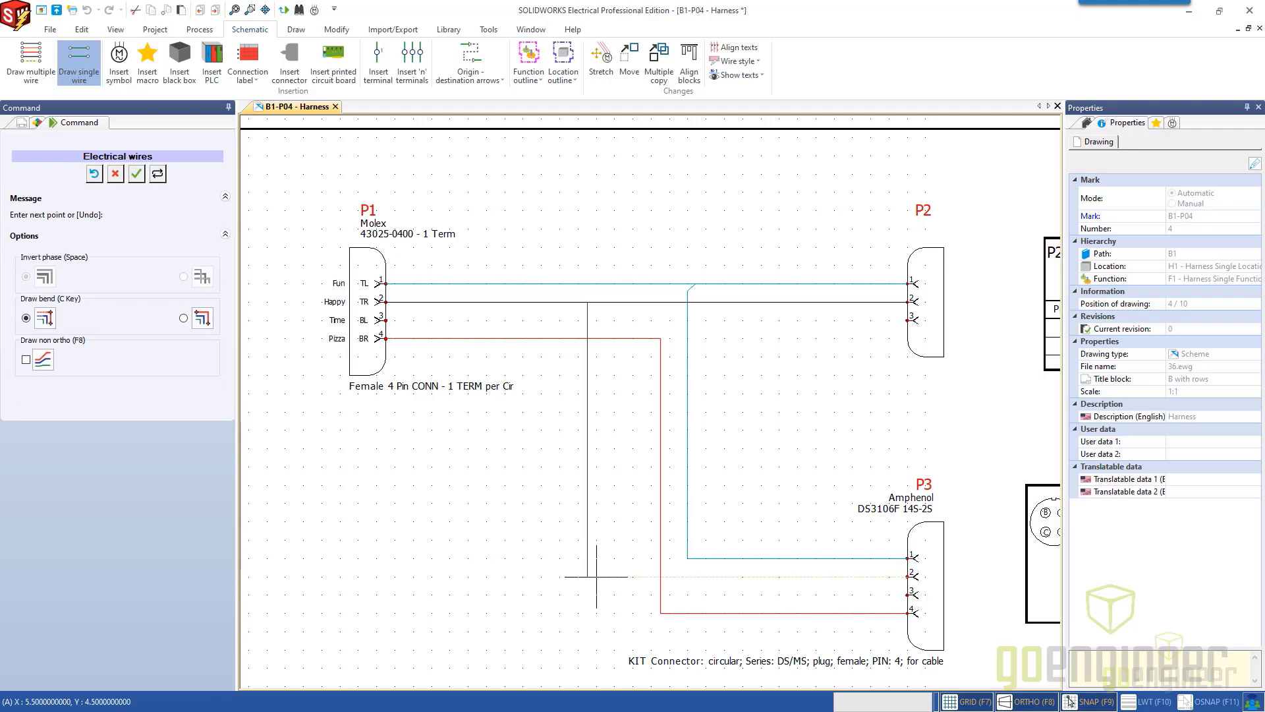
click(912, 577)
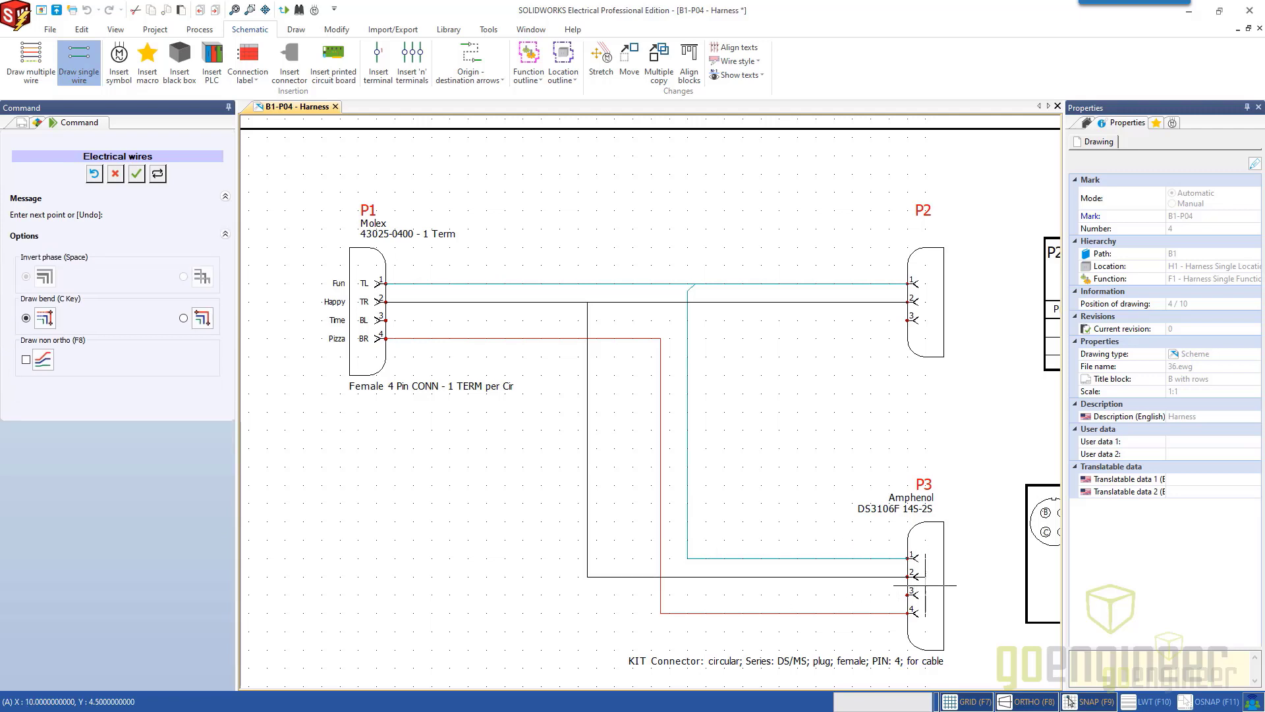
key(Escape)
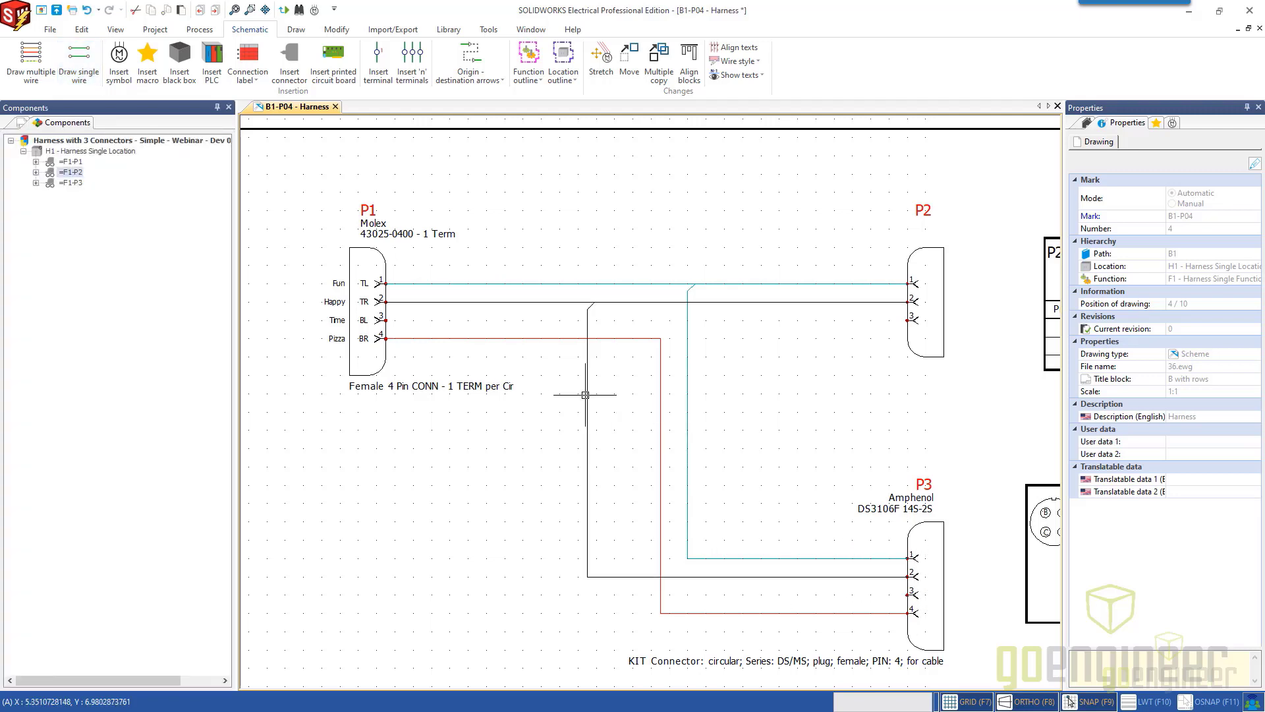
click(82, 67)
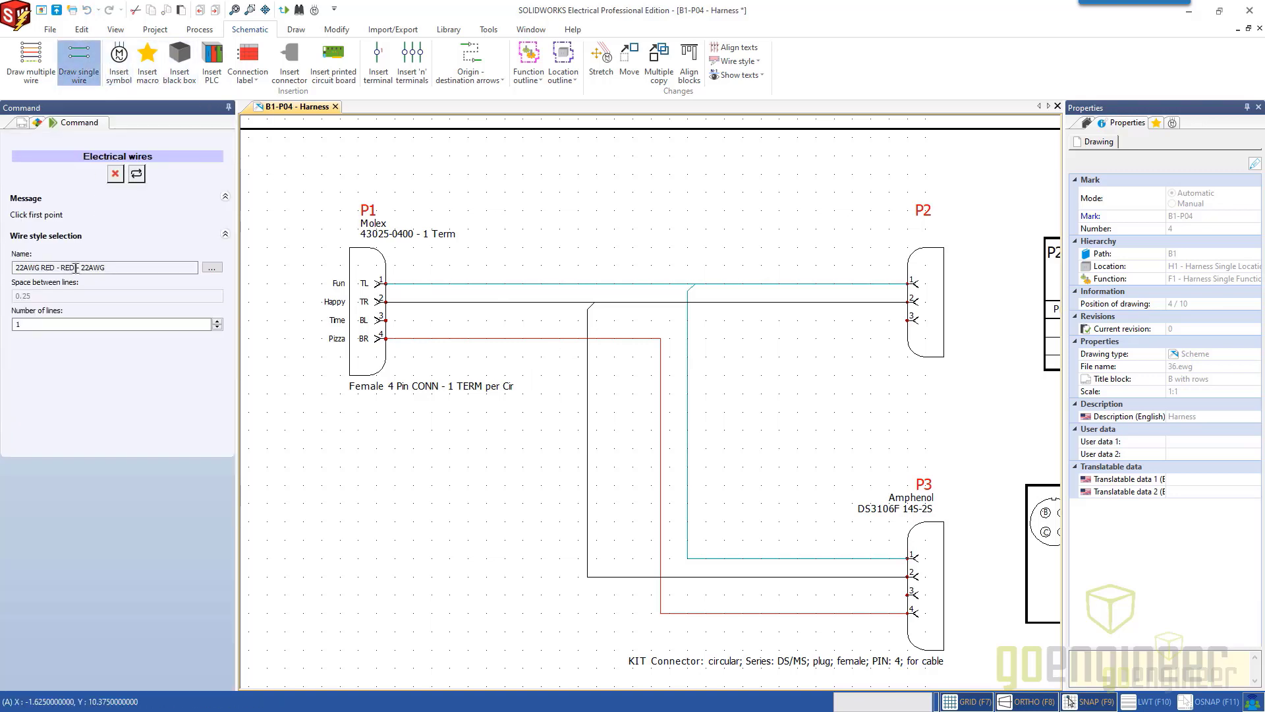
click(211, 267)
click(637, 273)
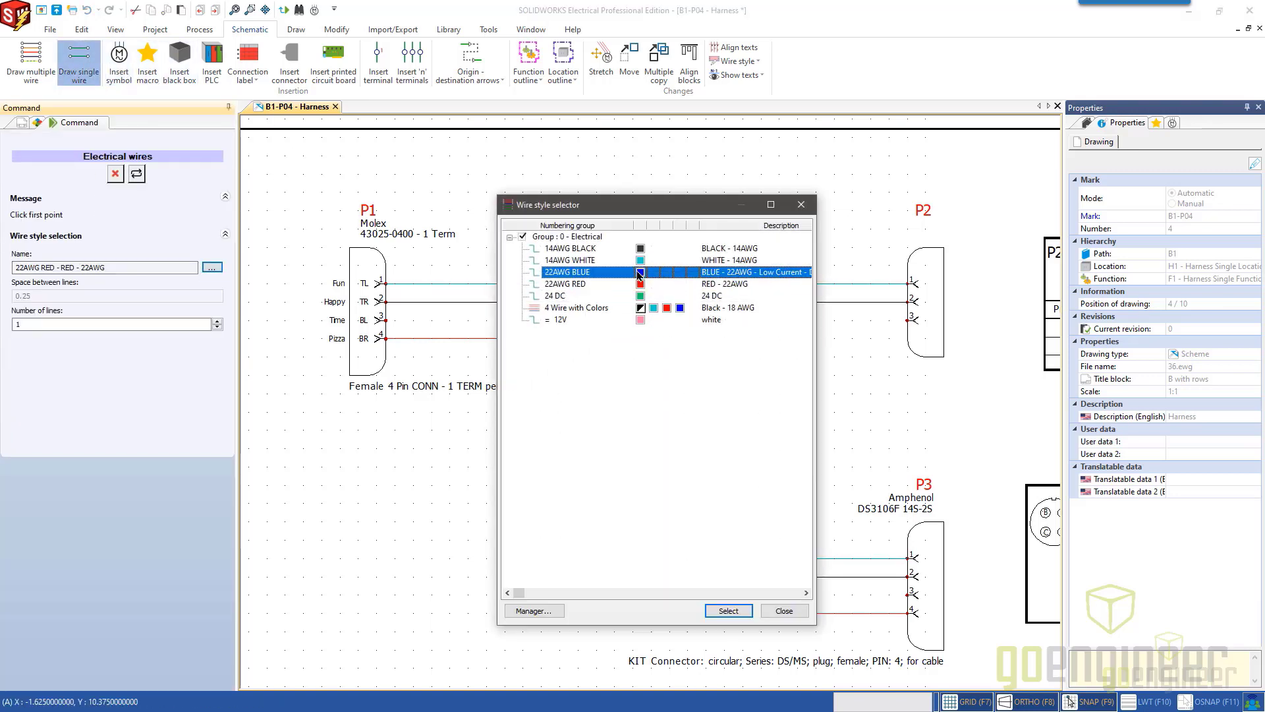
double_click(637, 271)
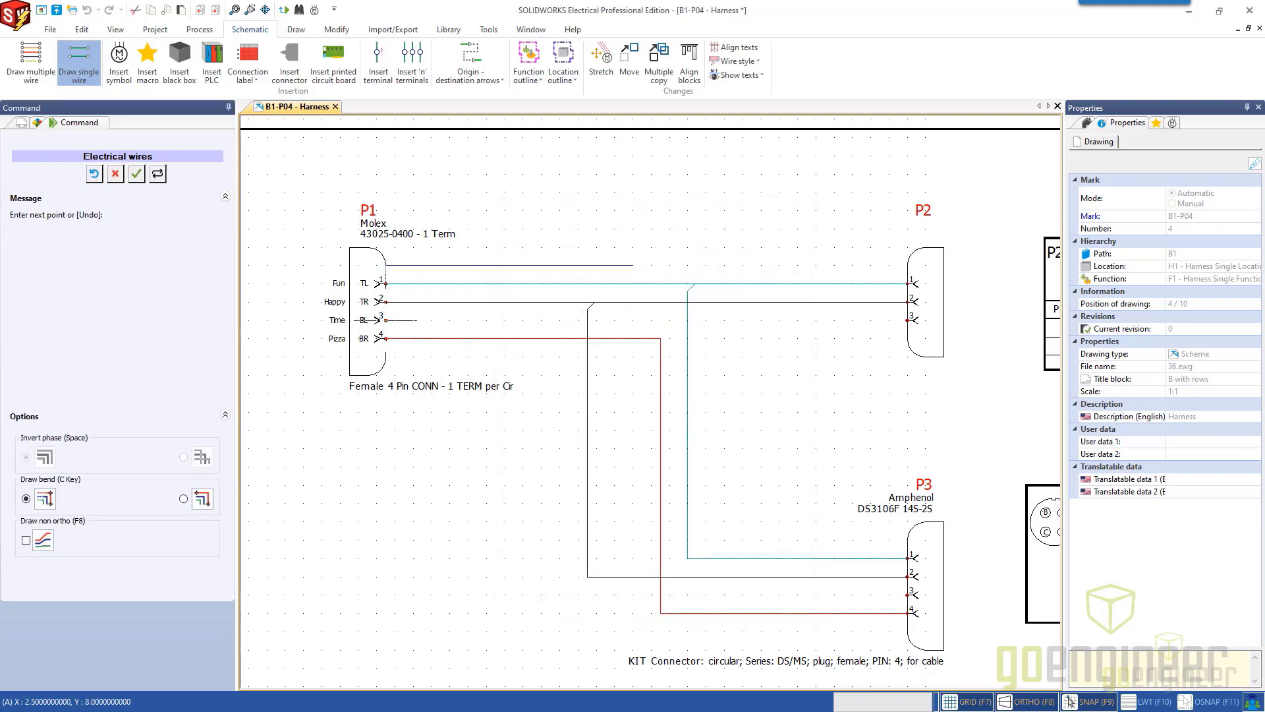
click(115, 173)
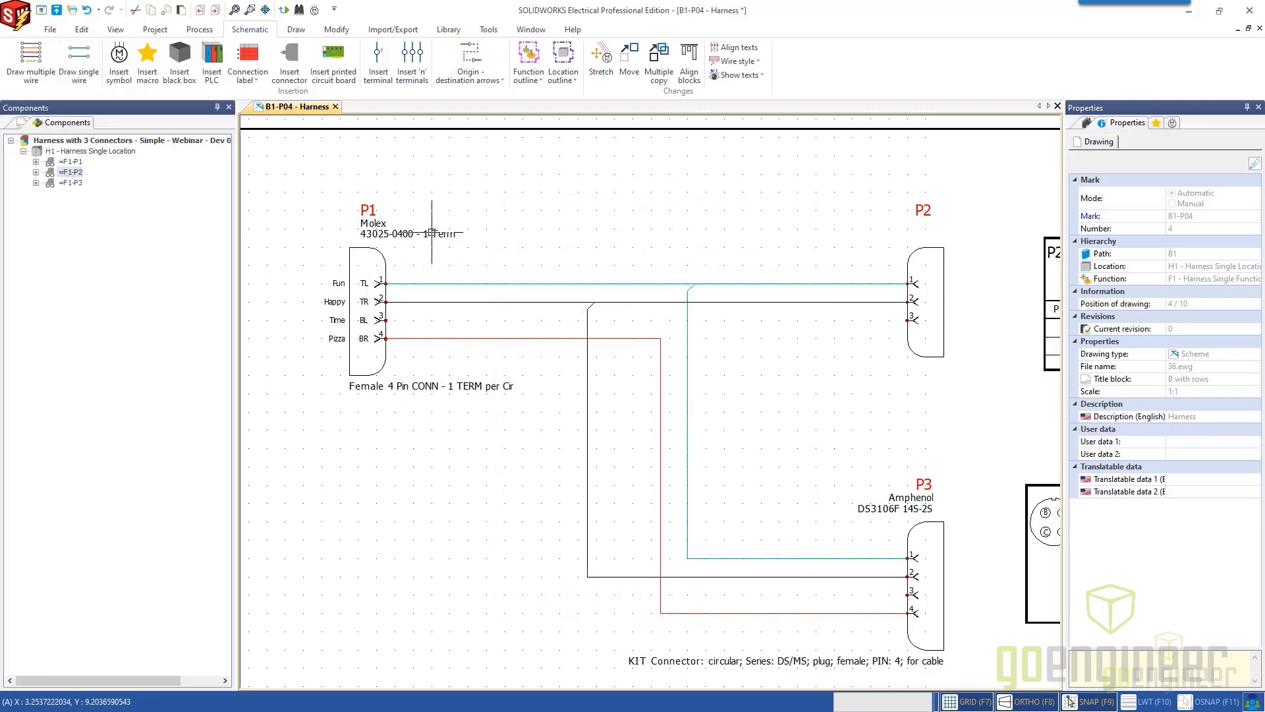
Draw a single wire in the 22AWG BLUE style from pin 3 of P1 to pin 3 of P2.
click(92, 79)
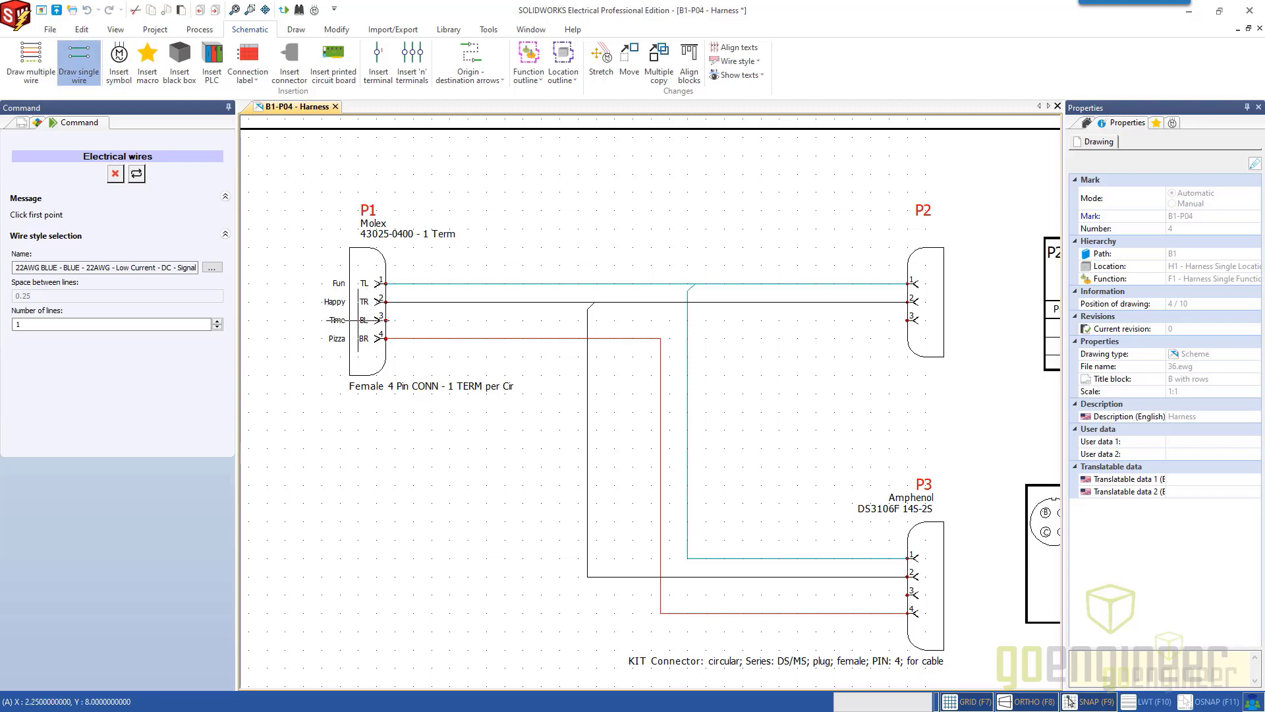
click(385, 321)
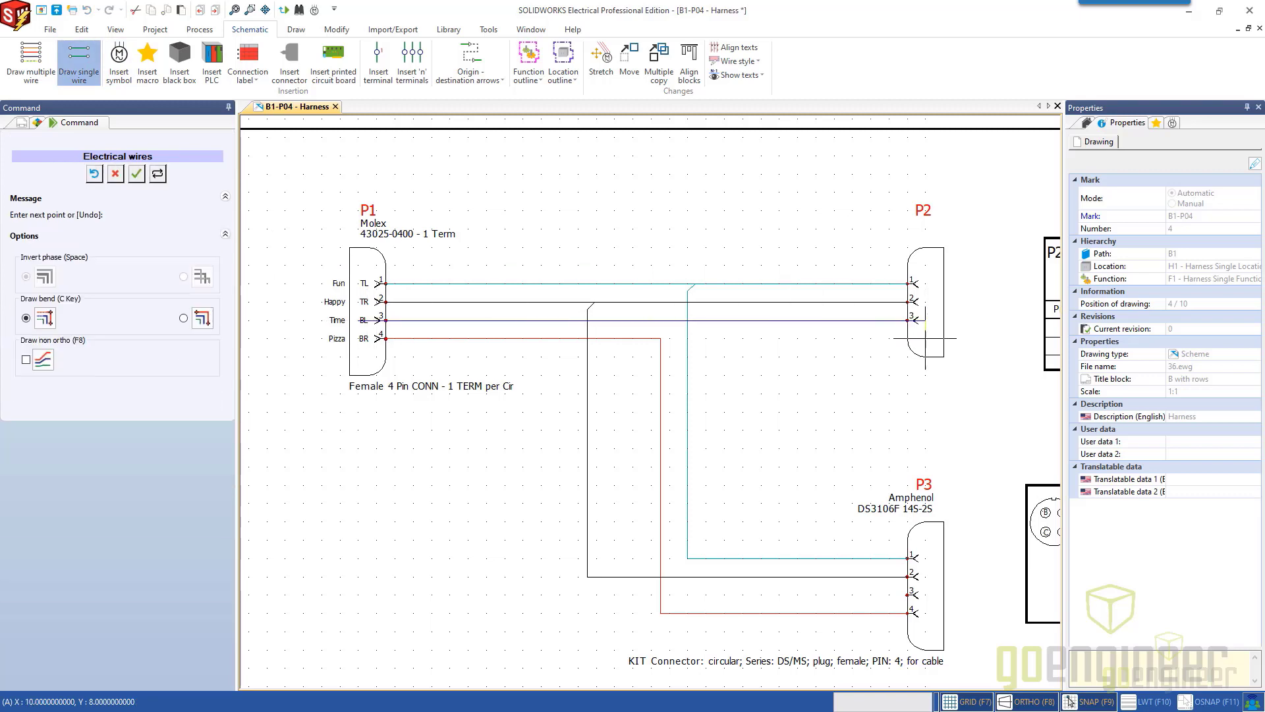
click(913, 321)
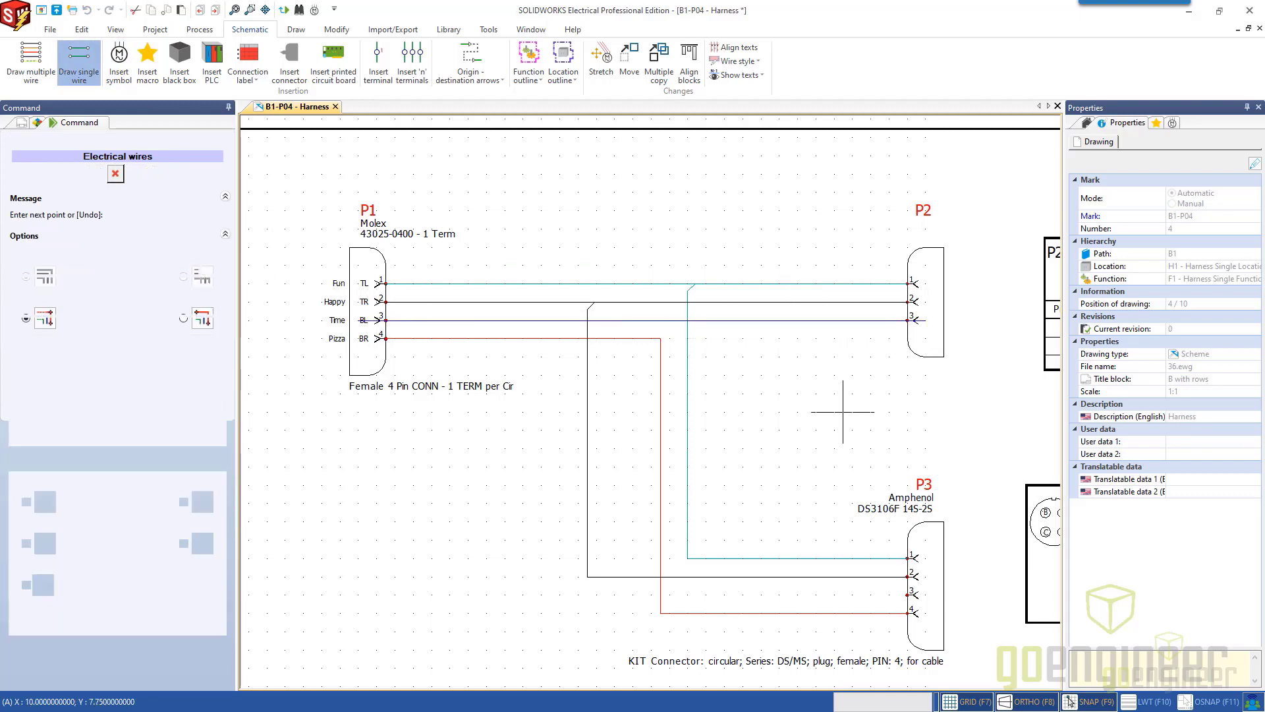
Branch a 22AWG BLUE wire off the pin 3 wire, closer to P2 than the other branches, down to pin 3 of P3.
click(752, 320)
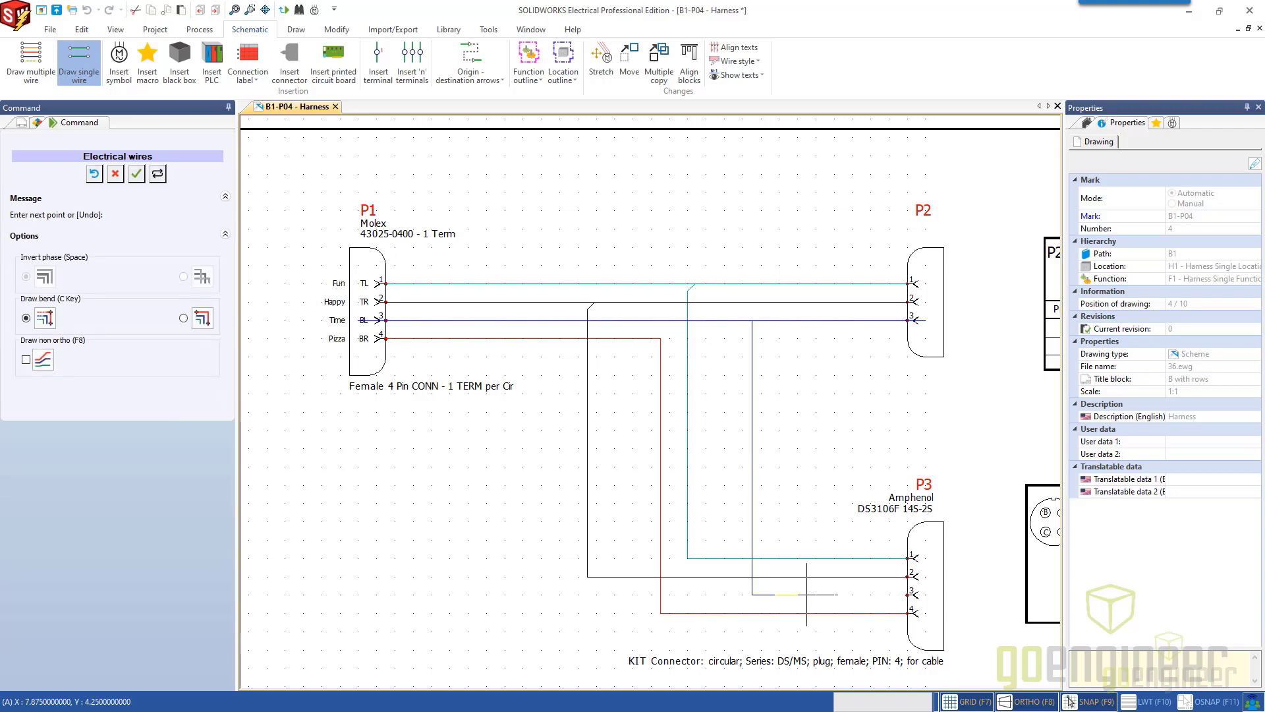
click(914, 596)
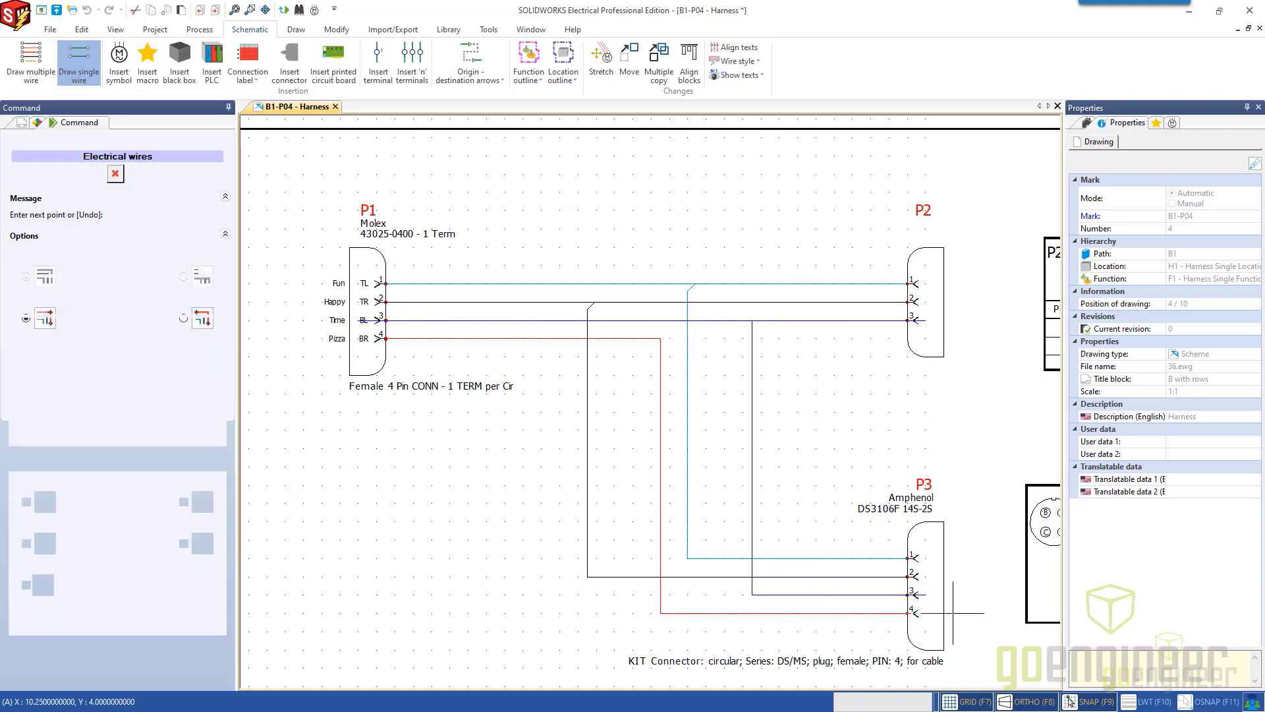
key(Escape)
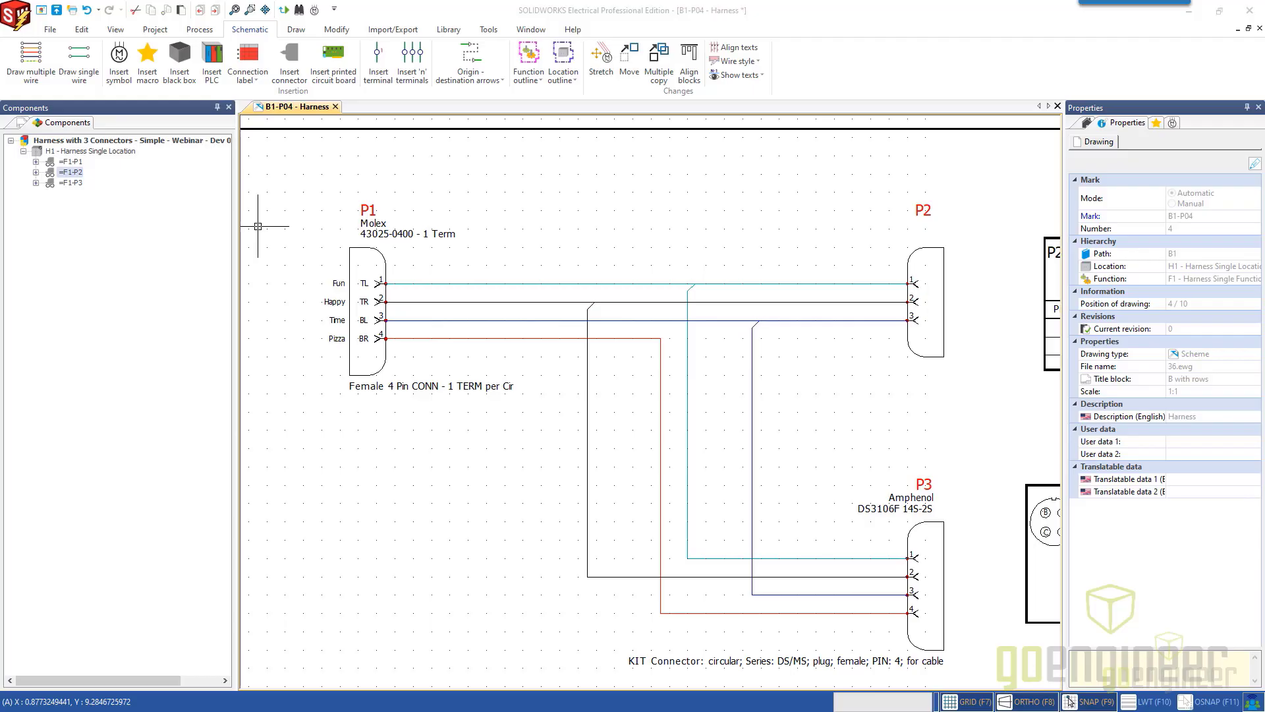
key(alt+Tab)
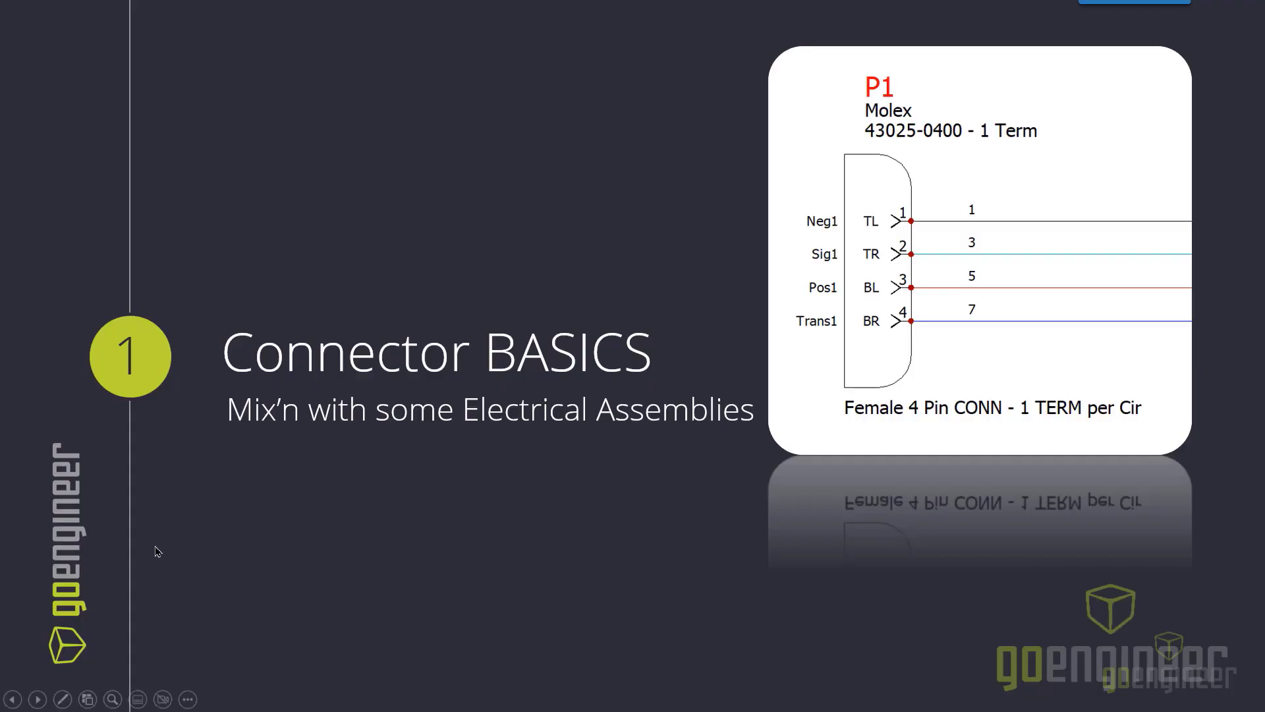
click(38, 700)
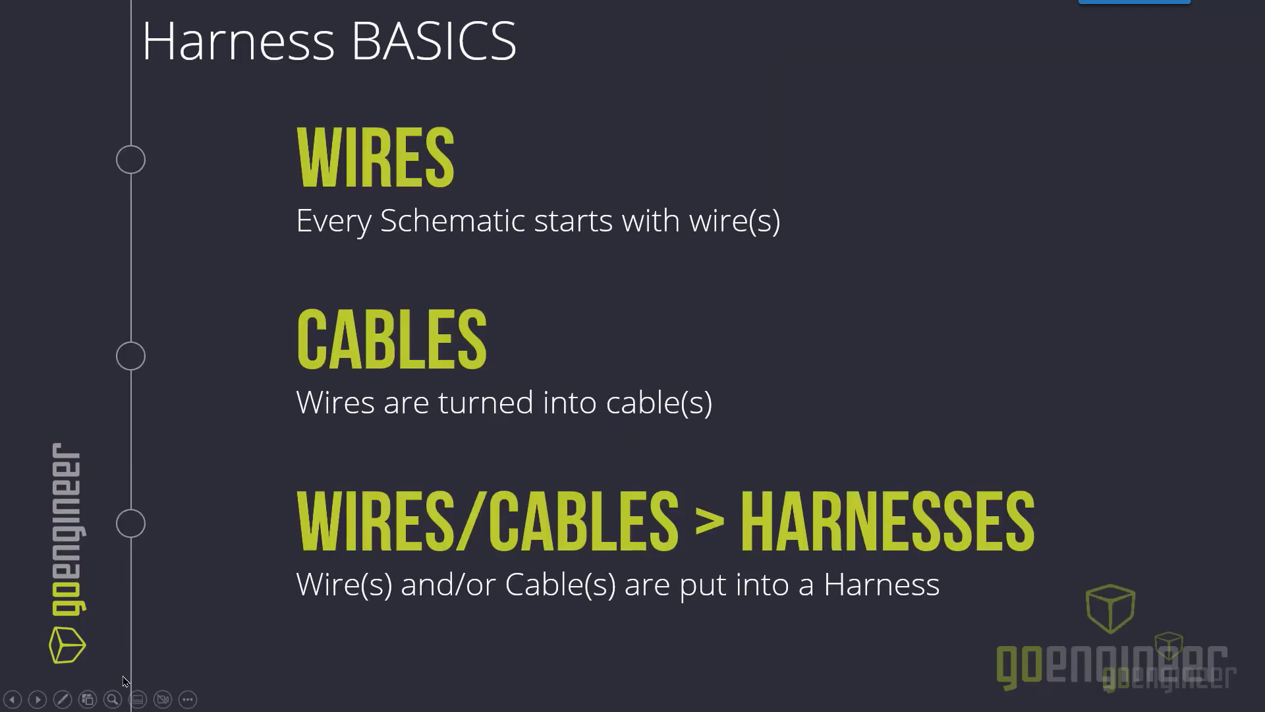
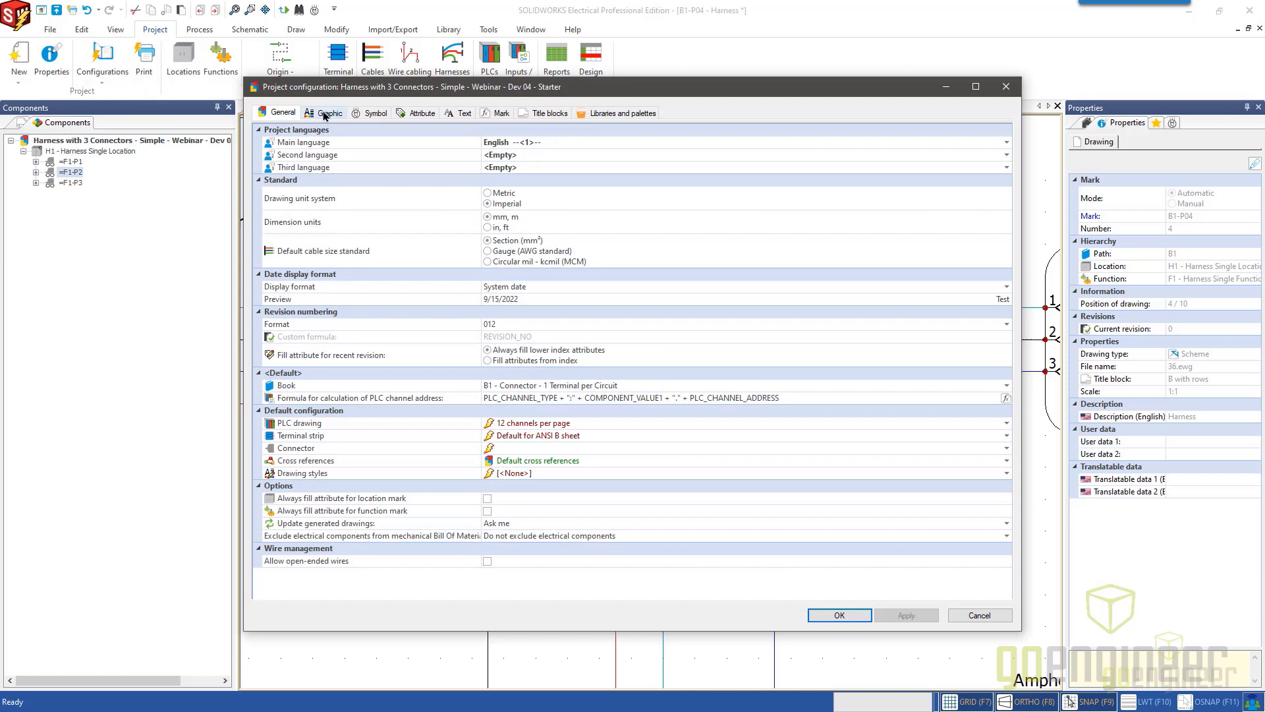
Turn off the automatic display of nodal indicators in the project's graphic configuration.
click(324, 114)
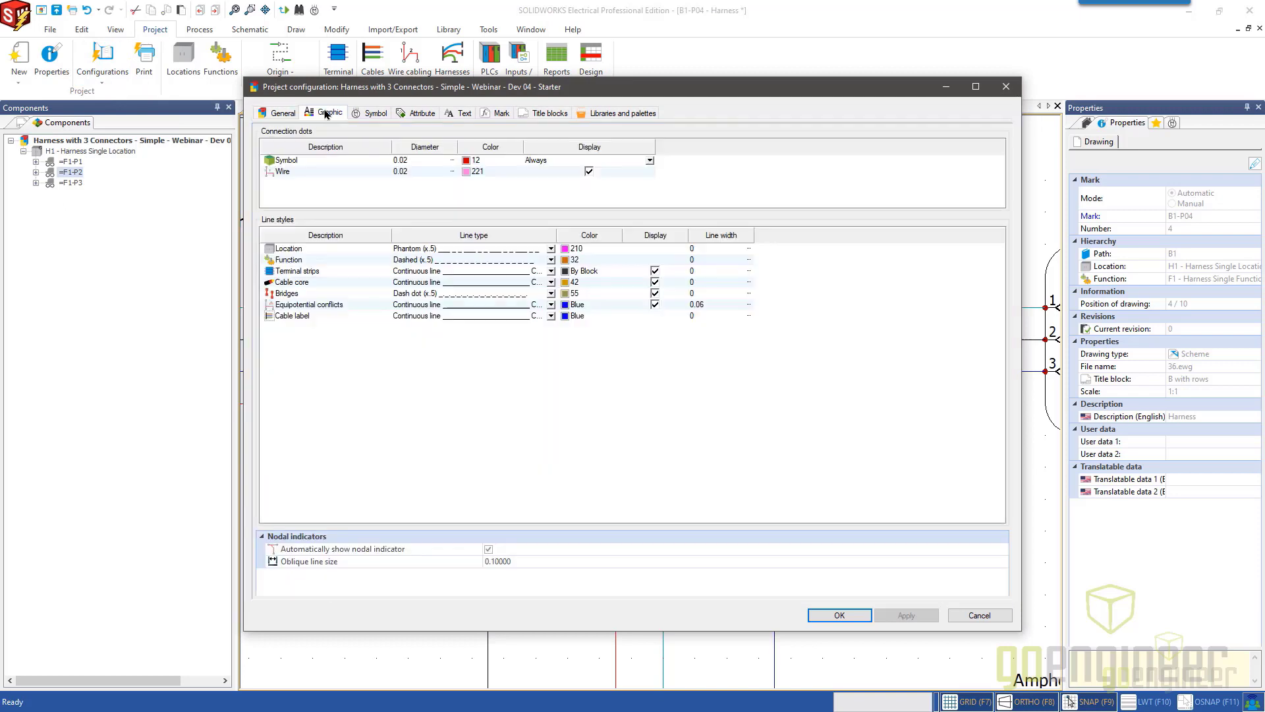
click(489, 550)
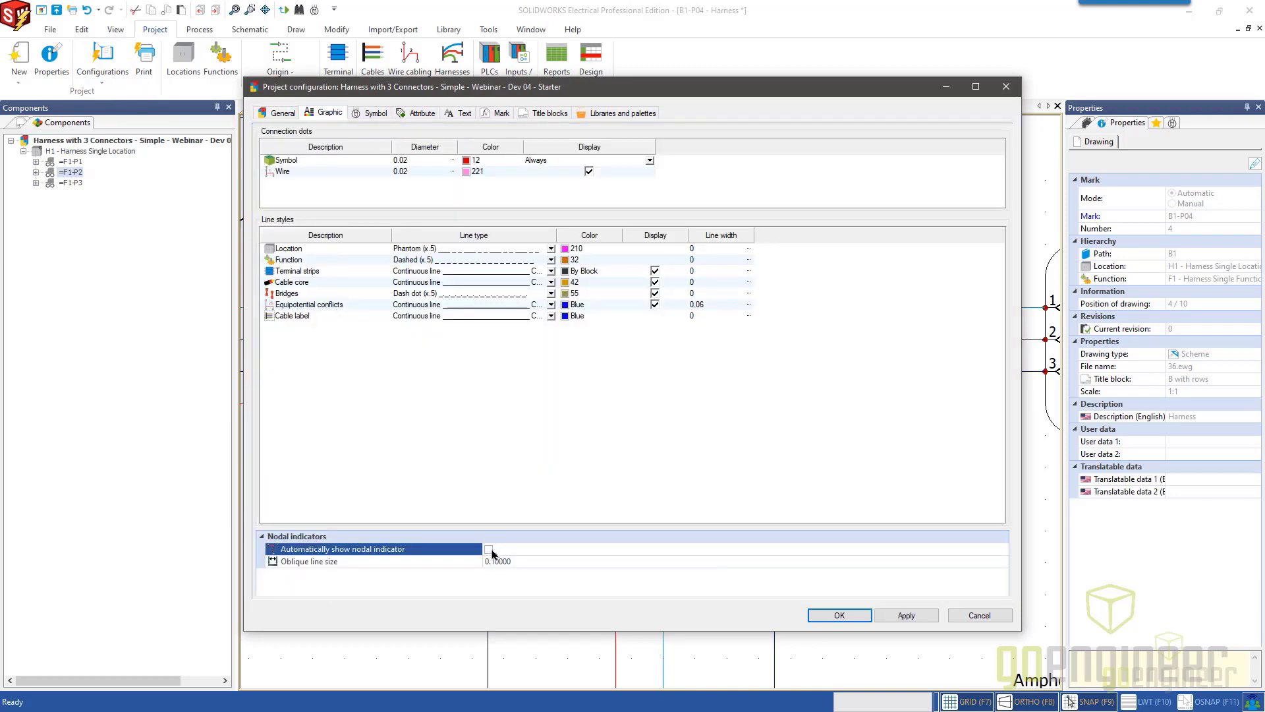
click(837, 616)
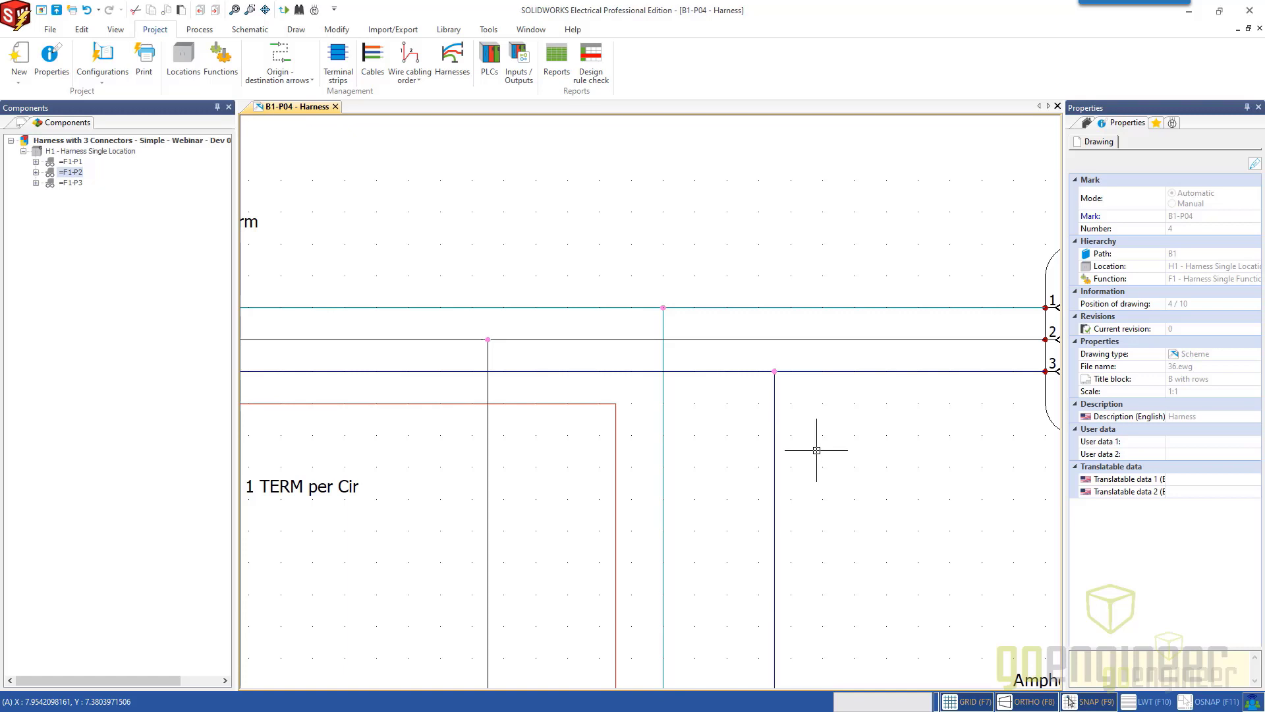
scroll(817, 448, down, 2)
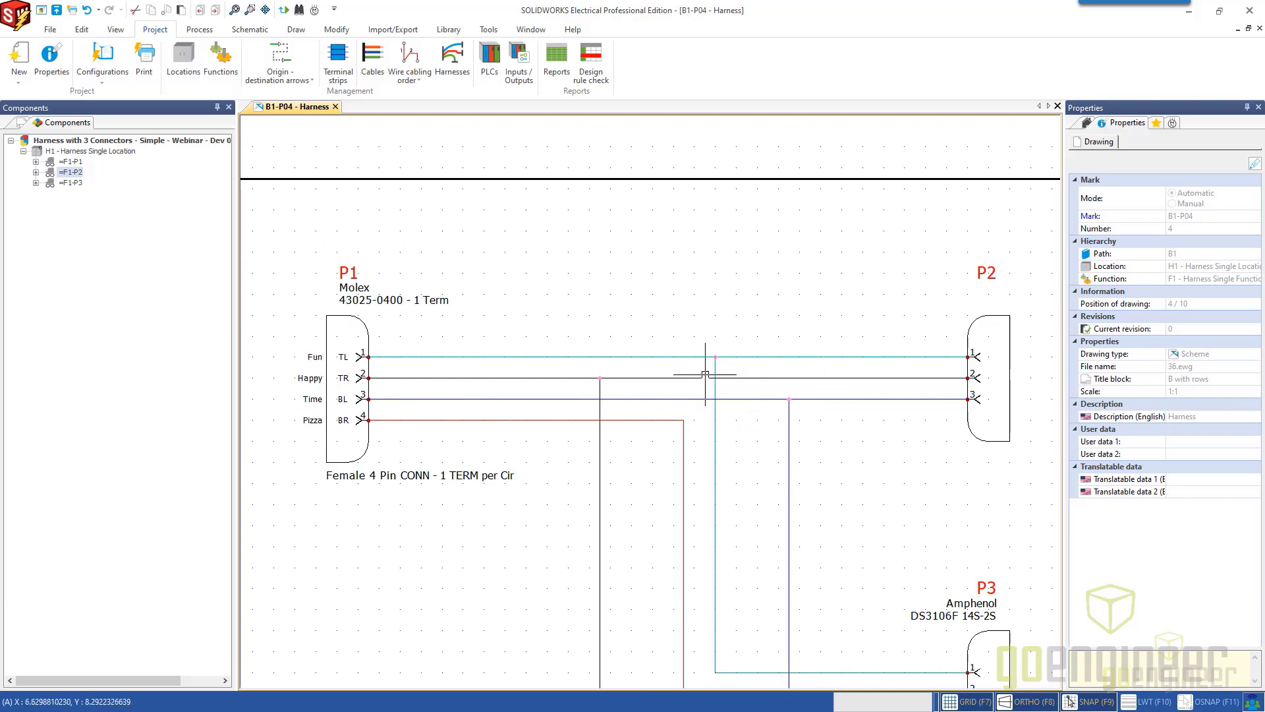
Examine the white wire's segments on both sides of the P3 branch and the wire properties available for them.
click(616, 356)
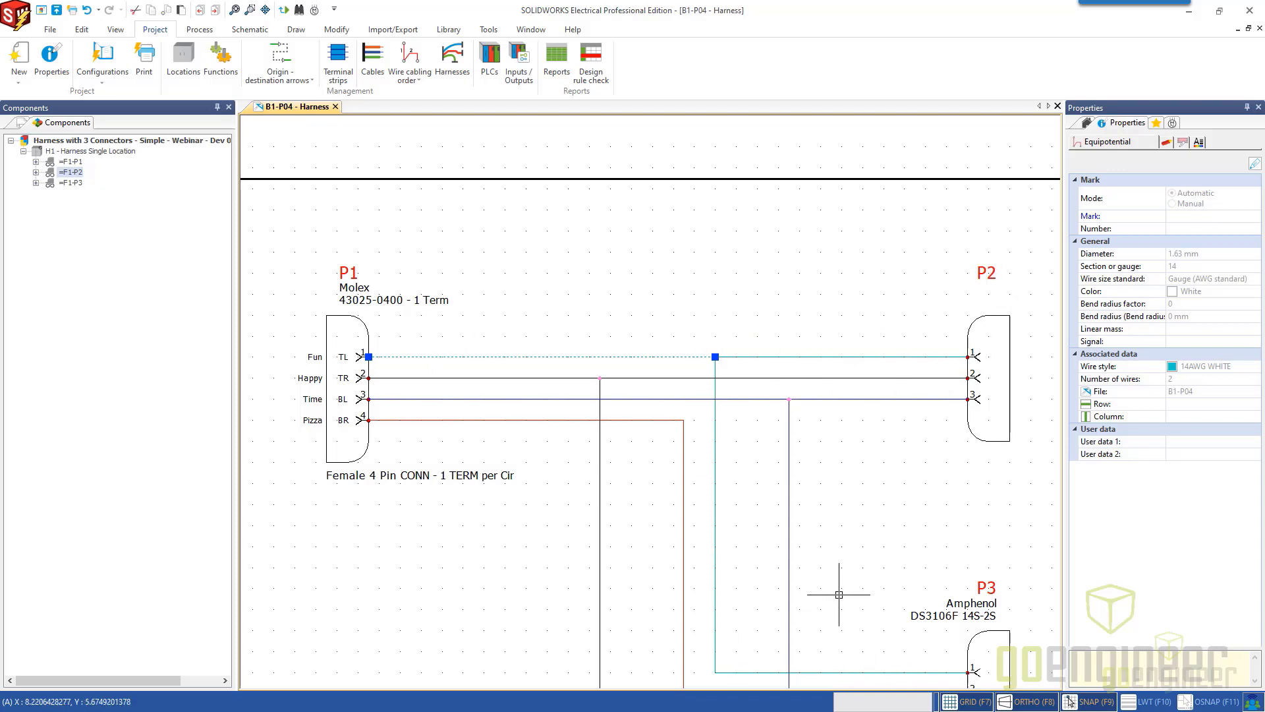
key(Escape)
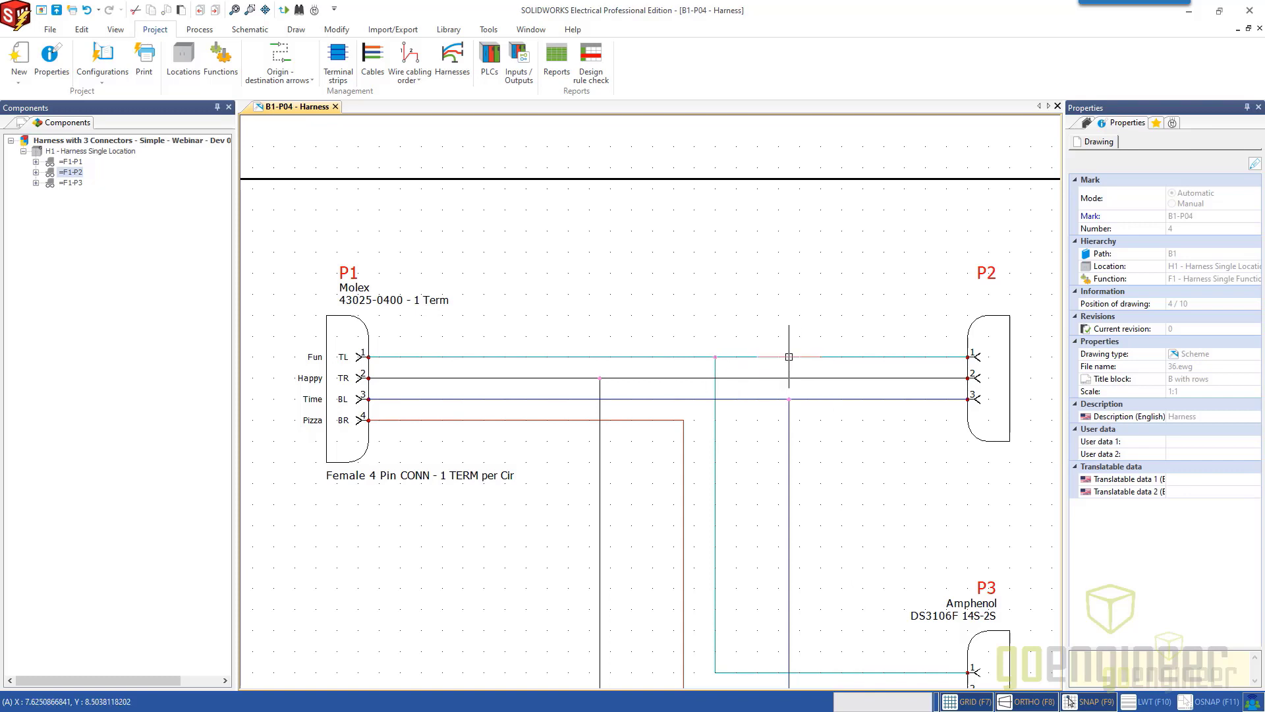
right_click(789, 356)
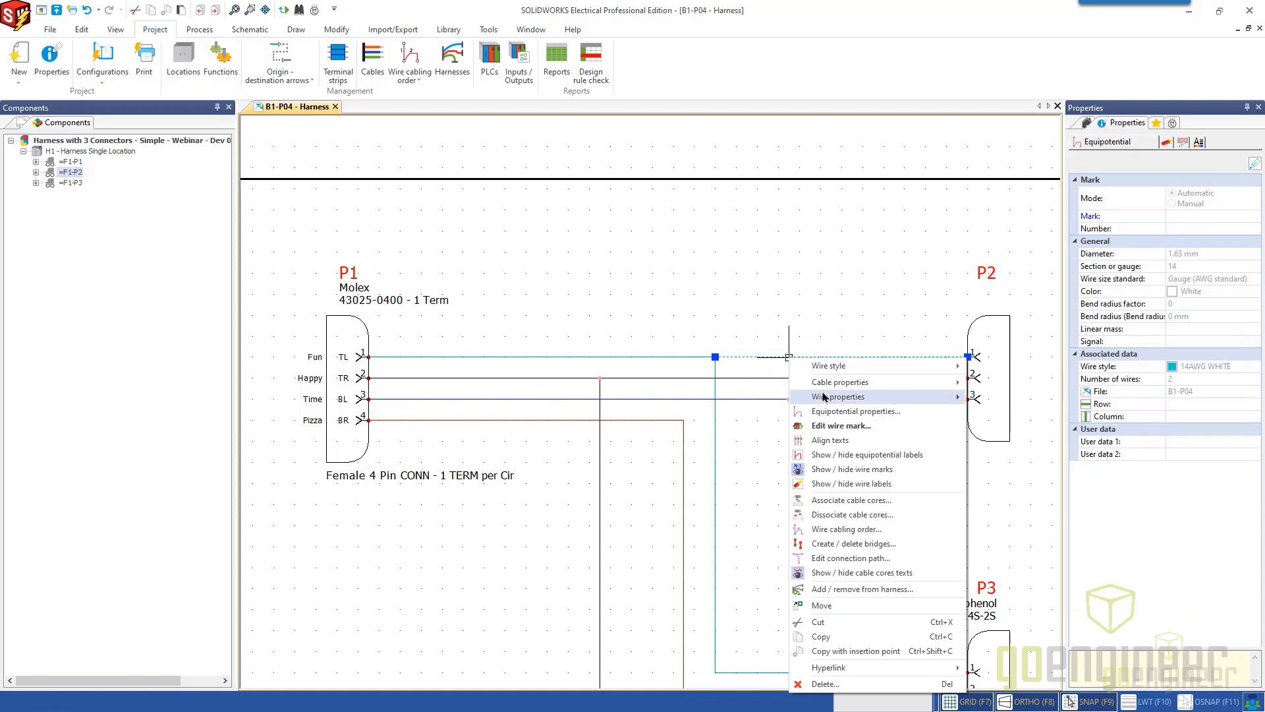
mouse_move(841, 397)
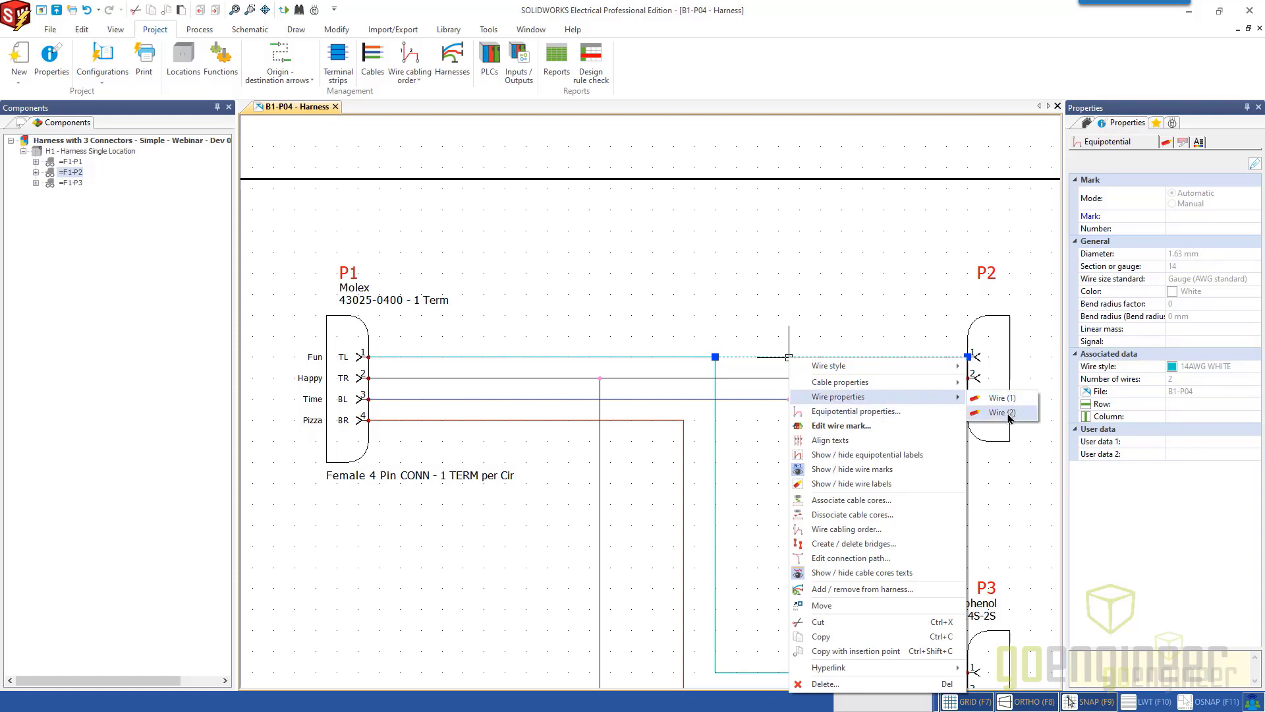
right_click(668, 357)
mouse_move(717, 399)
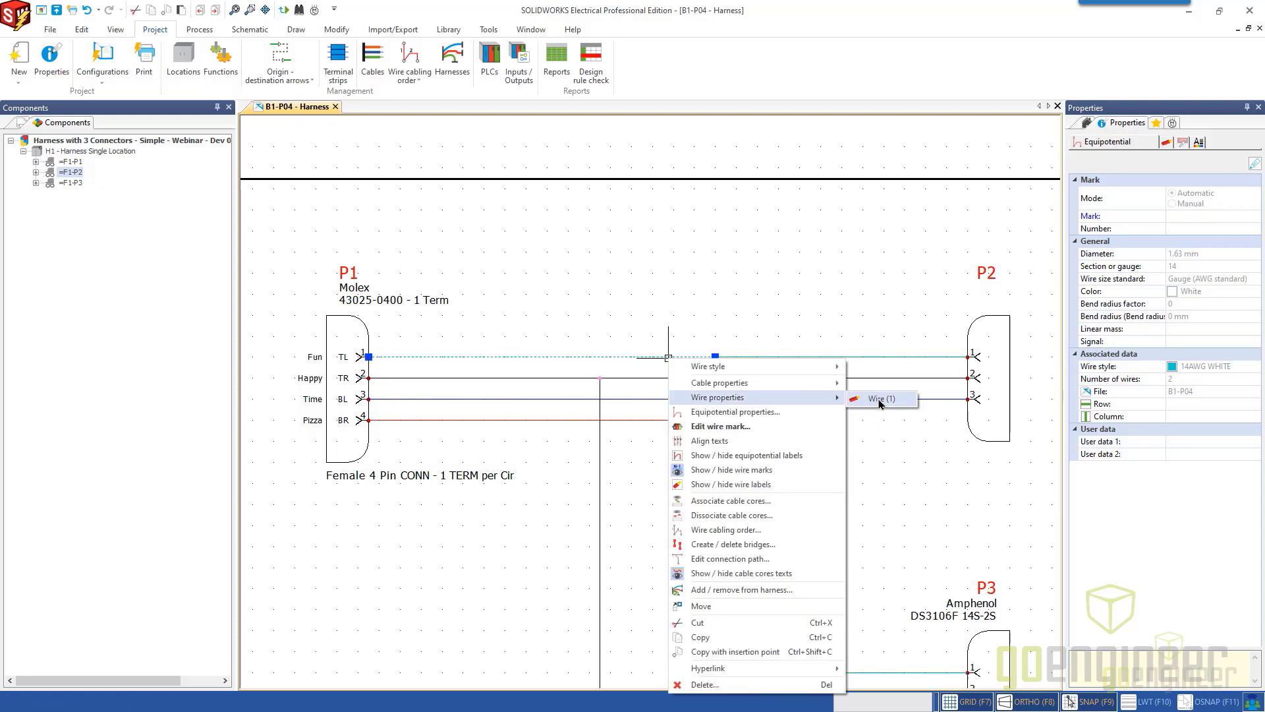
click(888, 474)
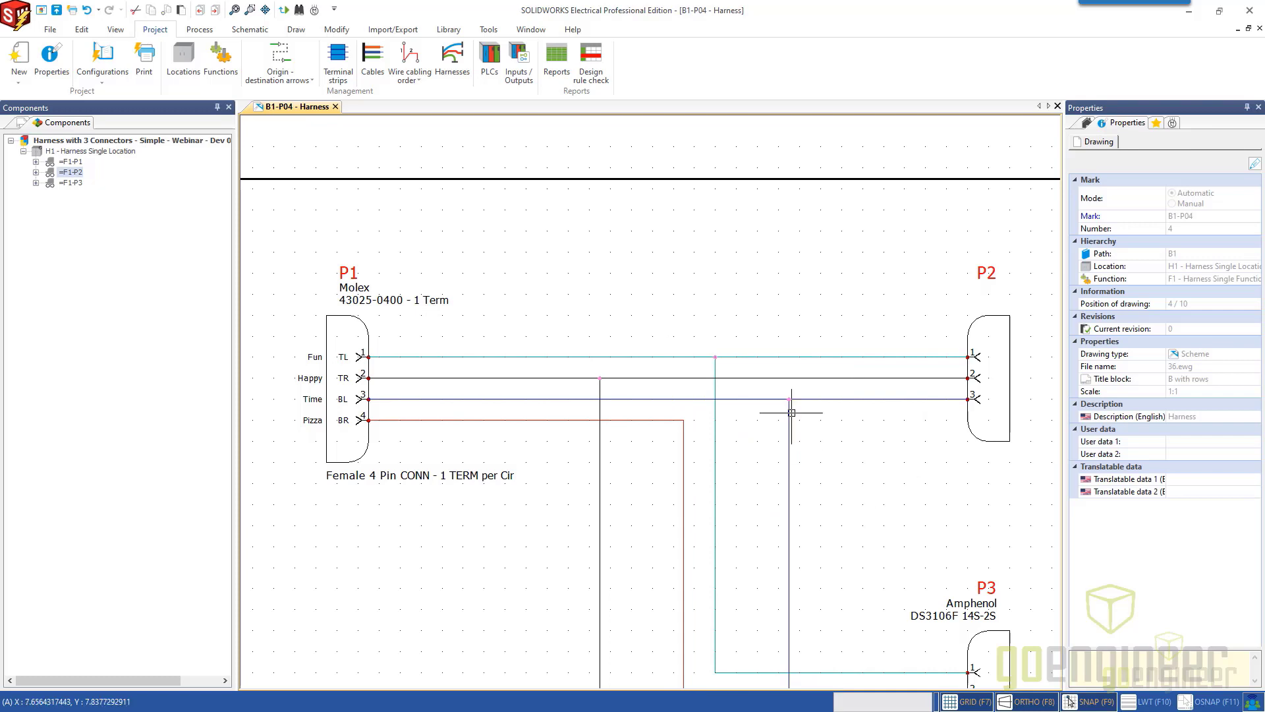
Turn on the automatic display of nodal indicators in the project's graphic configuration.
click(104, 80)
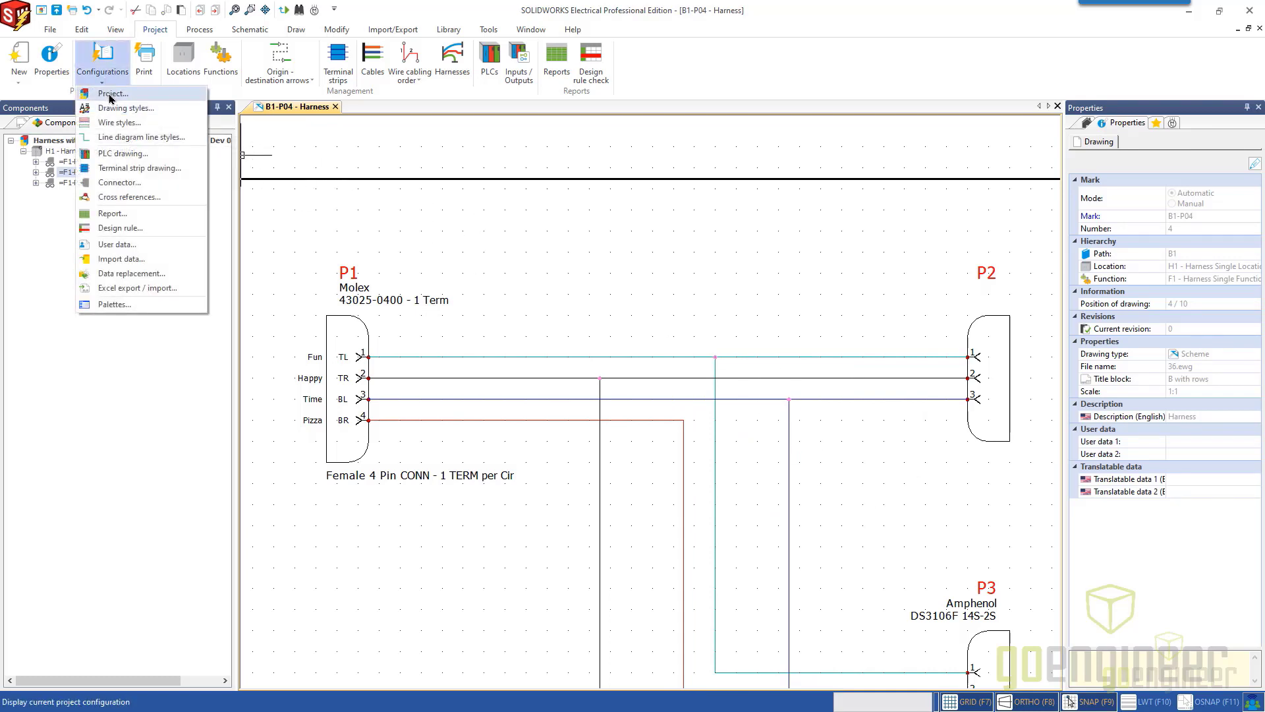
click(110, 95)
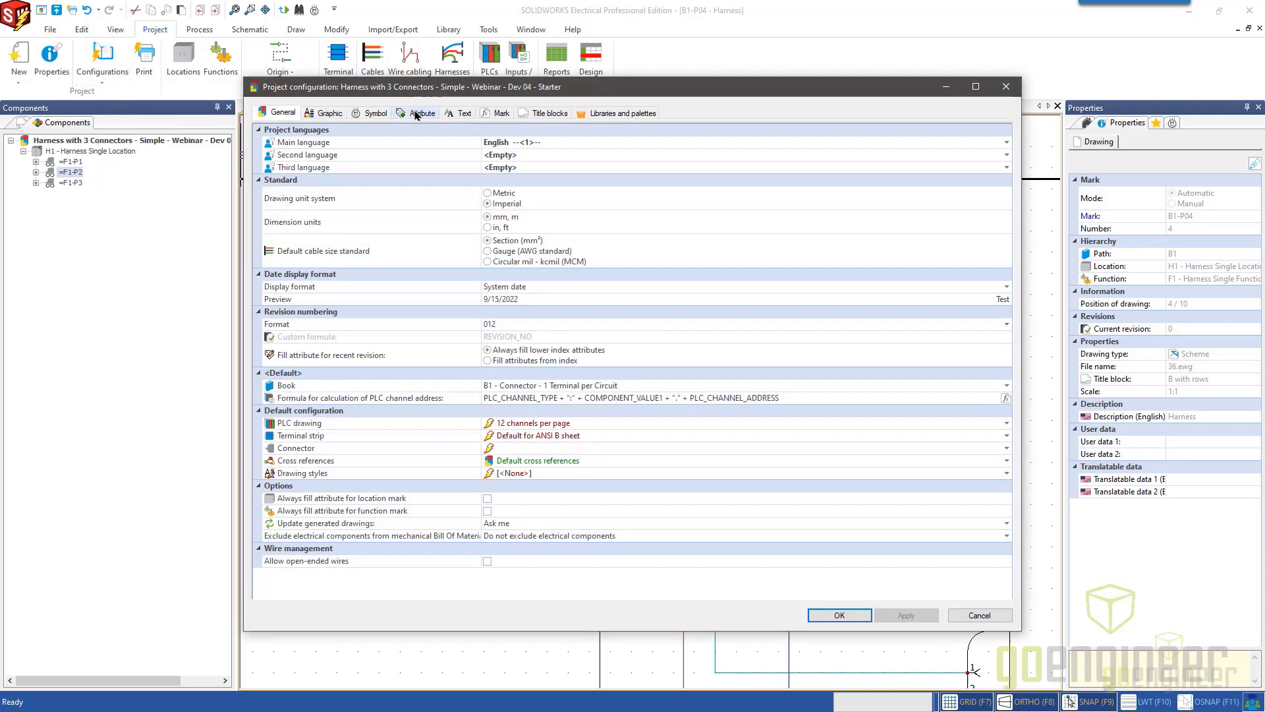
click(326, 112)
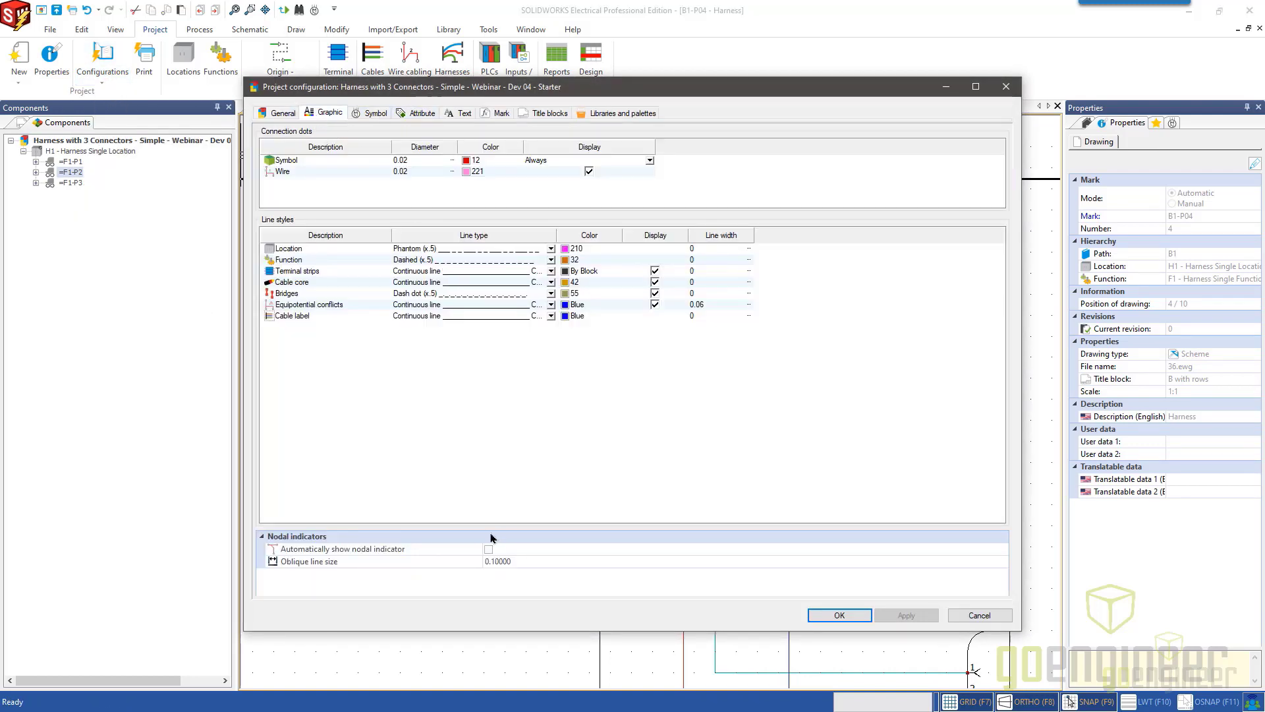
click(488, 549)
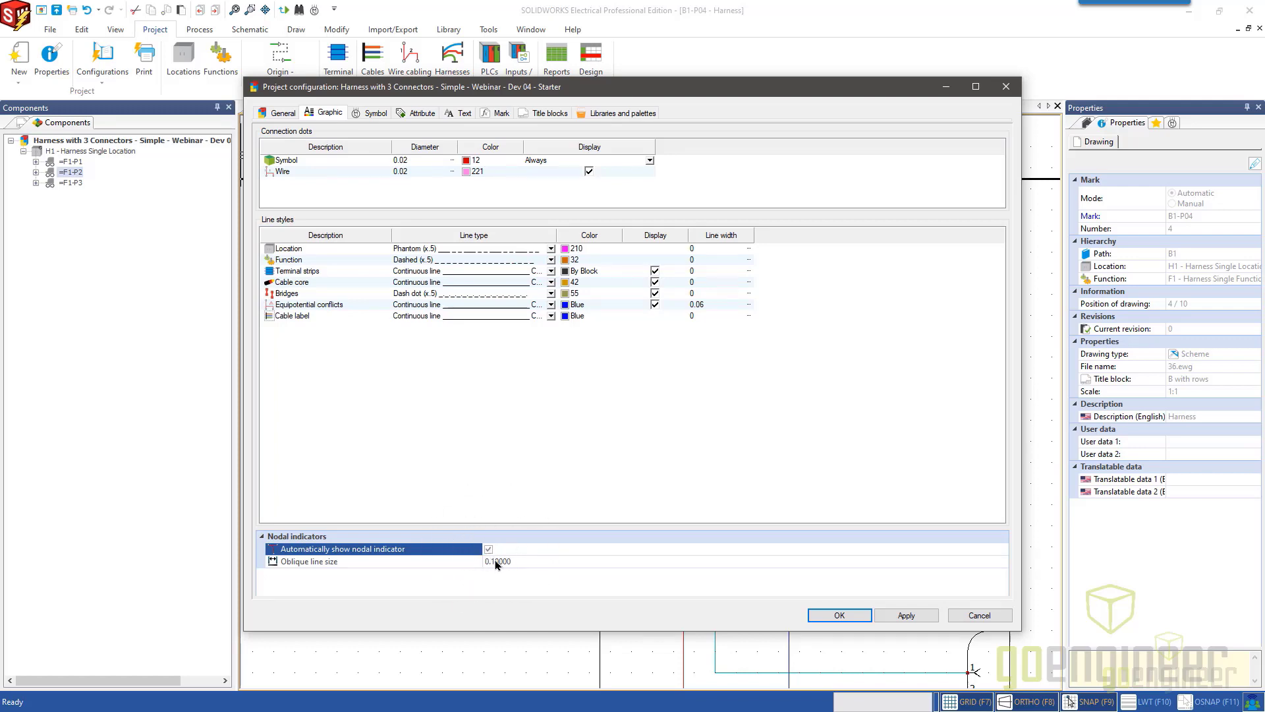
click(836, 615)
scroll(809, 424, up, 3)
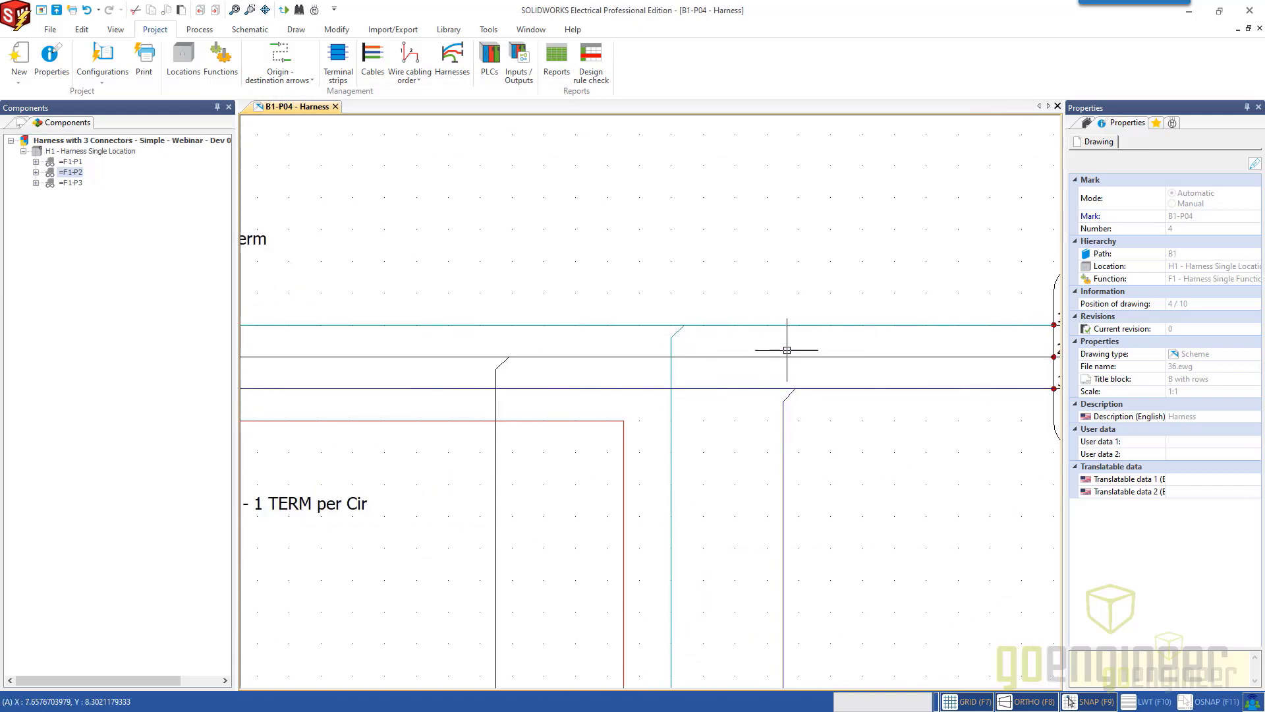
Edit the white wire's connection path so the P1 side angles into the P3 drop and the P2 side meets that drop squarely.
right_click(746, 325)
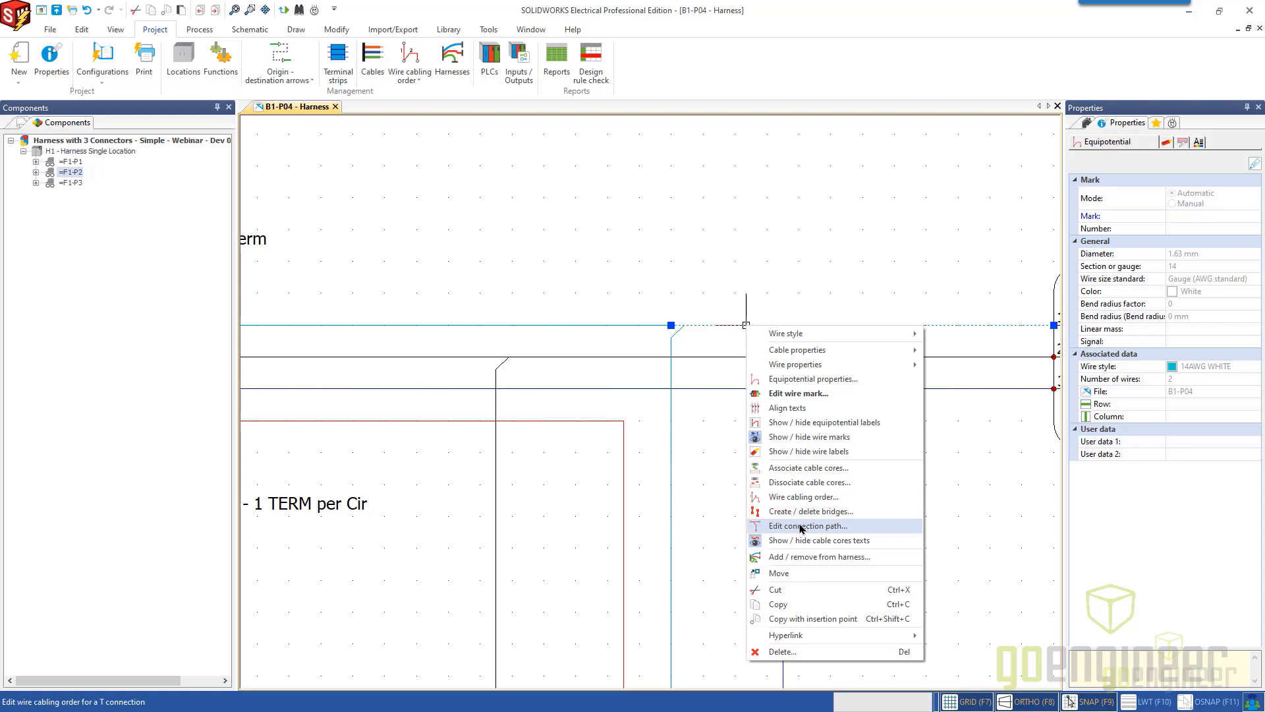
click(802, 526)
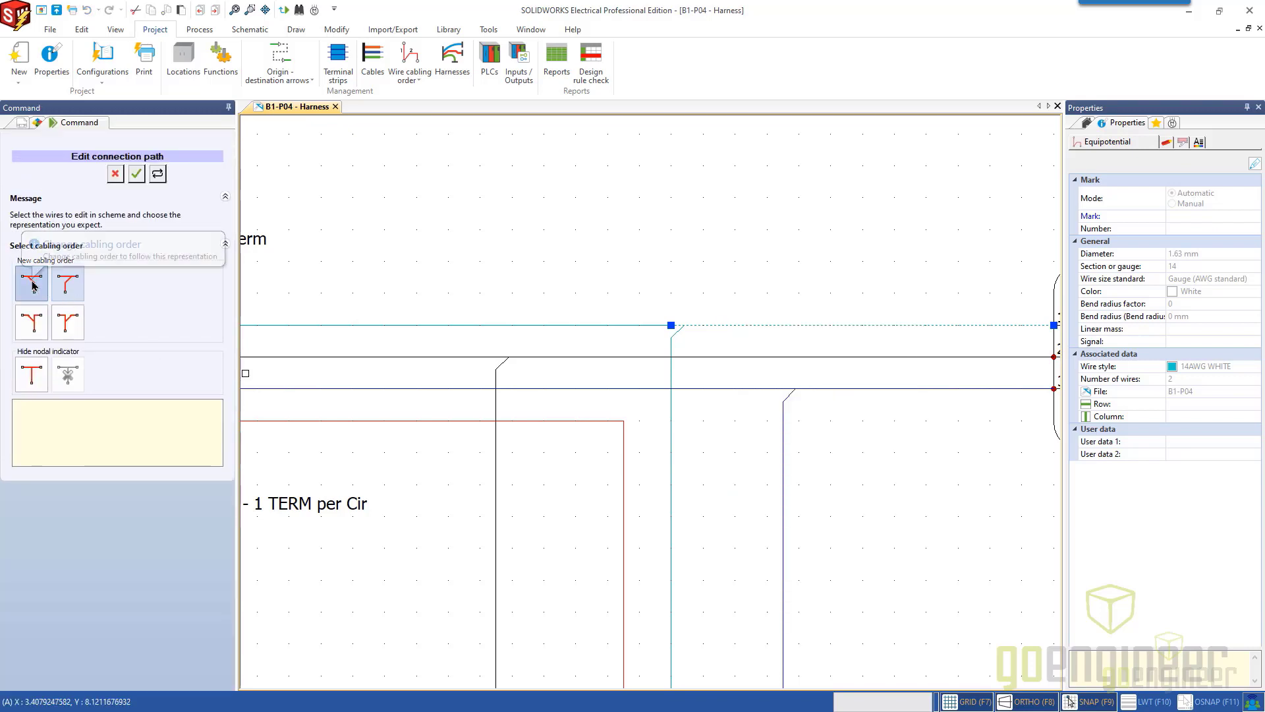
click(33, 285)
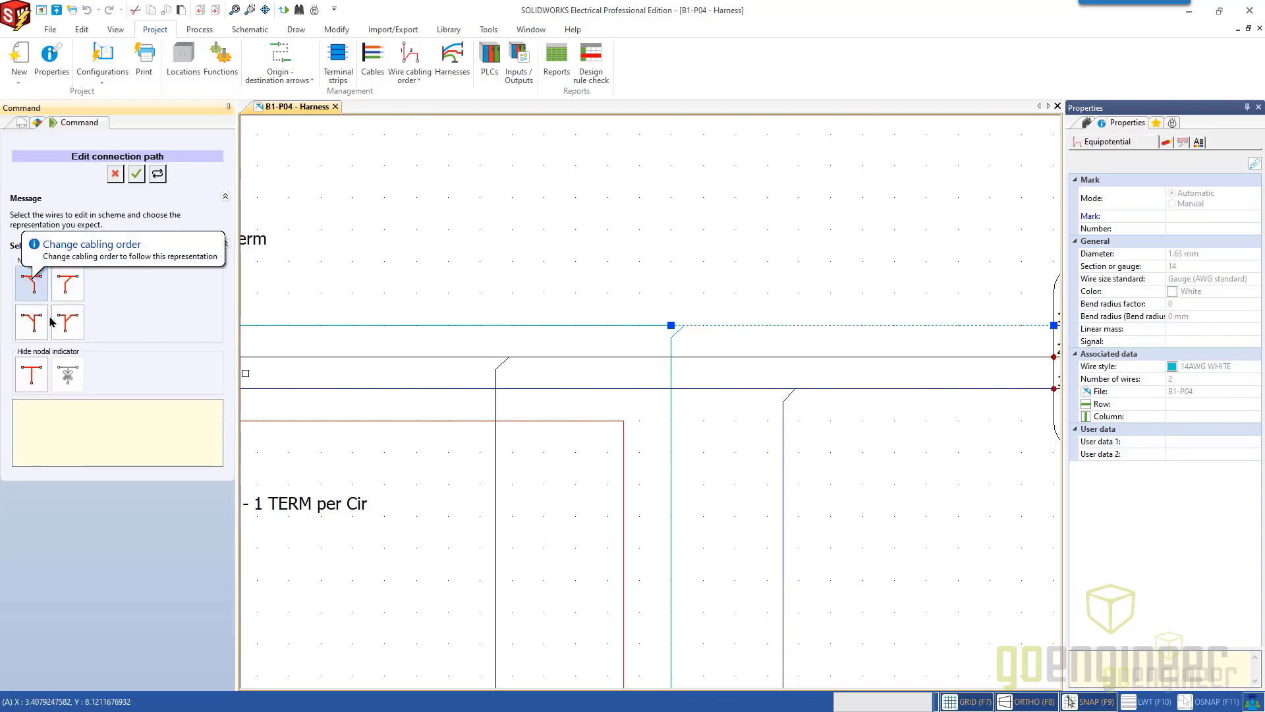
click(137, 176)
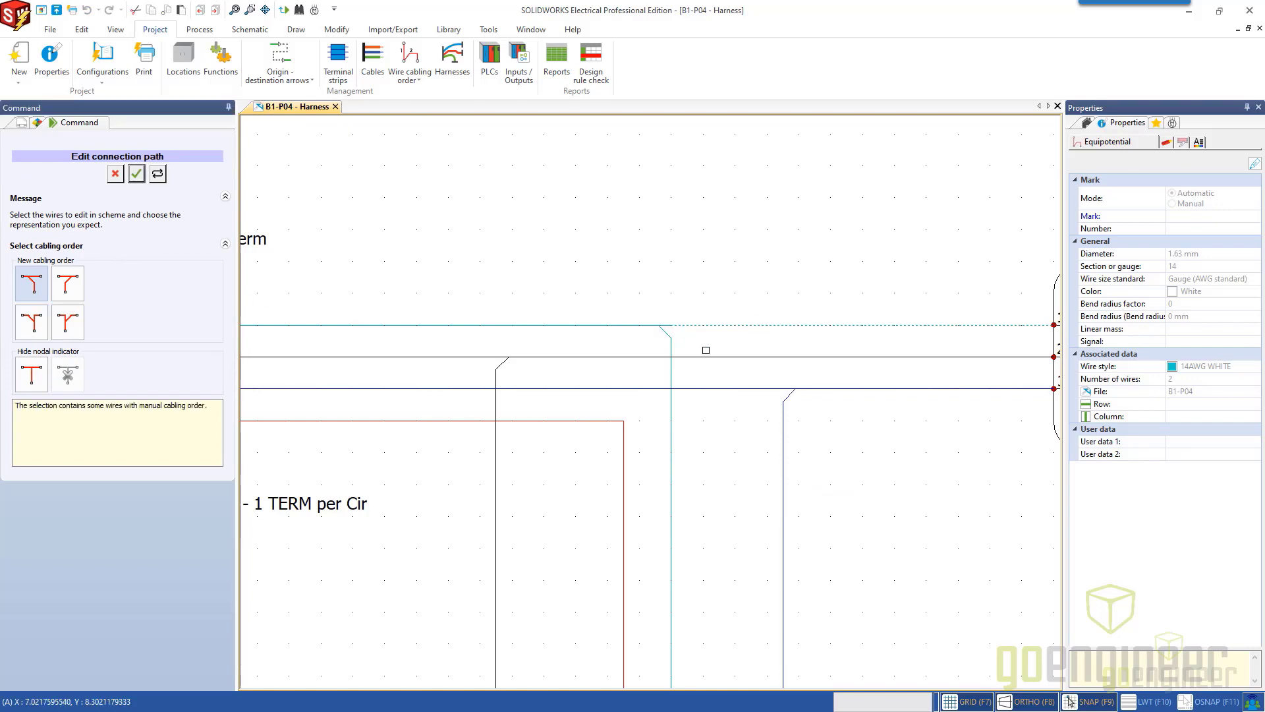
click(32, 322)
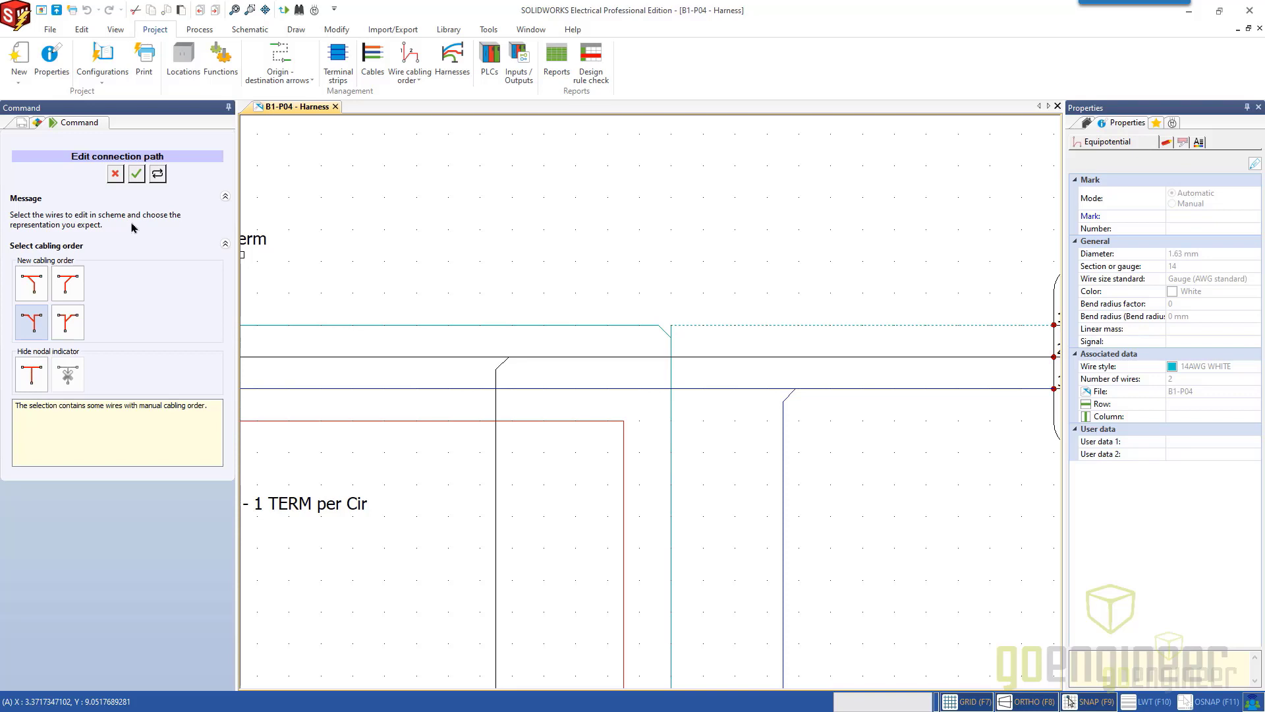
click(115, 174)
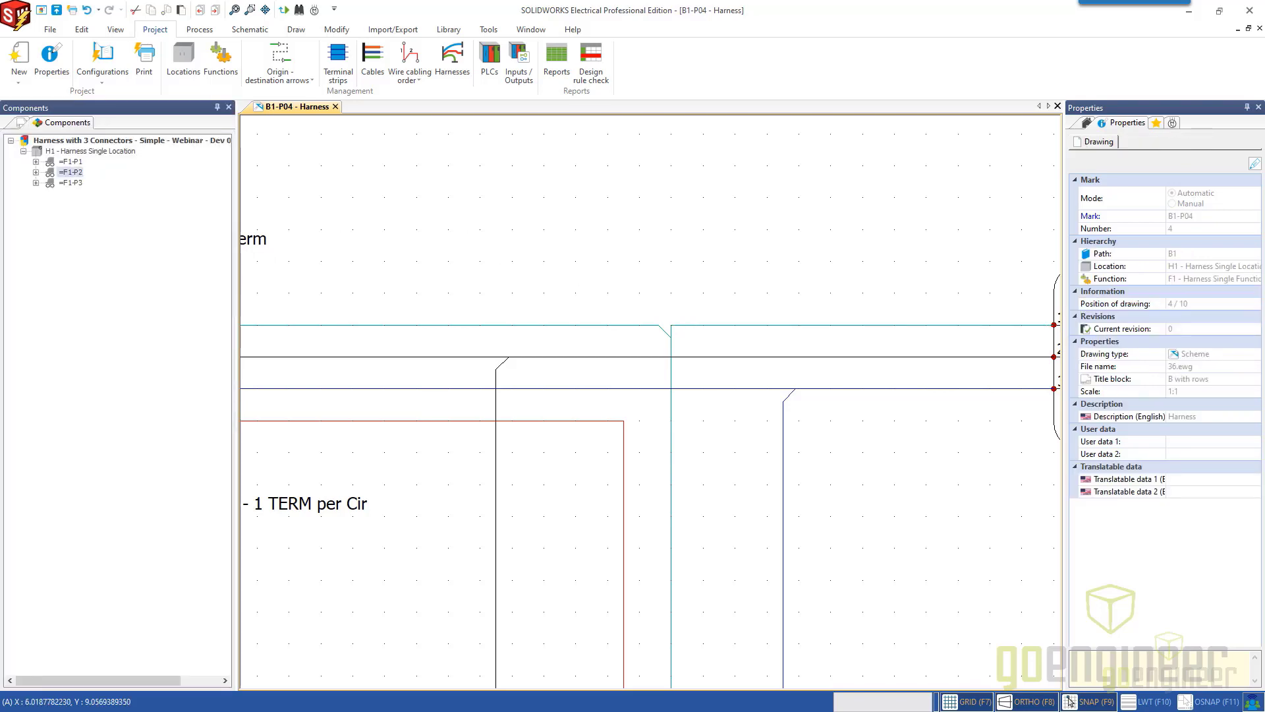
Insert the Bump symbol from the wiring systems class where the black P3 branch crosses the red wire.
scroll(586, 283, down, 2)
middle_drag(586, 282, 621, 270)
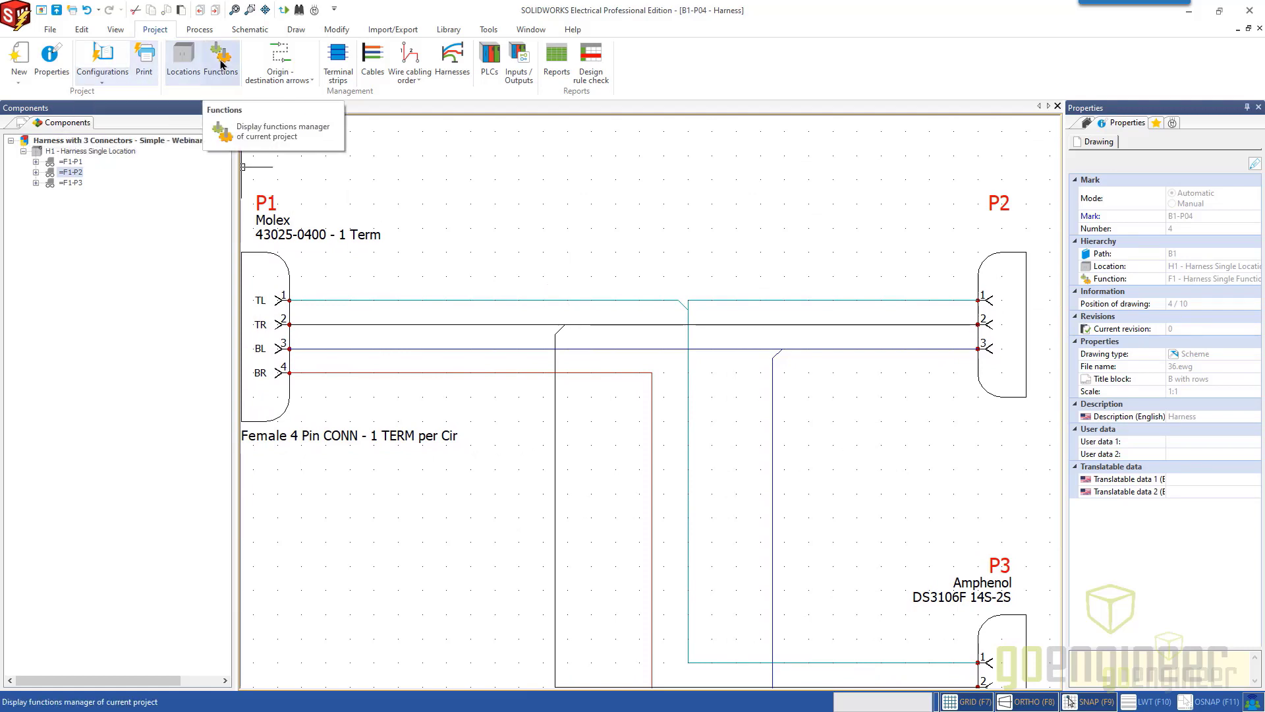
click(248, 29)
click(119, 58)
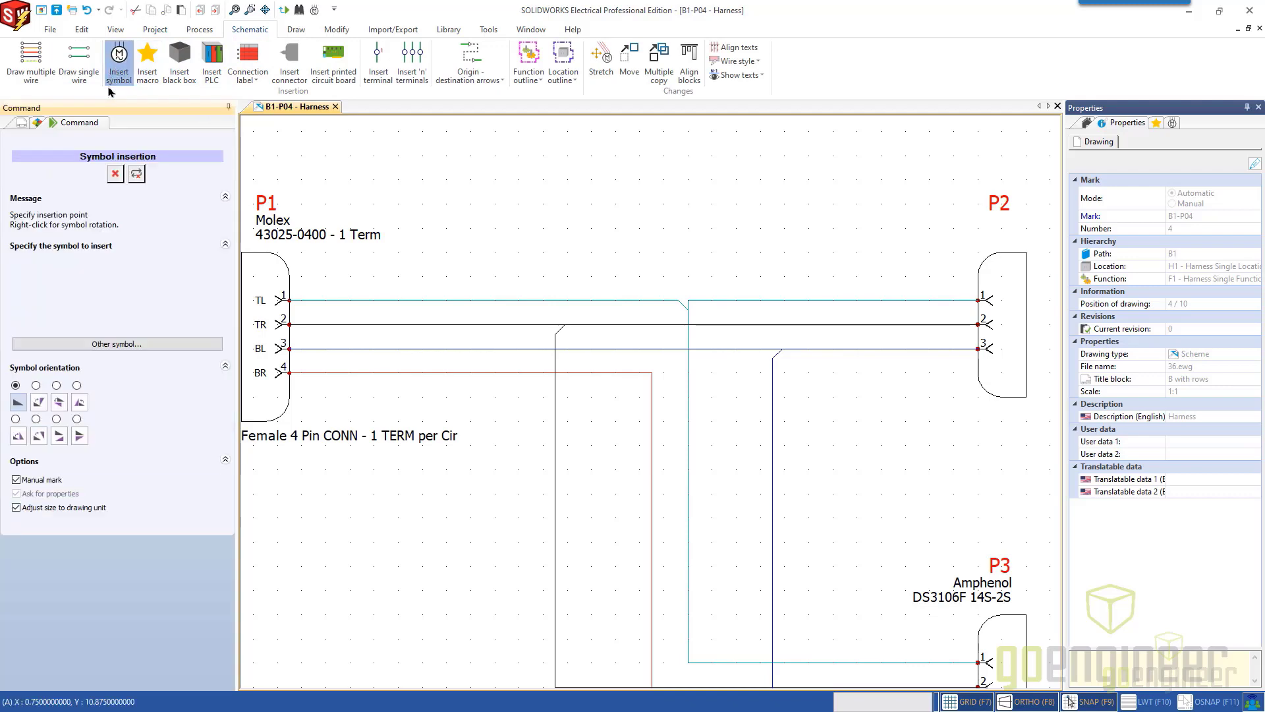
click(117, 344)
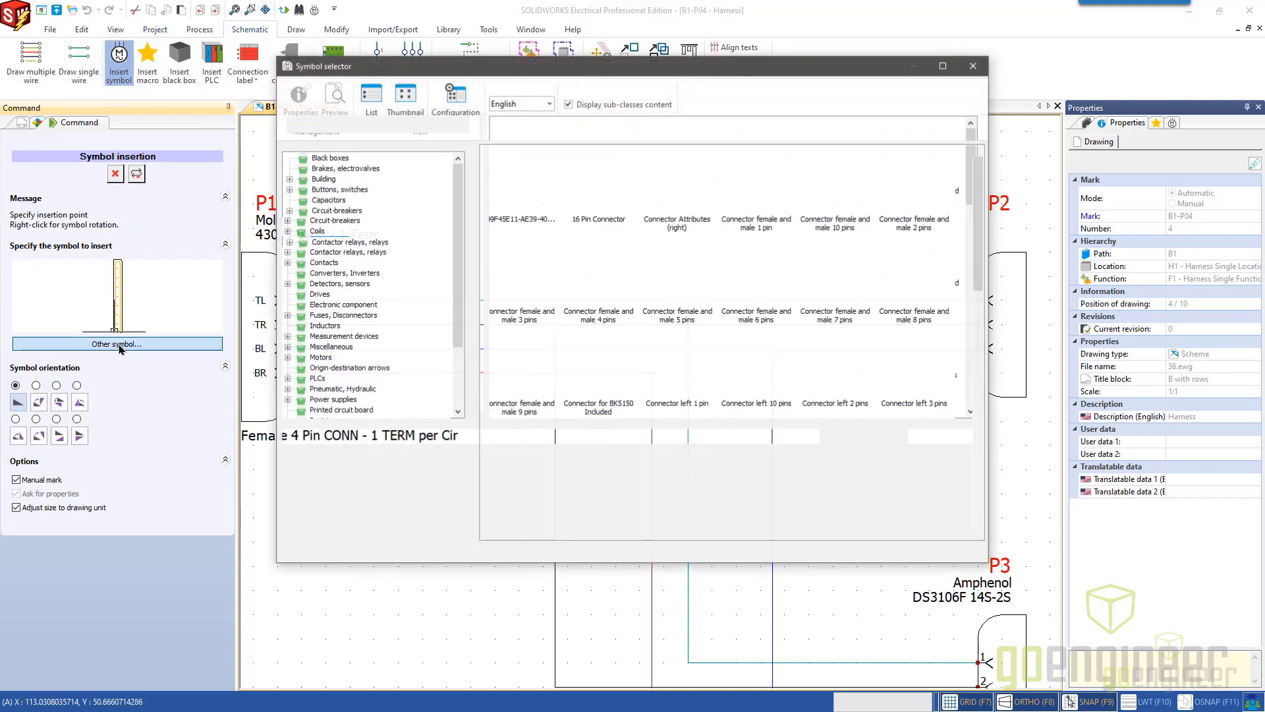
click(325, 506)
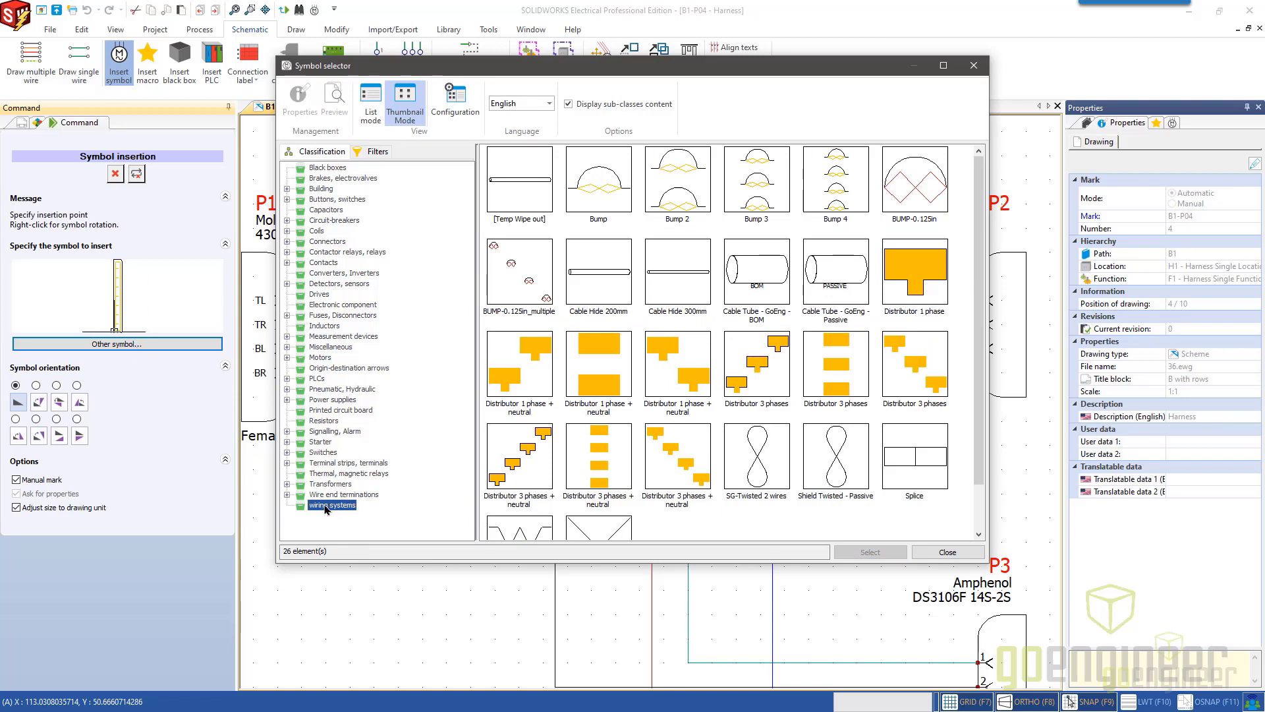
click(602, 184)
double_click(603, 185)
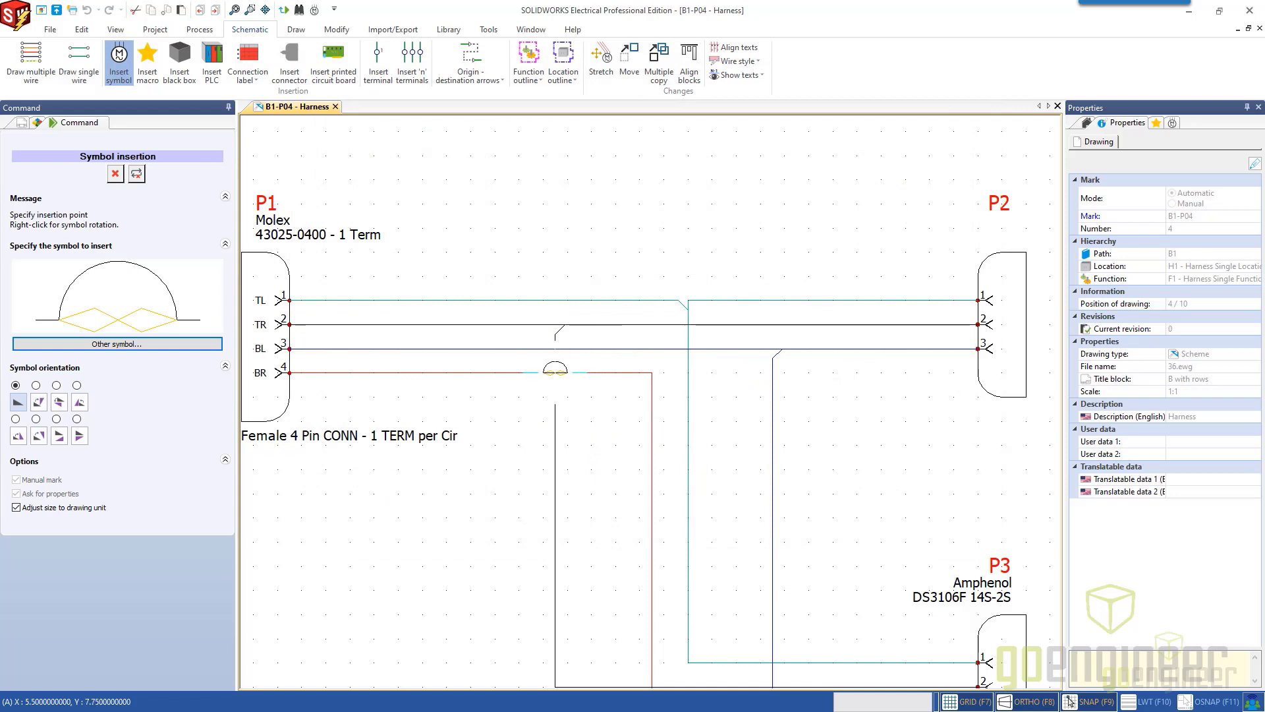
click(573, 398)
scroll(573, 398, up, 5)
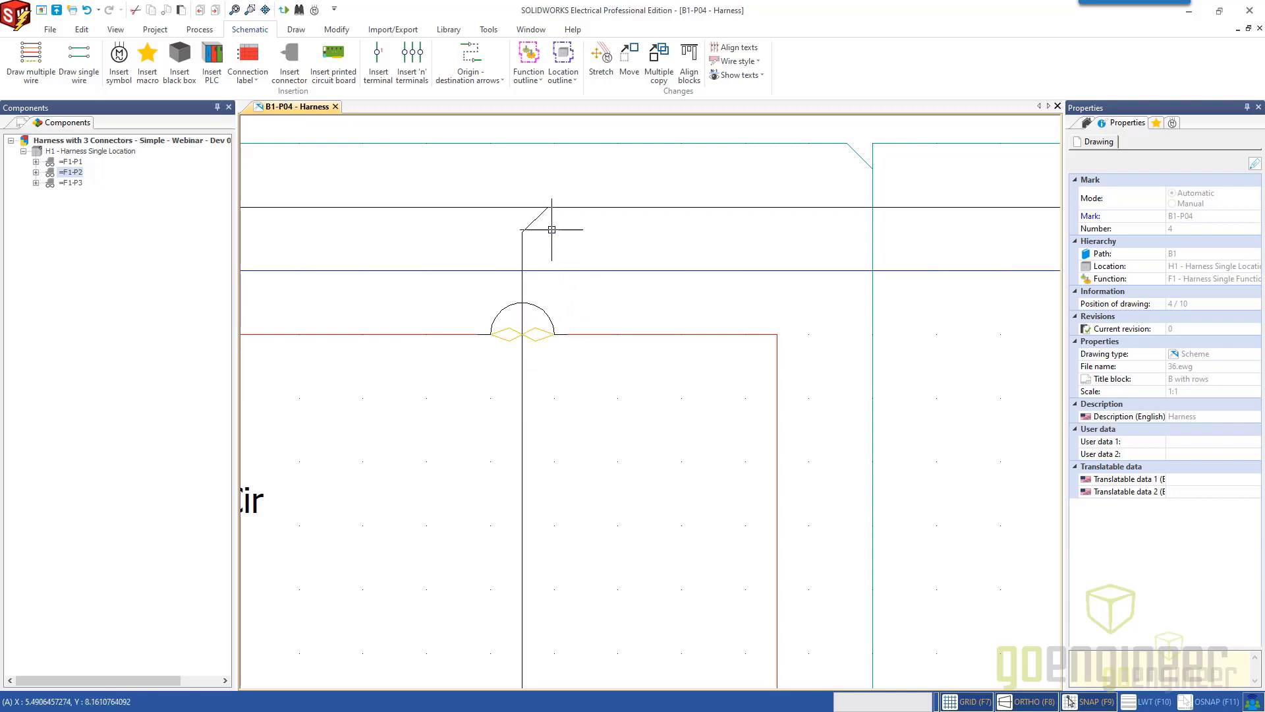
Move the Bump symbol off the wire crossing into empty space and put it back on the crossing.
click(547, 313)
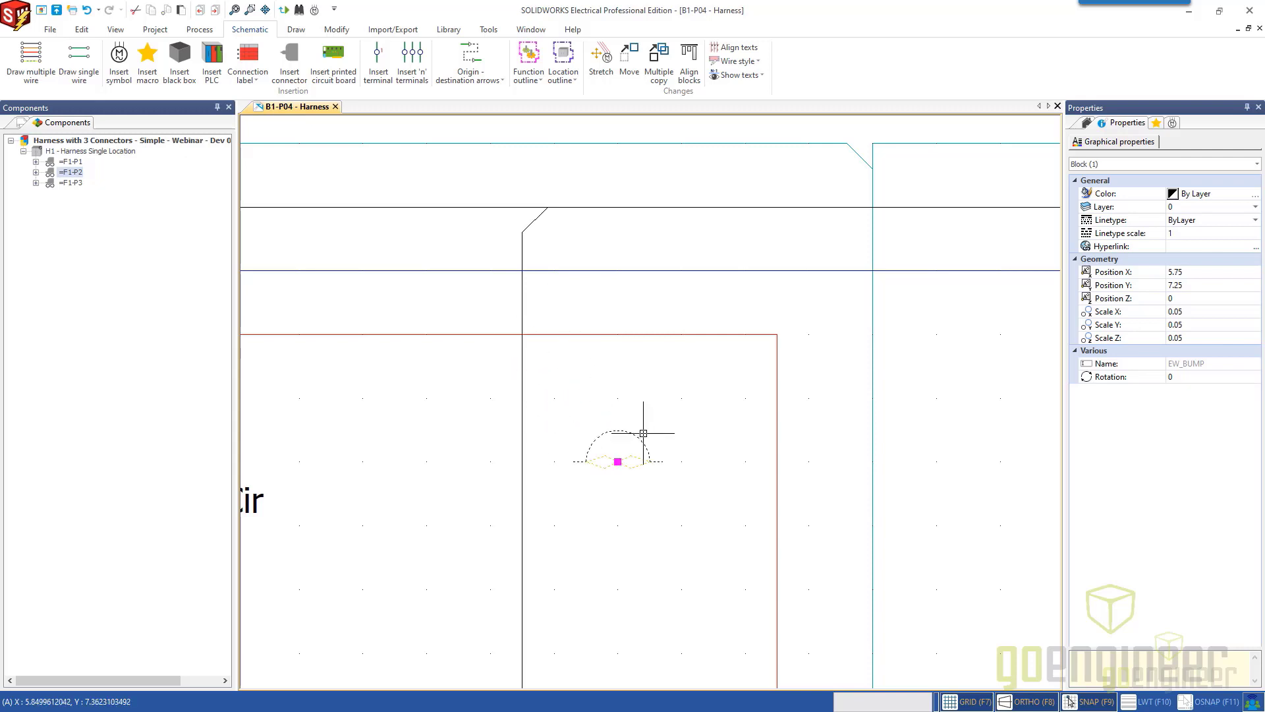
click(647, 459)
click(638, 436)
drag(639, 433, 560, 313)
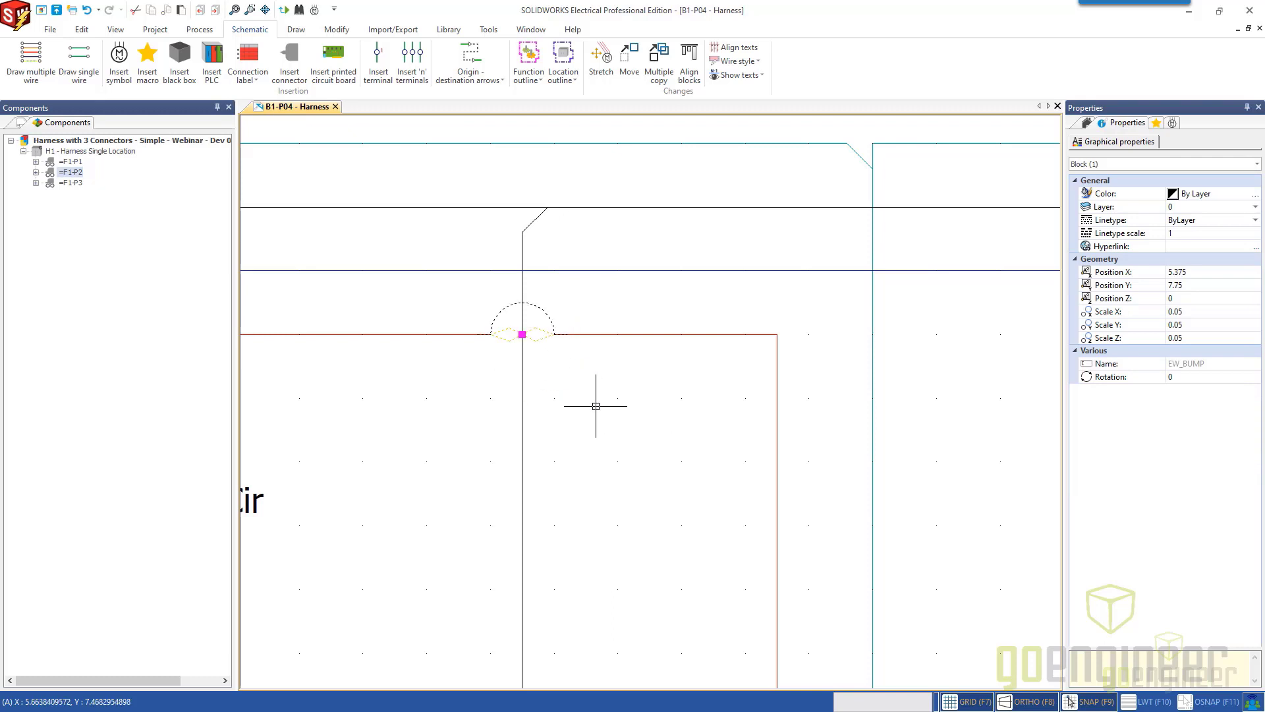
key(Escape)
Examine the shield symbols offered in the Miscellaneous class of the symbol library.
scroll(634, 444, down, 5)
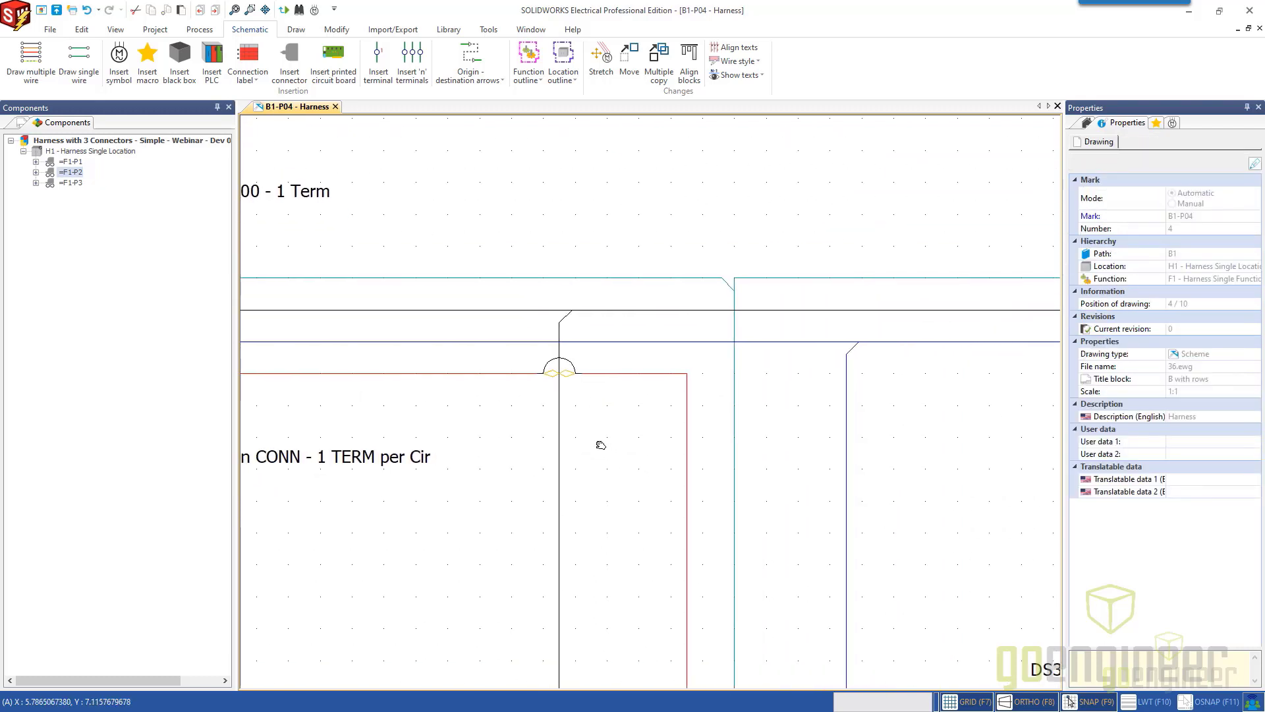
scroll(522, 433, down, 1)
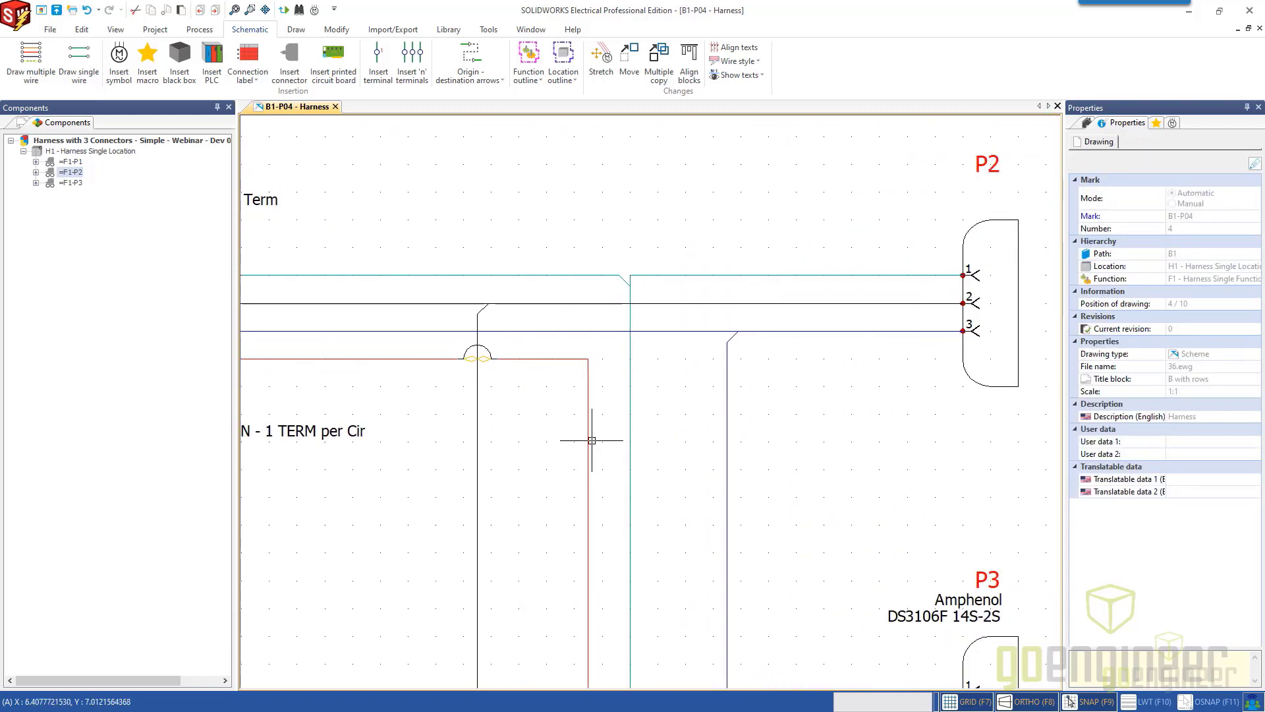
click(119, 66)
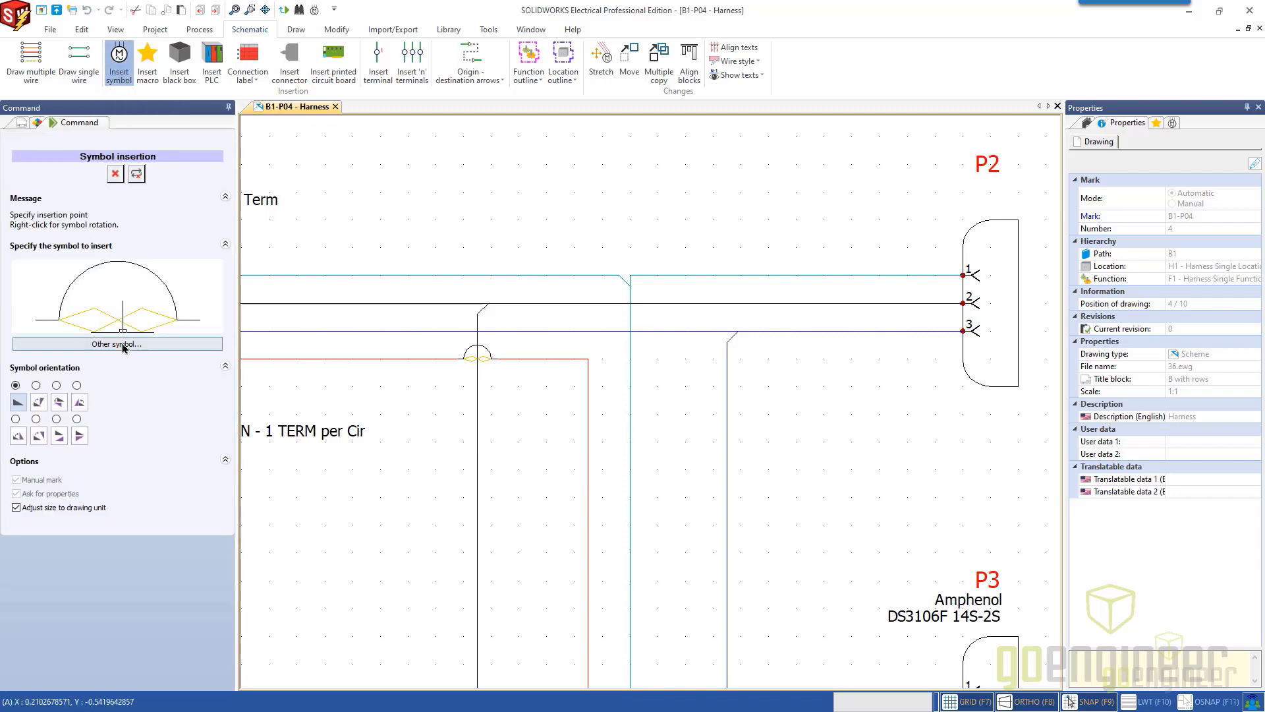
click(124, 344)
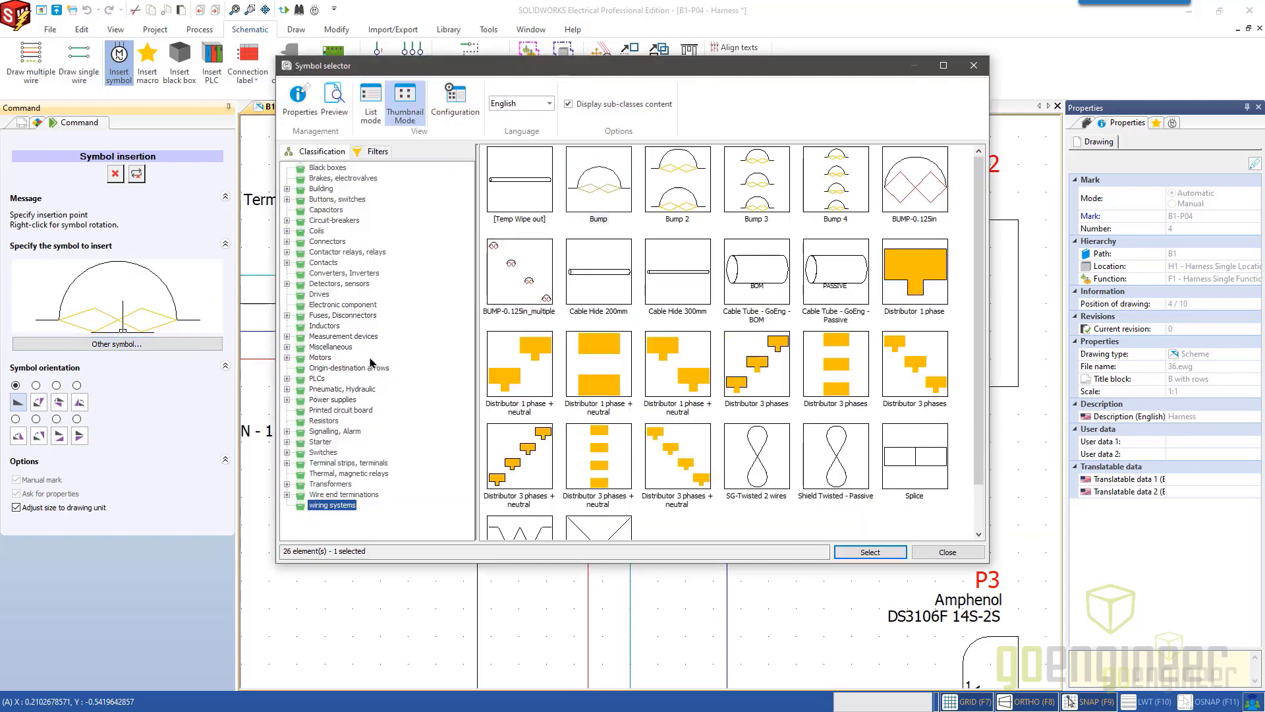
click(337, 348)
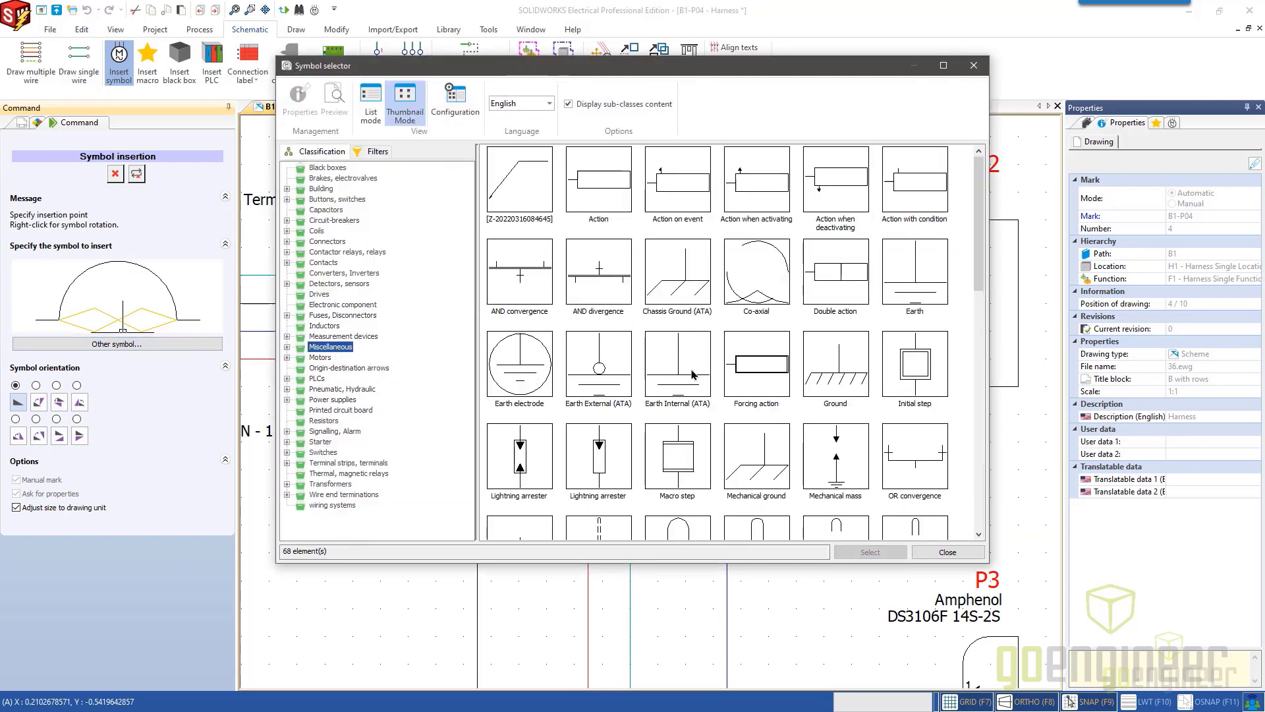
scroll(685, 396, down, 3)
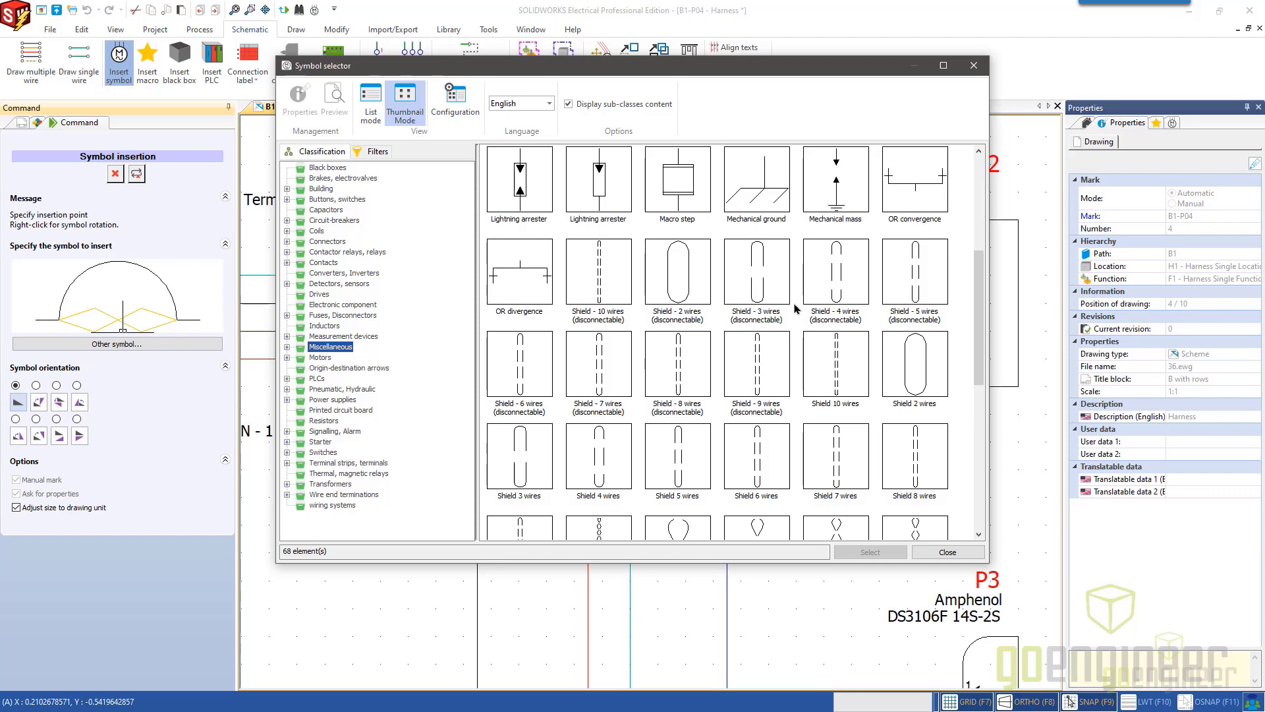
scroll(731, 438, down, 1)
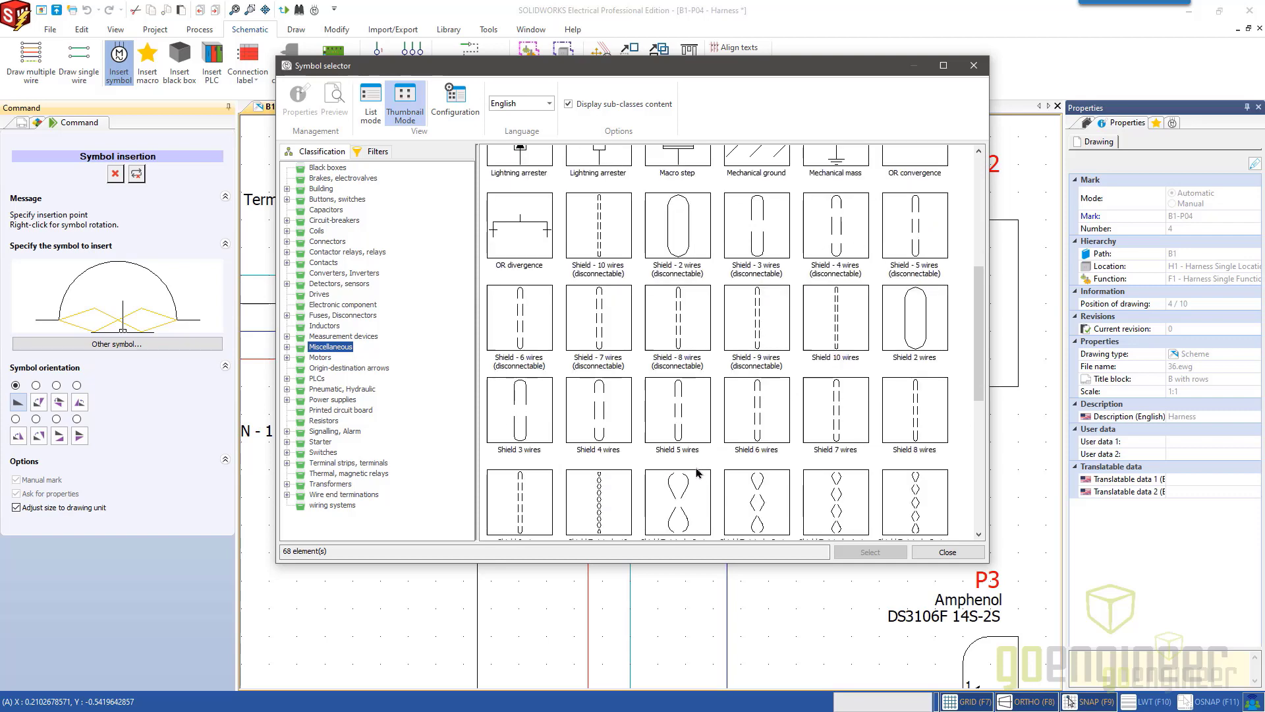
scroll(692, 461, down, 3)
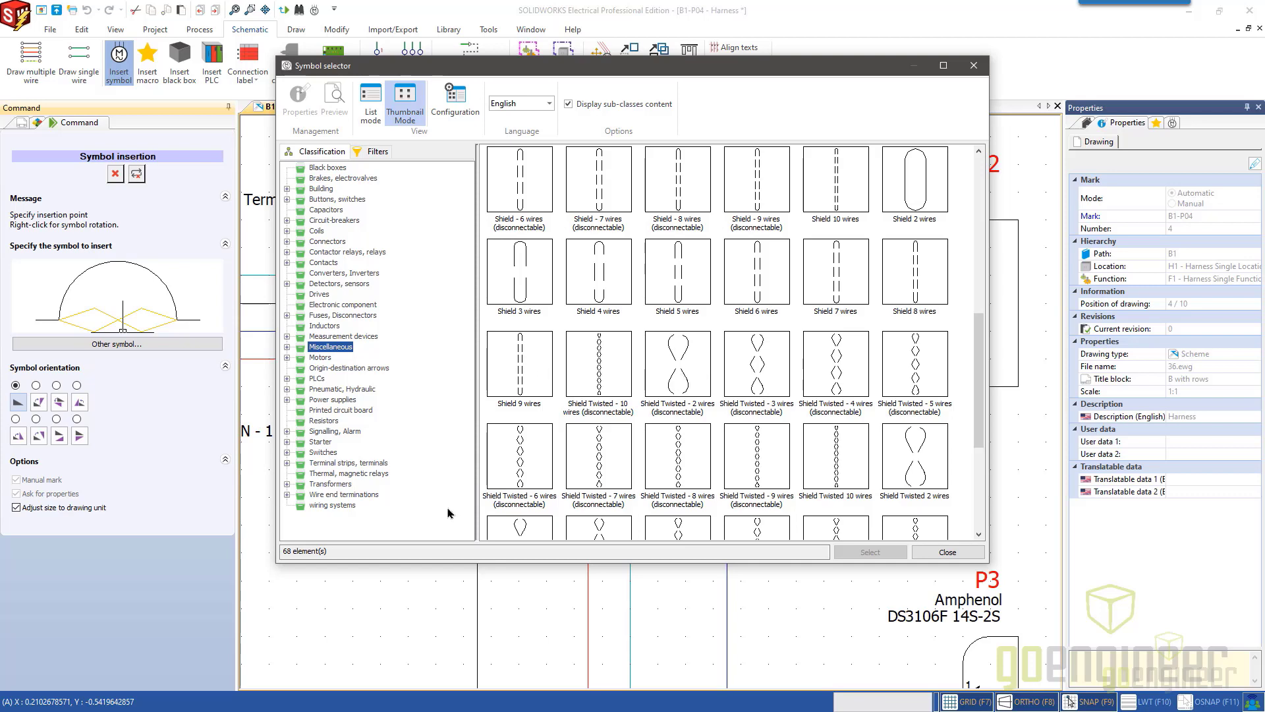
Check the properties of Shield Twisted - Passive in the wiring systems class and insert it across P1's wires 1 and 2.
click(333, 505)
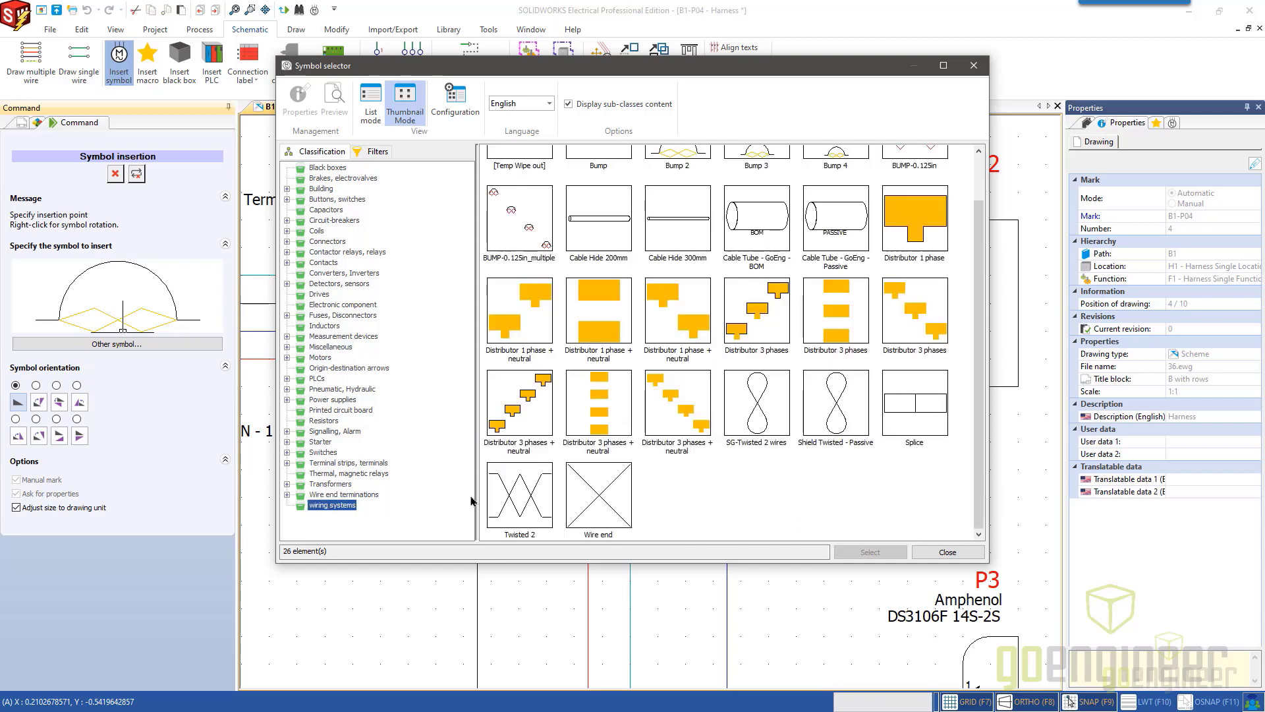
click(837, 403)
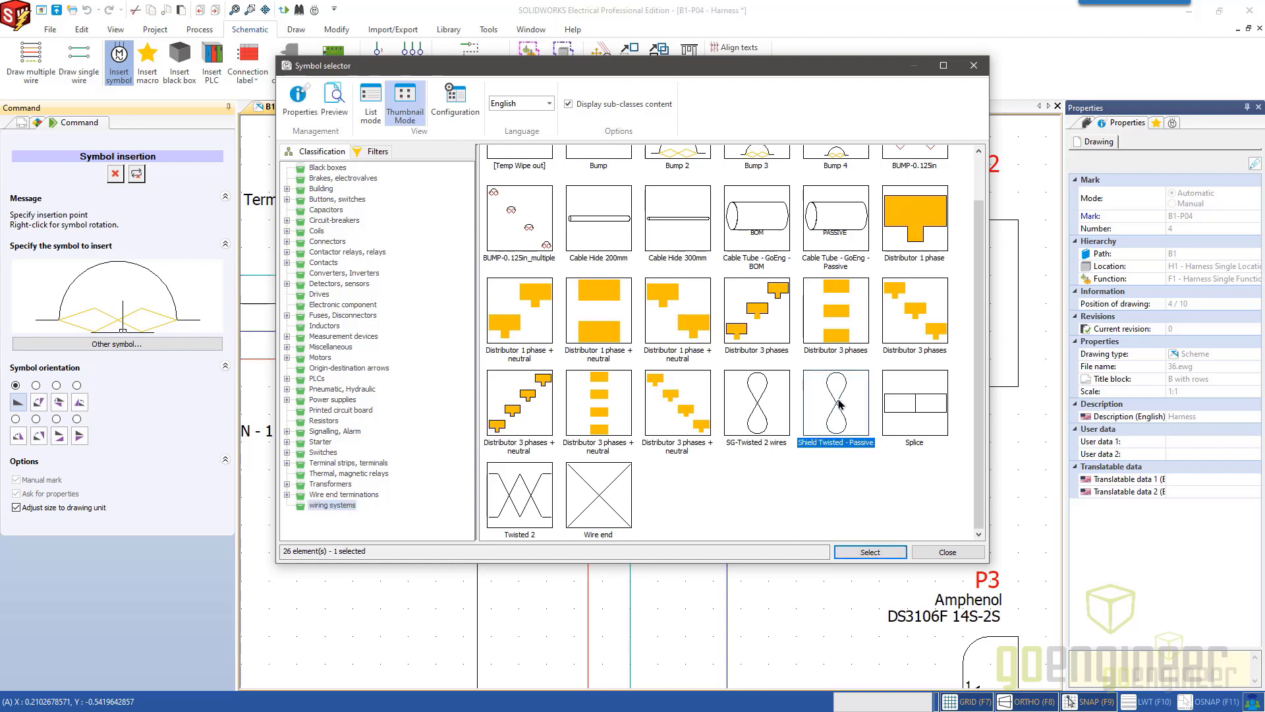
right_click(840, 404)
click(853, 431)
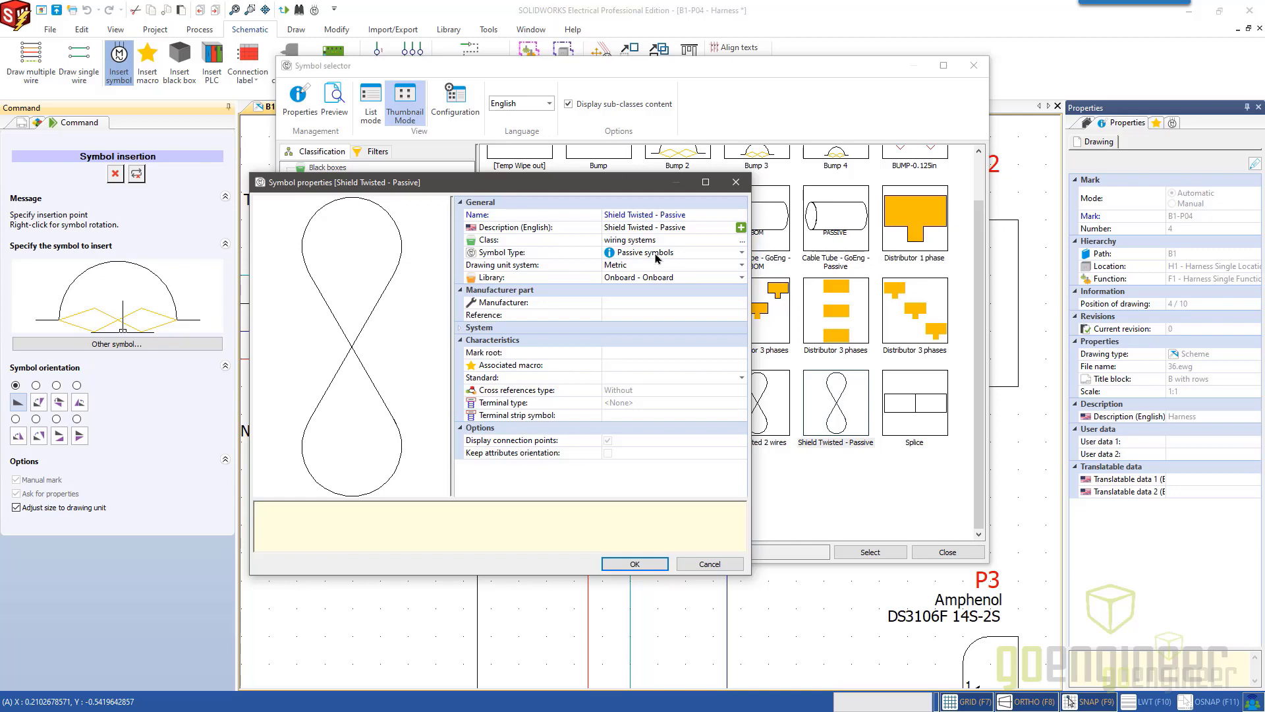
click(660, 564)
click(861, 552)
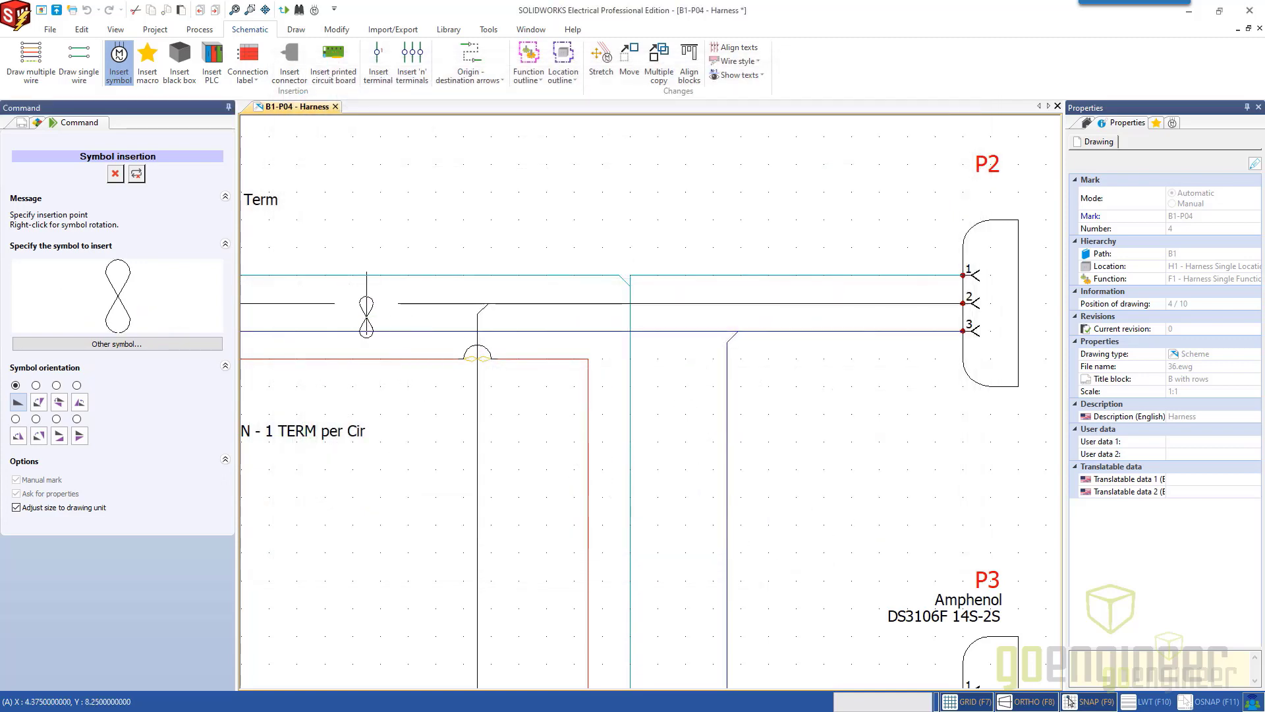
click(366, 303)
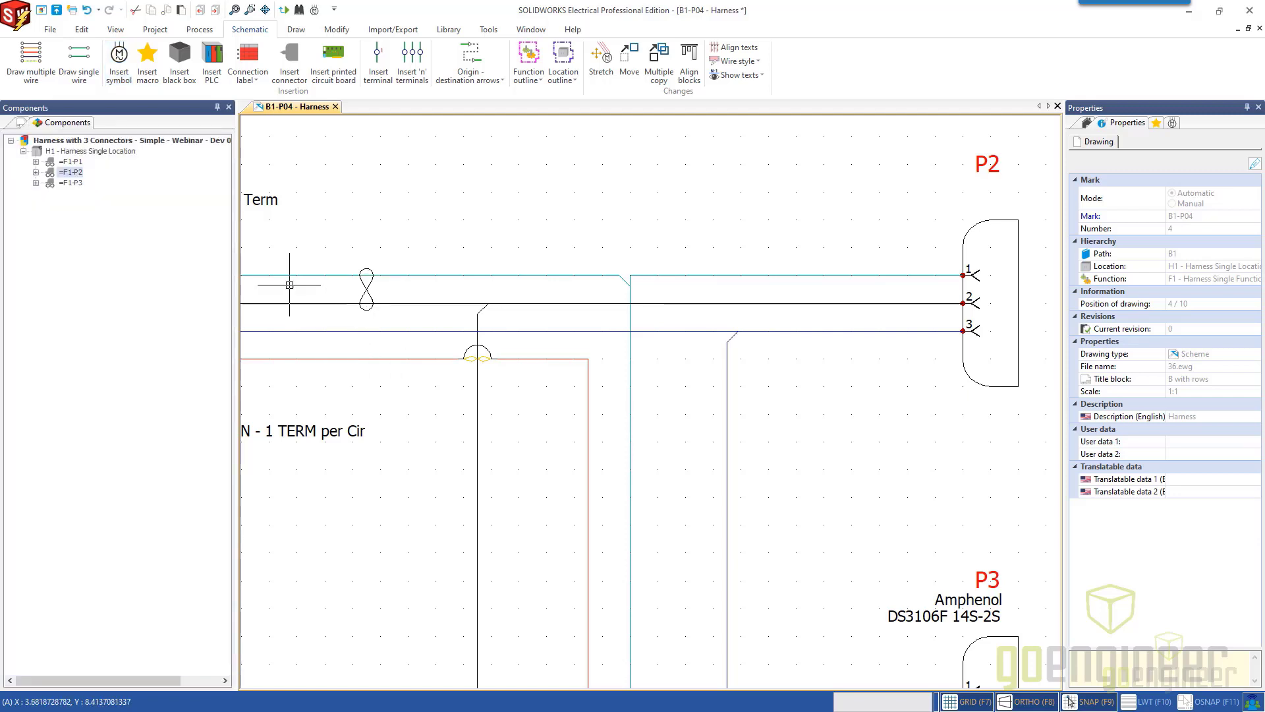
Insert a second Shield Twisted - Passive symbol across P1's wires 3 and 4.
click(128, 77)
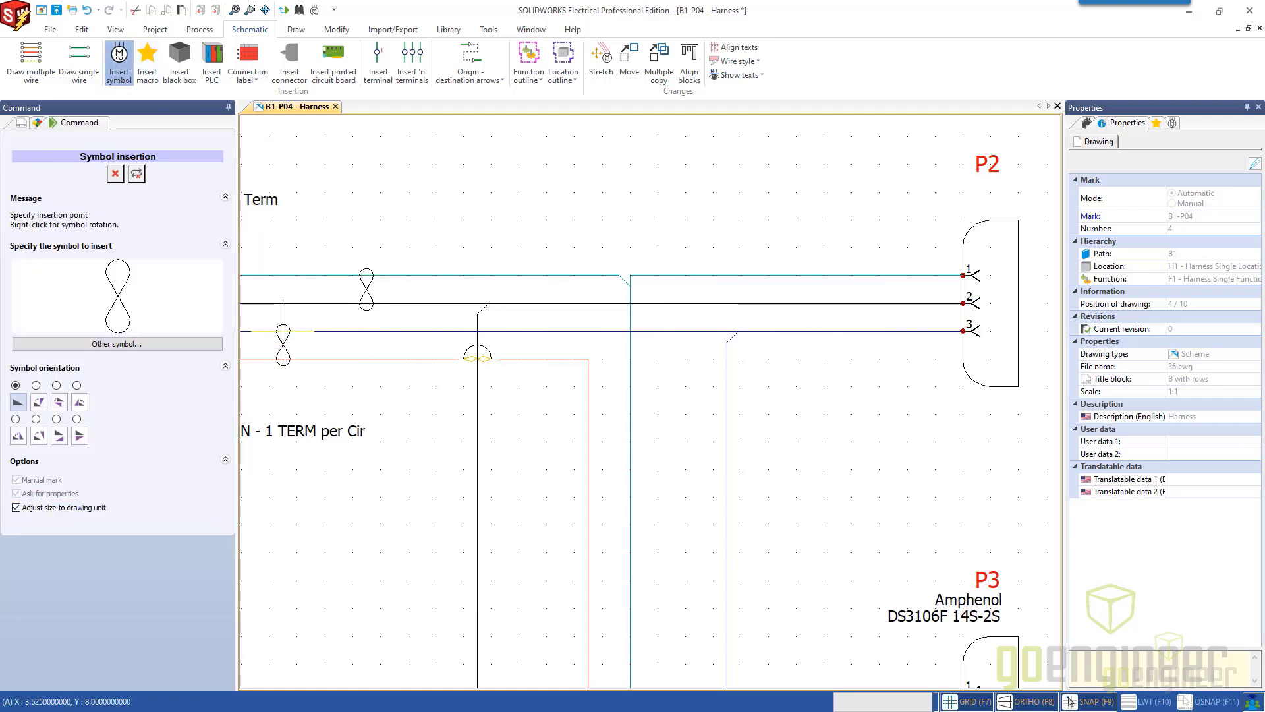
click(283, 330)
middle_drag(417, 429, 567, 417)
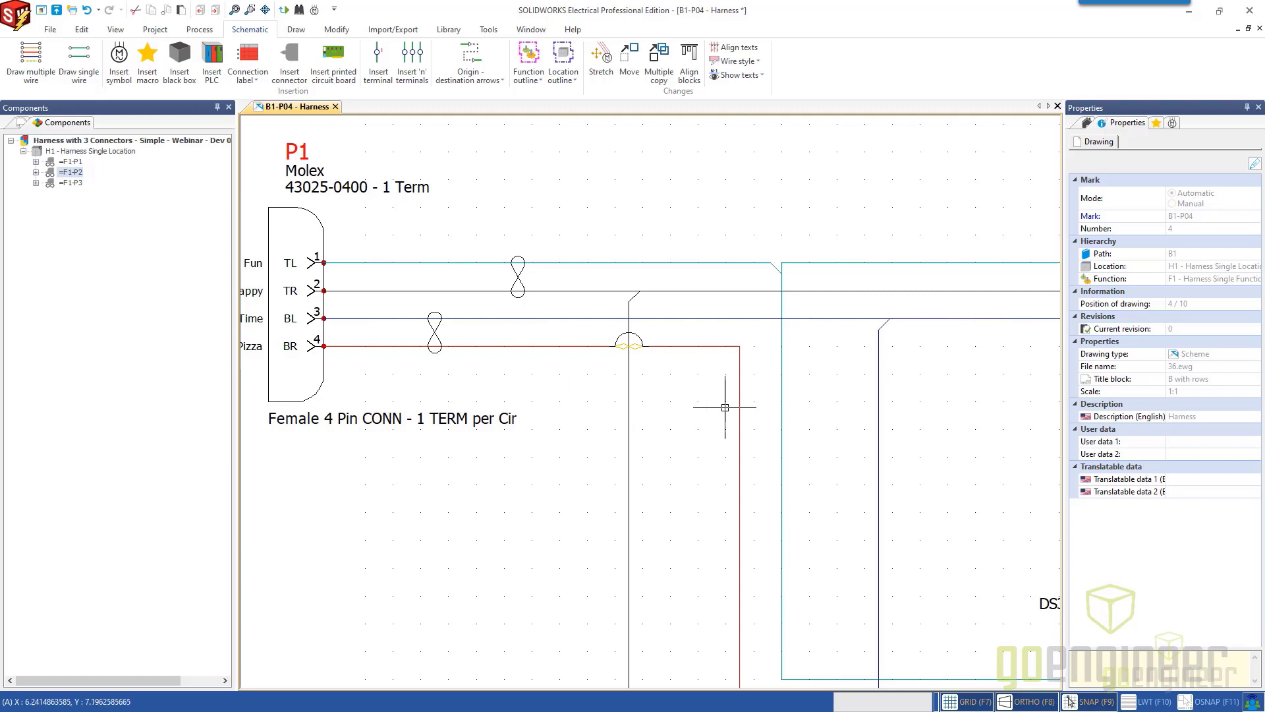
Insert the Cable Tube - GoEng - Passive symbol over the wires entering pins 2, 3 and 4 of P3.
scroll(791, 410, down, 1)
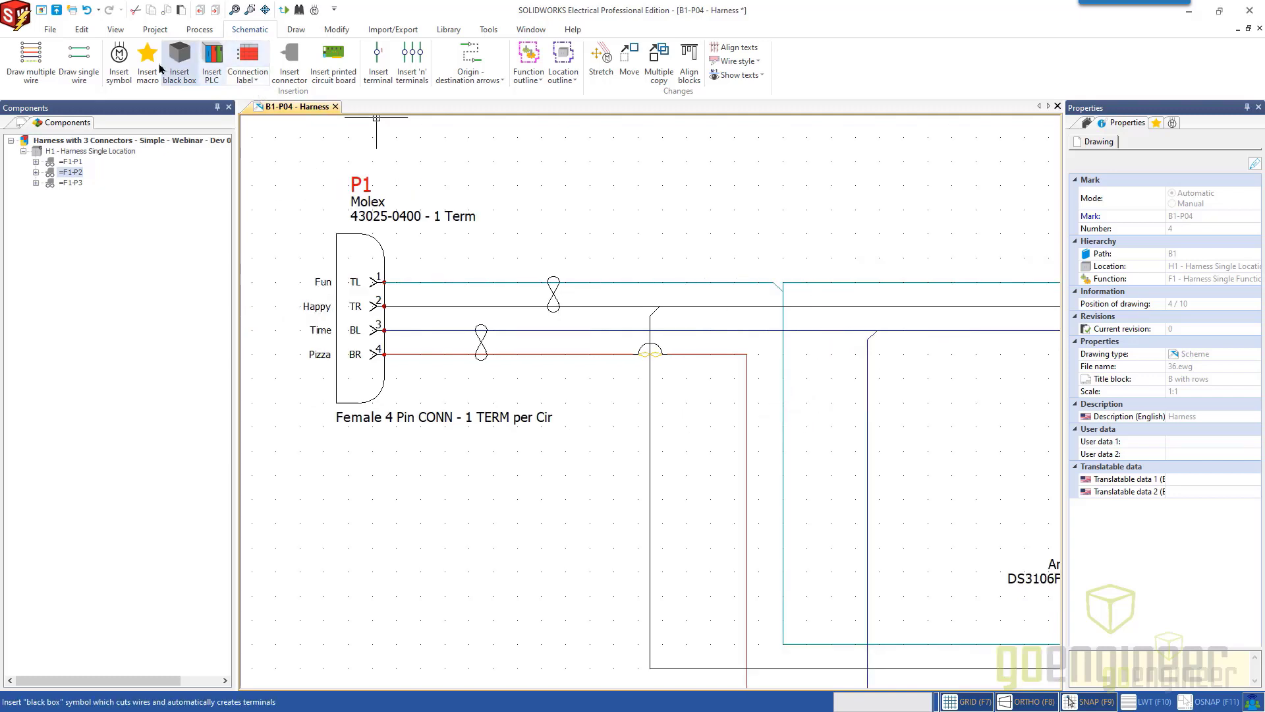
click(119, 58)
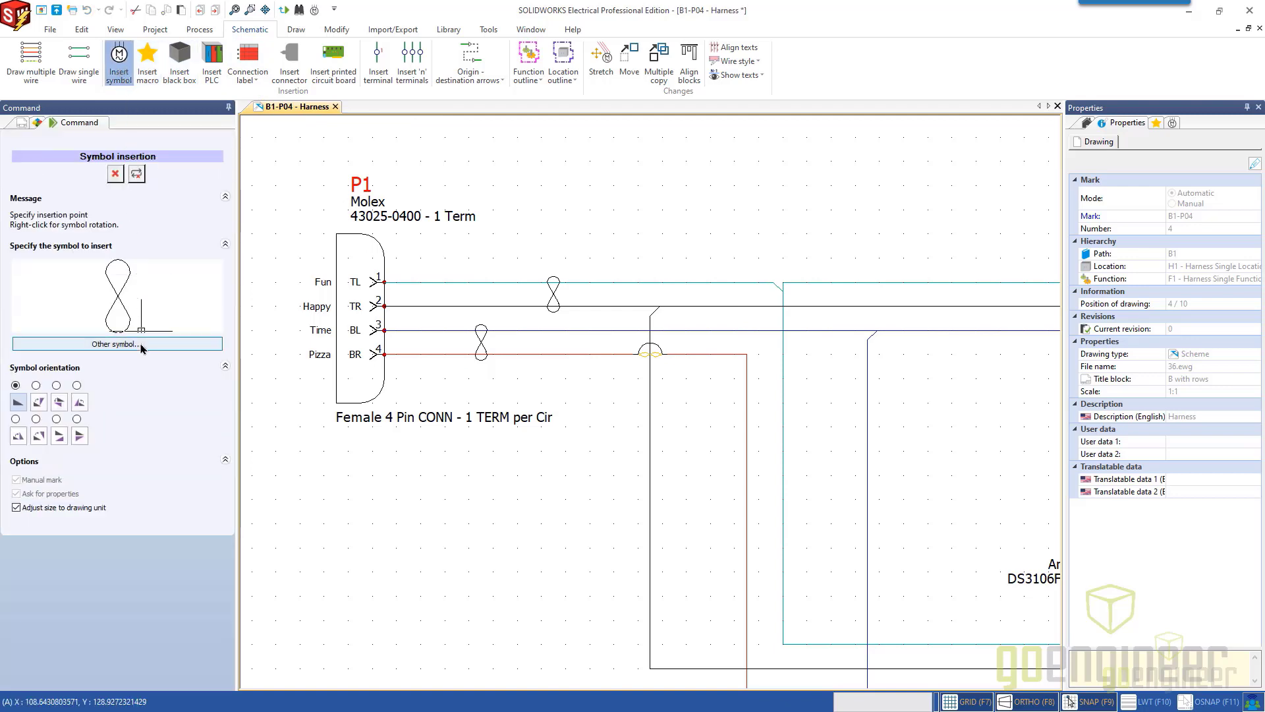
click(117, 343)
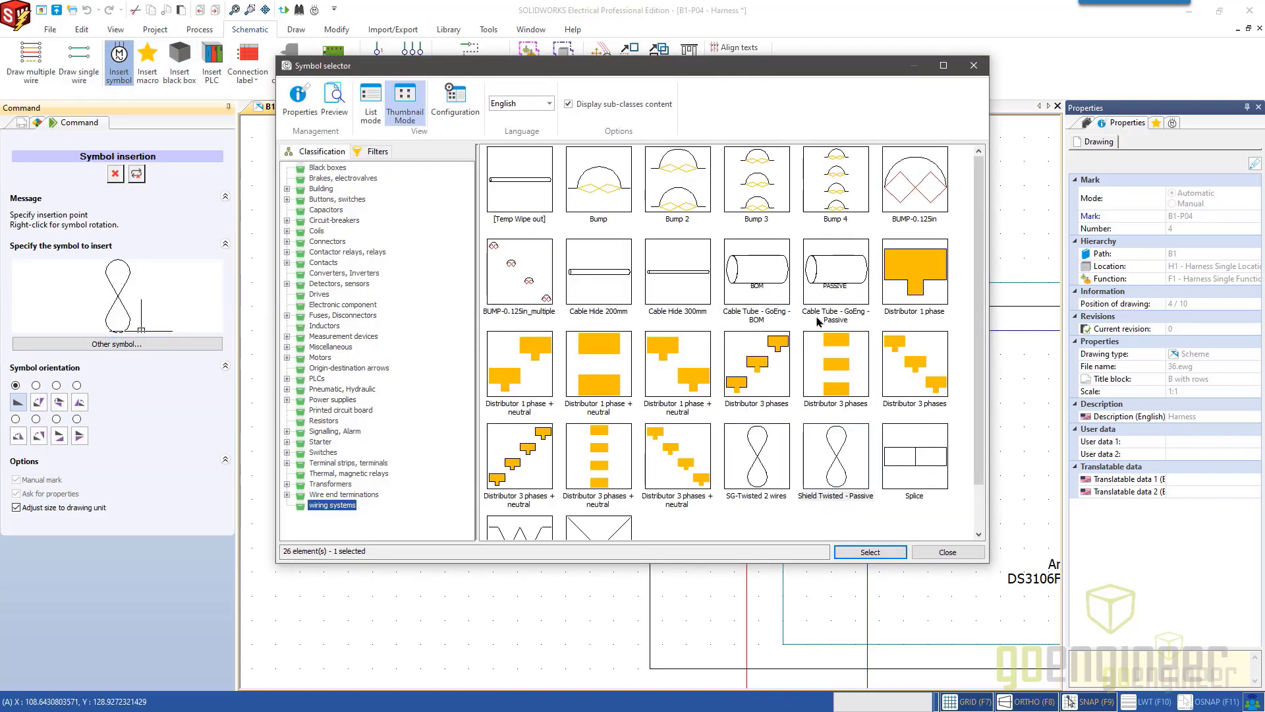
click(838, 282)
double_click(838, 282)
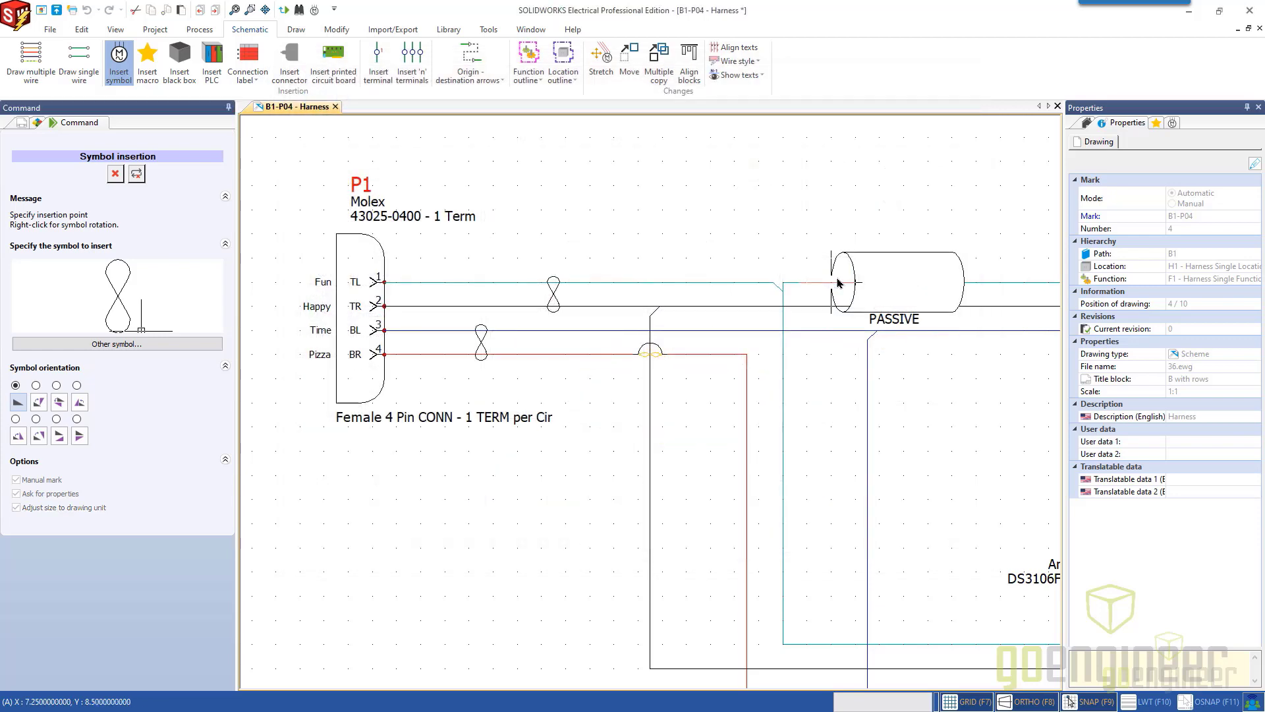
mouse_move(815, 390)
middle_down()
mouse_move(661, 243)
mouse_move(772, 280)
mouse_move(670, 175)
middle_up()
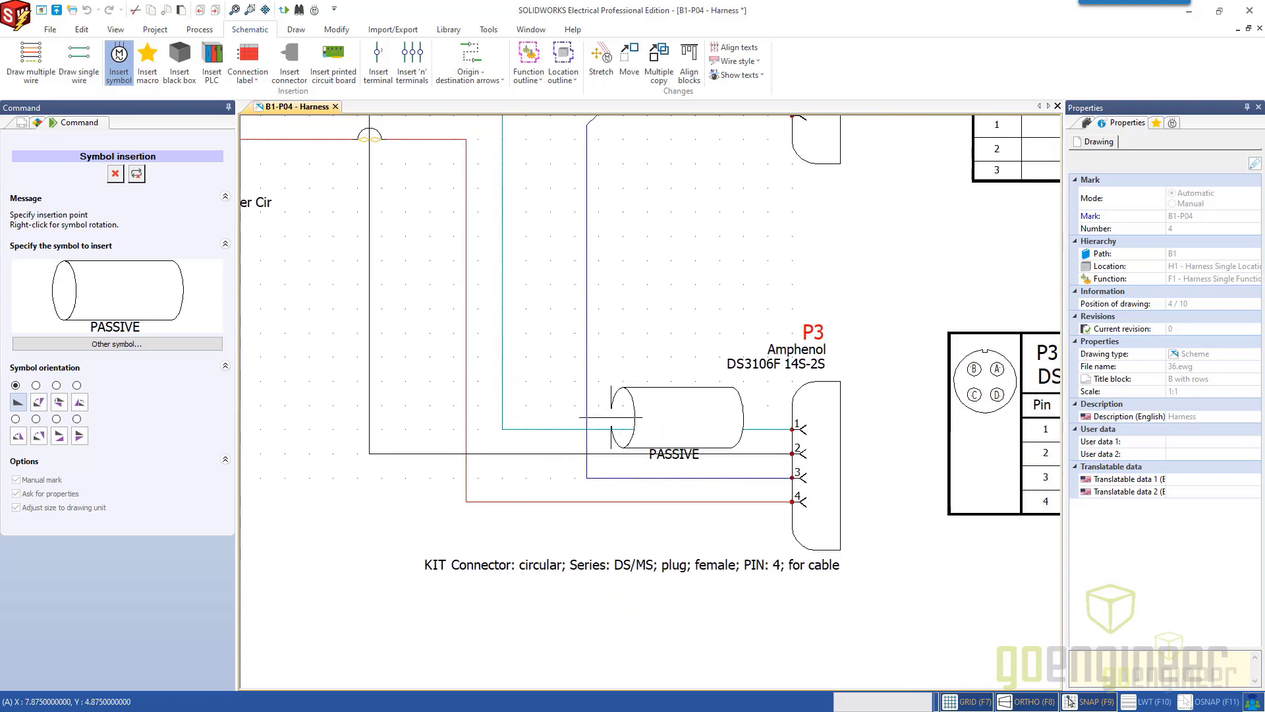
middle_drag(613, 414, 605, 286)
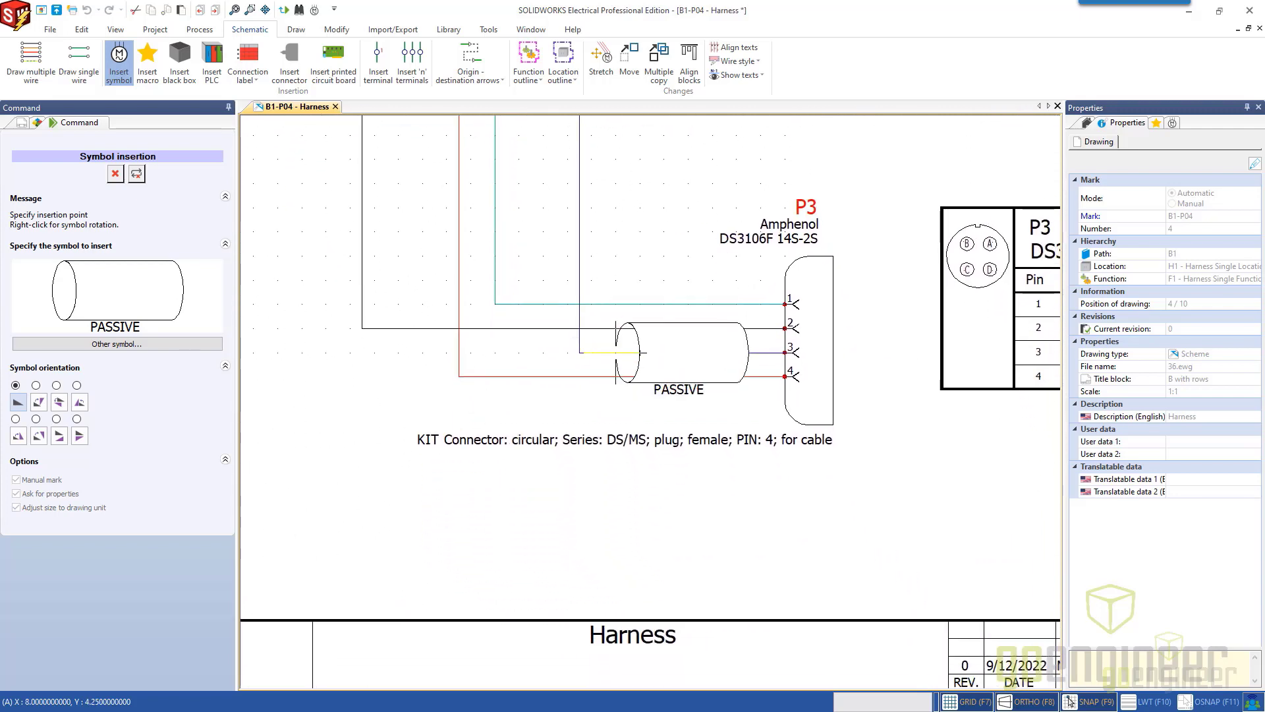
click(616, 353)
Open the definition of the cable tube symbol placed beside P3 for symbol editing.
scroll(655, 412, up, 1)
scroll(655, 412, up, 1)
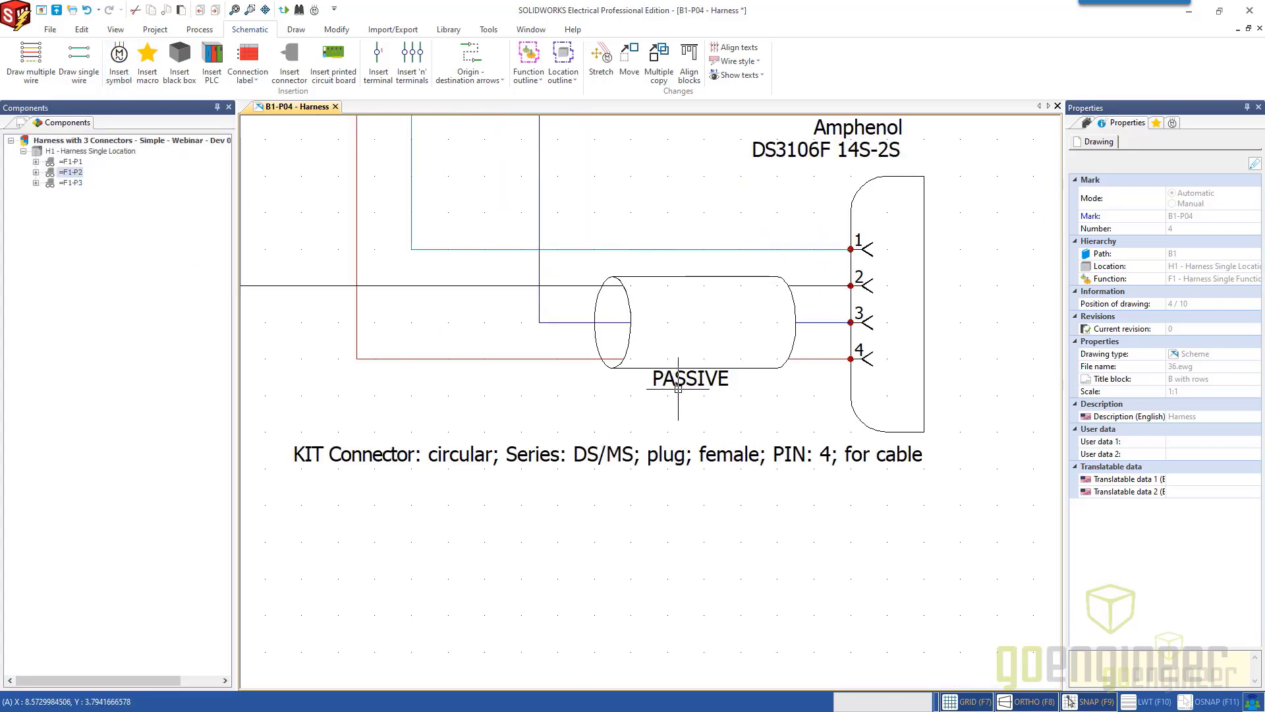
right_click(643, 371)
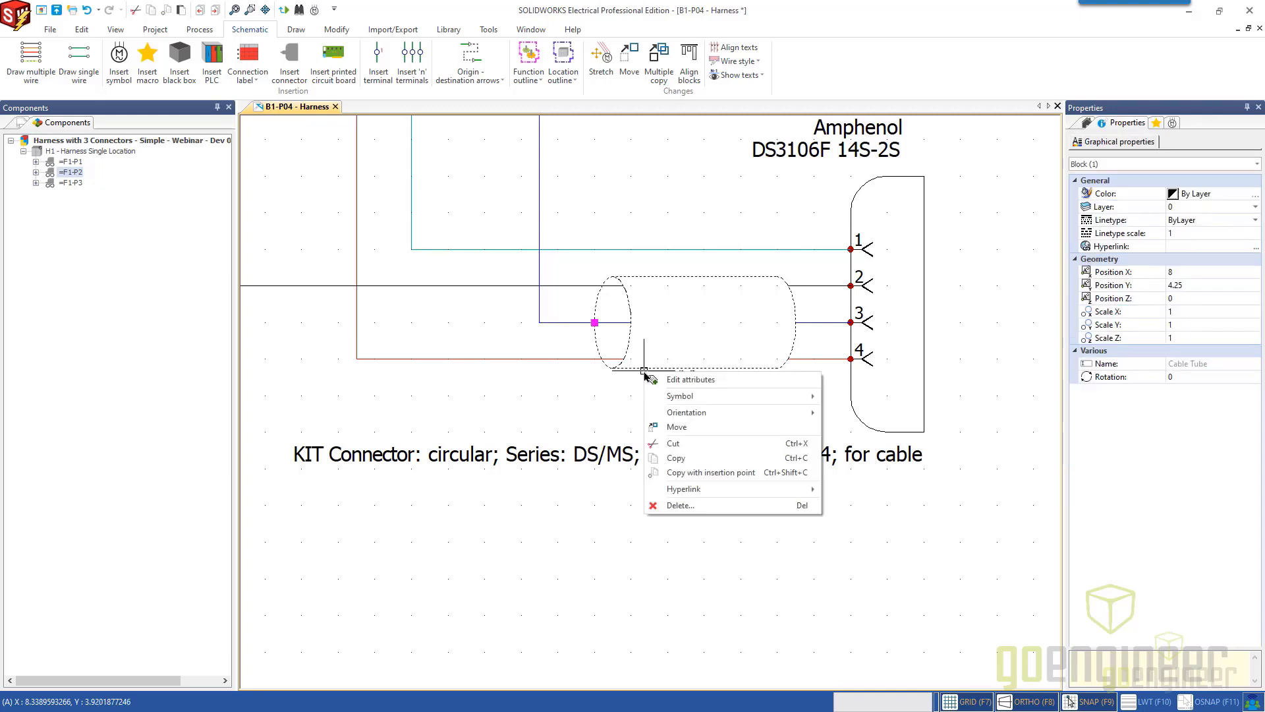
mouse_move(685, 413)
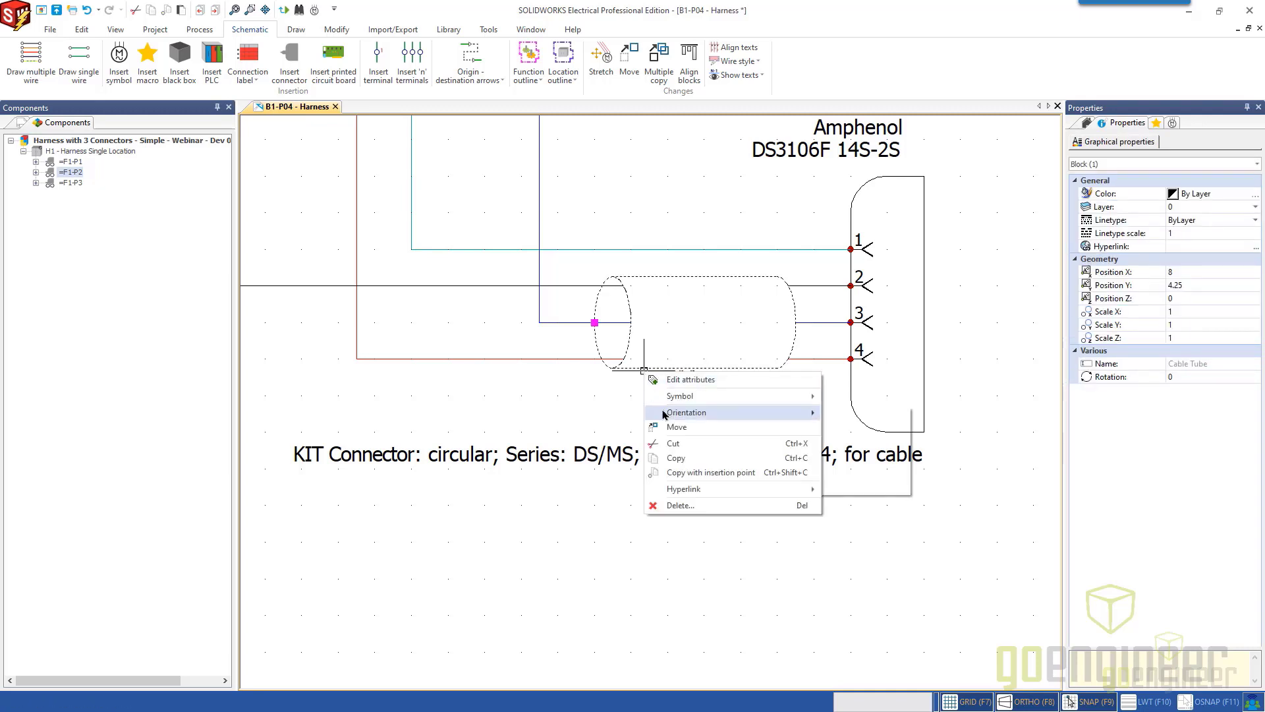
click(627, 405)
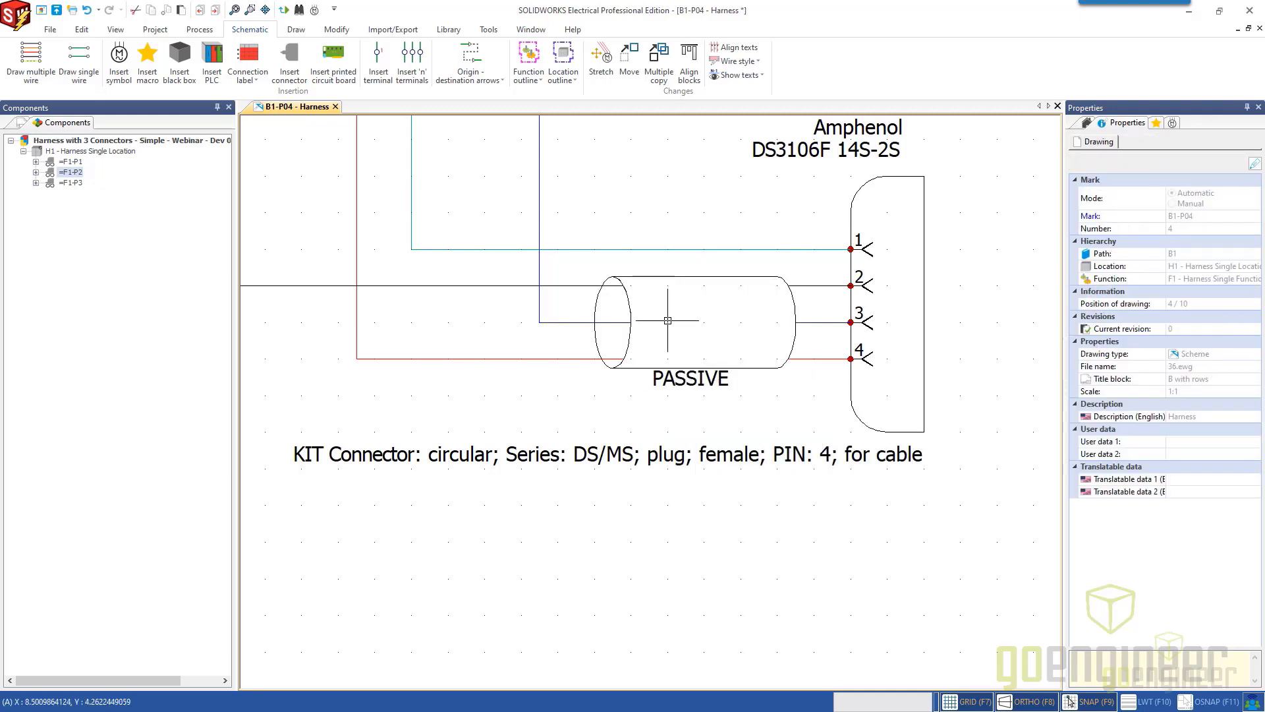
right_click(635, 371)
mouse_move(763, 396)
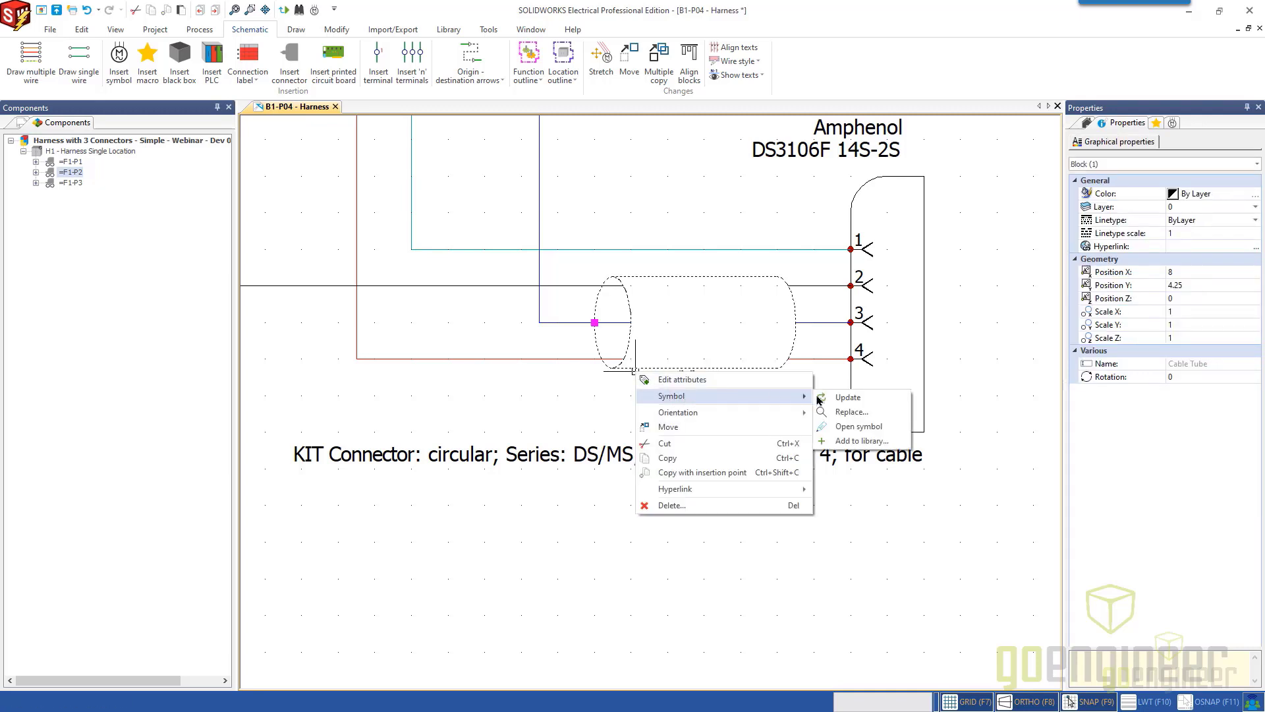
click(853, 432)
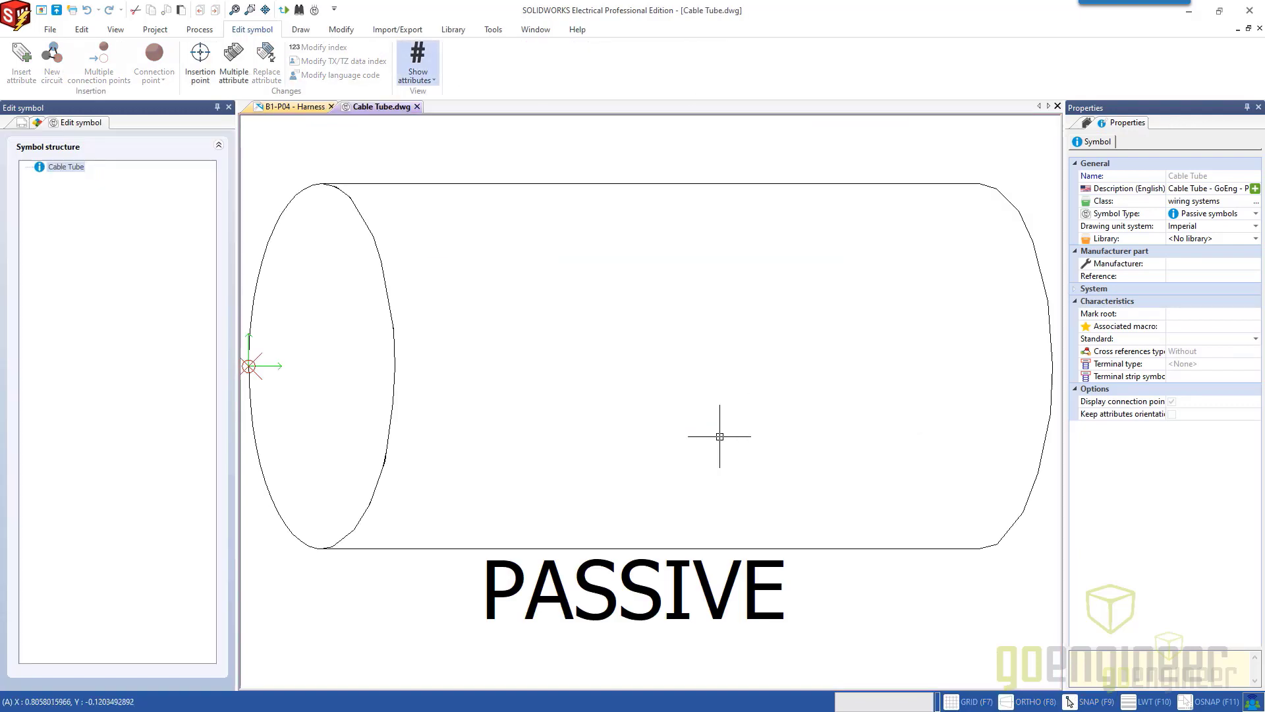
Examine the end ellipse and body outline that make up the cable tube symbol, and look at the Wipeout command.
scroll(664, 440, down, 1)
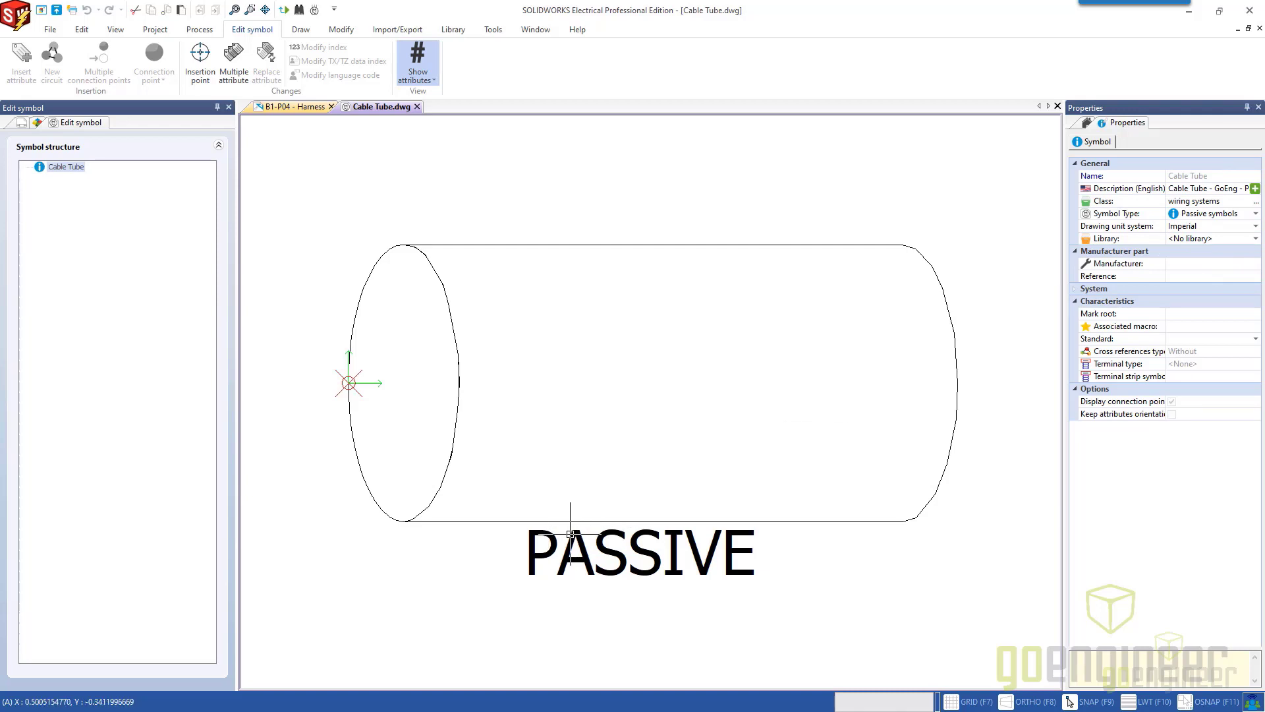
click(378, 506)
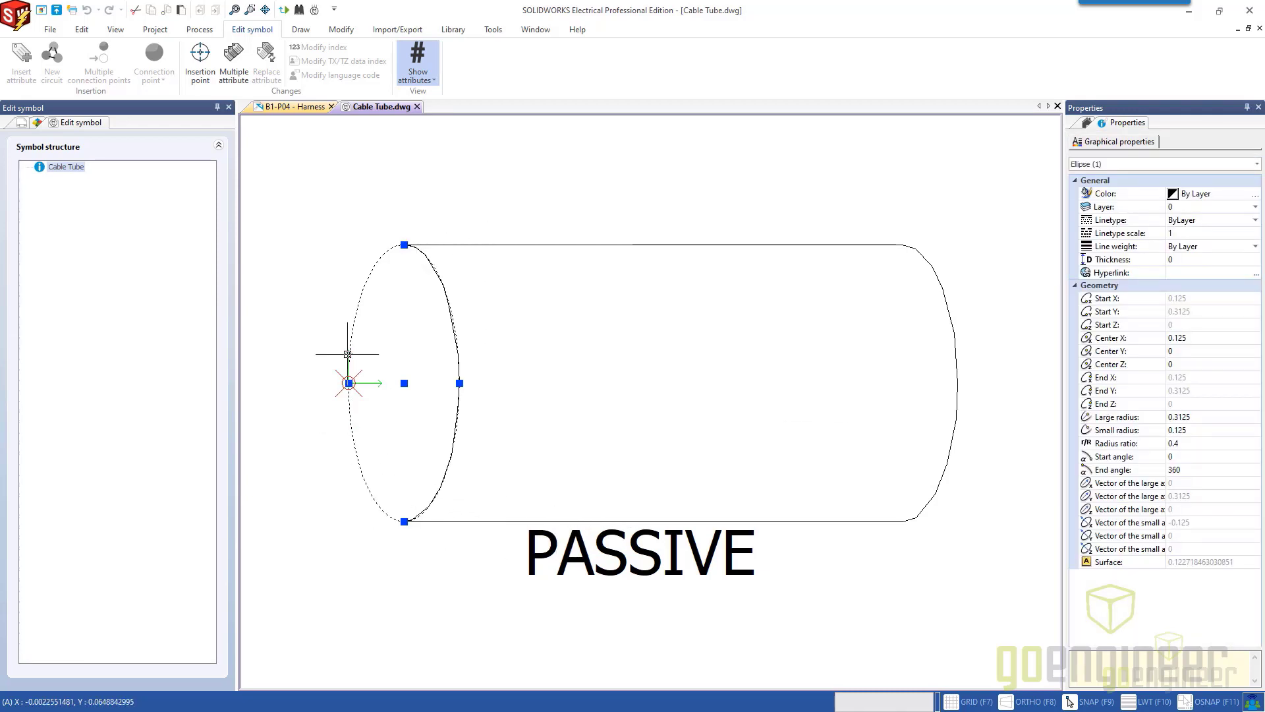
click(956, 404)
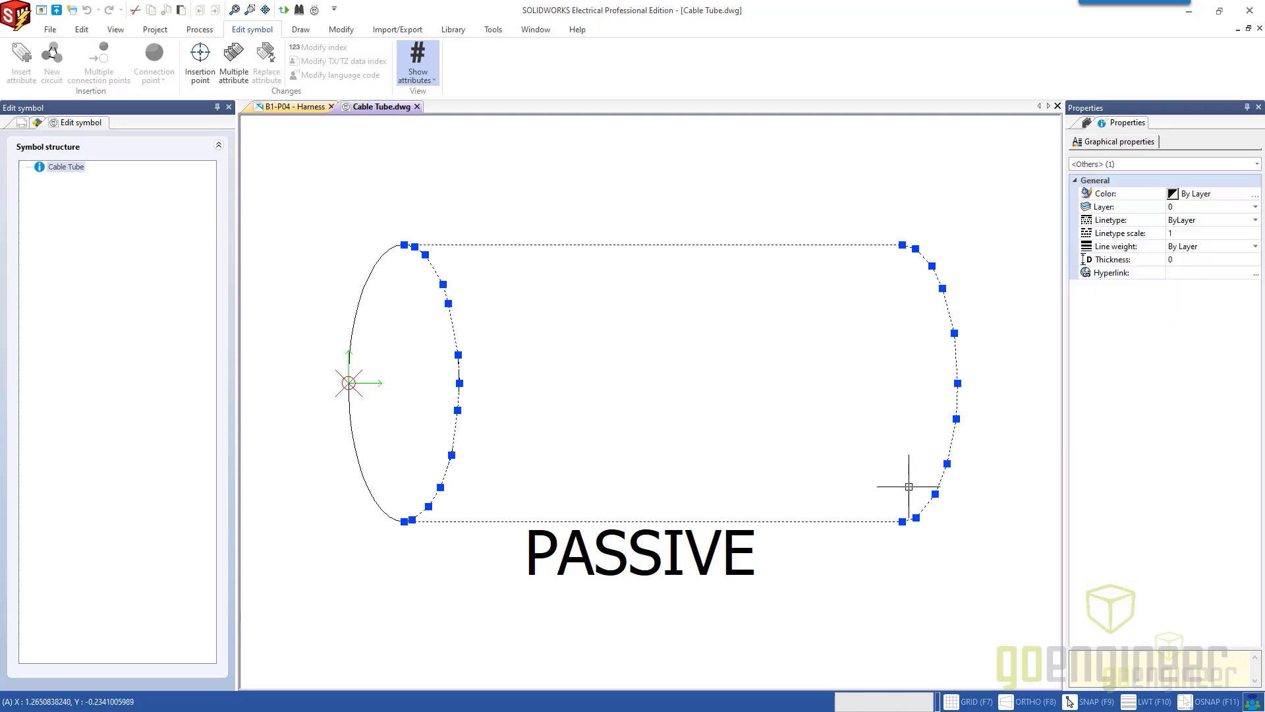
key(Escape)
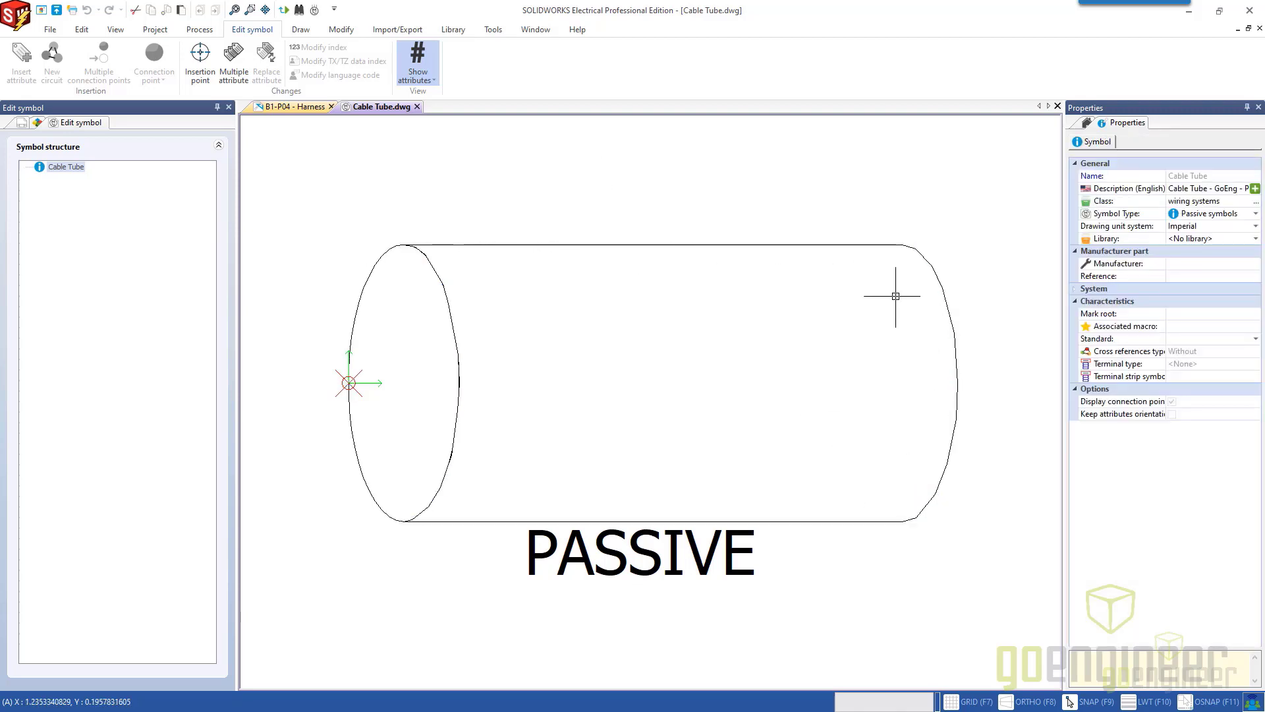
click(945, 285)
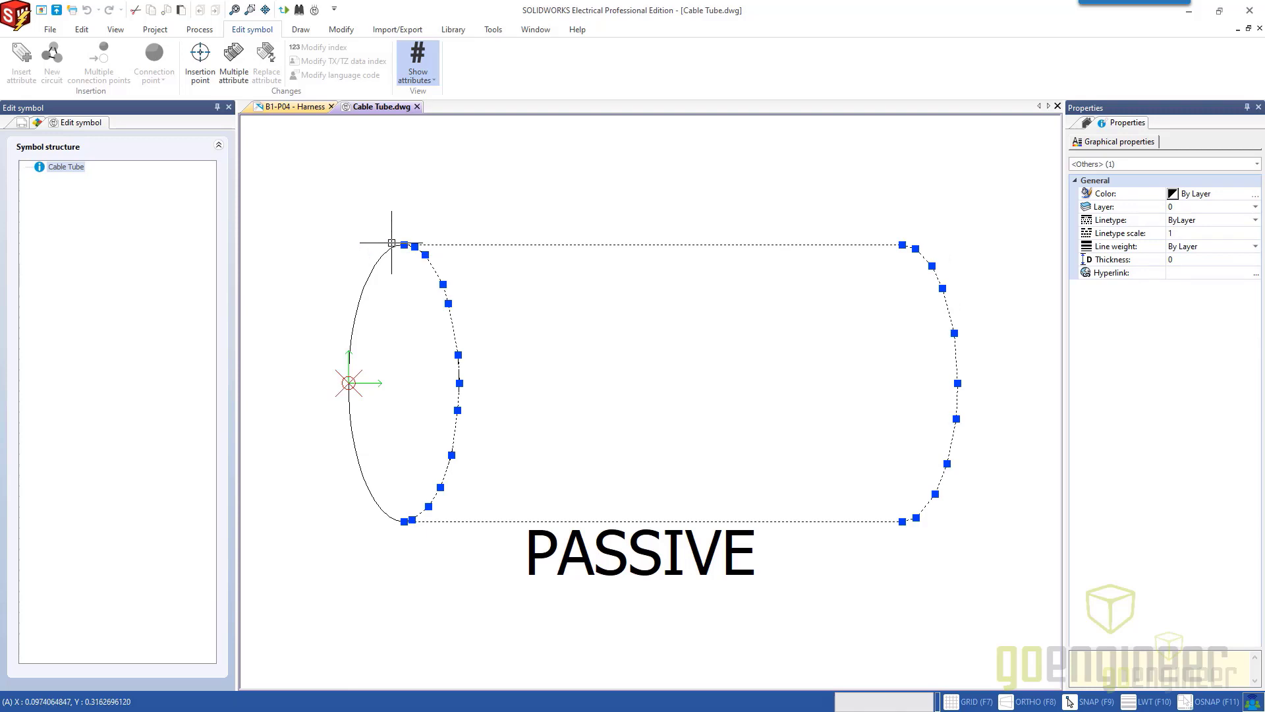
click(311, 32)
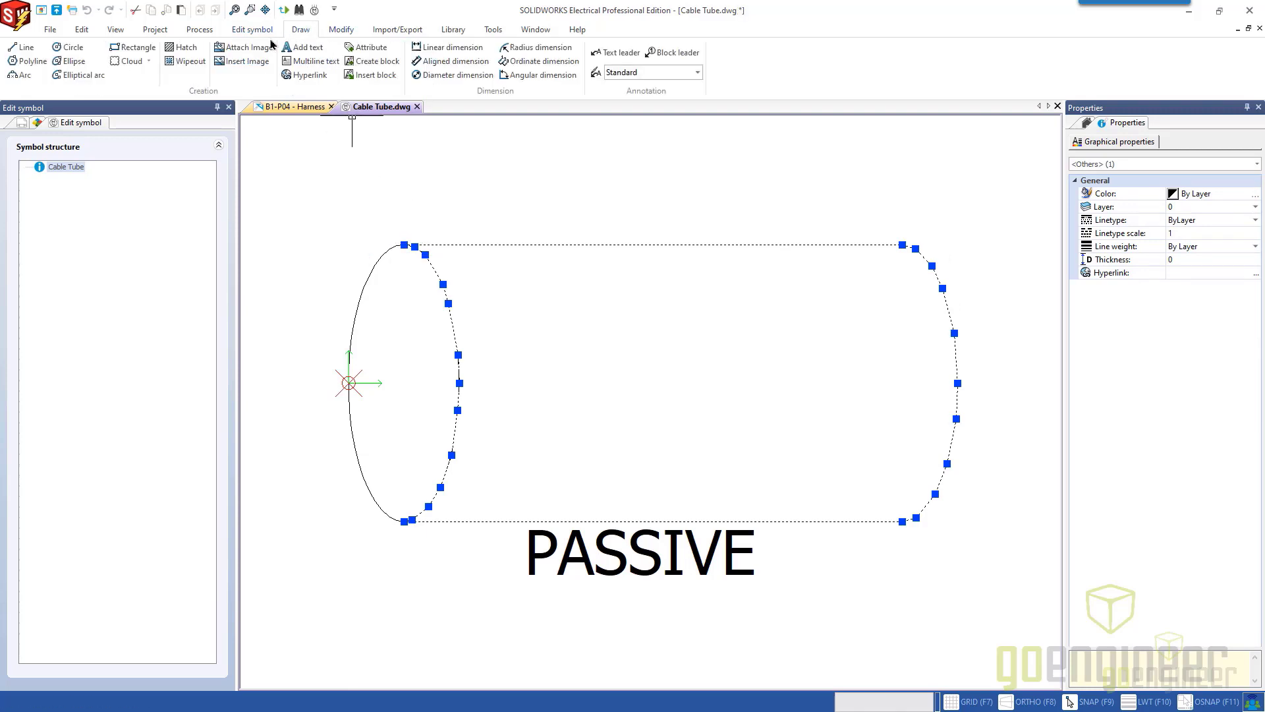
click(189, 64)
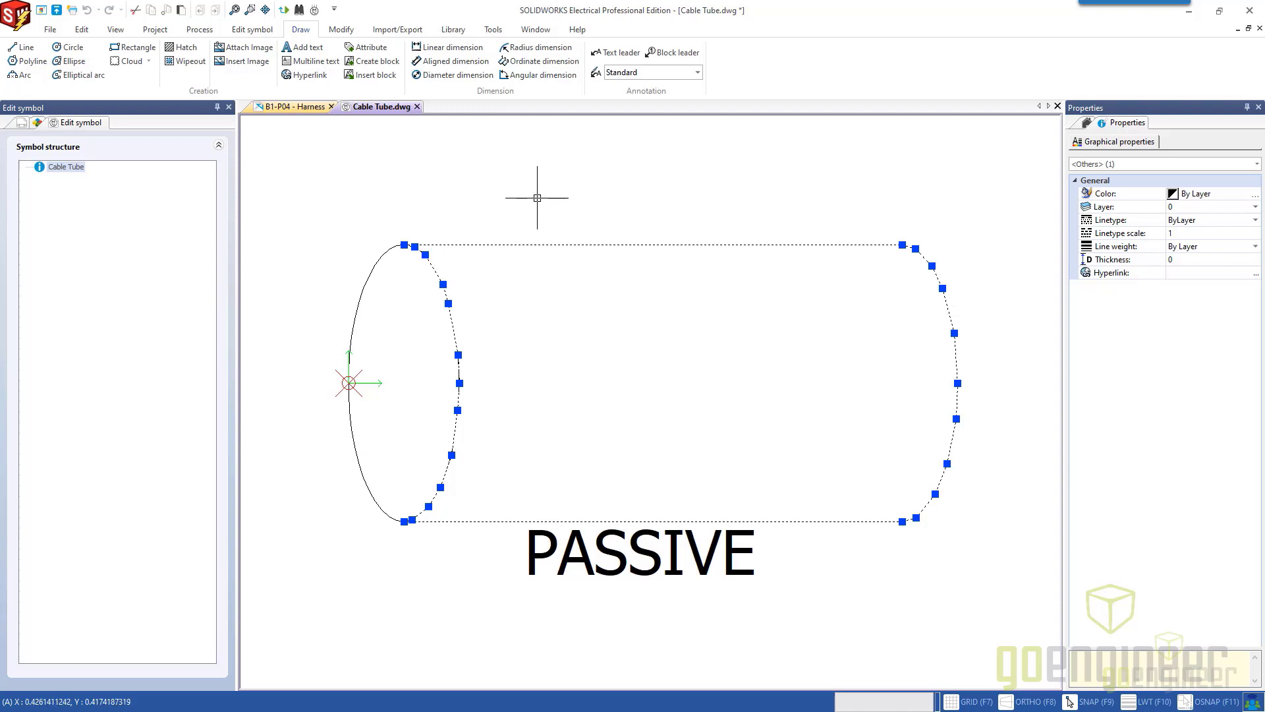
key(Escape)
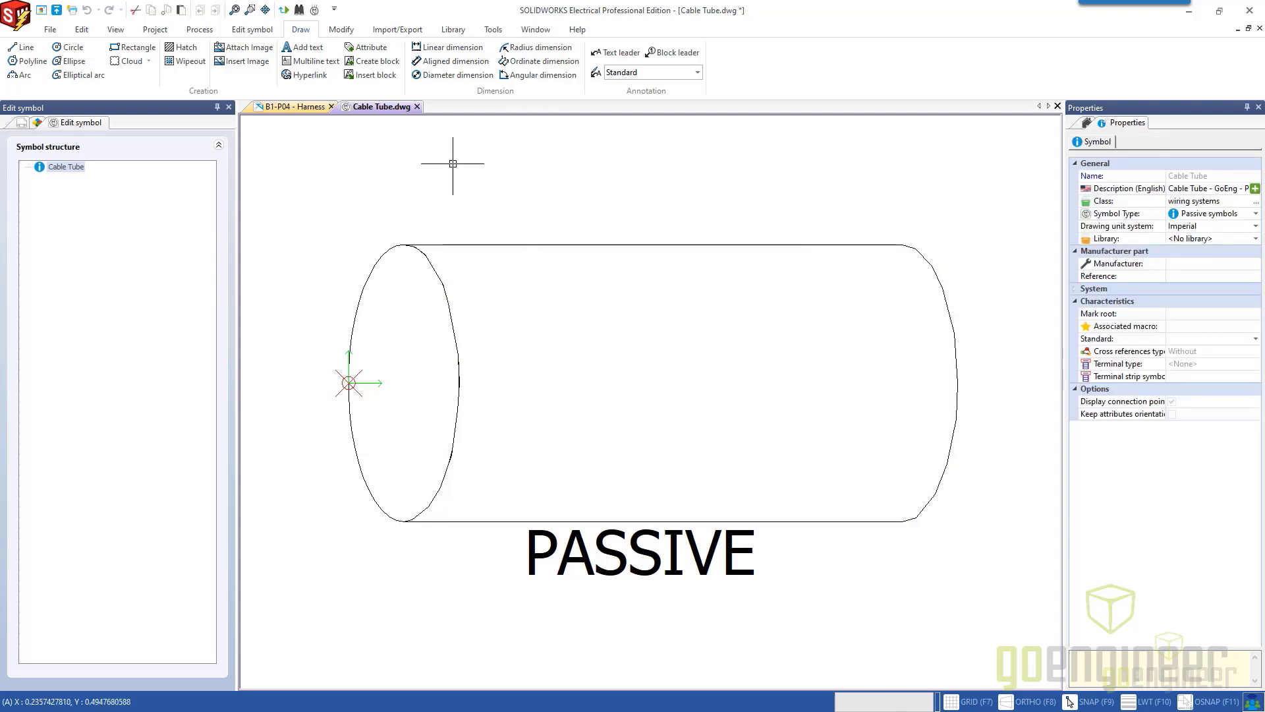
Close the Cable Tube symbol drawing without saving its changes.
click(417, 107)
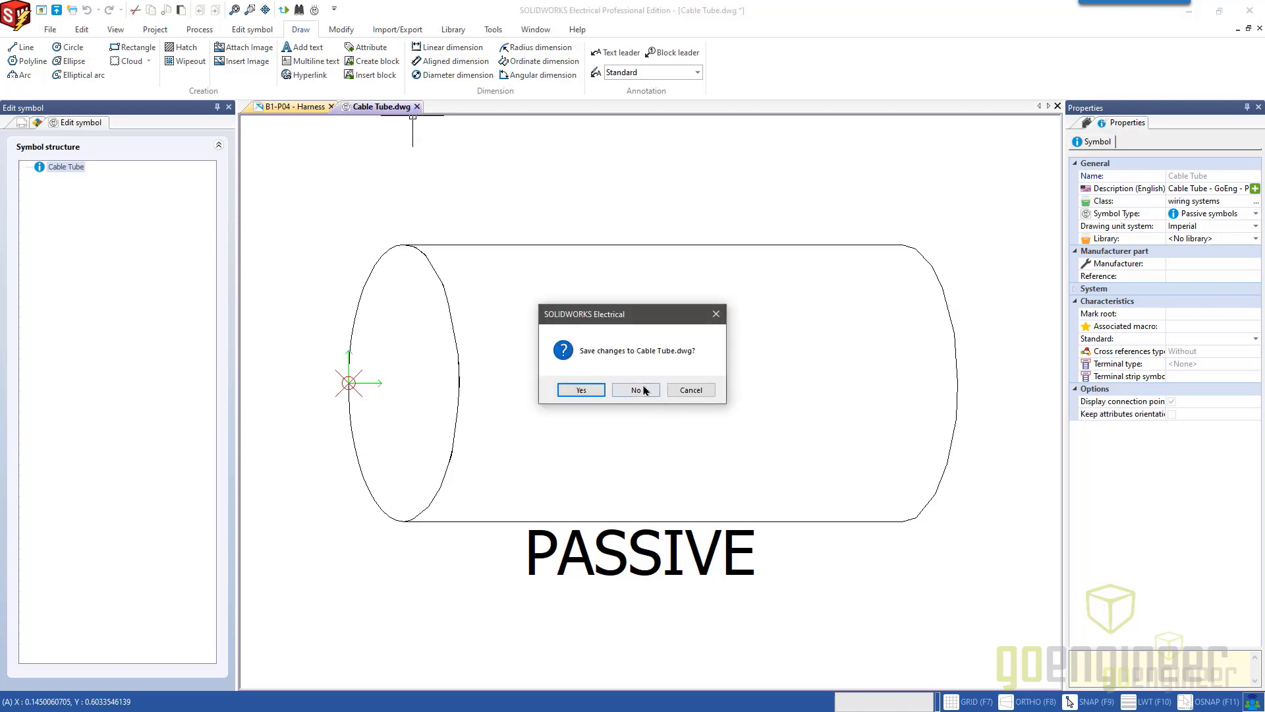
click(644, 390)
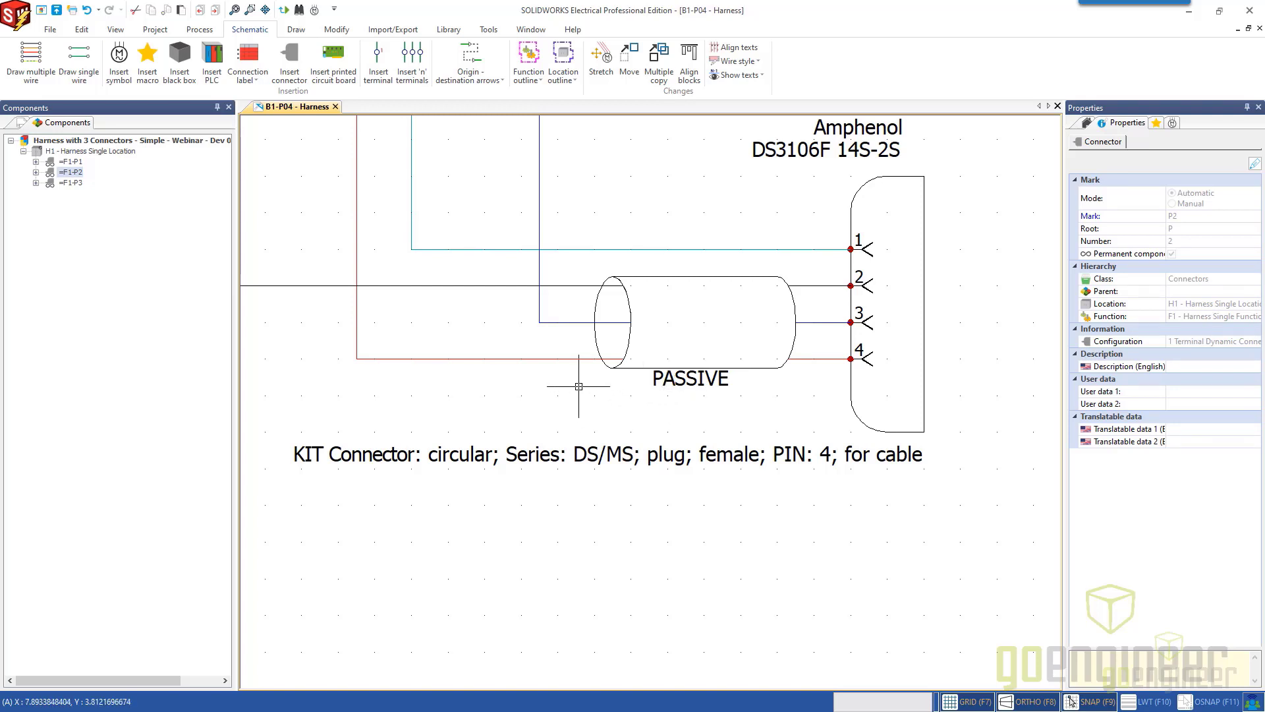
Open cable core association for the wires entering pins 2, 3 and 4 of P3 and add one Prysmian 1000 R2V-RH 4X4 M cable.
scroll(579, 387, down, 2)
middle_drag(587, 393, 657, 493)
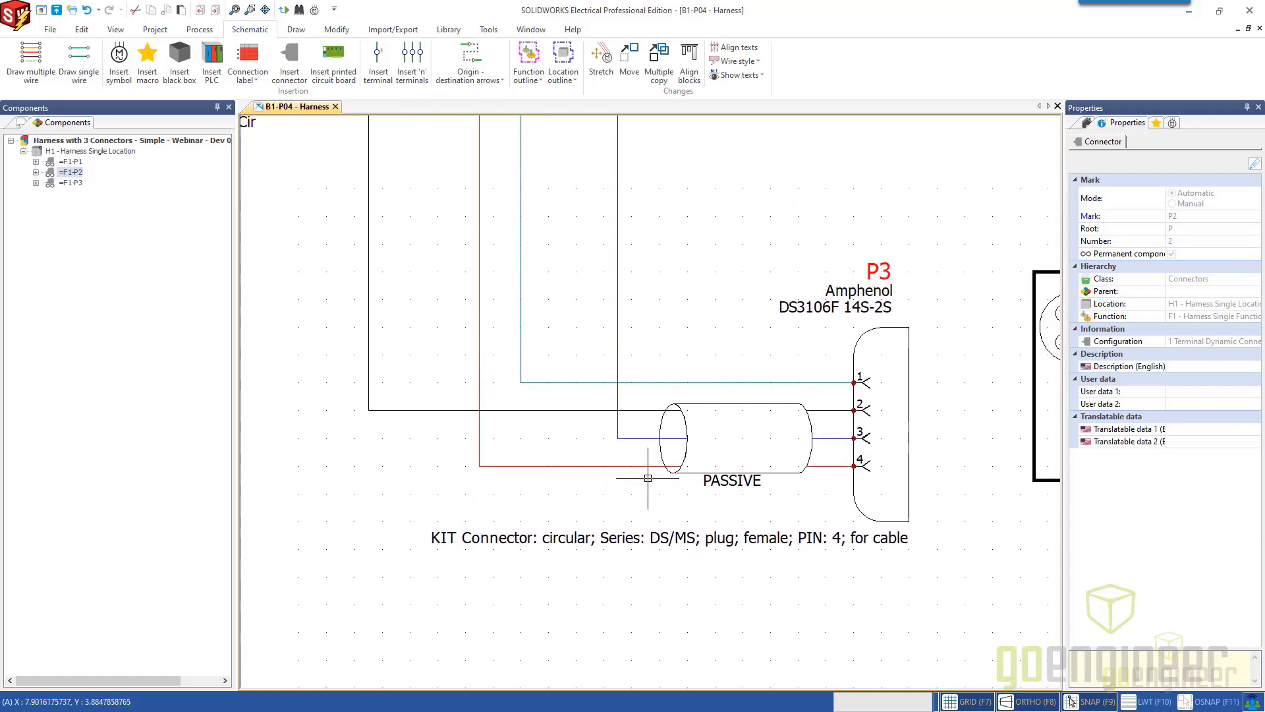
drag(645, 478, 635, 407)
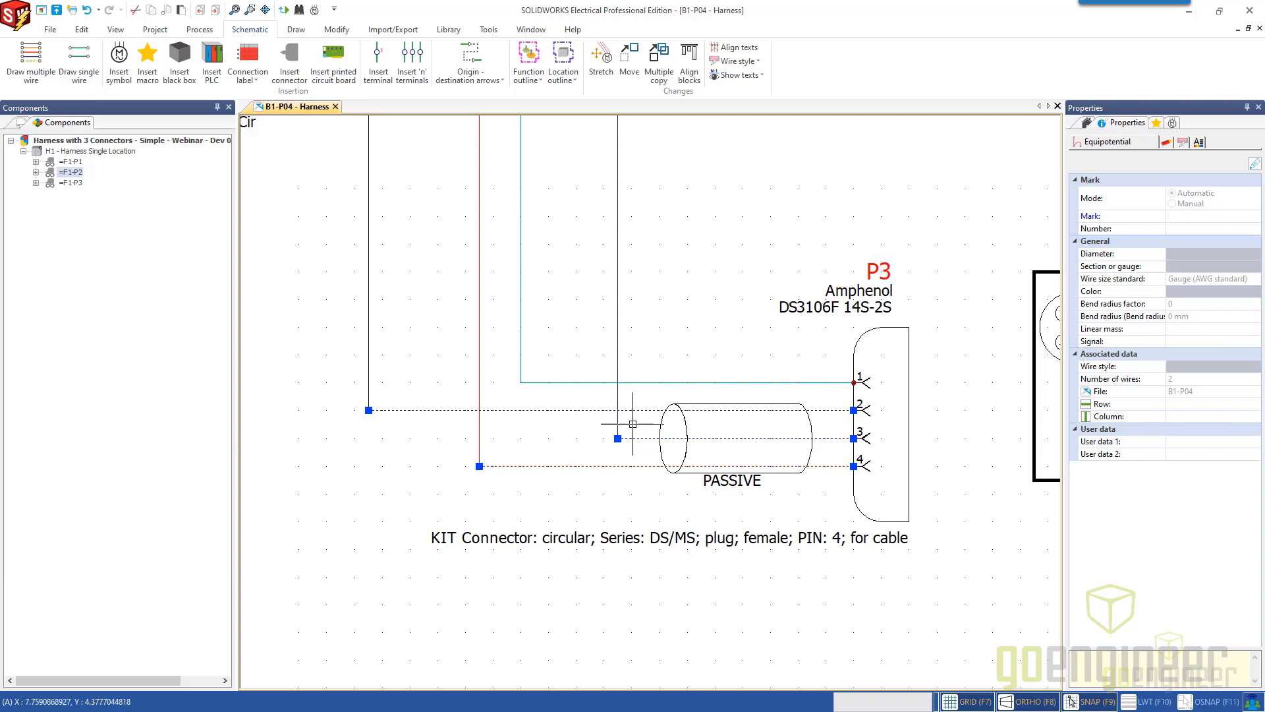
right_click(646, 410)
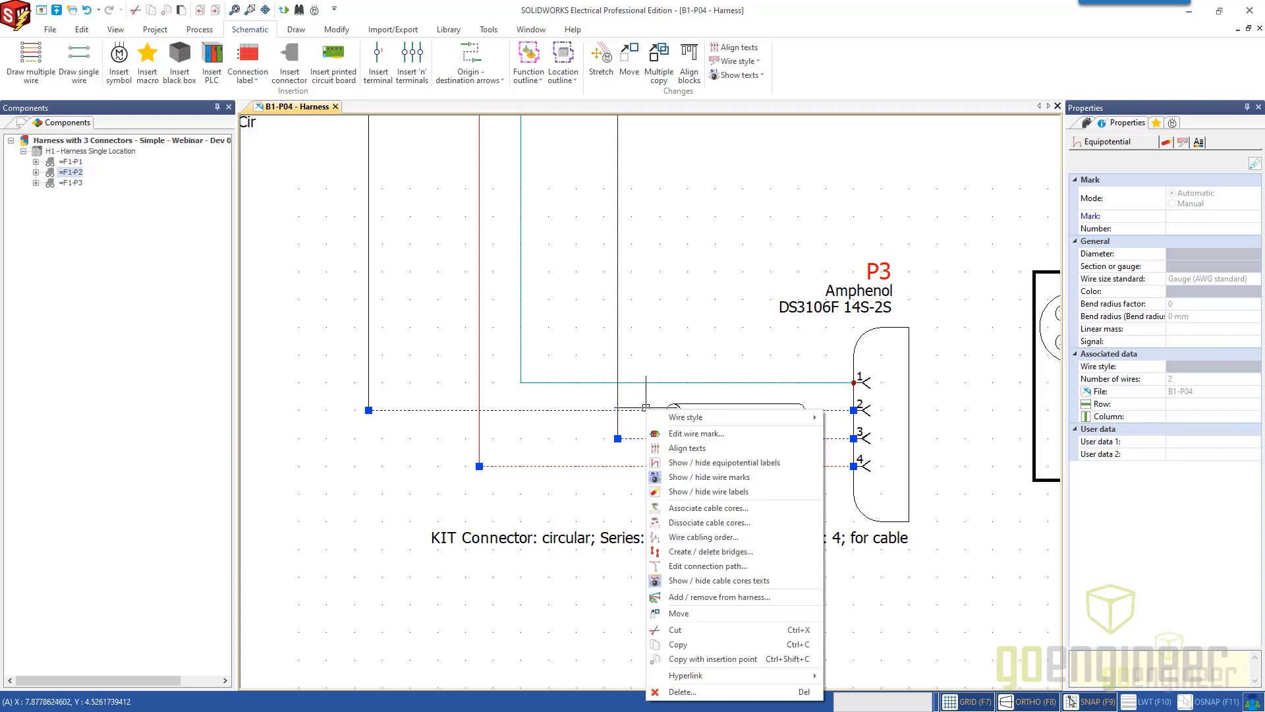
click(725, 508)
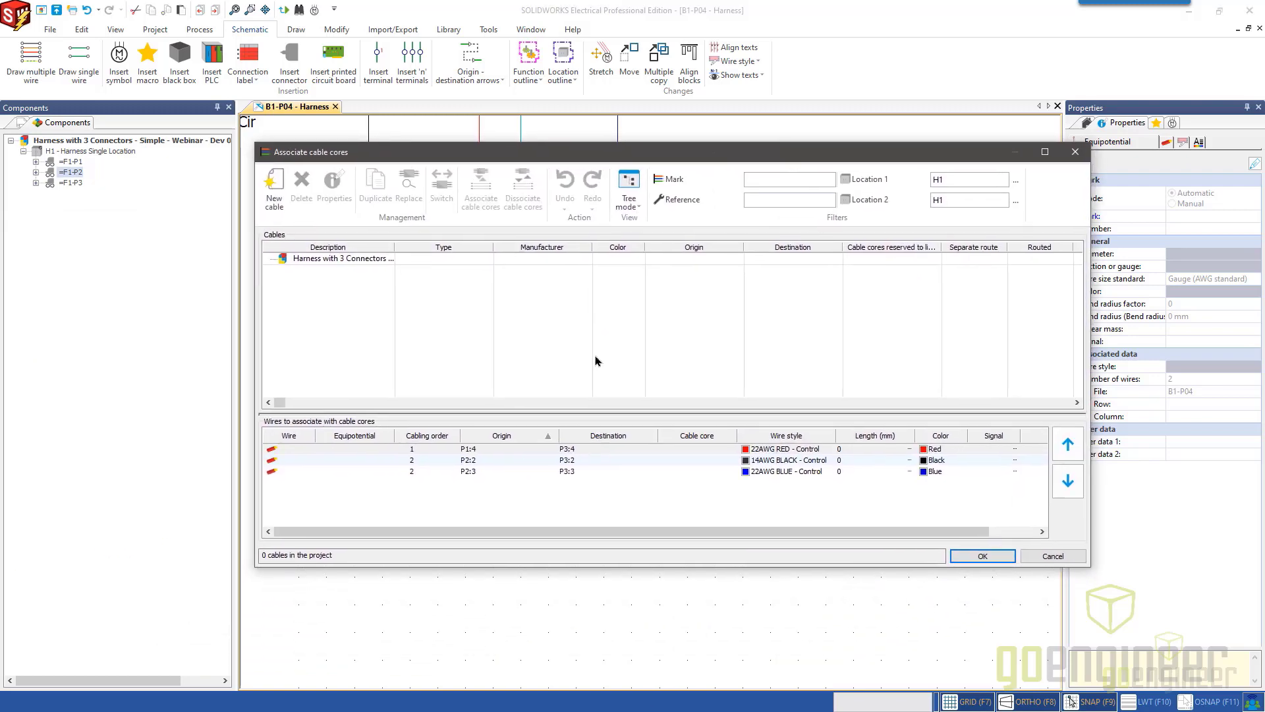
click(276, 189)
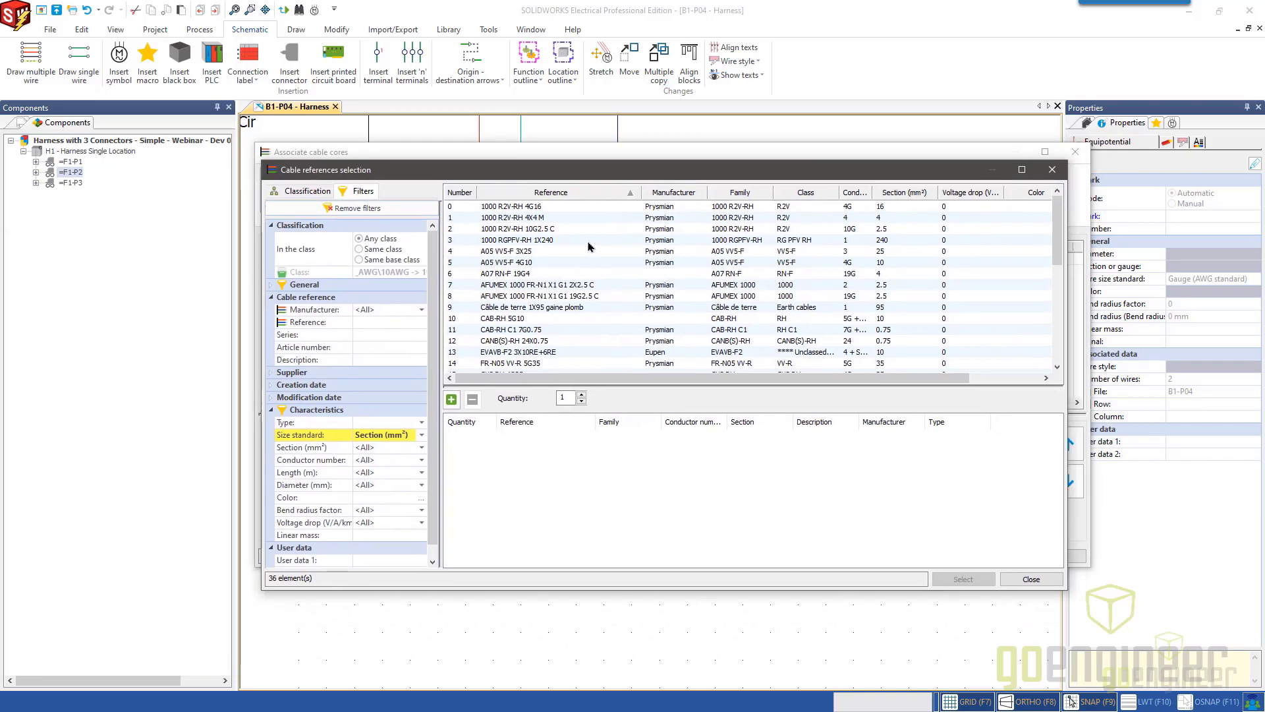
click(539, 220)
double_click(539, 220)
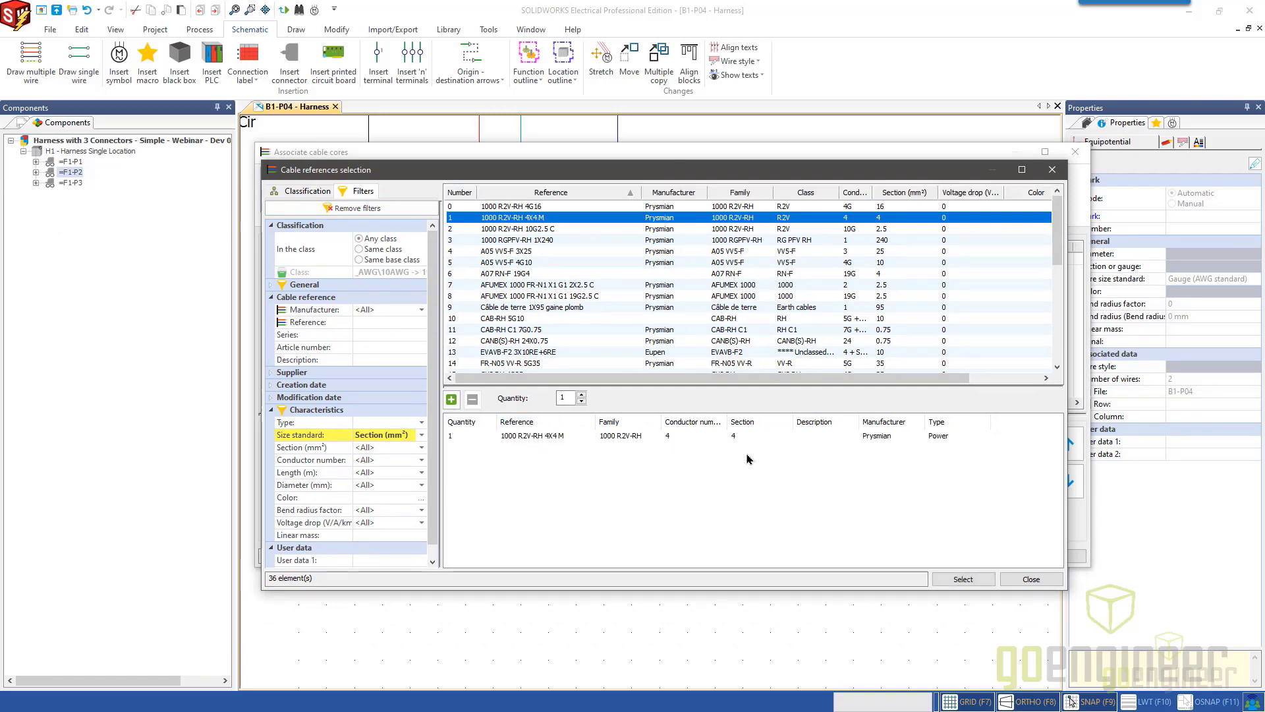
click(956, 580)
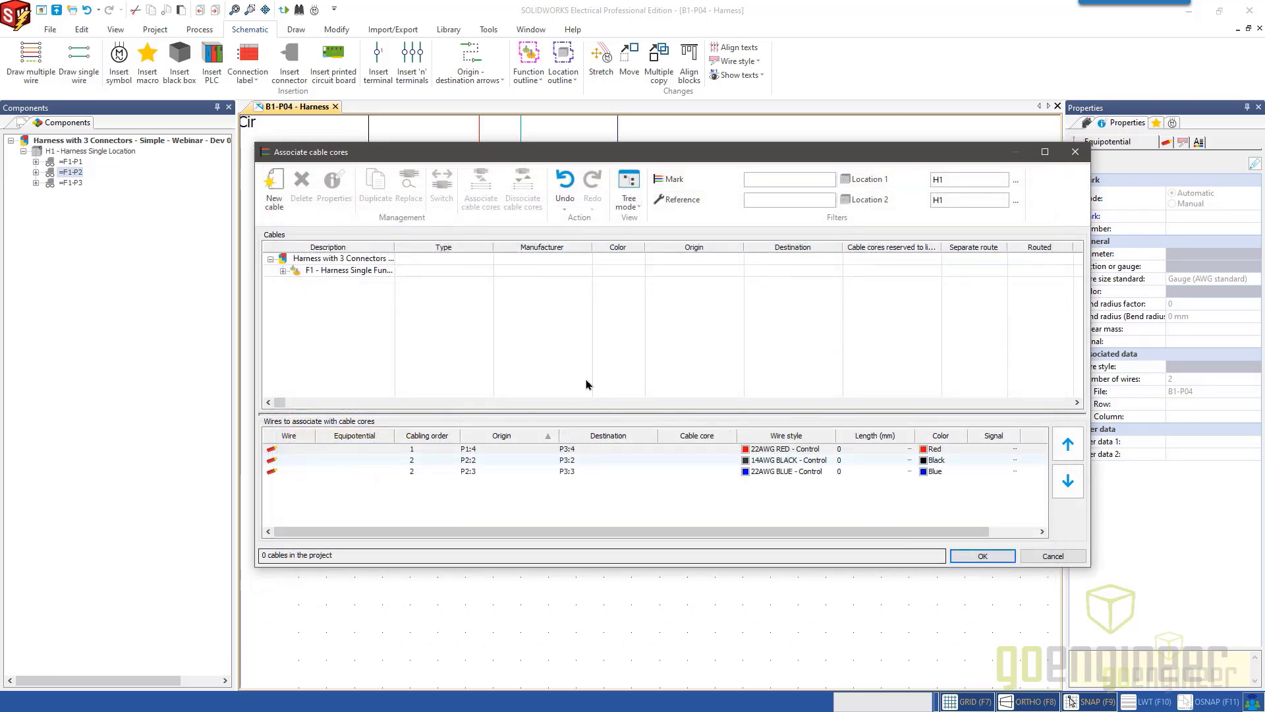
Associate the new cable's two black cores and its brown core with the three listed wires.
click(296, 283)
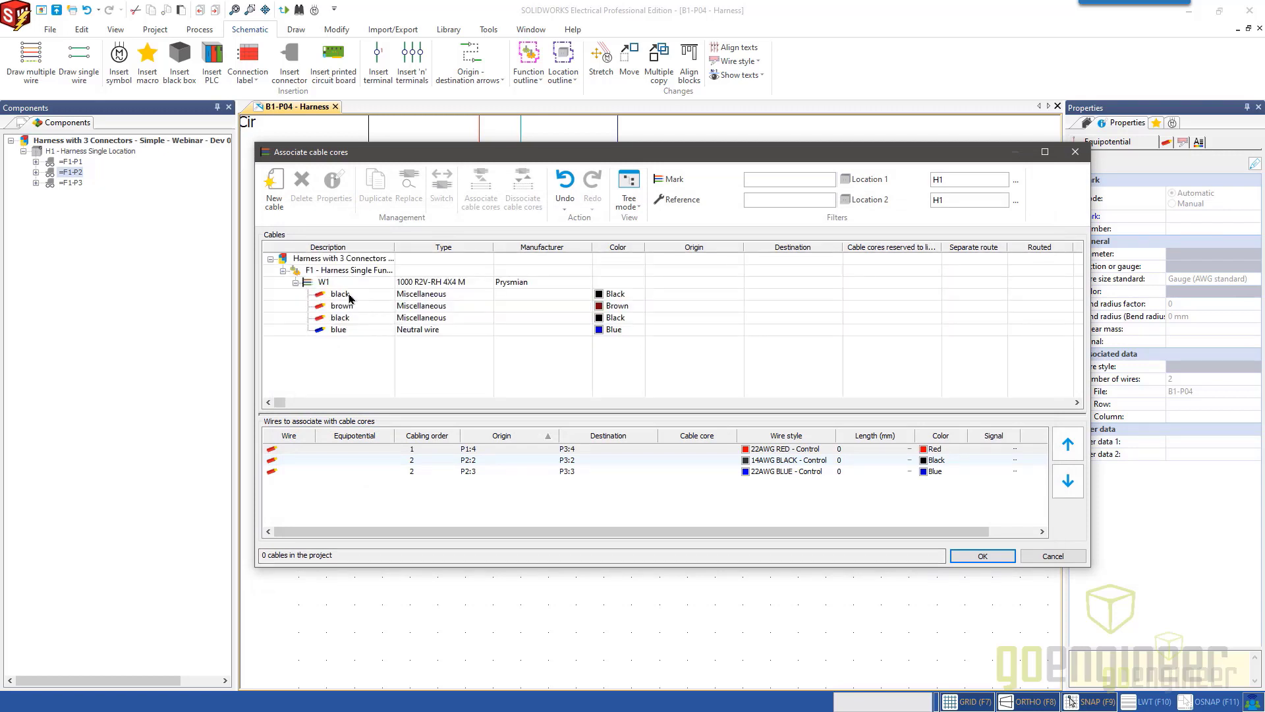
click(339, 294)
shift+click(340, 317)
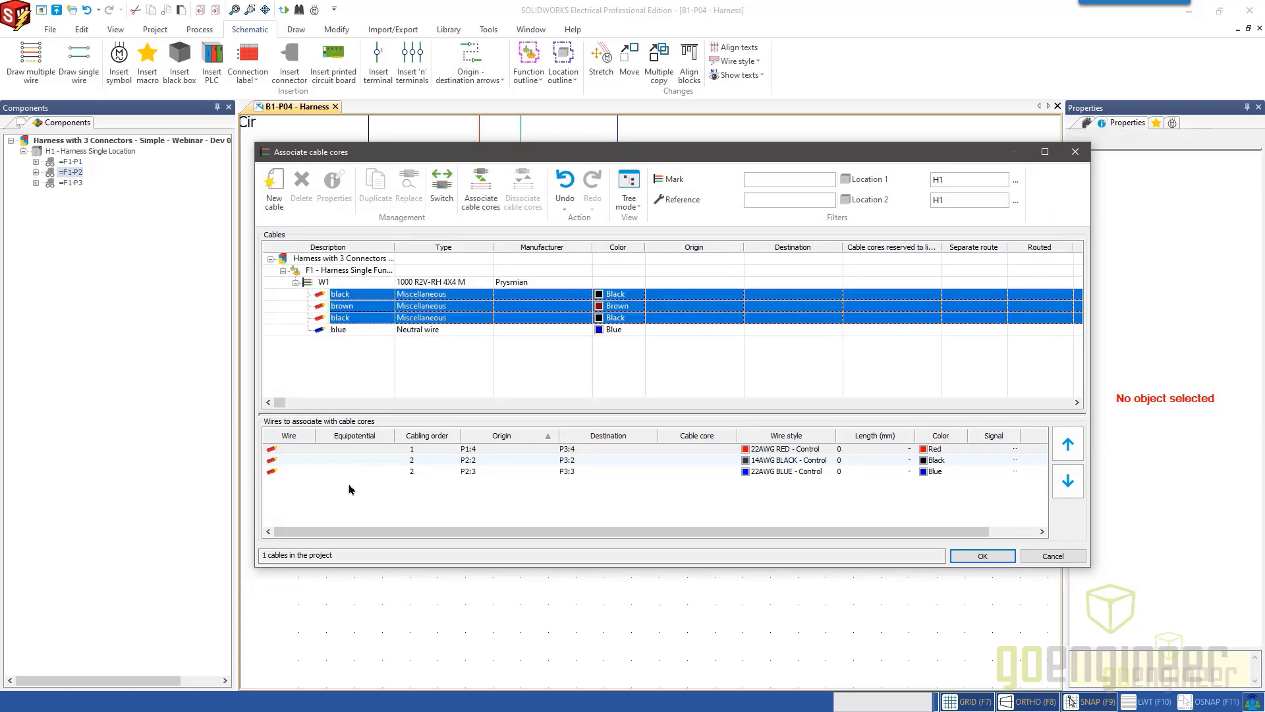
drag(350, 487, 321, 450)
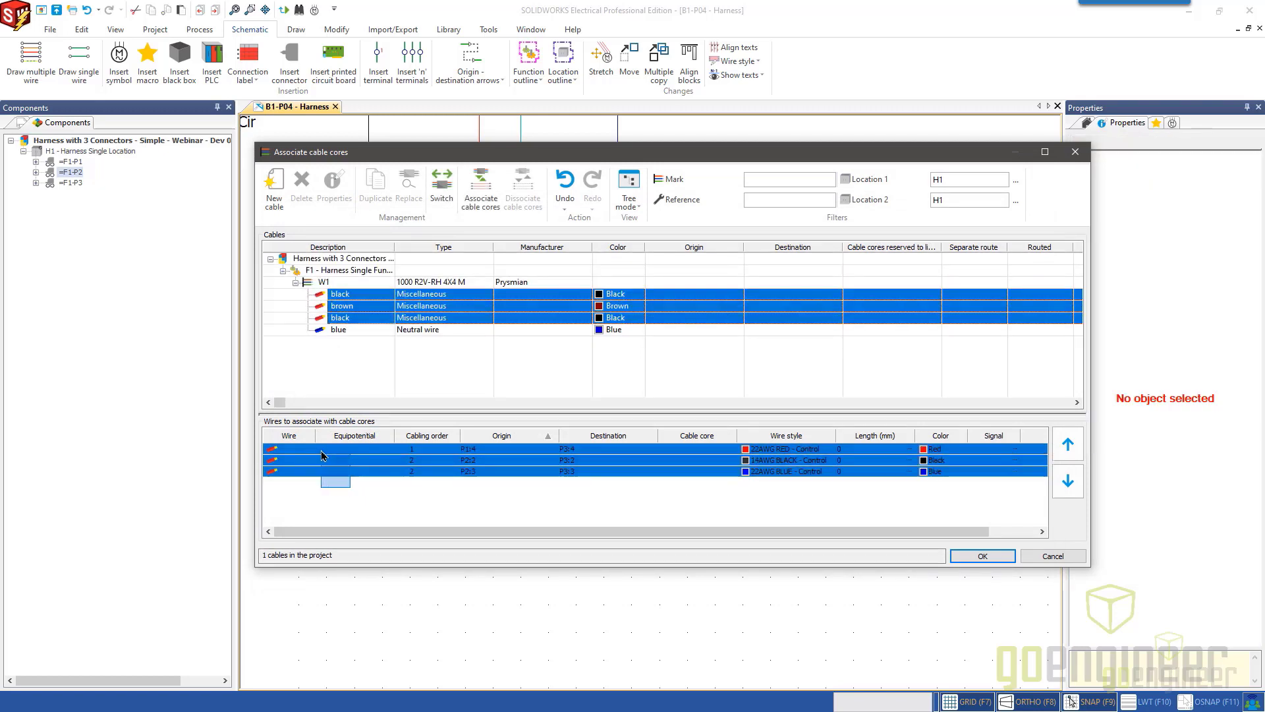
click(480, 189)
click(1005, 558)
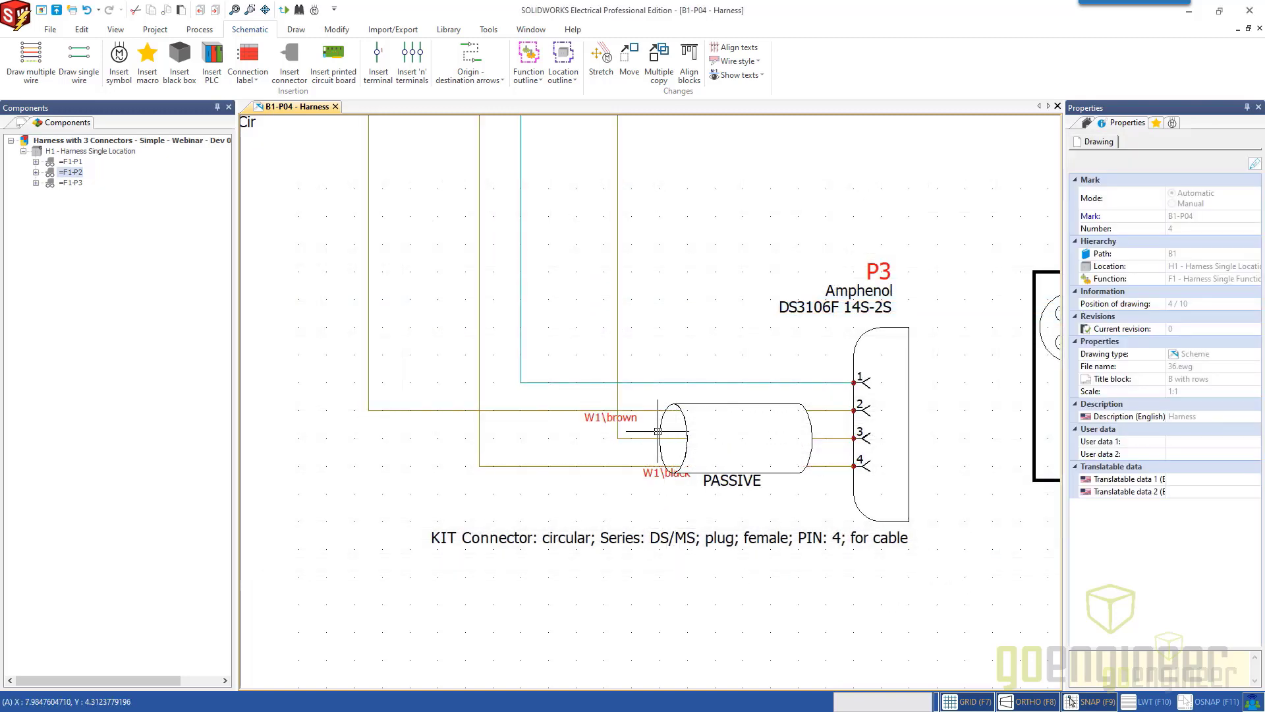
Shift the W1\black core label on the wire to P3 pin 4 away from the cable tube.
click(656, 474)
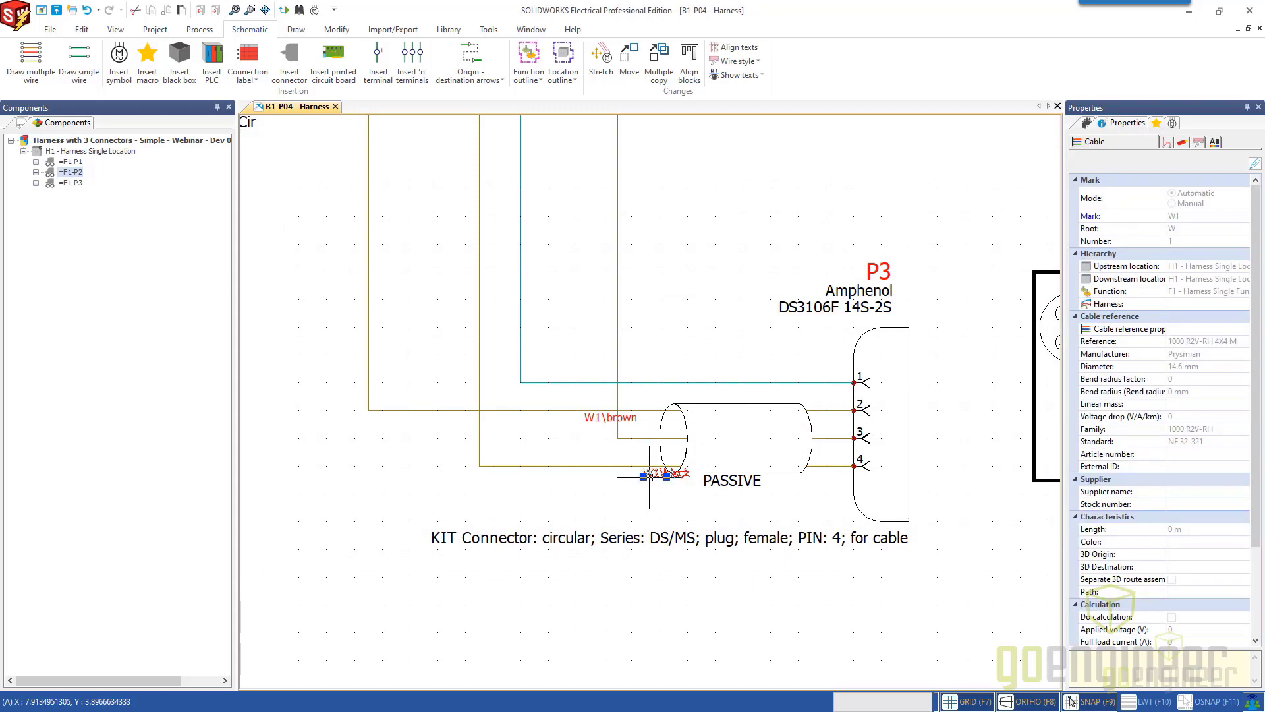
click(666, 476)
click(590, 474)
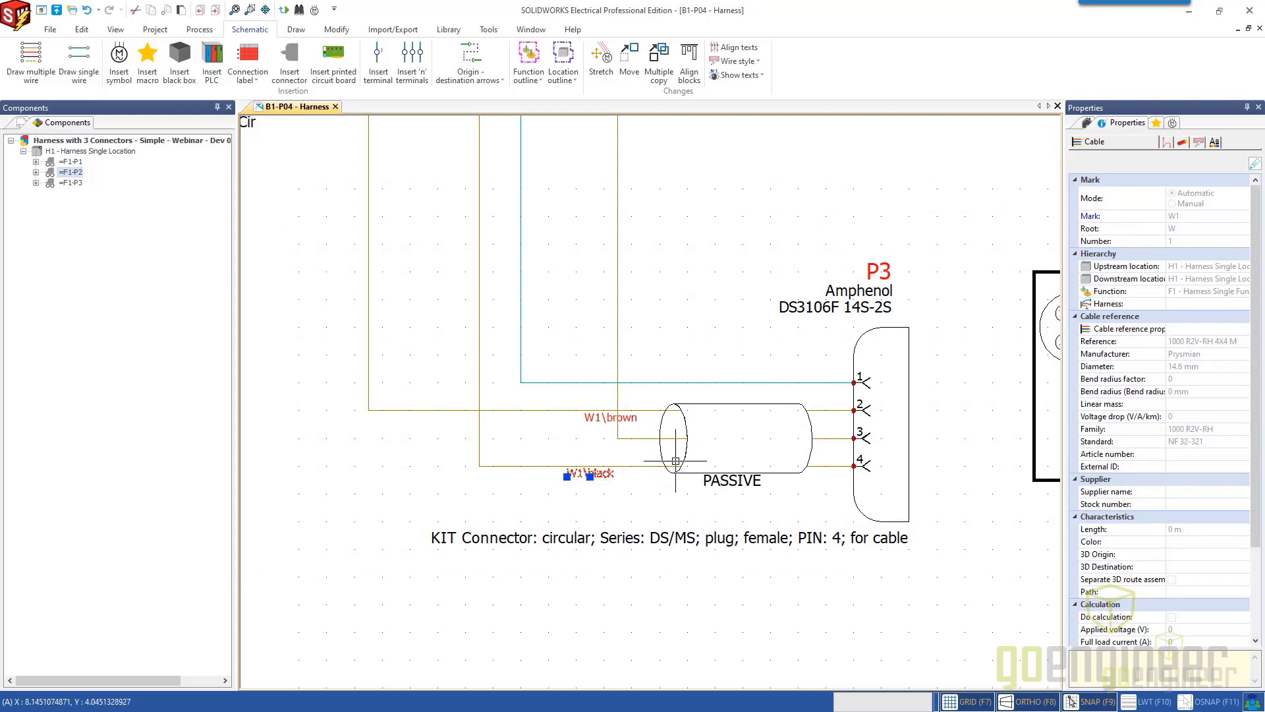
Move the cable tube below P3's wires and shift the W1\black label on the pin 3 wire toward the wire's bend.
click(684, 459)
key(Escape)
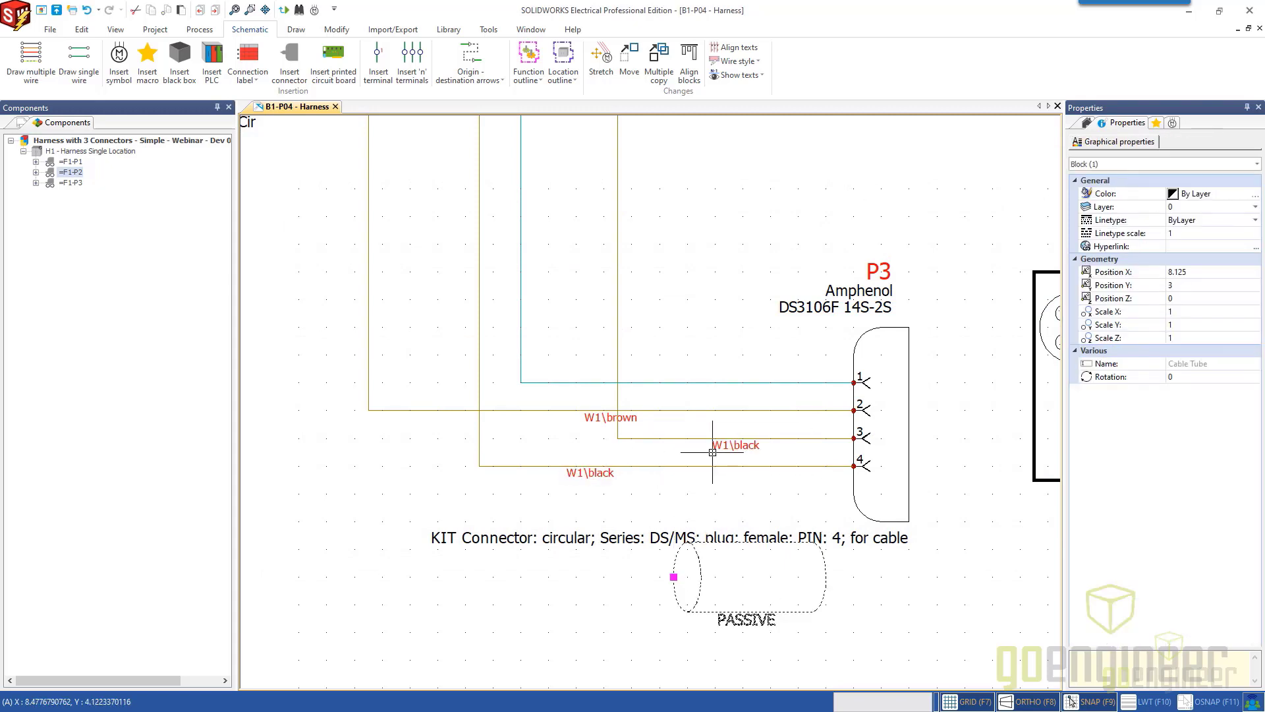
click(733, 447)
click(734, 448)
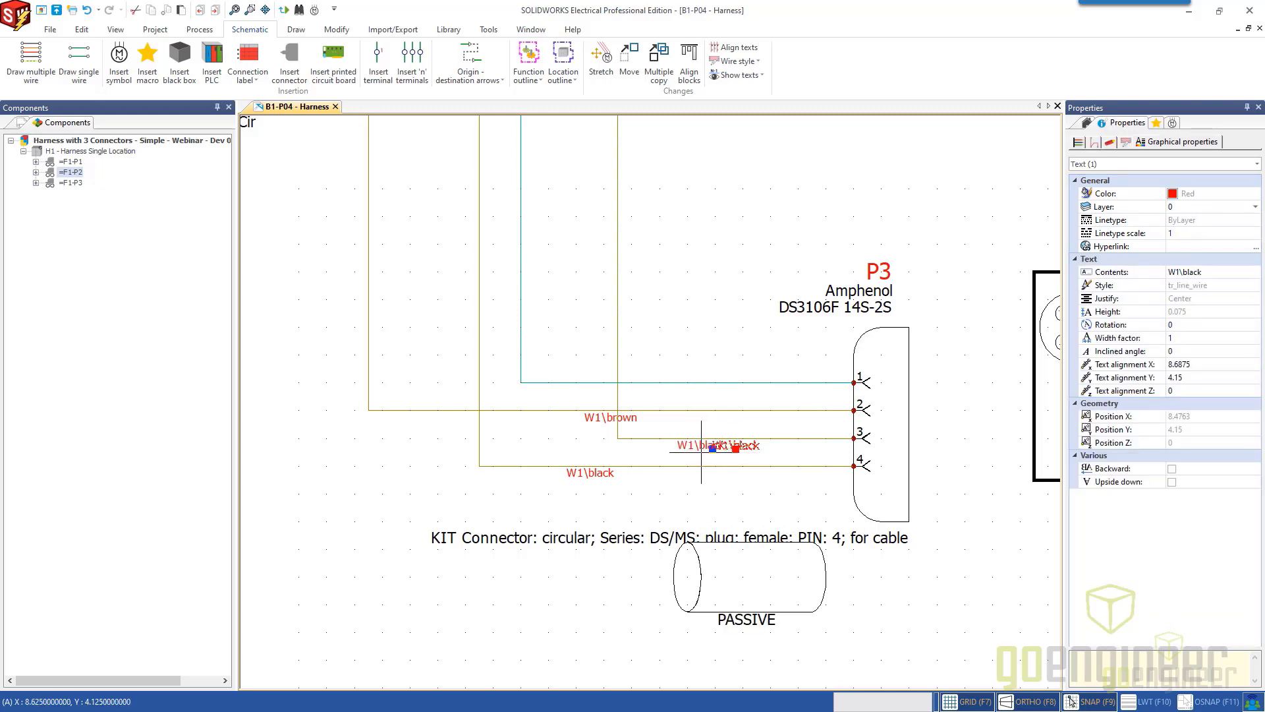
click(646, 438)
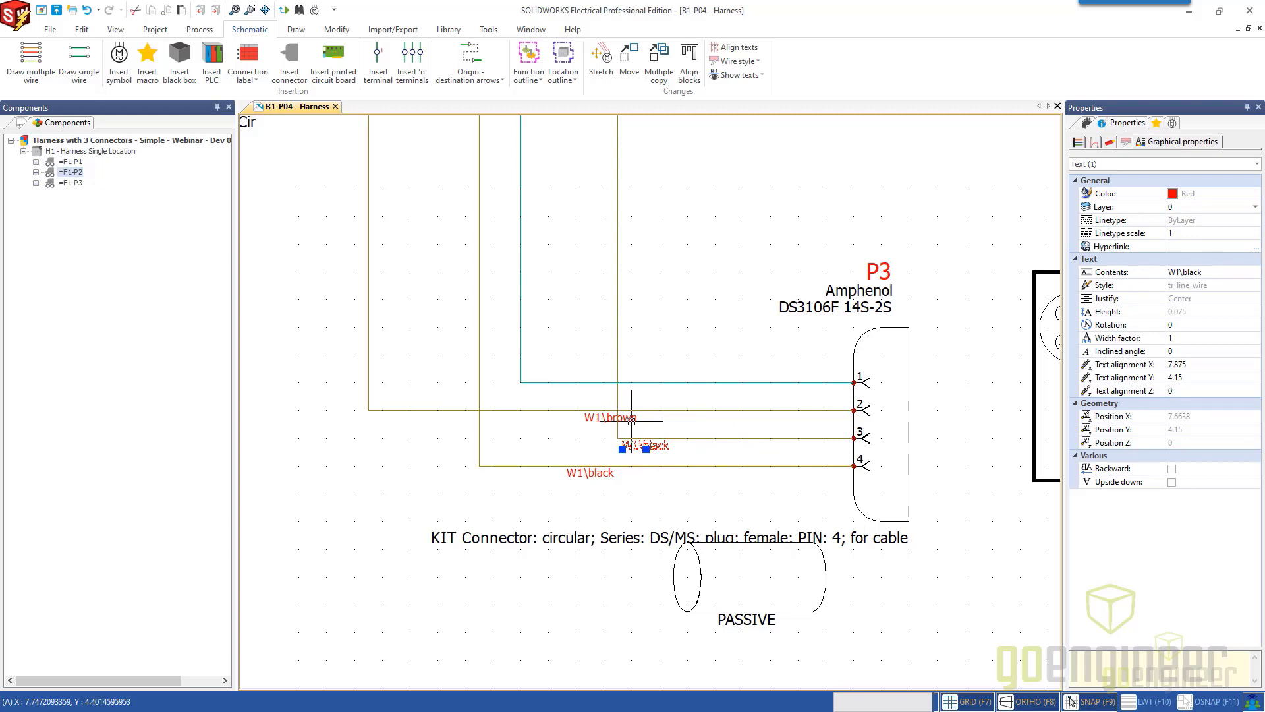
Shift the W1\brown label farther from P3 along the pin 2 wire and place the cable tube back over the three wires.
click(613, 423)
click(611, 421)
click(562, 422)
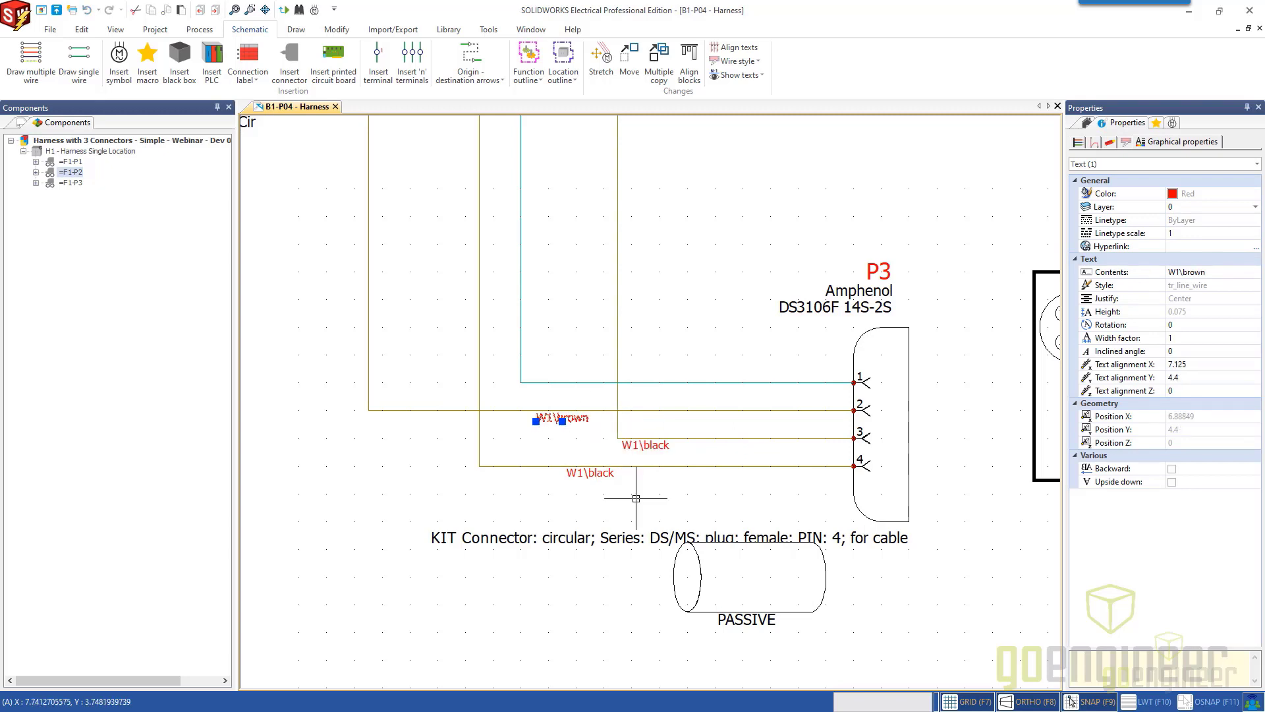
mouse_move(675, 549)
mouse_down()
mouse_move(662, 413)
mouse_move(671, 419)
mouse_up()
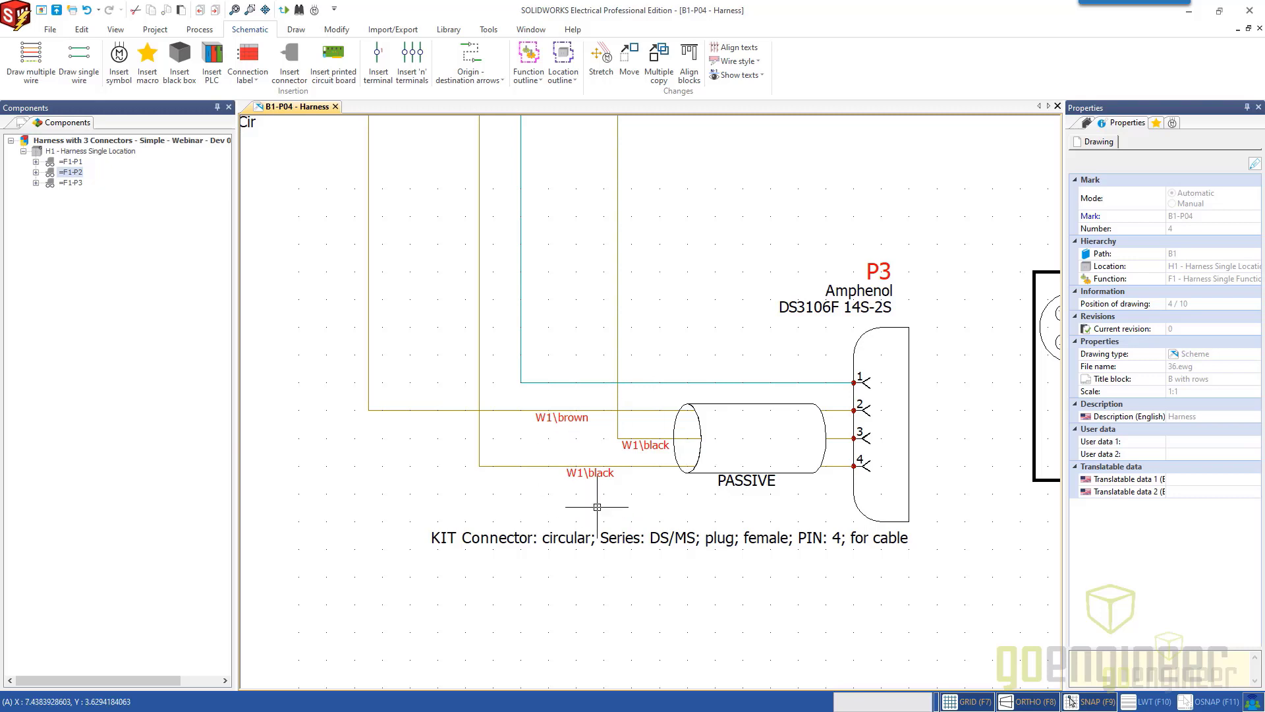
Dissociate the cable cores from the wires entering pins 2, 3 and 4 of P3.
drag(639, 500, 605, 404)
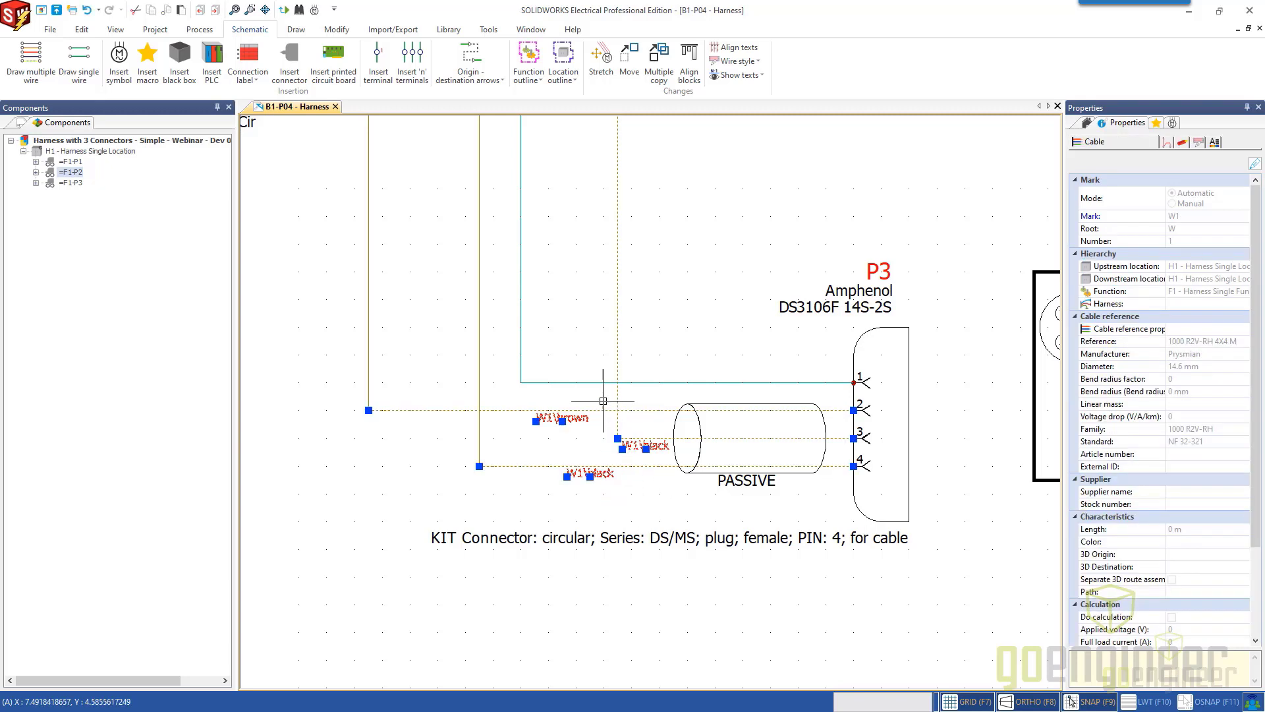
right_click(605, 411)
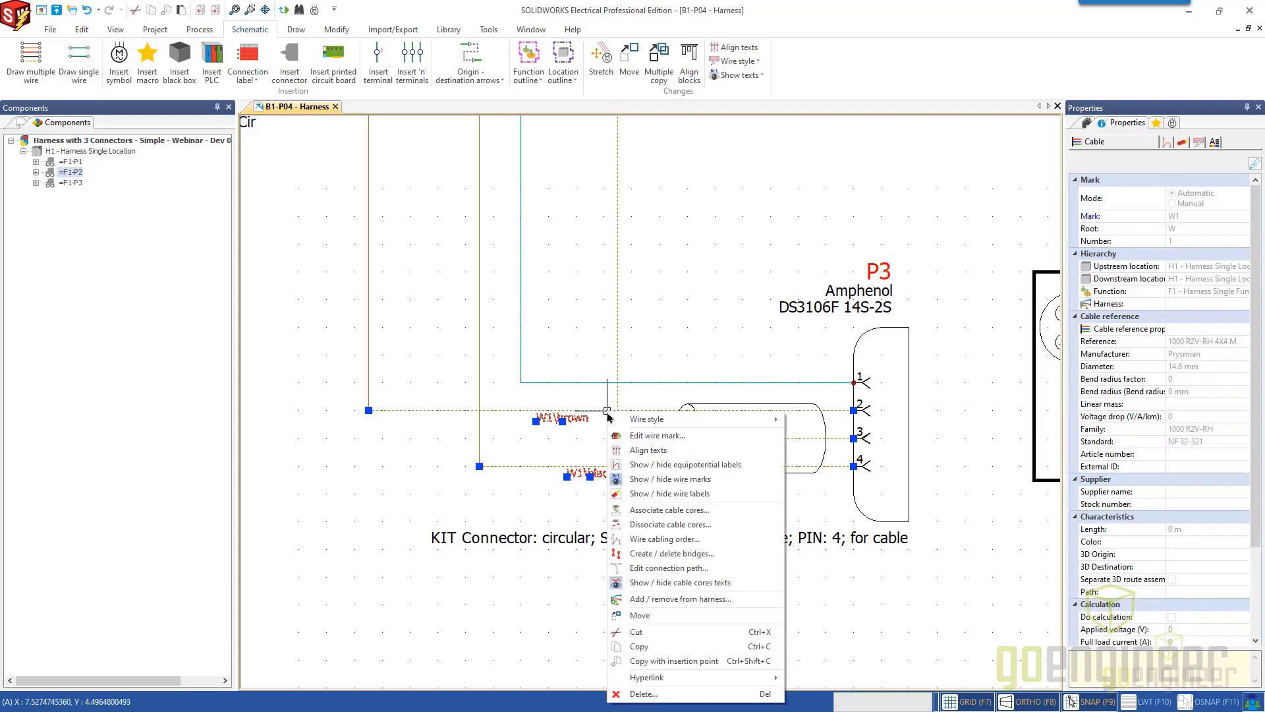
click(681, 528)
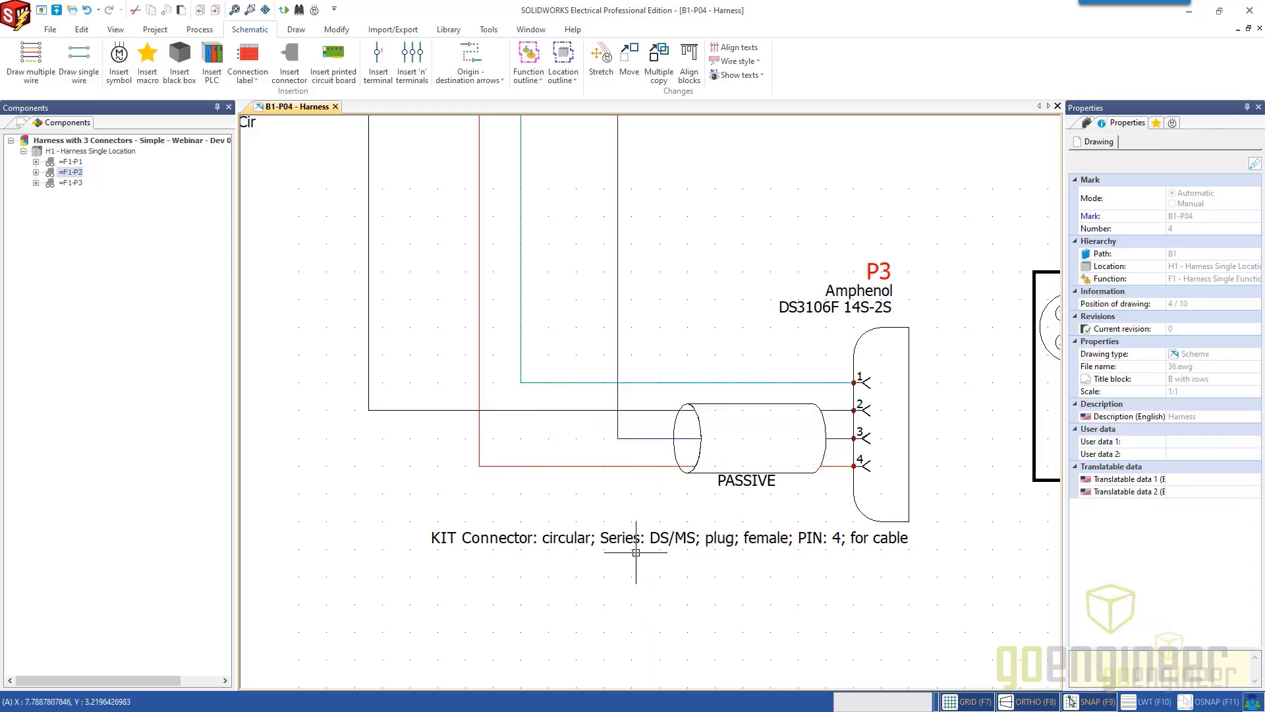
Start inserting another wiring systems symbol and review the properties of Cable Tube - GoEng - BOM, including its manufacturer part and mark root.
scroll(658, 461, down, 5)
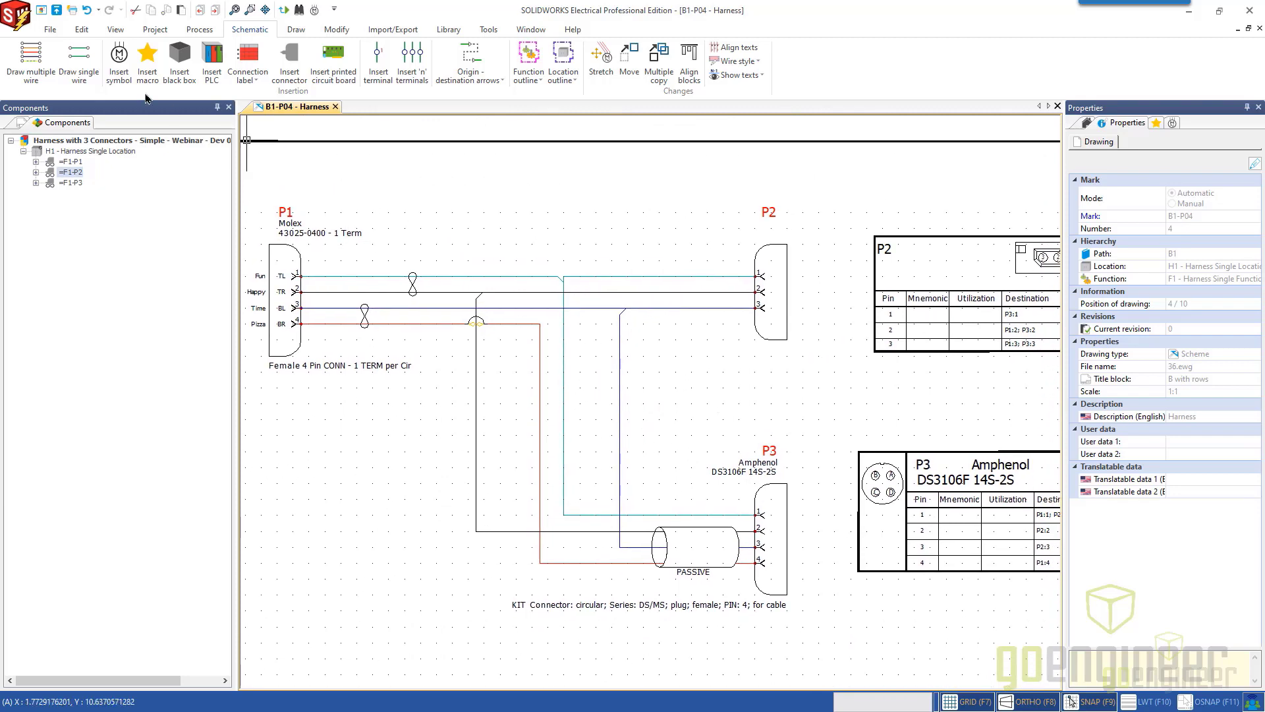
middle_drag(411, 299, 457, 276)
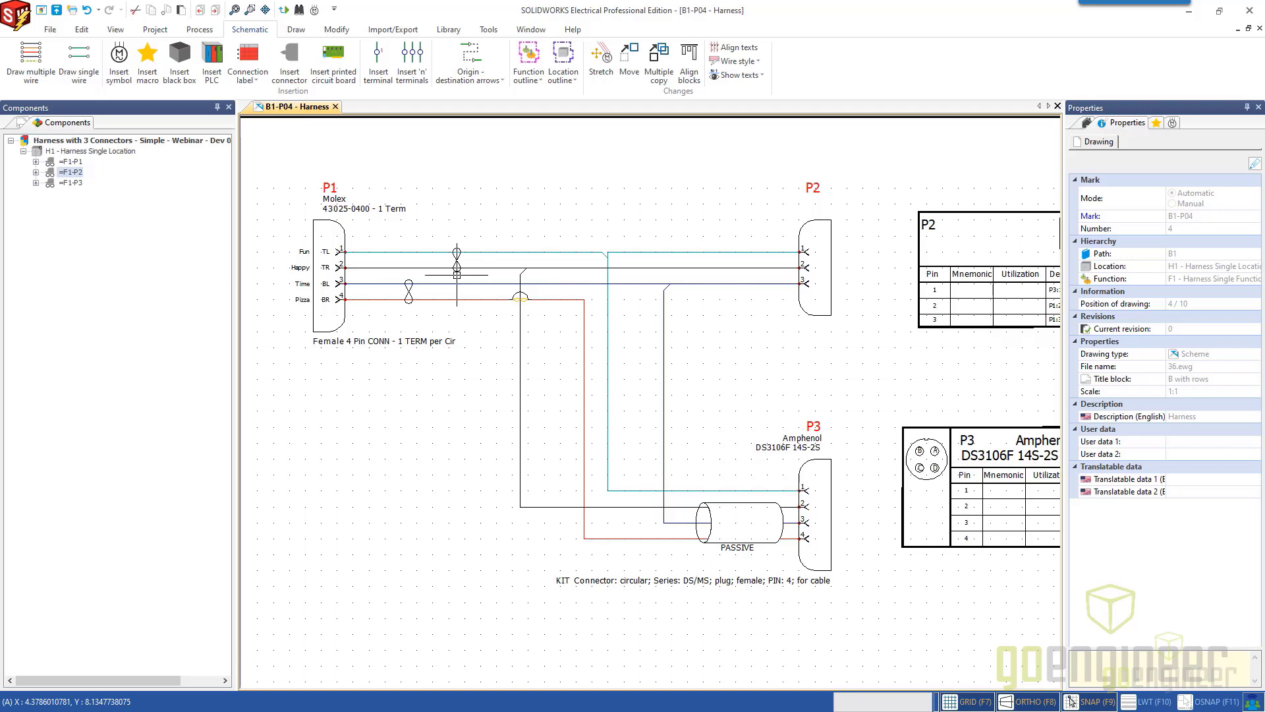
click(121, 74)
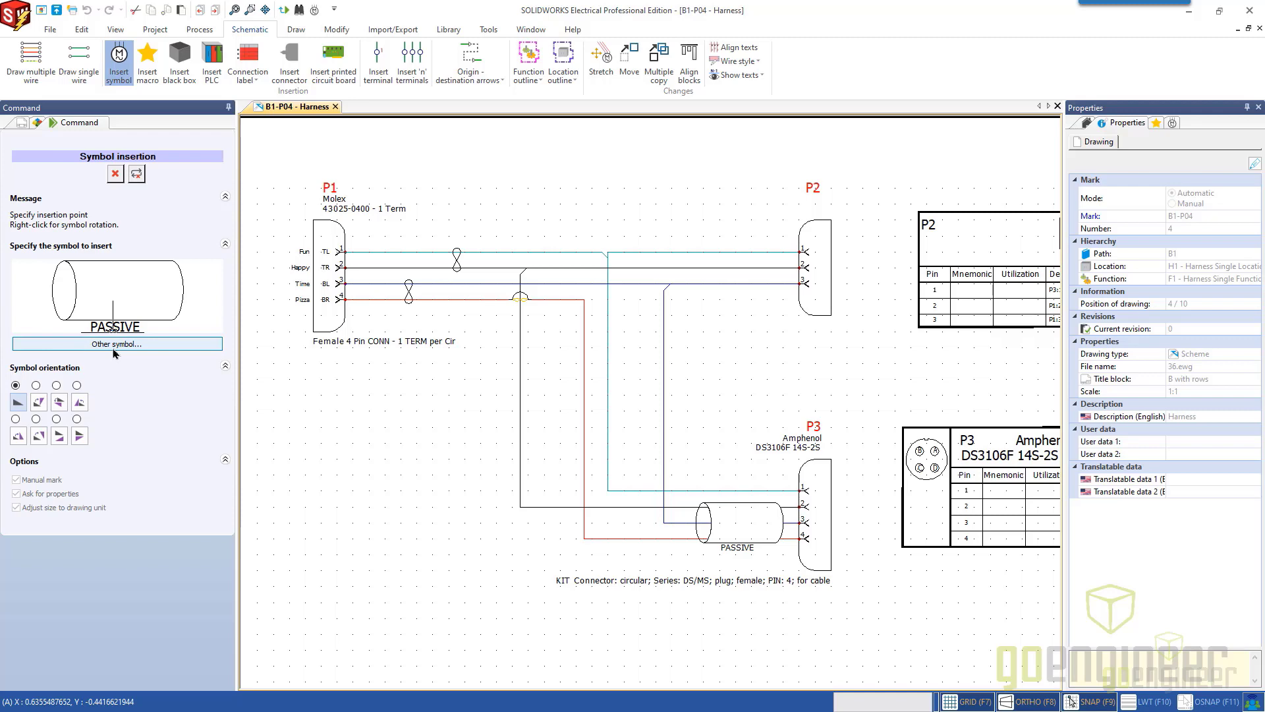
click(114, 344)
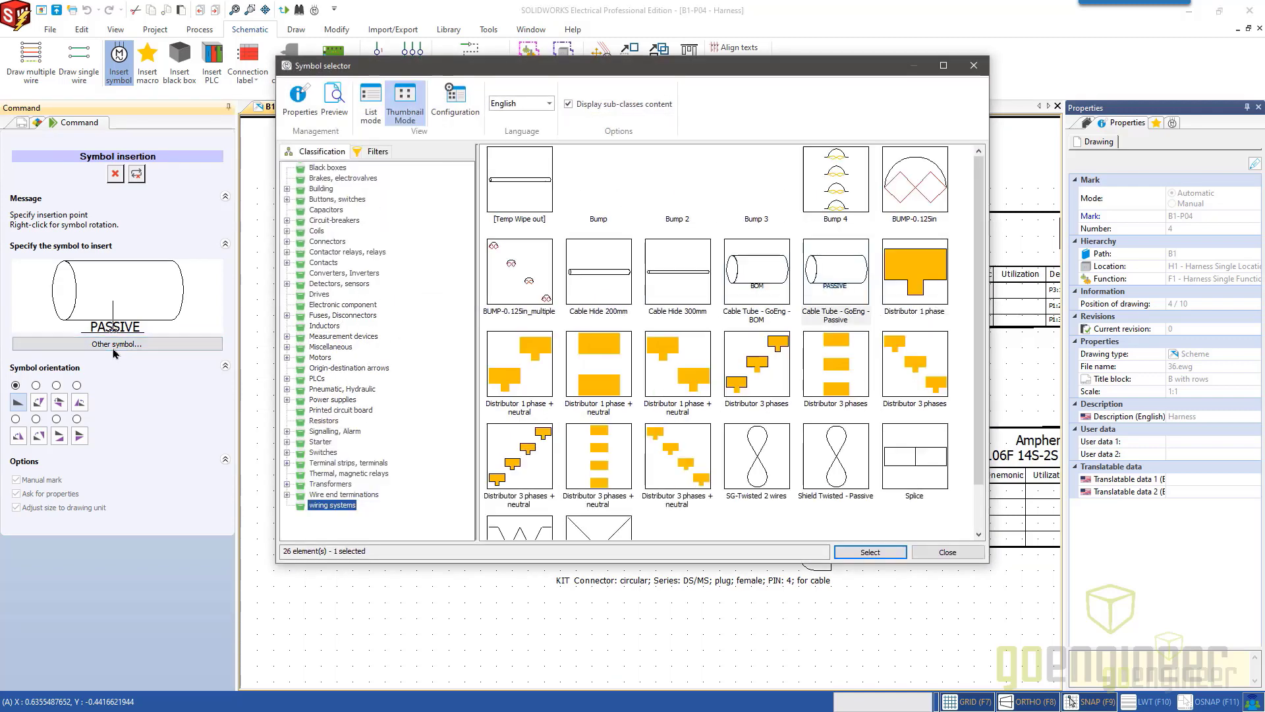
click(762, 311)
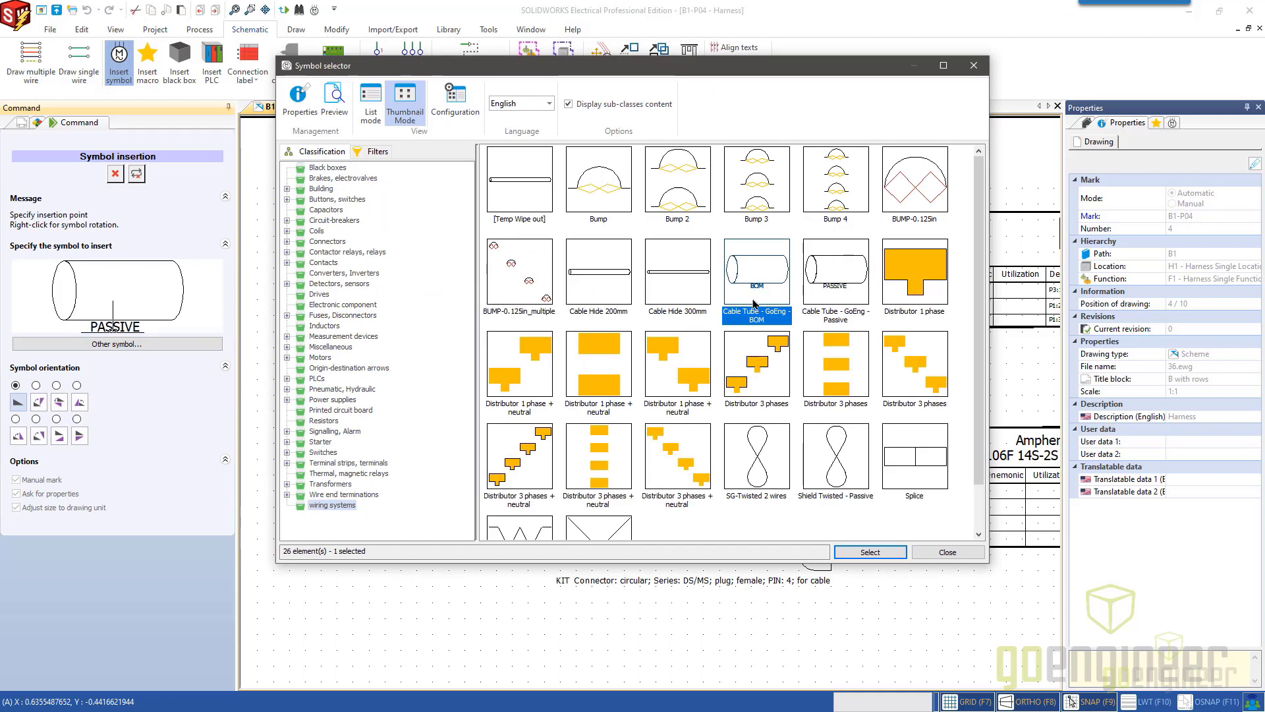
right_click(755, 296)
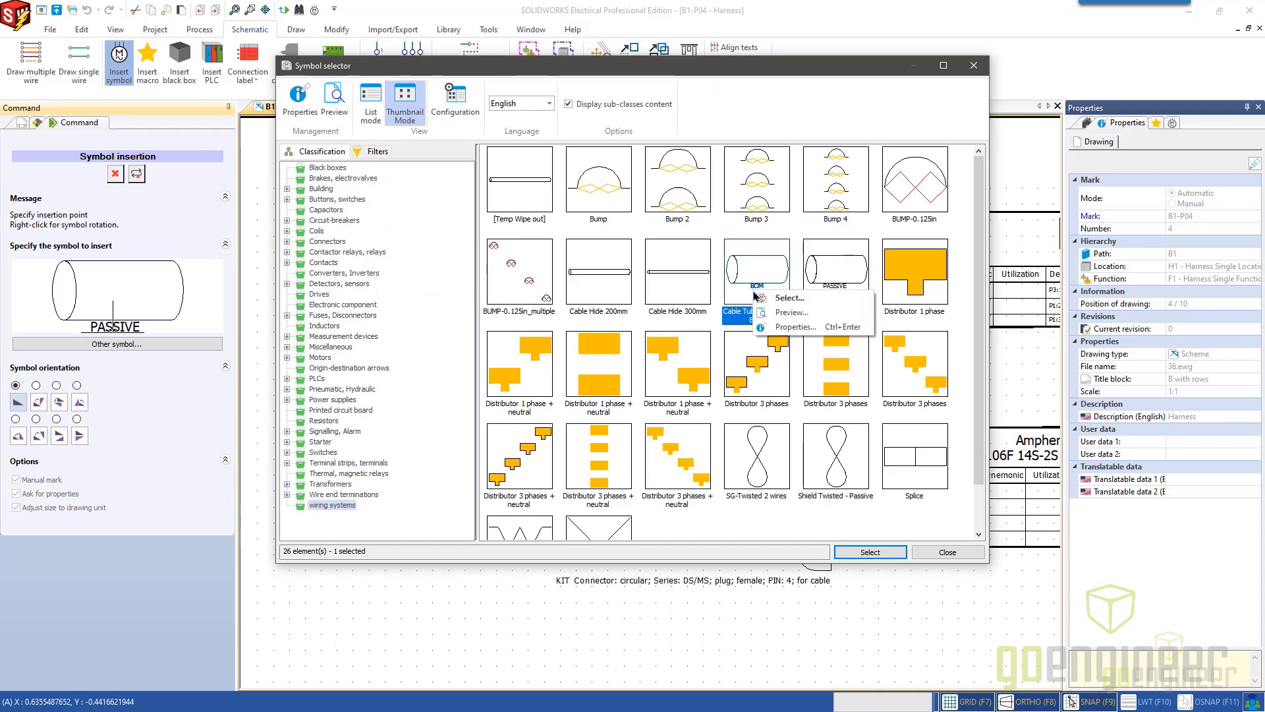
click(787, 326)
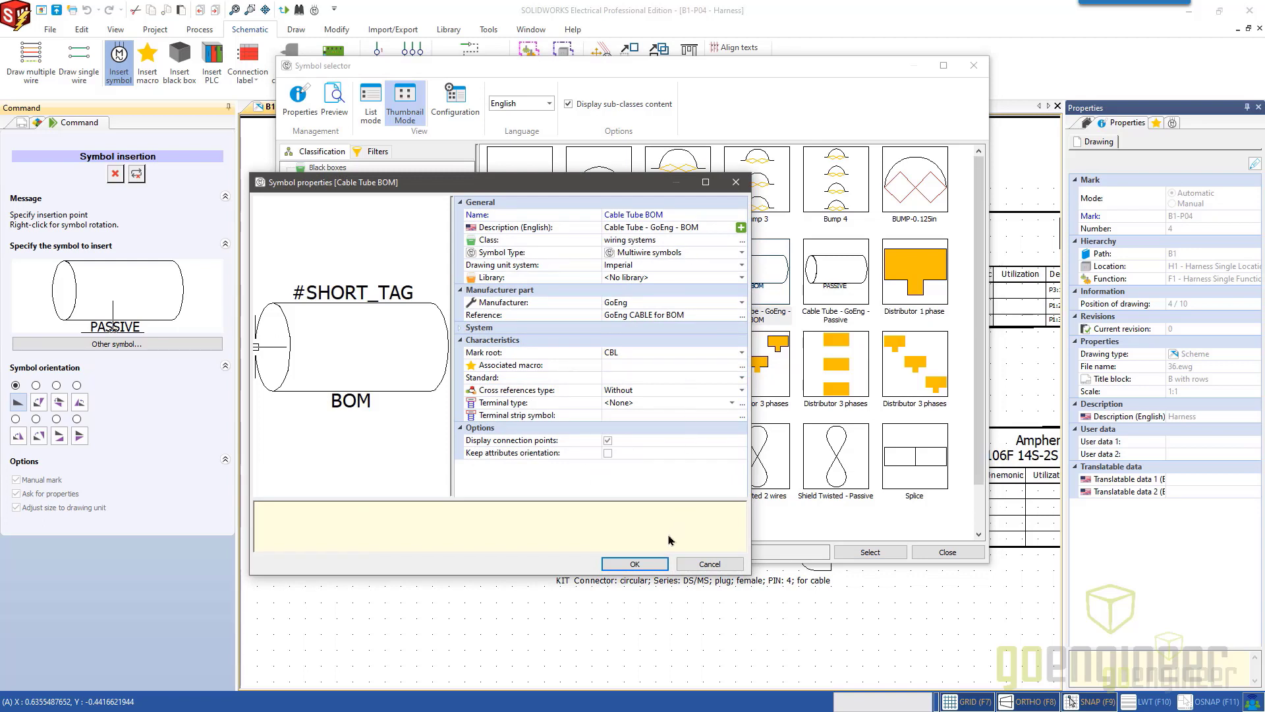
click(635, 565)
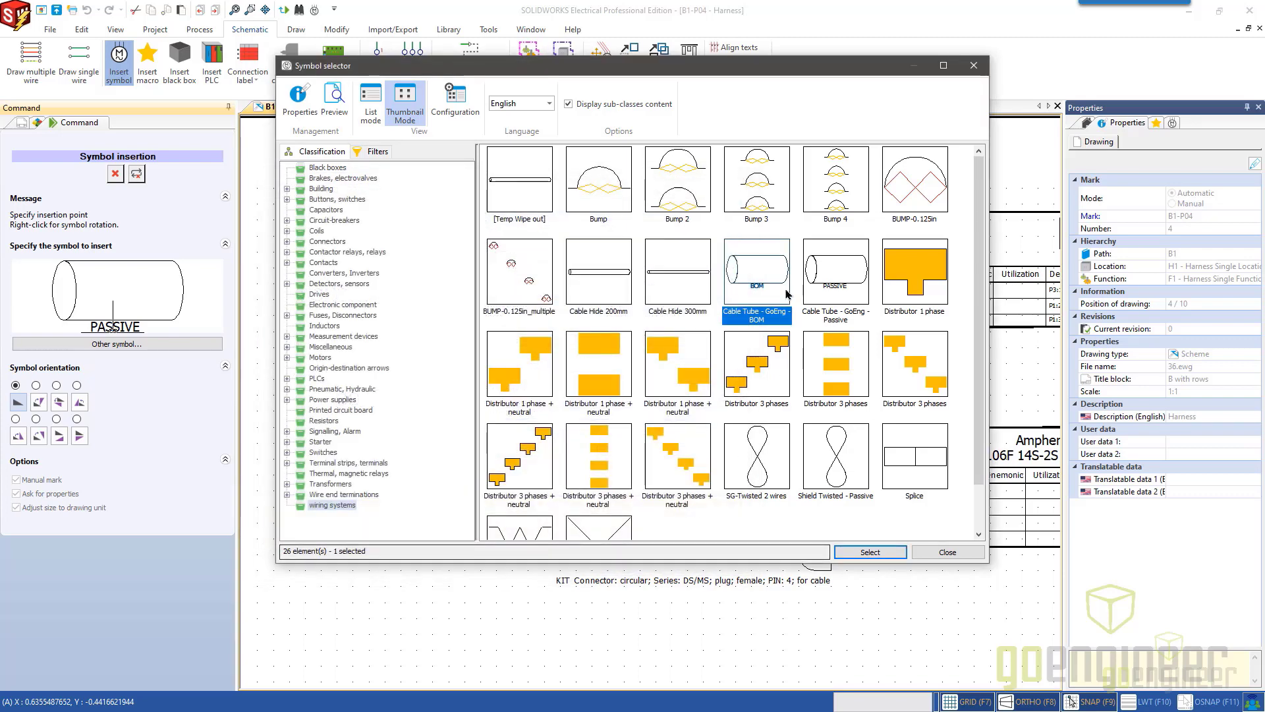
Insert the Cable Tube - GoEng - BOM symbol over the three wires entering P2, accepting its default mark.
double_click(763, 281)
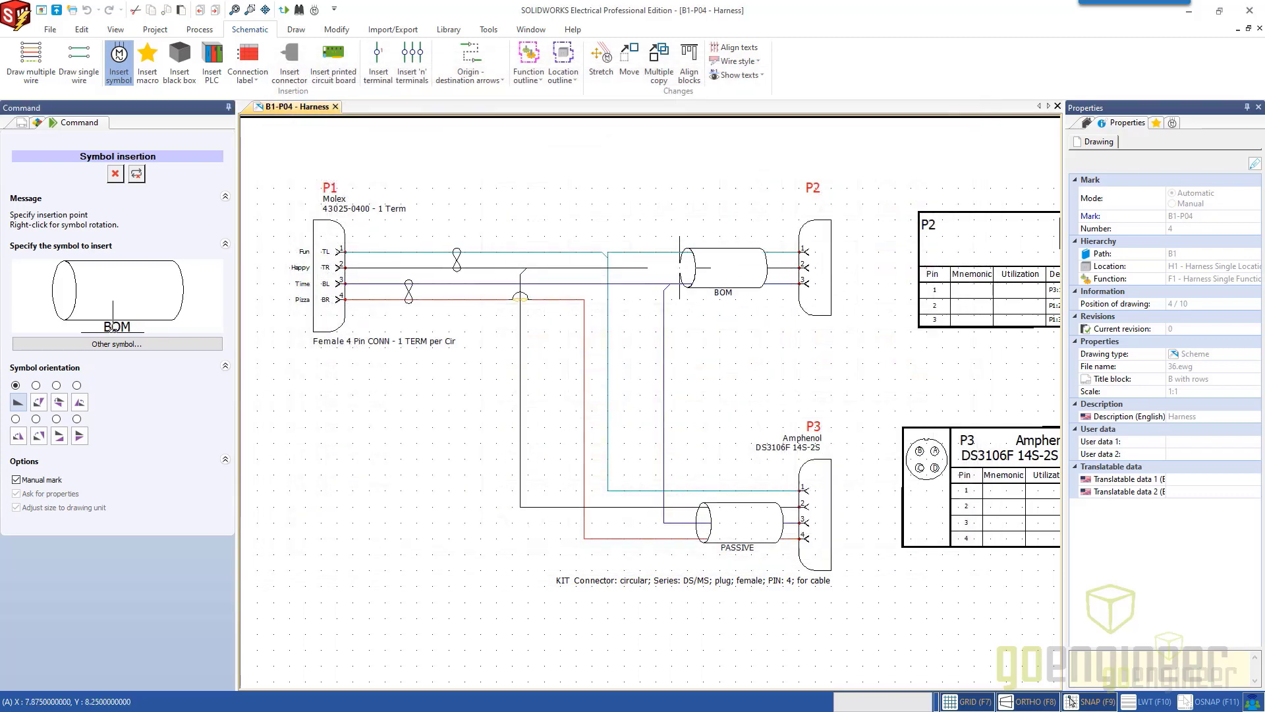
click(679, 267)
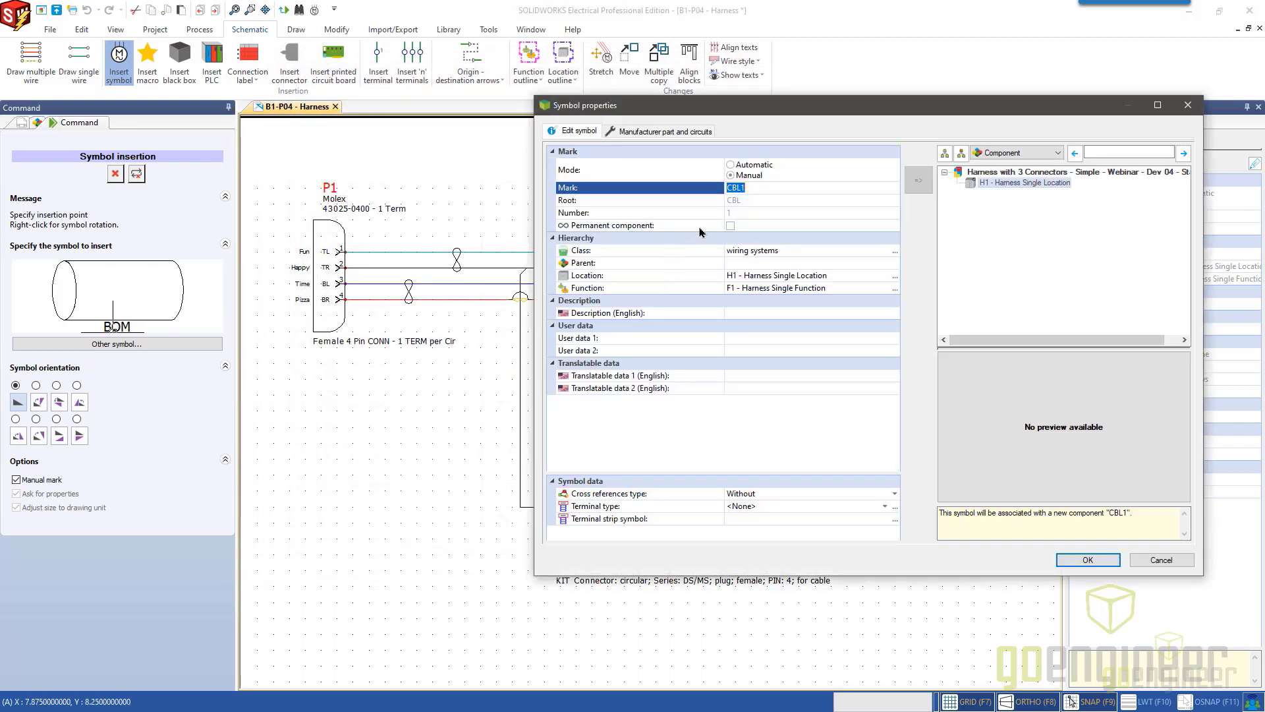
click(757, 188)
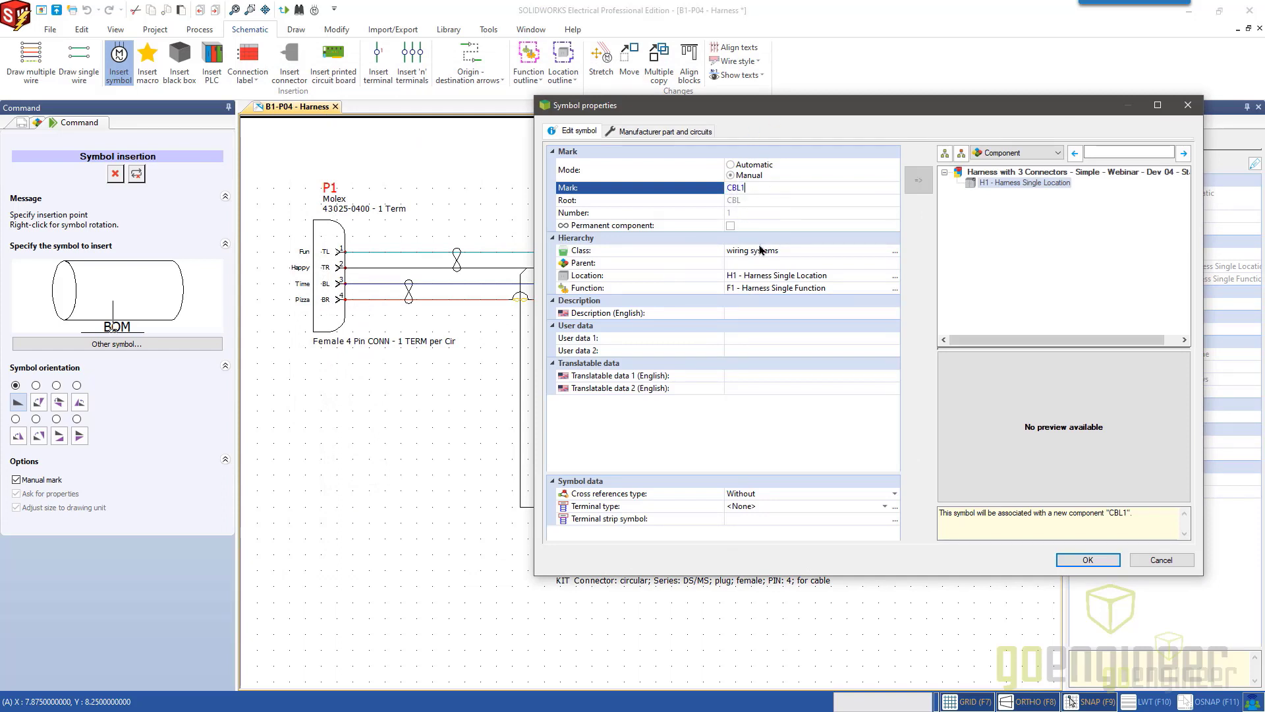
click(1085, 561)
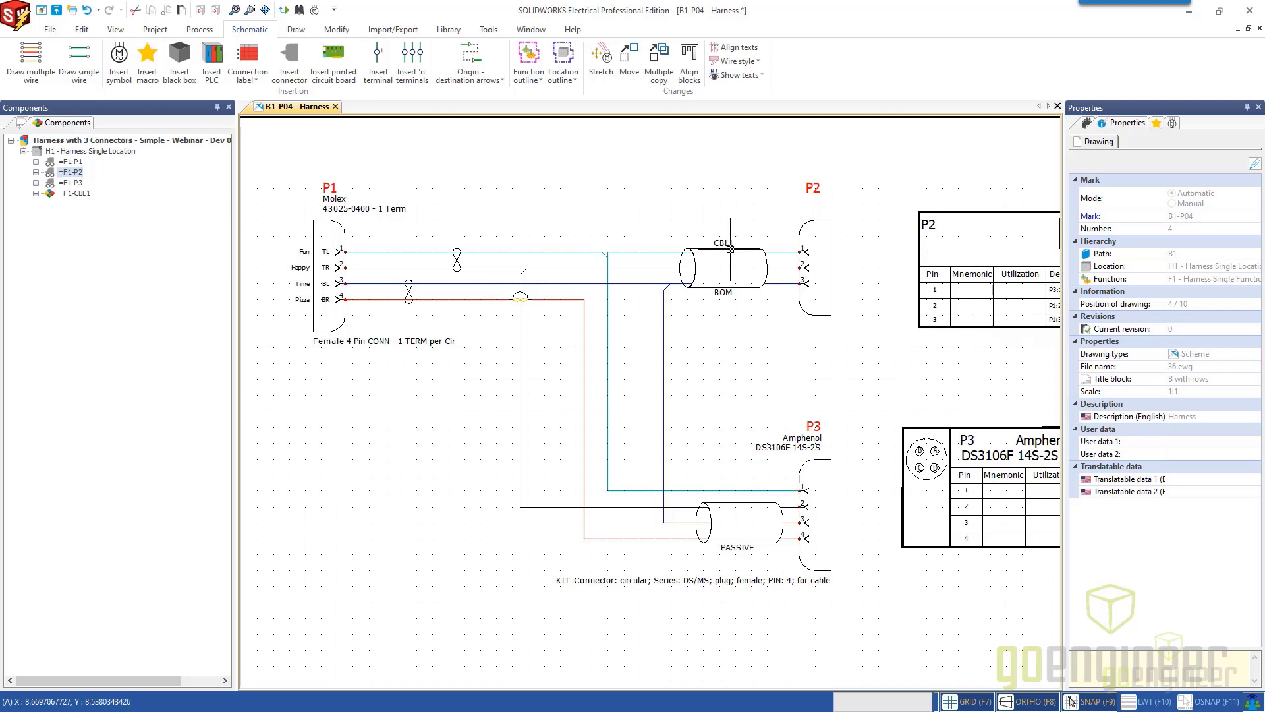
scroll(730, 244, up, 1)
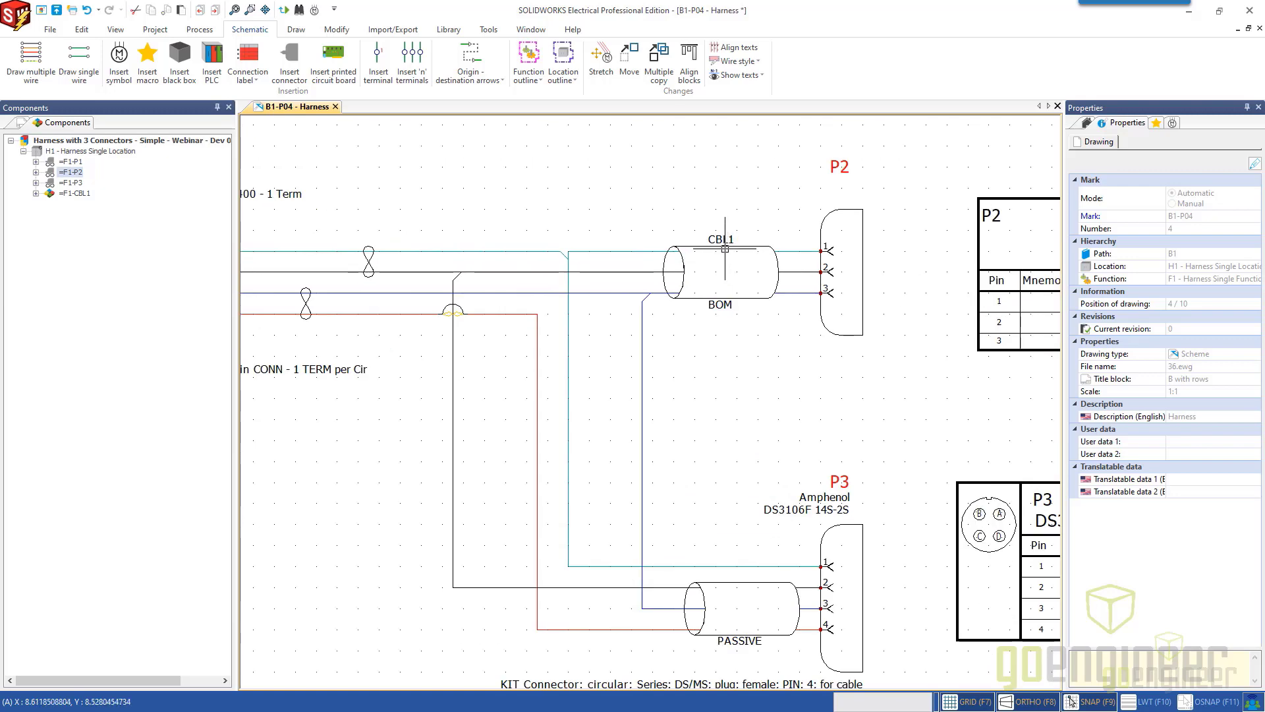
Examine the BOM cable tube on the wires entering P2 and the connection labels of P2 and P3.
scroll(724, 248, up, 2)
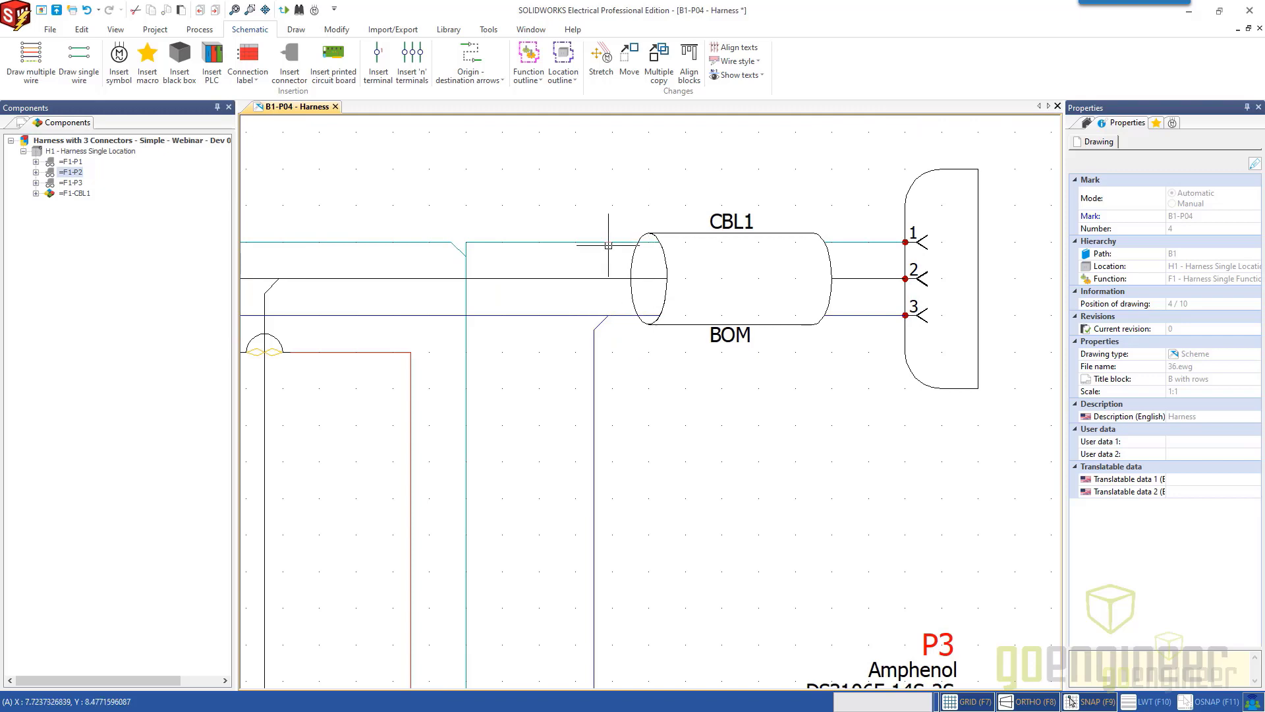
click(658, 233)
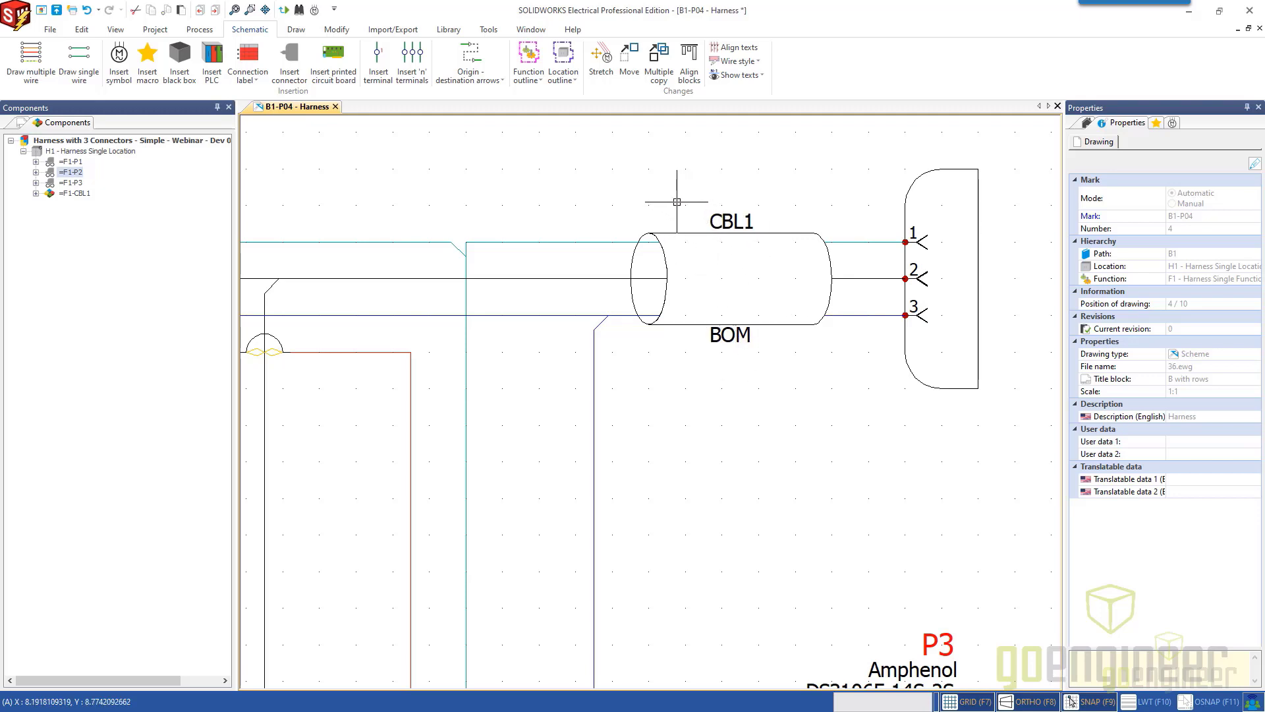
scroll(679, 201, down, 3)
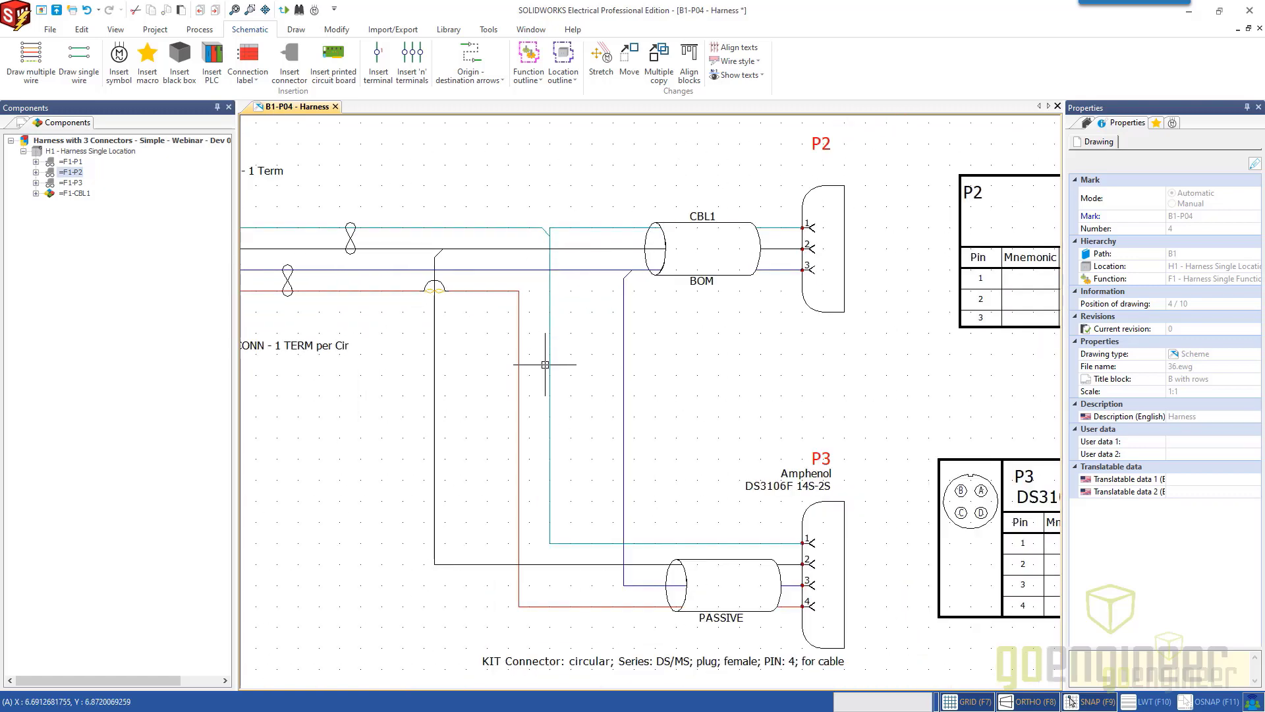
scroll(641, 375, down, 2)
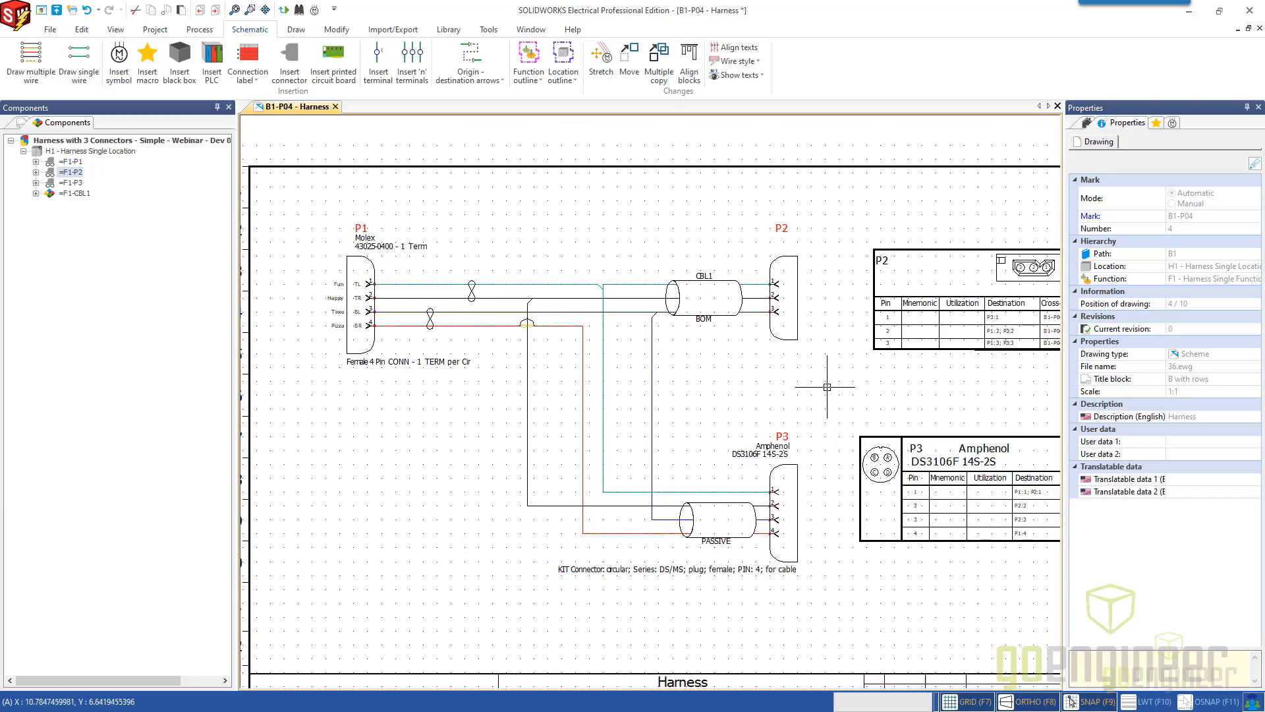
middle_drag(816, 378, 698, 402)
scroll(761, 368, up, 2)
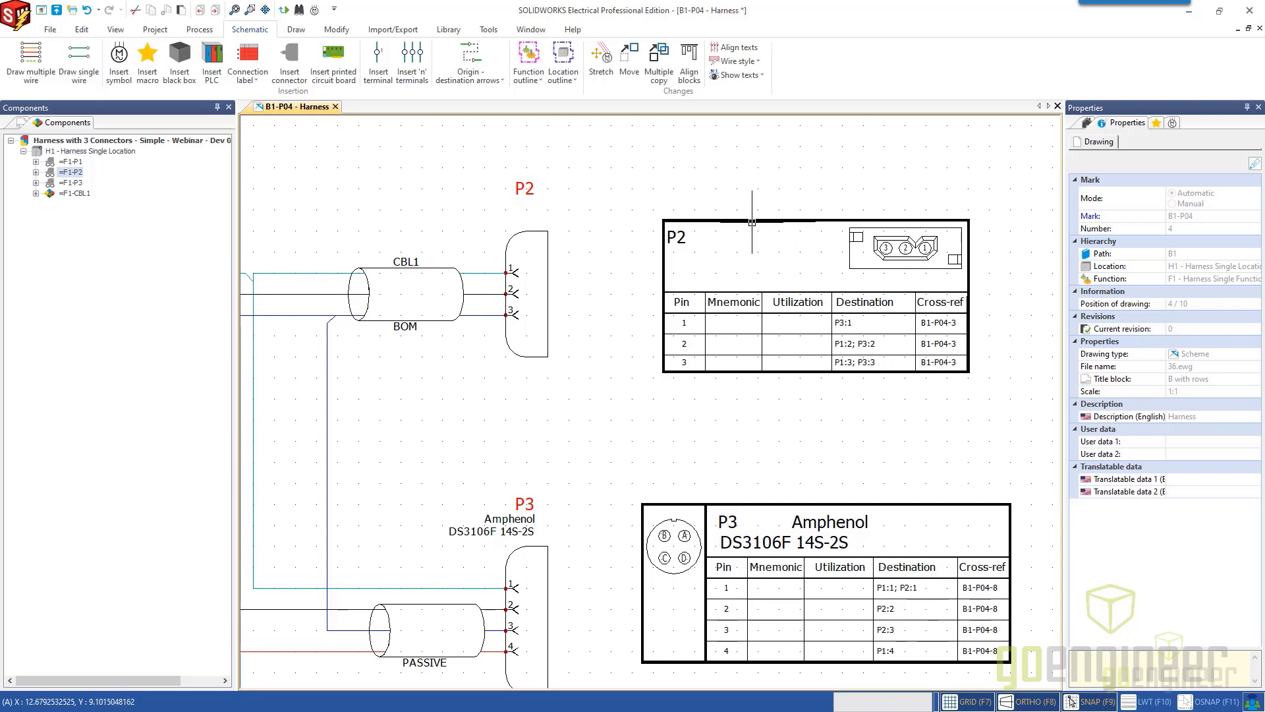
click(752, 222)
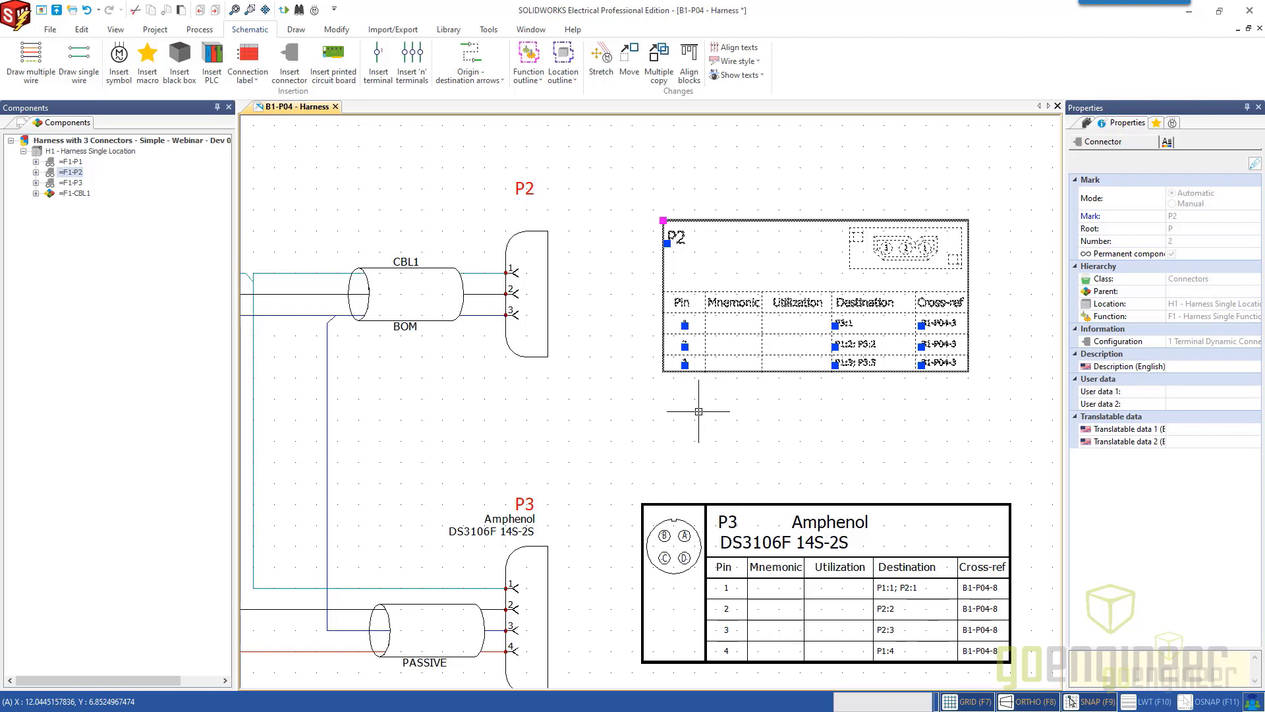
key(Escape)
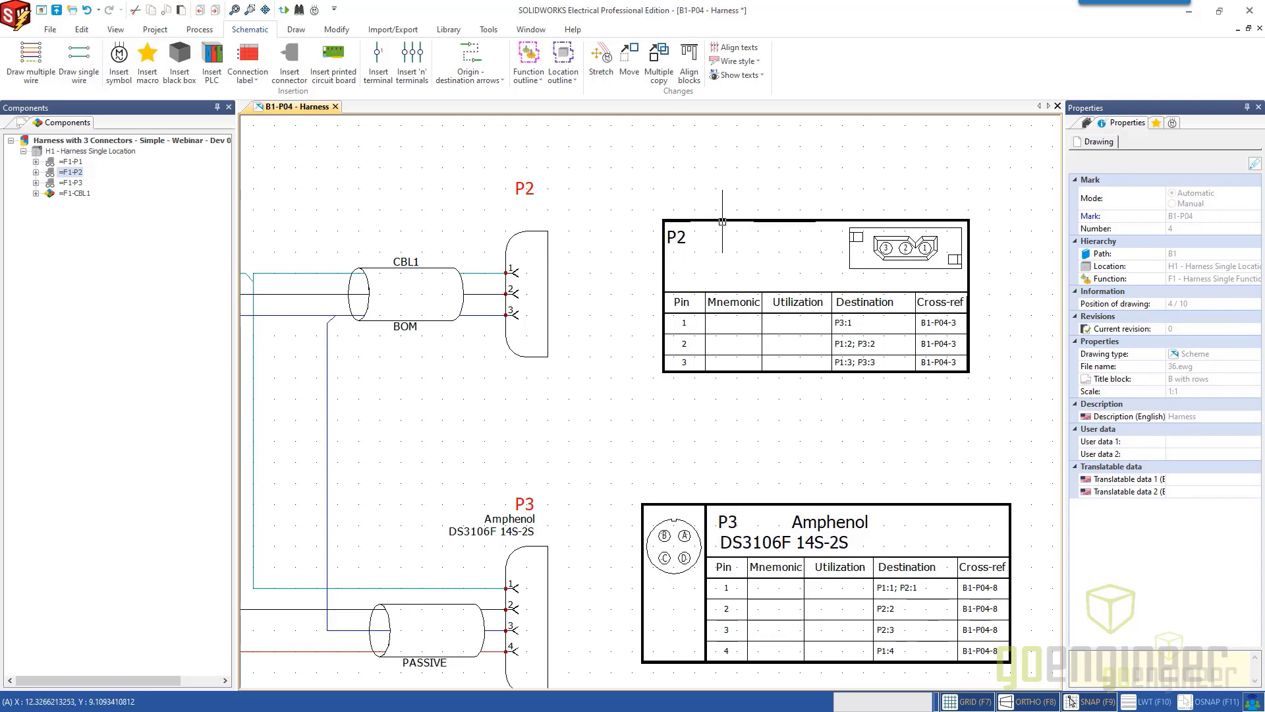
Start inserting a connection label for a component and choose the Molex 4 Pin Connection Label symbol.
scroll(617, 307, down, 2)
middle_drag(458, 388, 772, 344)
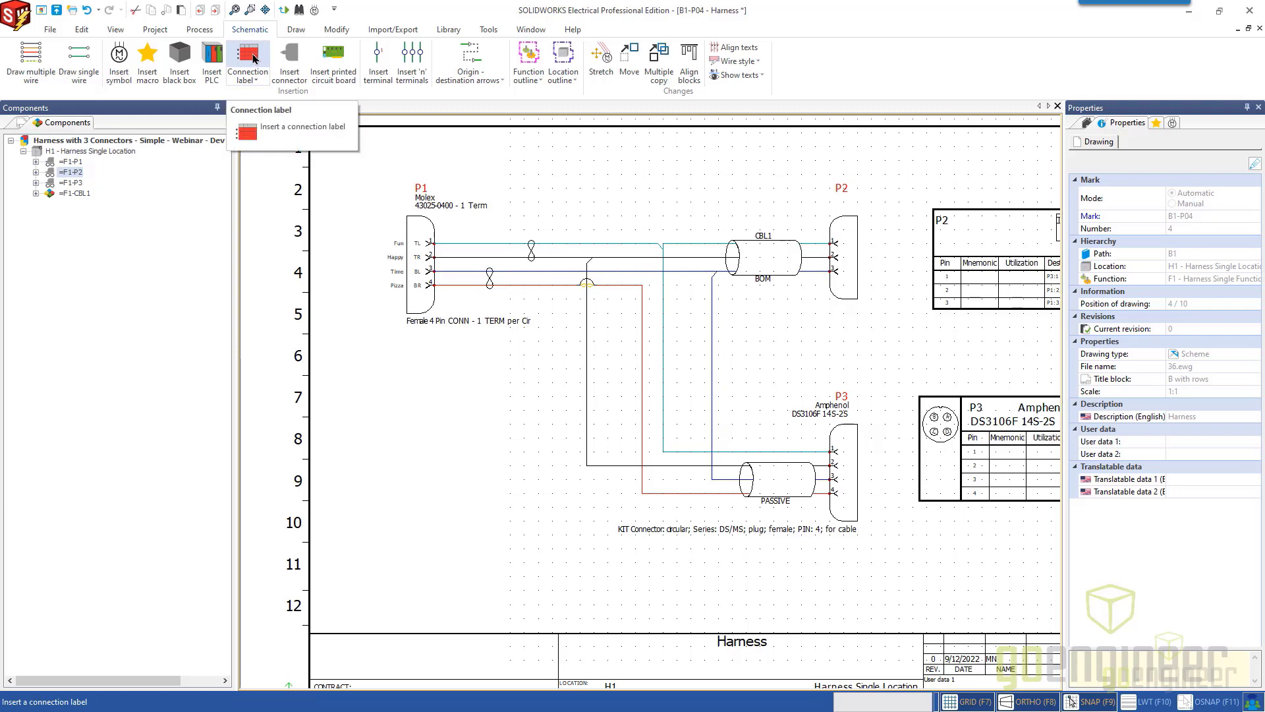
click(253, 80)
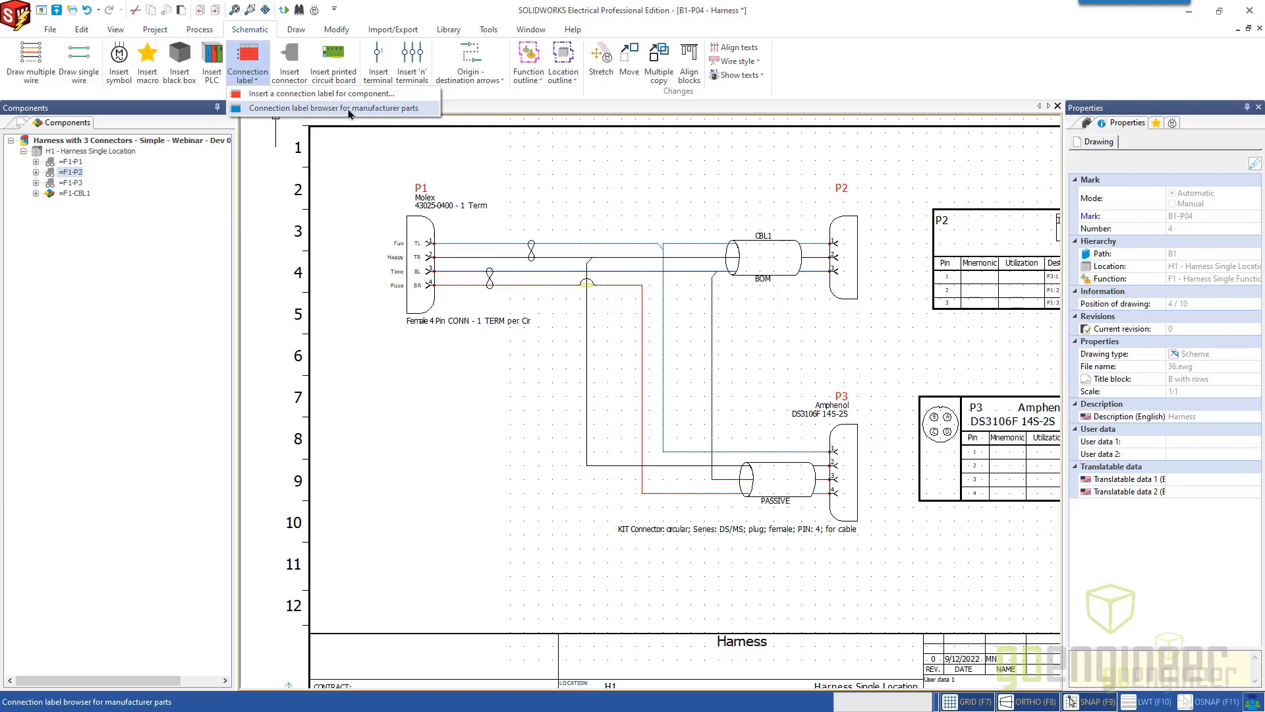
click(277, 94)
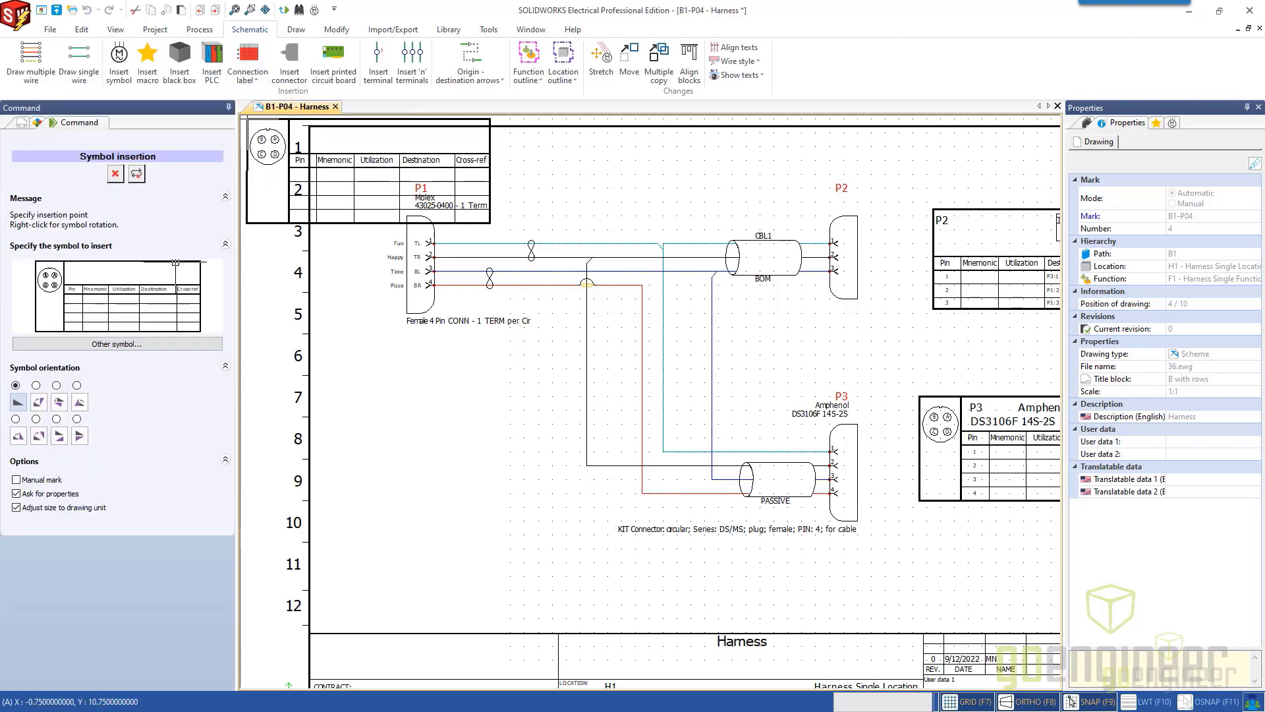
click(140, 347)
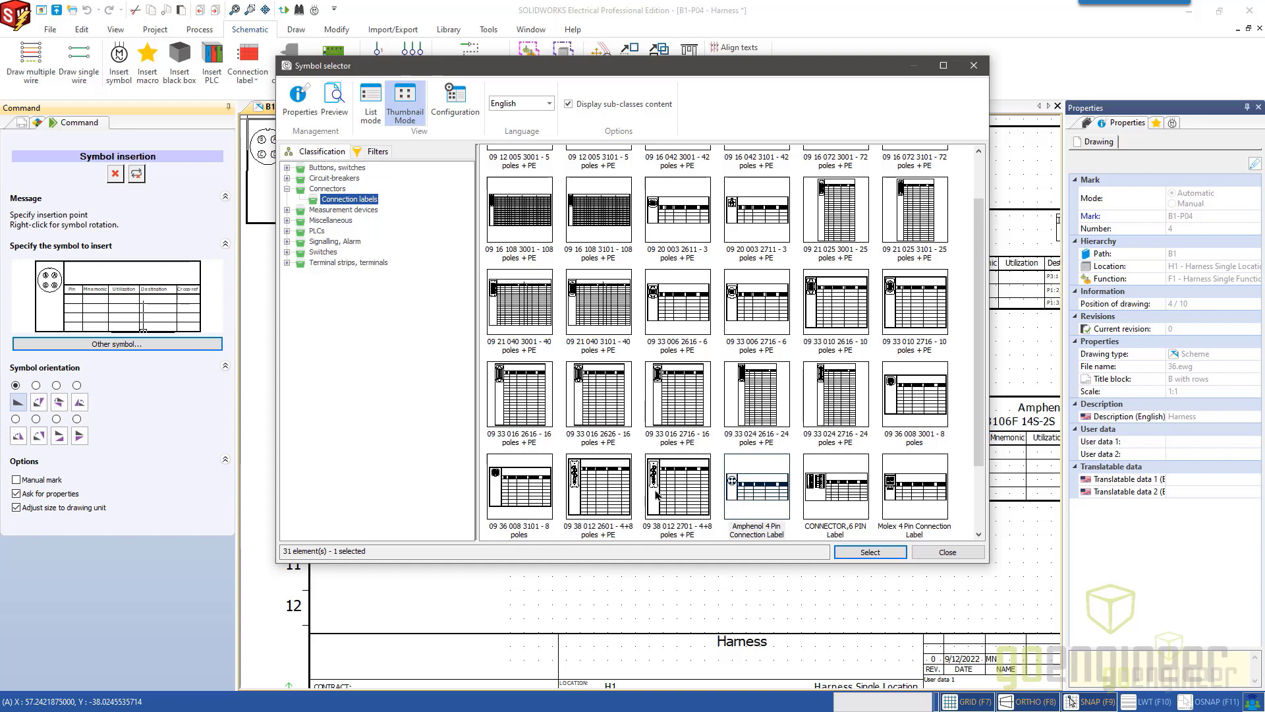
scroll(659, 469, down, 2)
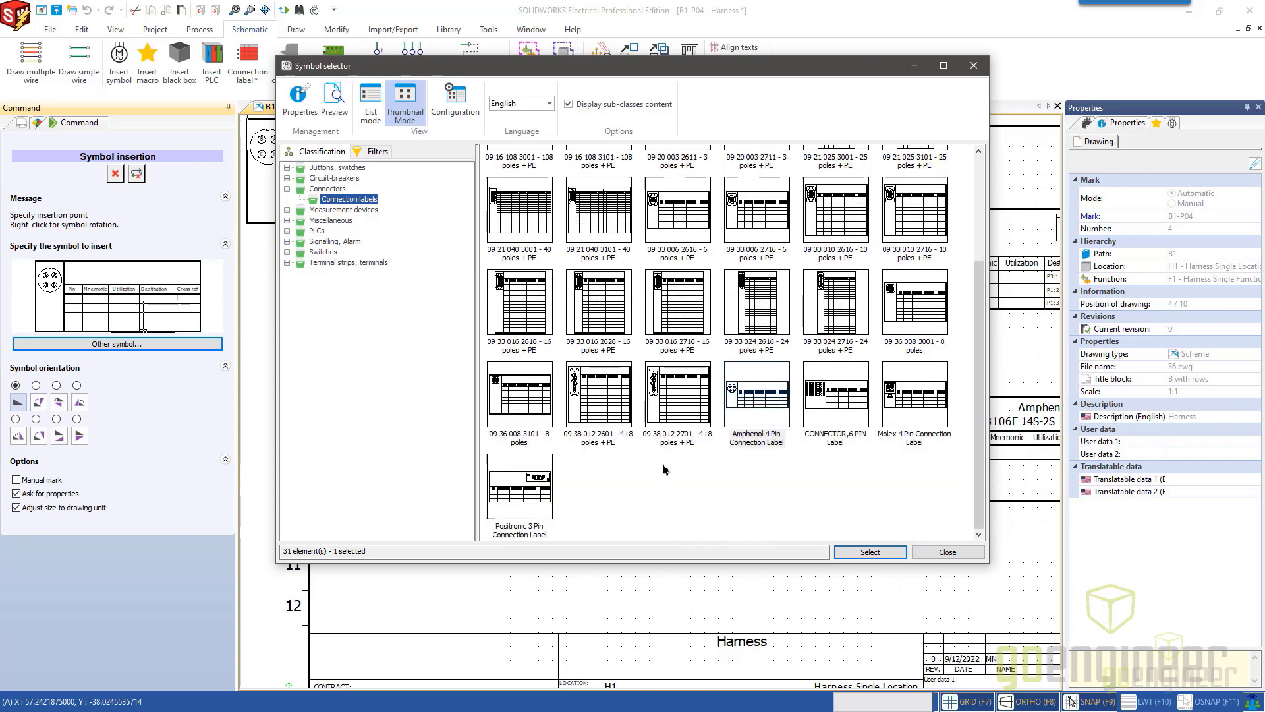
click(899, 405)
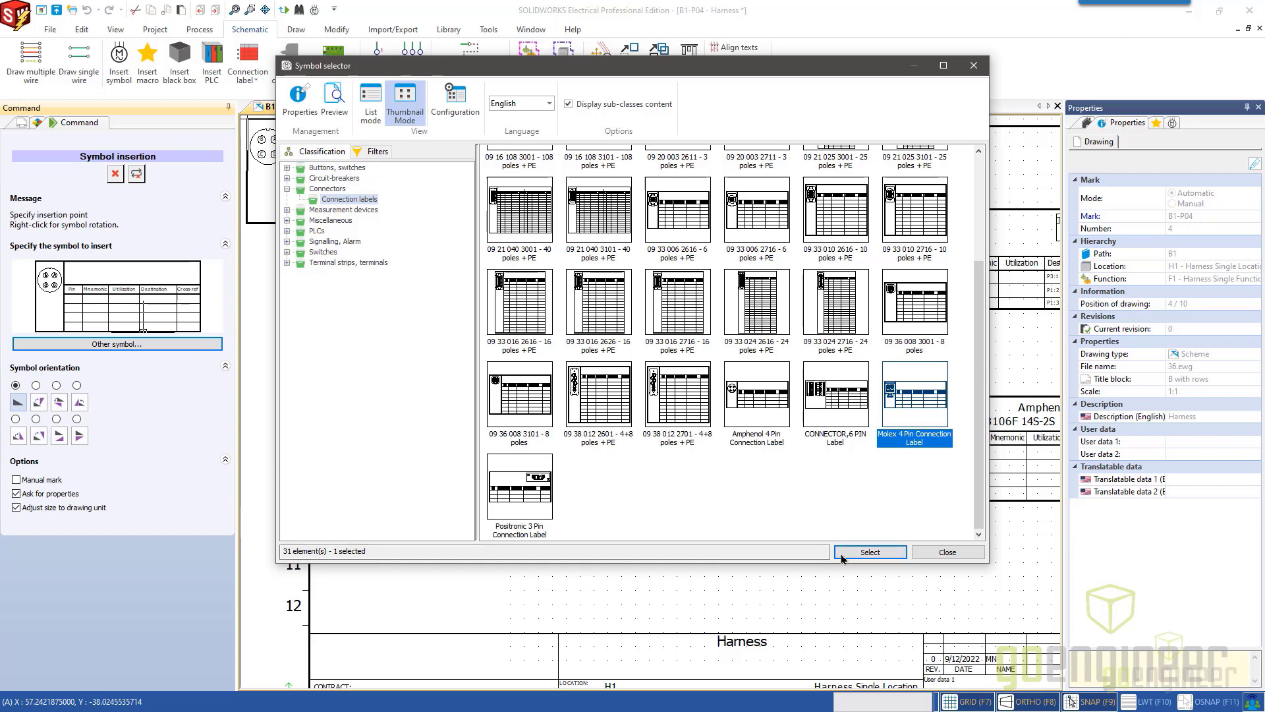
click(867, 553)
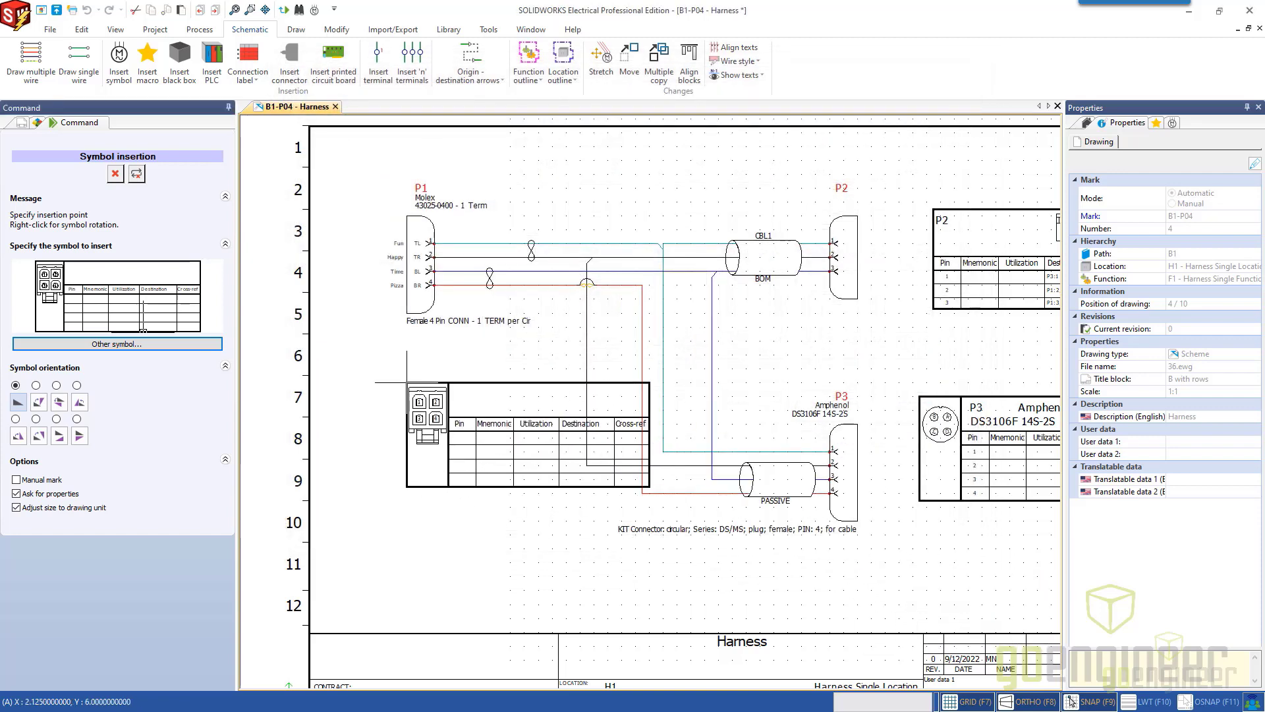
Place the Molex connection label below connector P1 and associate it with the existing component P1.
click(330, 361)
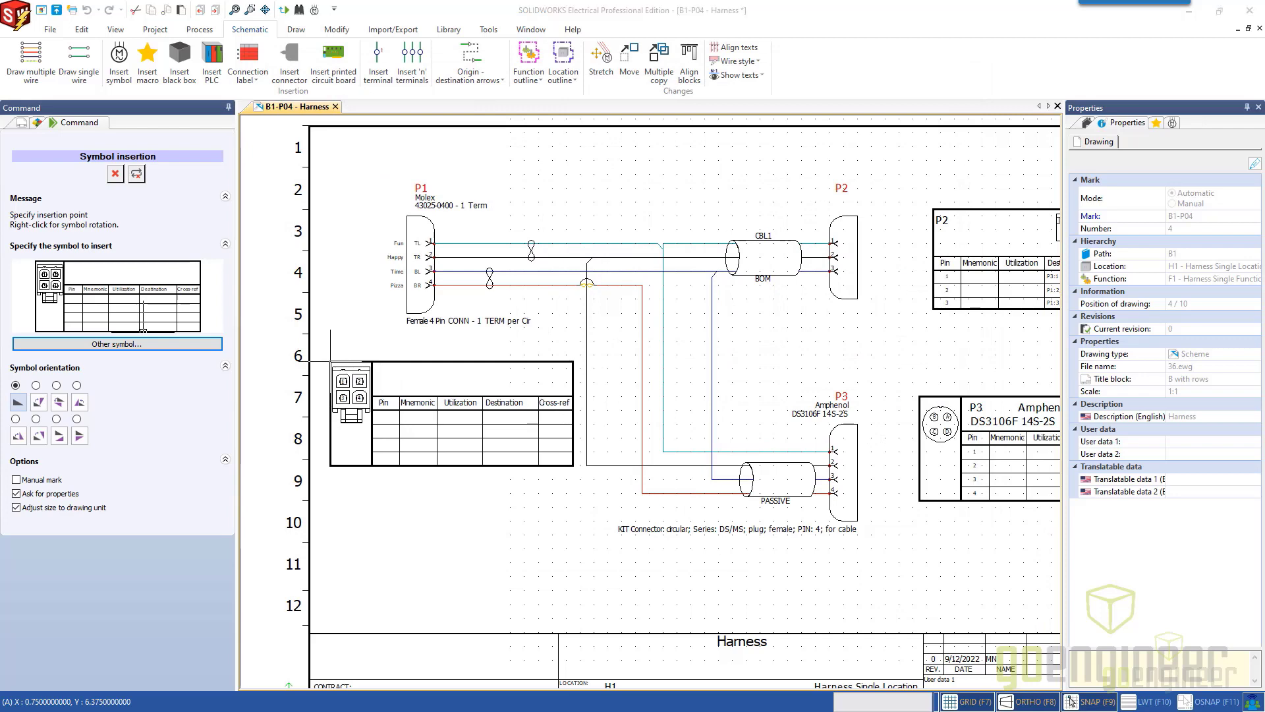
drag(640, 106, 763, 110)
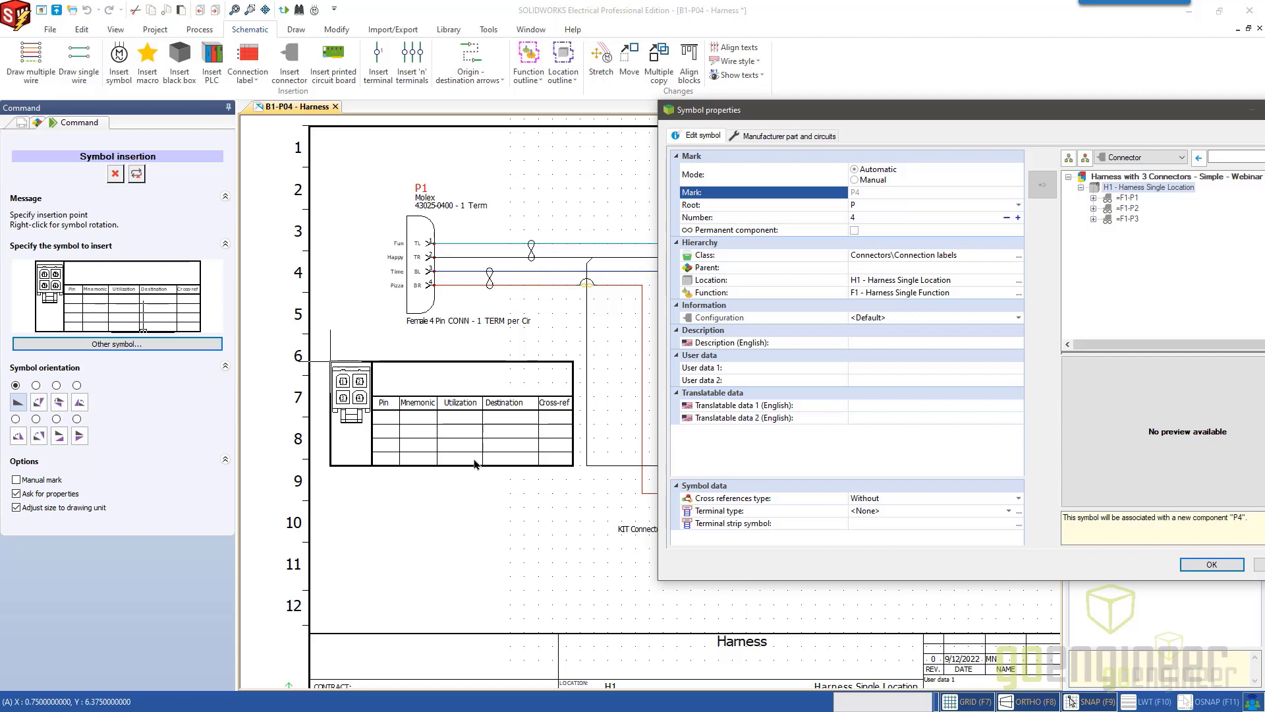
drag(800, 117, 661, 123)
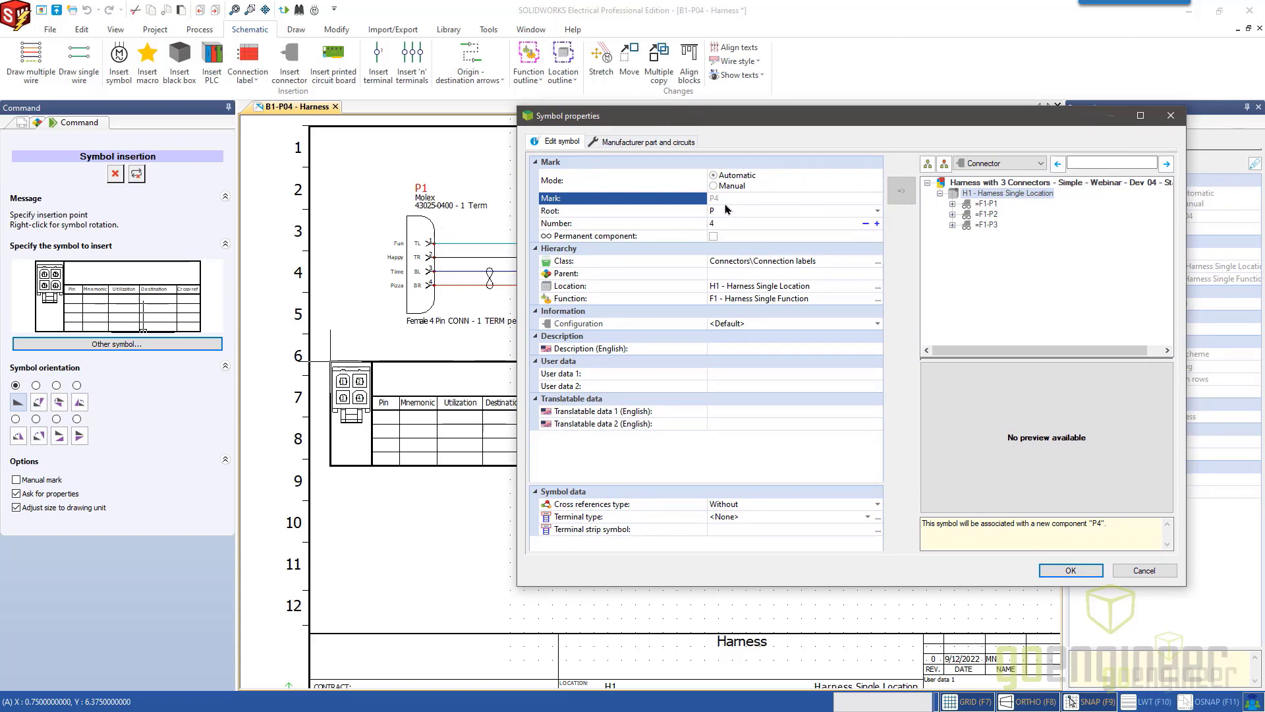
click(992, 204)
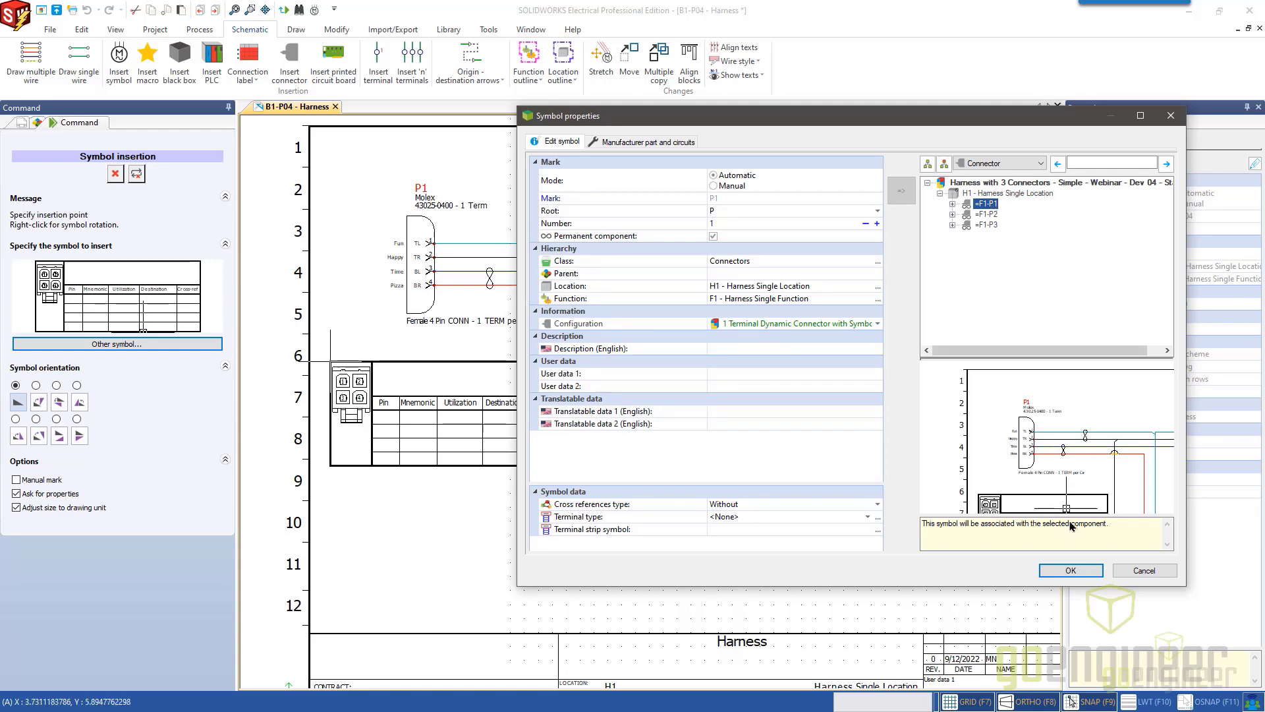
click(1070, 571)
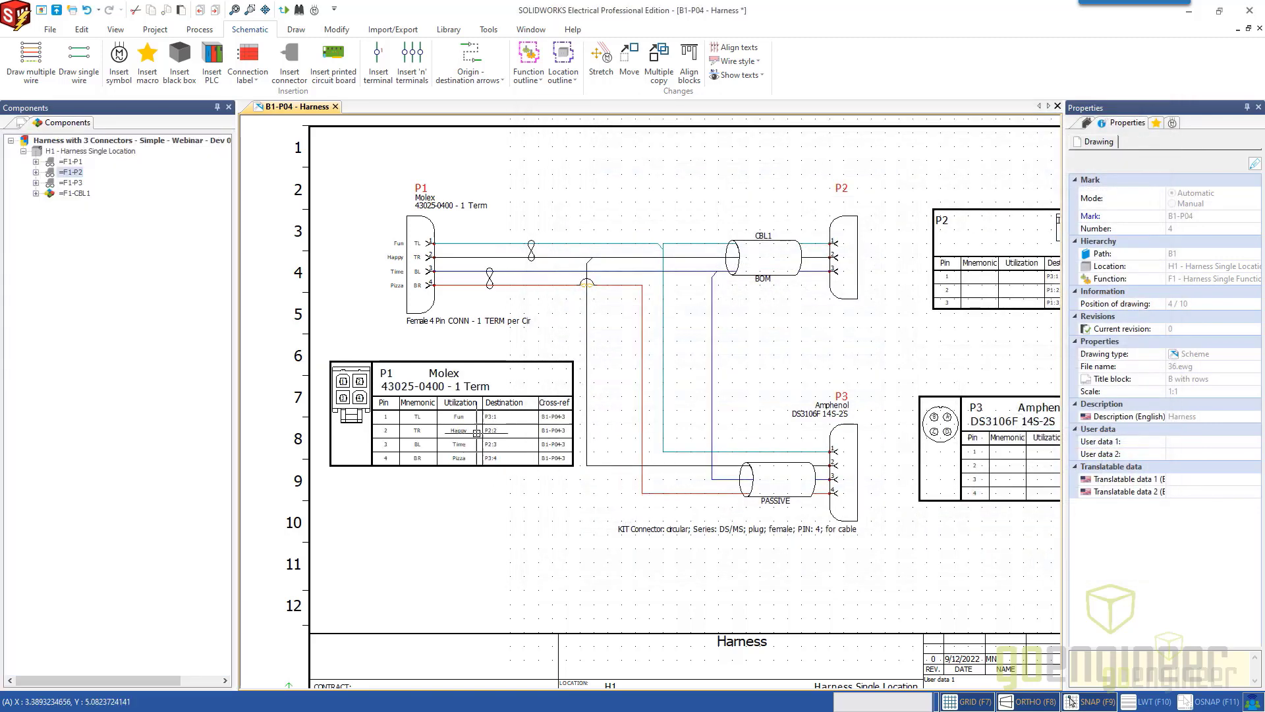
Examine the mnemonic, utilization, destination and cross-reference columns and the pin layout picture in P1's connection label.
scroll(405, 365, up, 2)
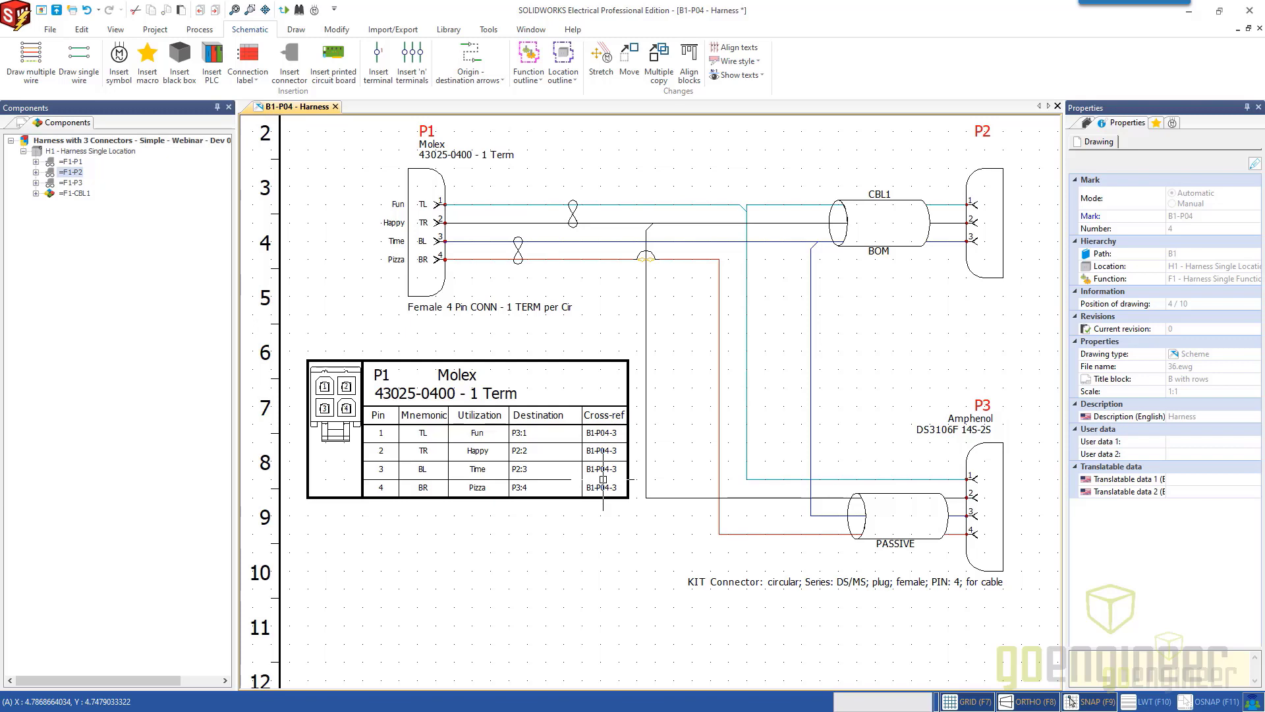
scroll(603, 479, up, 2)
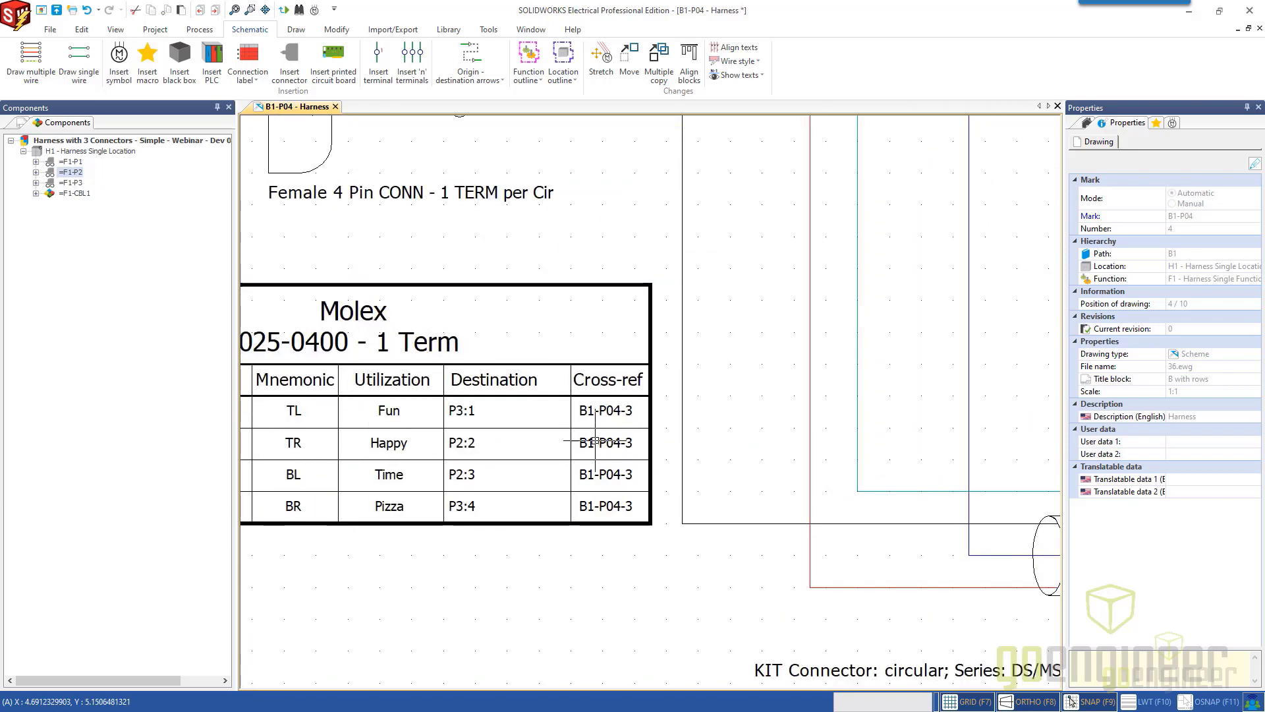
scroll(587, 425, up, 2)
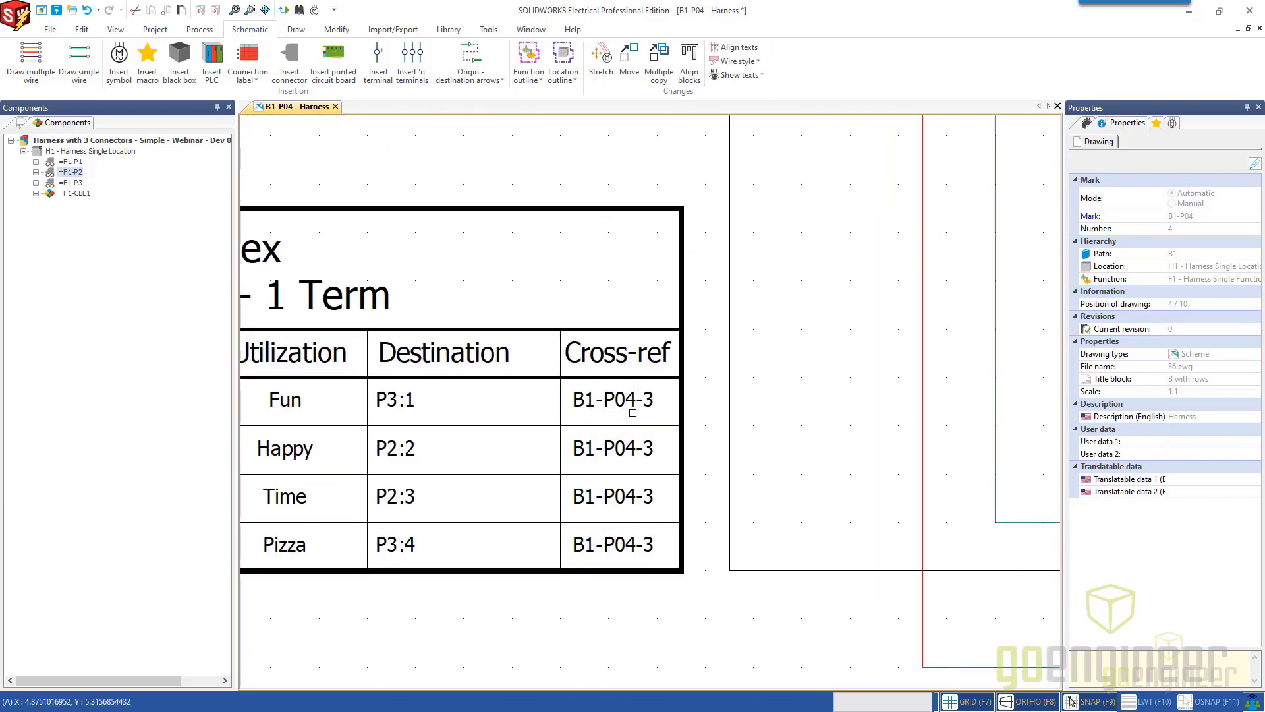
scroll(642, 491, down, 5)
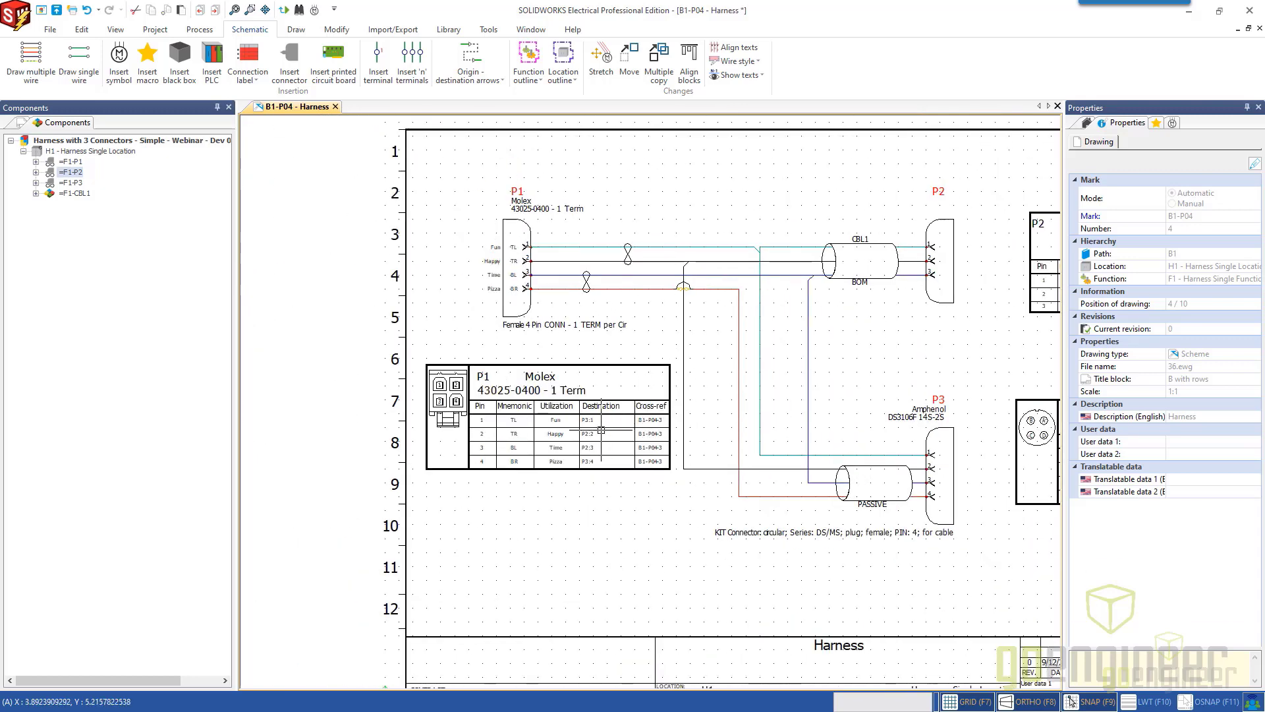
scroll(544, 477, up, 1)
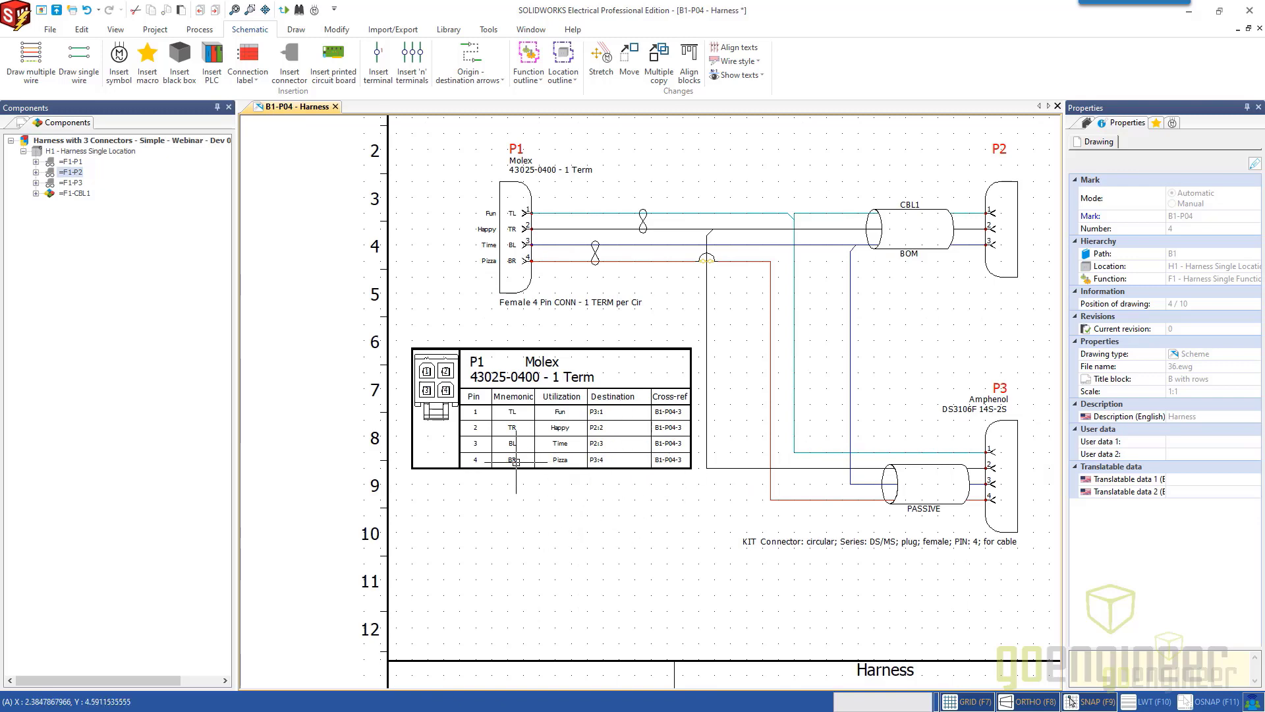
scroll(458, 433, up, 3)
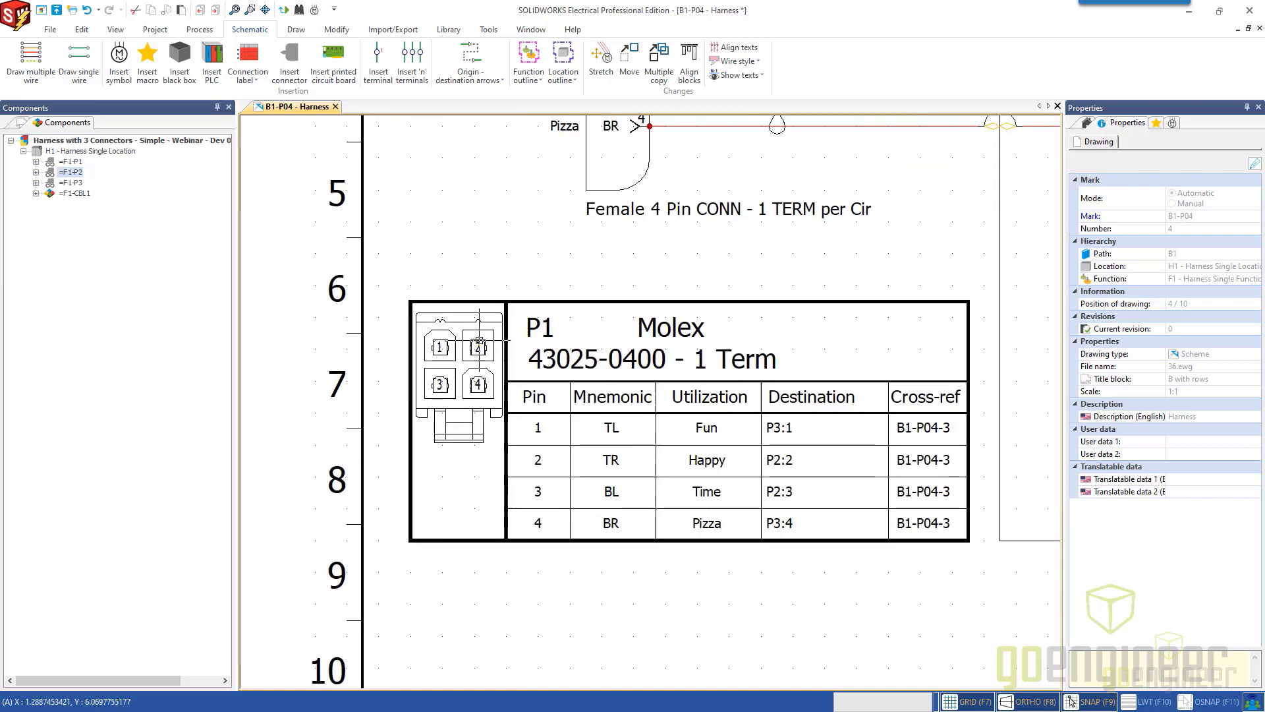
scroll(484, 375, down, 5)
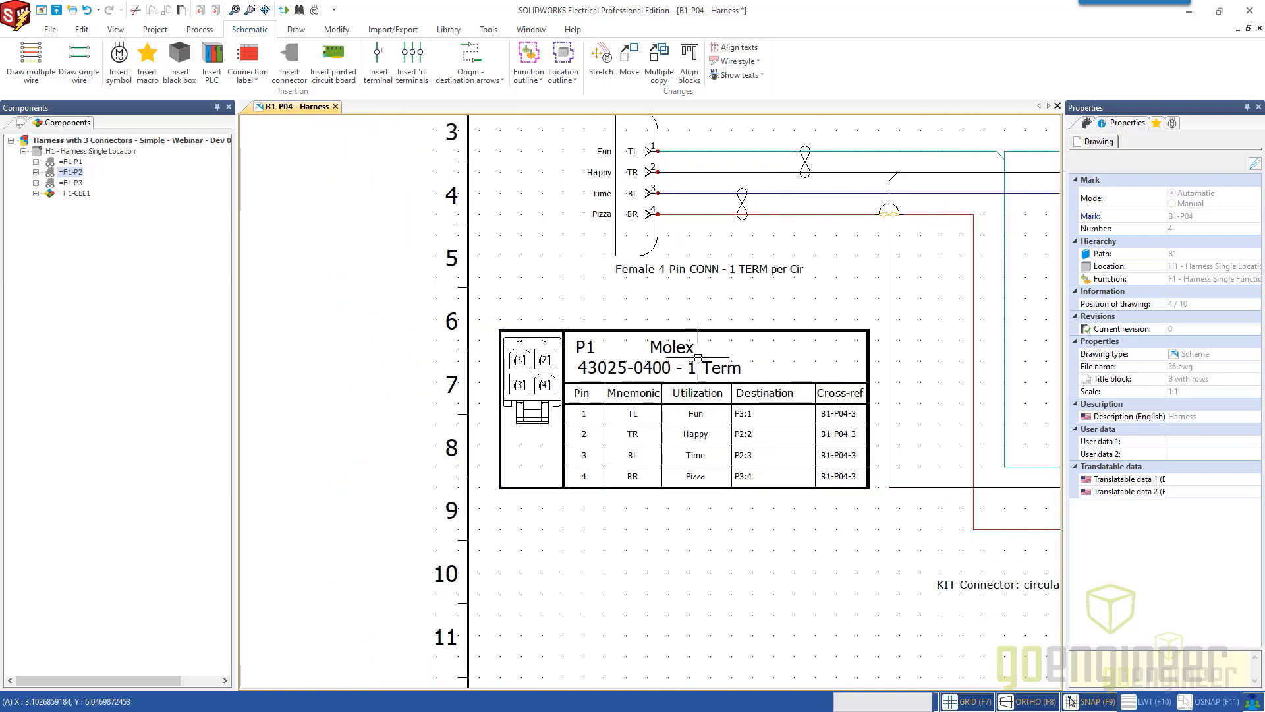
scroll(720, 409, down, 3)
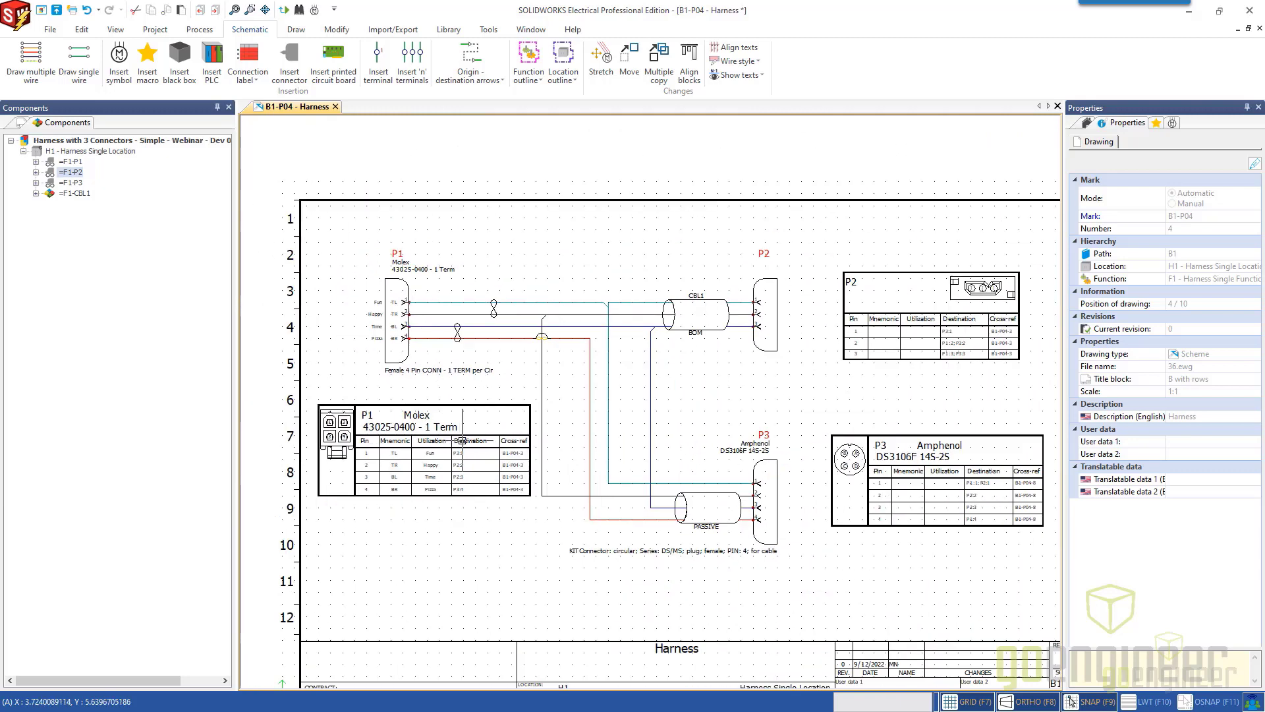
Move P1's connection label down to just above the title block, near rows 9 to 12 of the sheet.
scroll(464, 422, down, 2)
click(468, 377)
drag(470, 378, 465, 486)
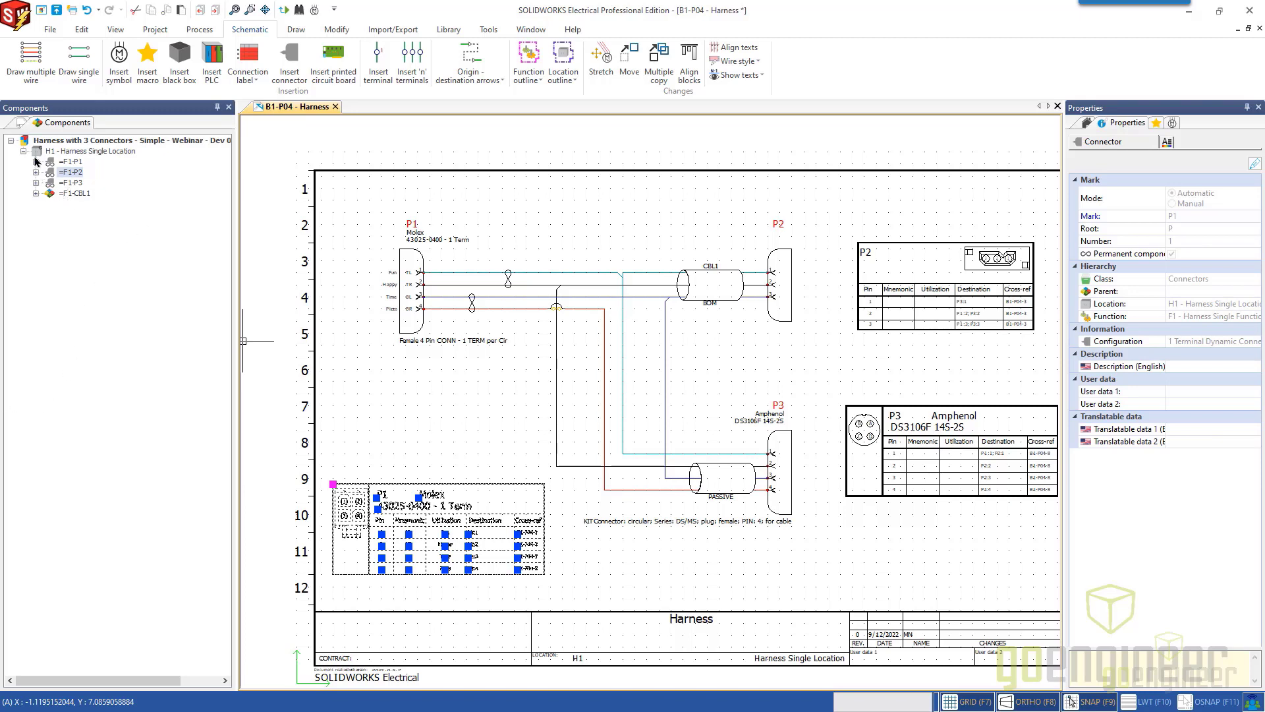
Clear the label selection and open the B1-P03 - Line diagram drawing from the project documents.
click(21, 127)
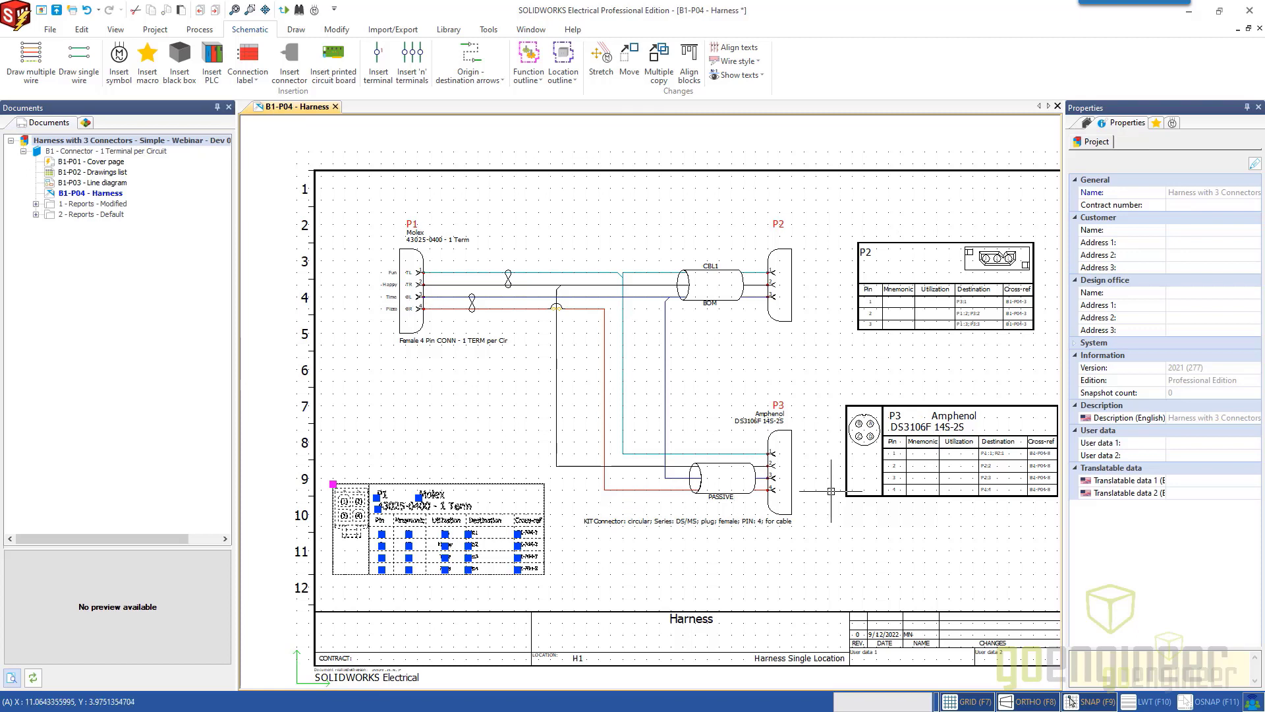
key(Escape)
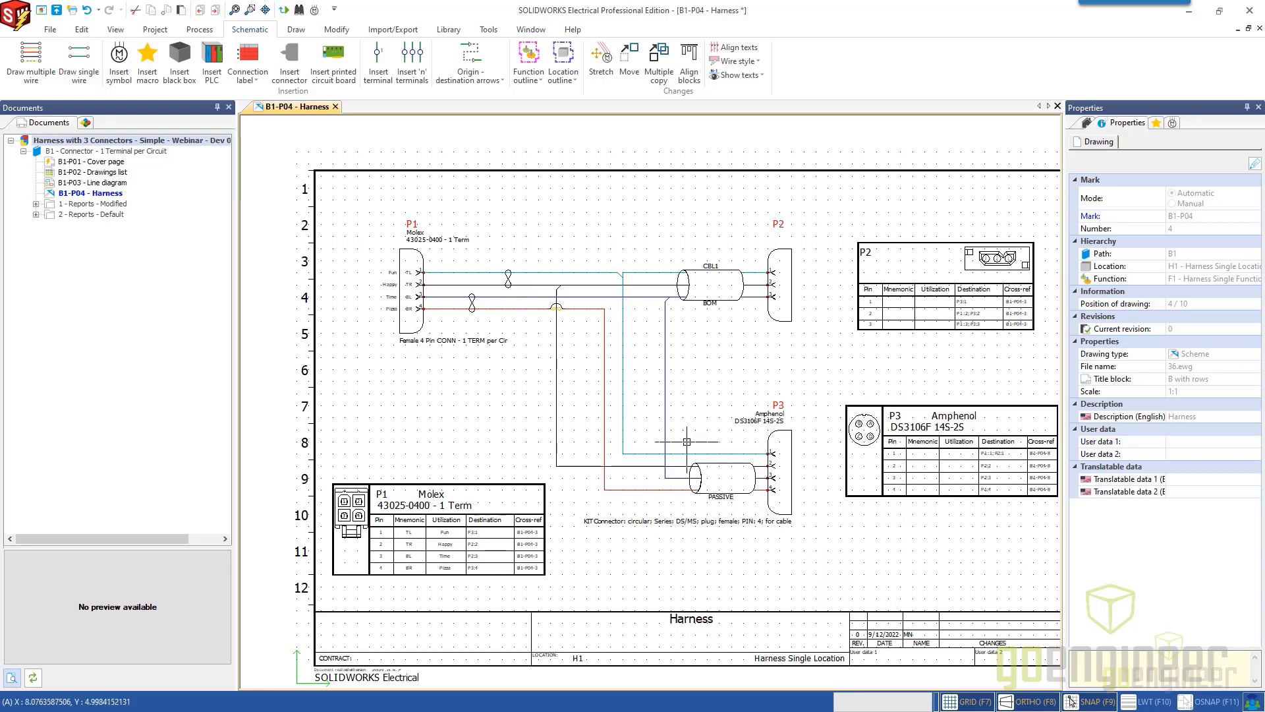
double_click(97, 183)
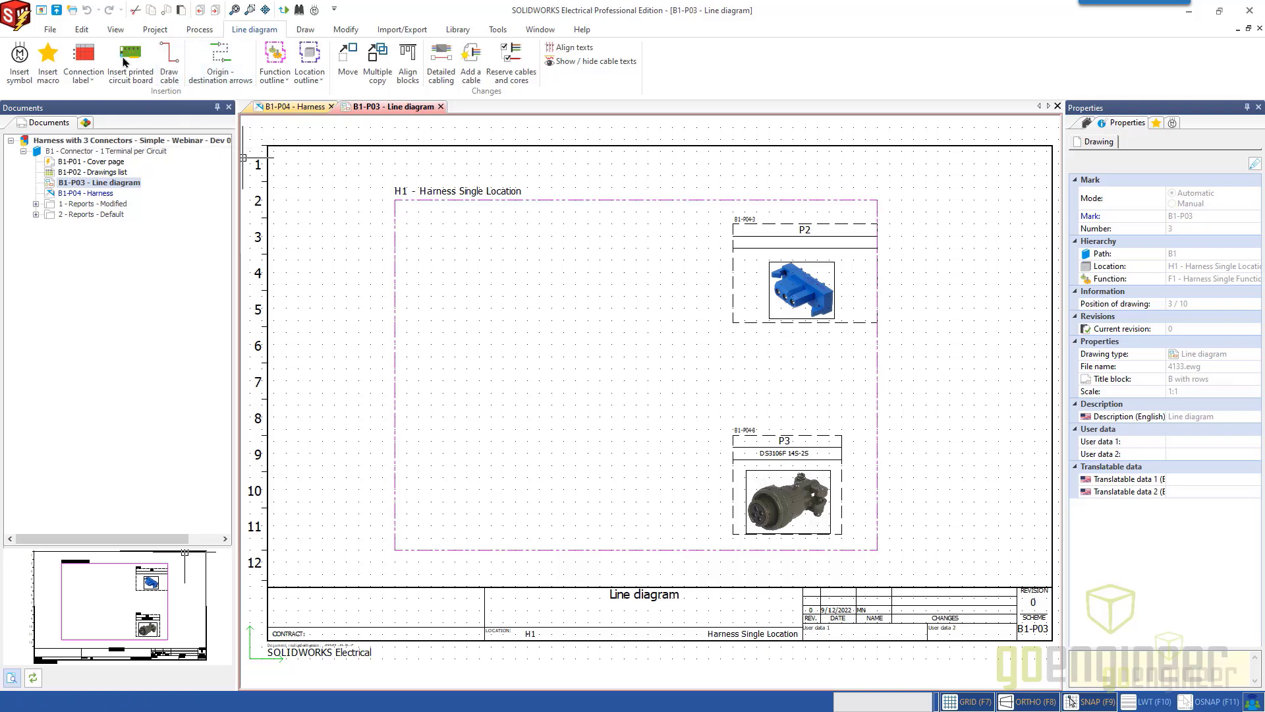
Insert the black connector symbol in the upper left of the H1 location outline and associate it with component P1.
click(20, 63)
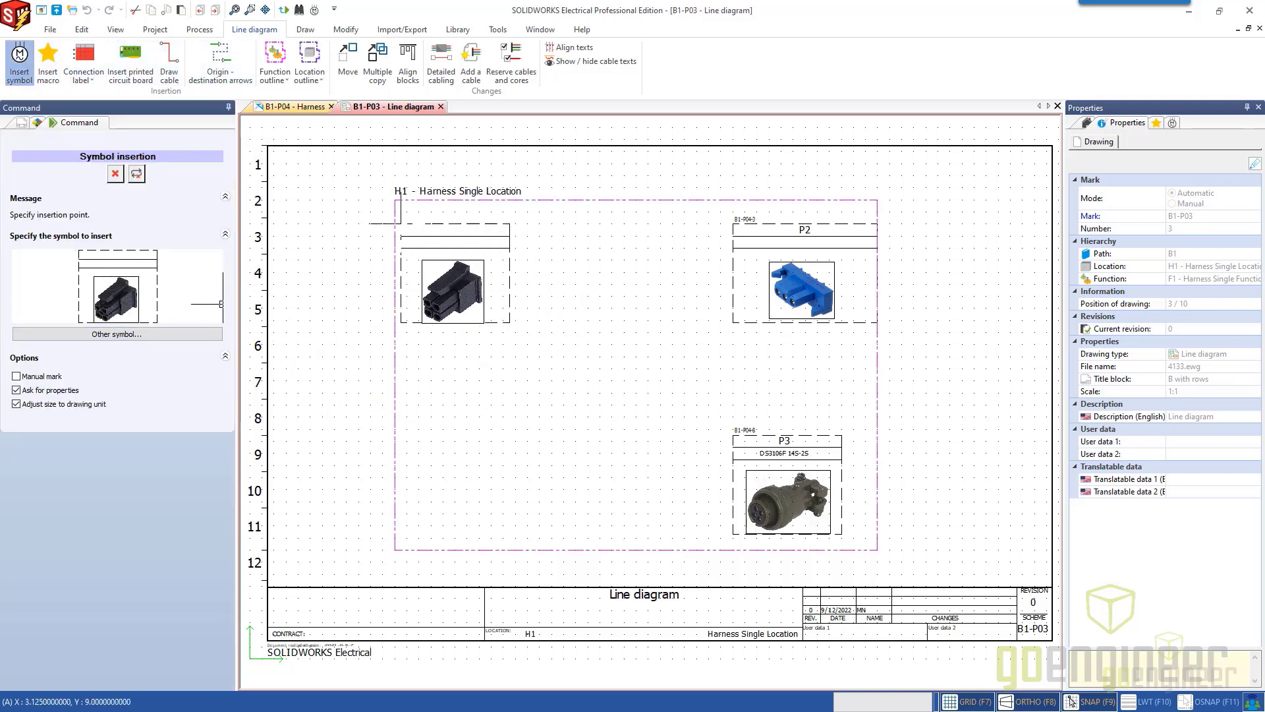
click(396, 223)
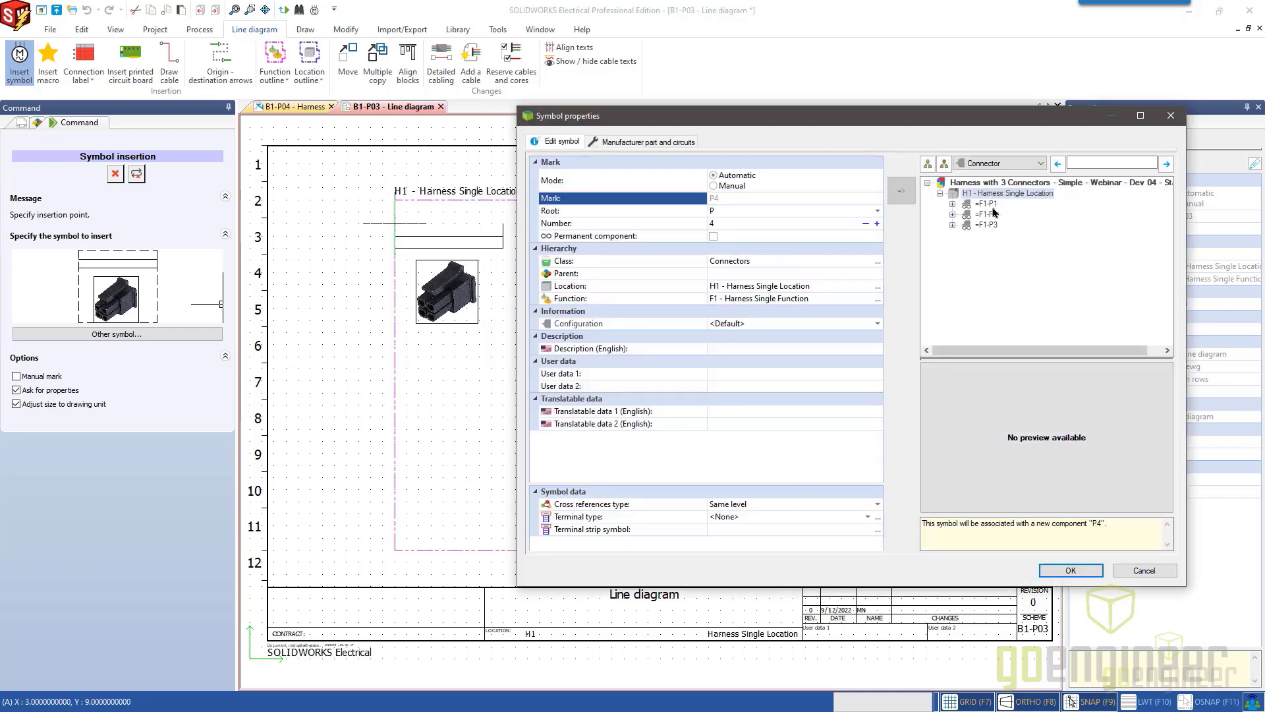
click(987, 204)
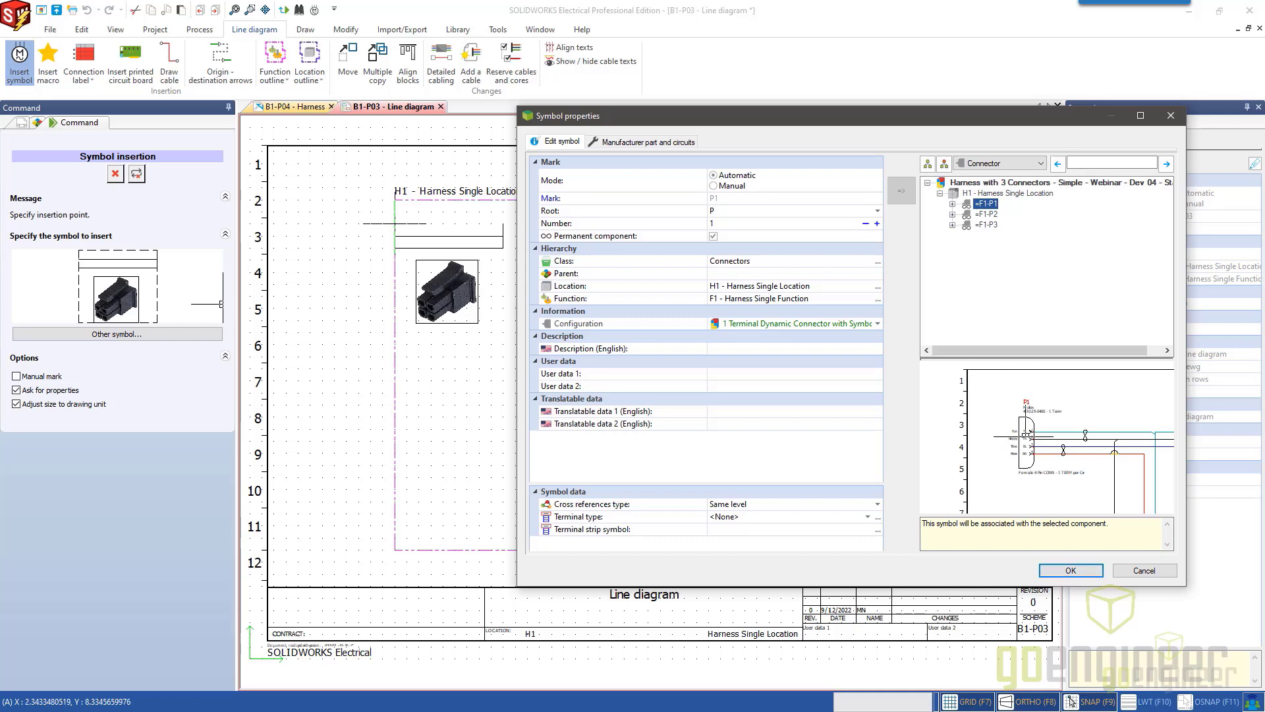
click(1071, 571)
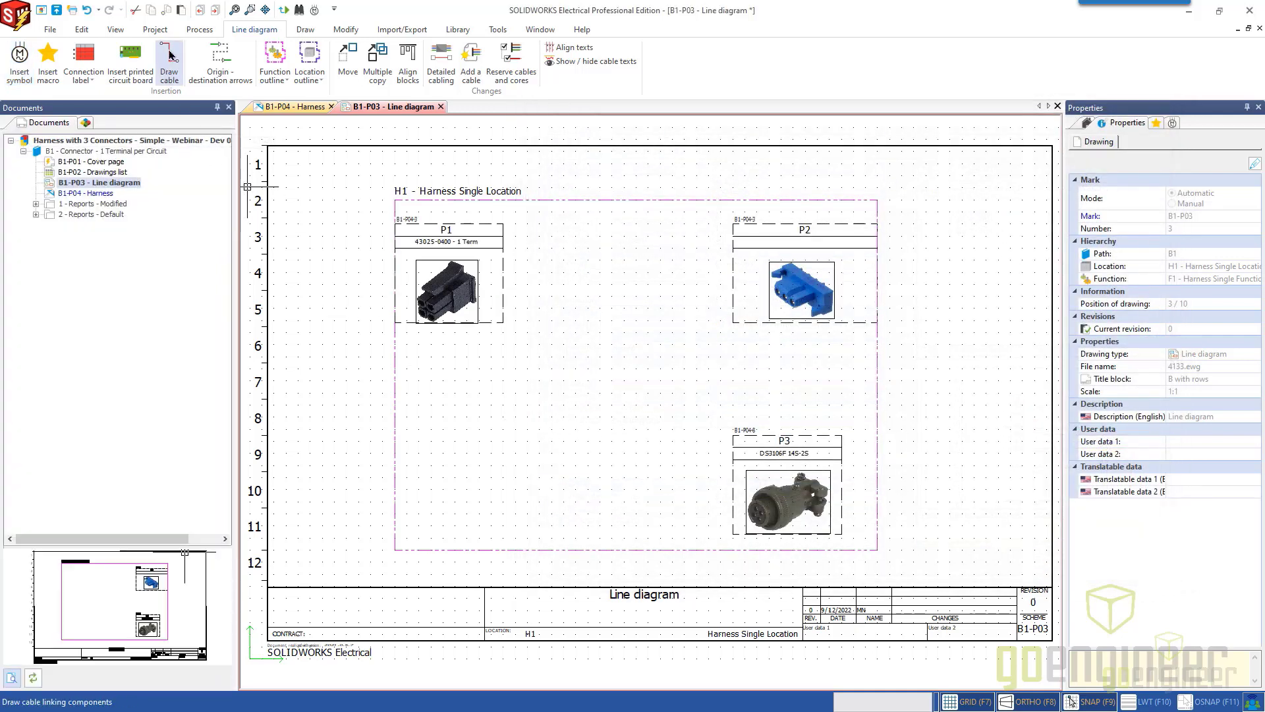
Draw a red continuous F01 cable straight across from connector P1 to connector P2 in the line diagram.
click(170, 55)
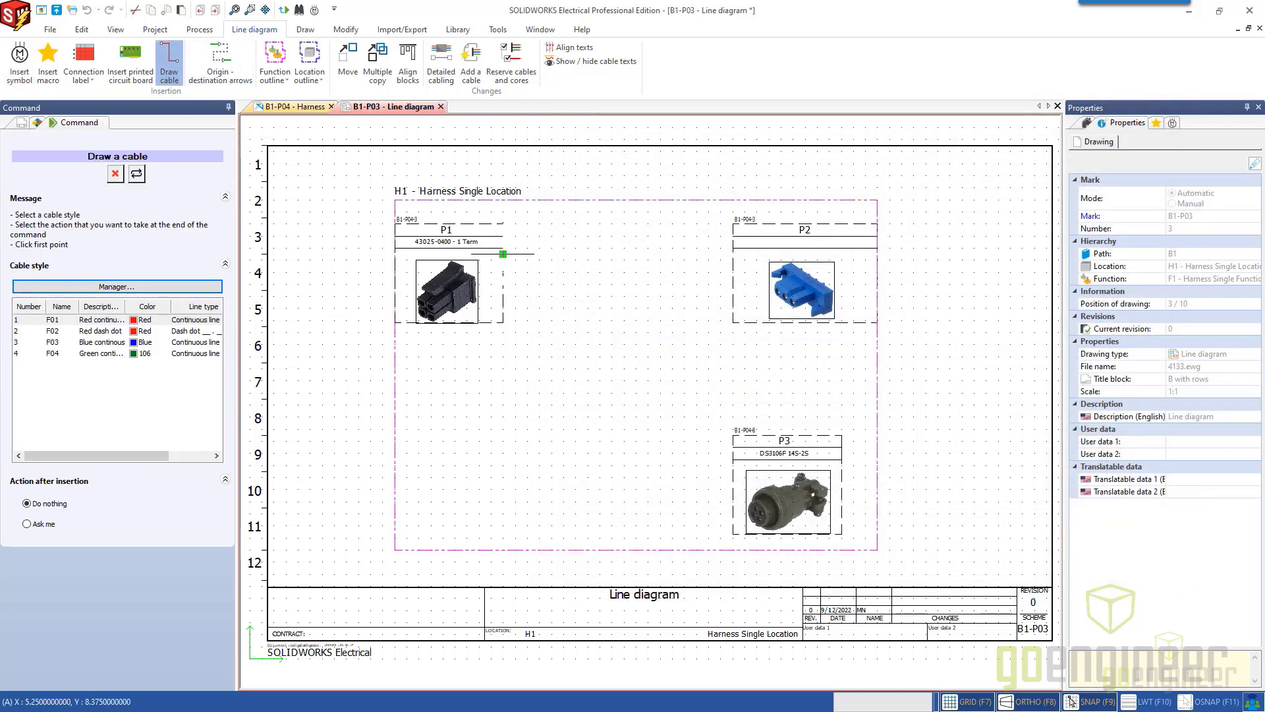
click(503, 247)
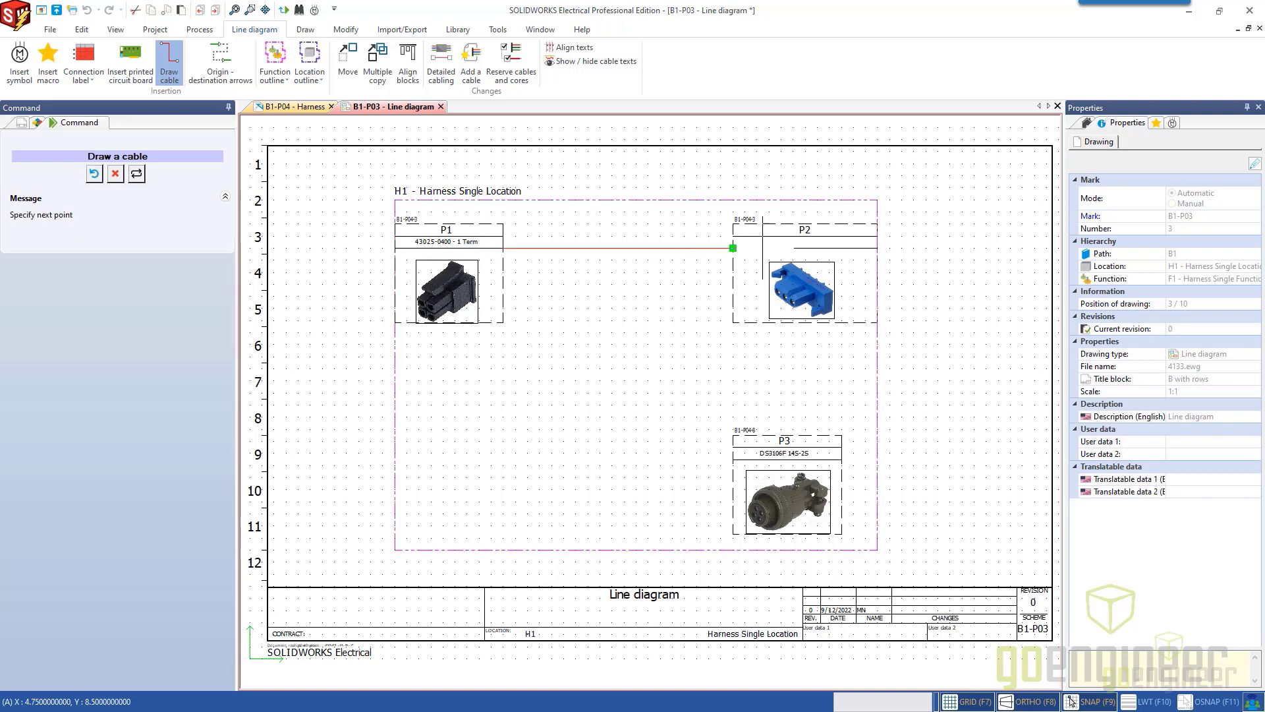
click(732, 247)
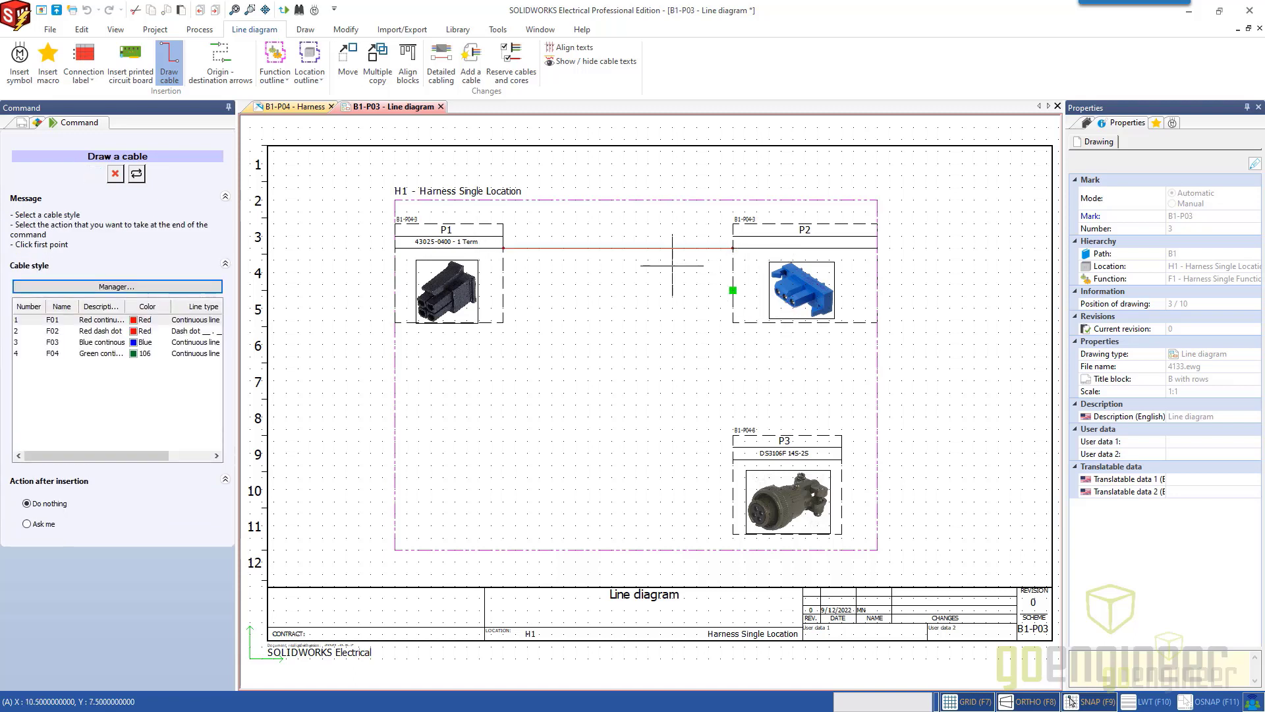
click(116, 174)
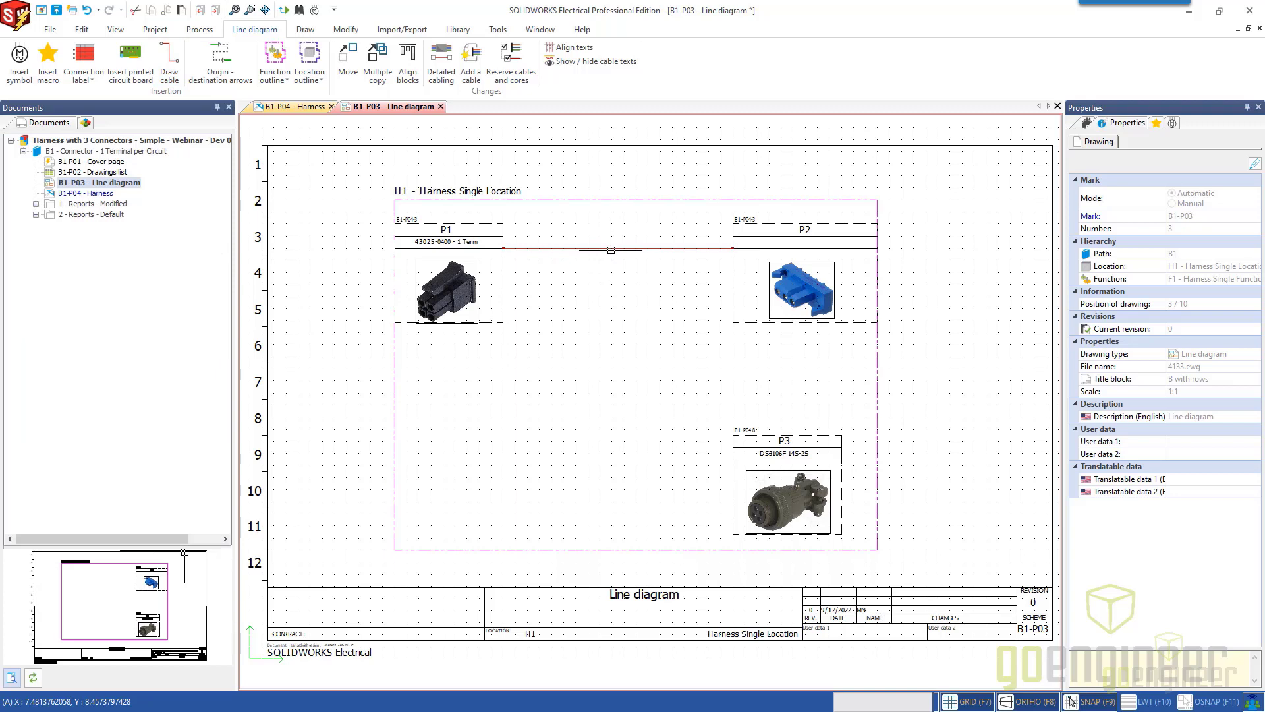
Examine the detailed cabling of the cable linking P1 and P2, including the wires without cable.
click(658, 248)
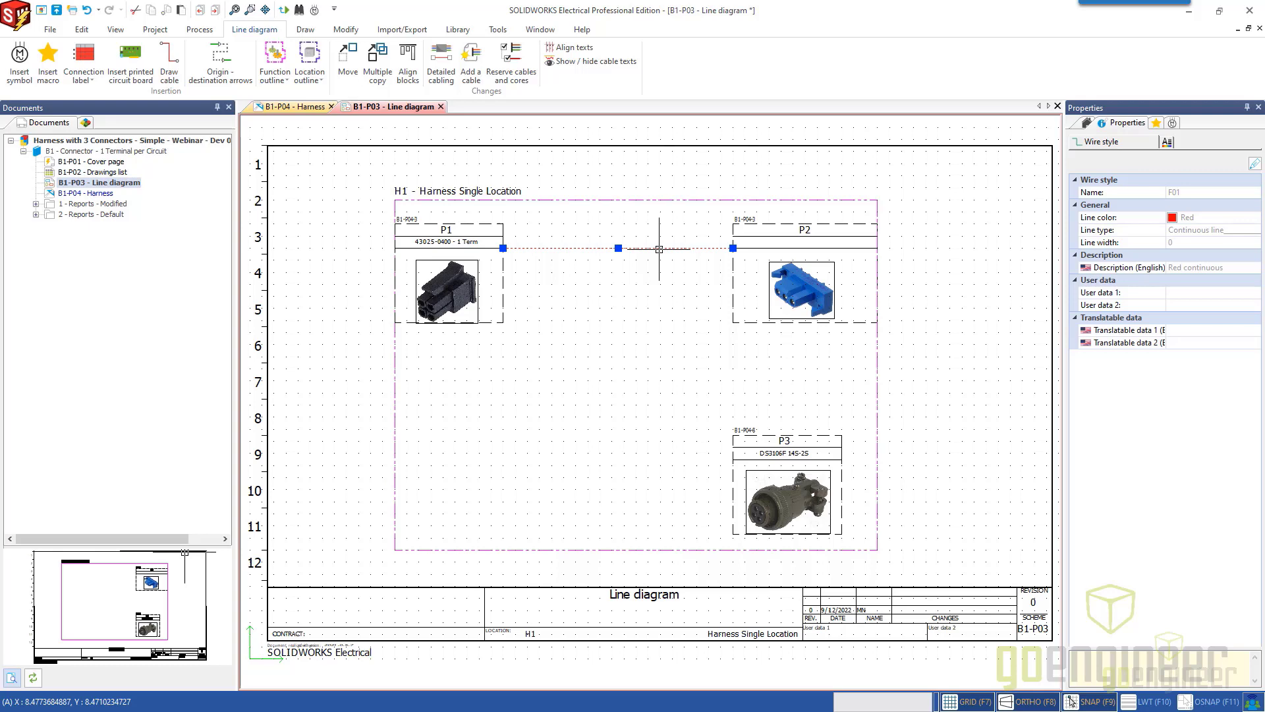
double_click(659, 249)
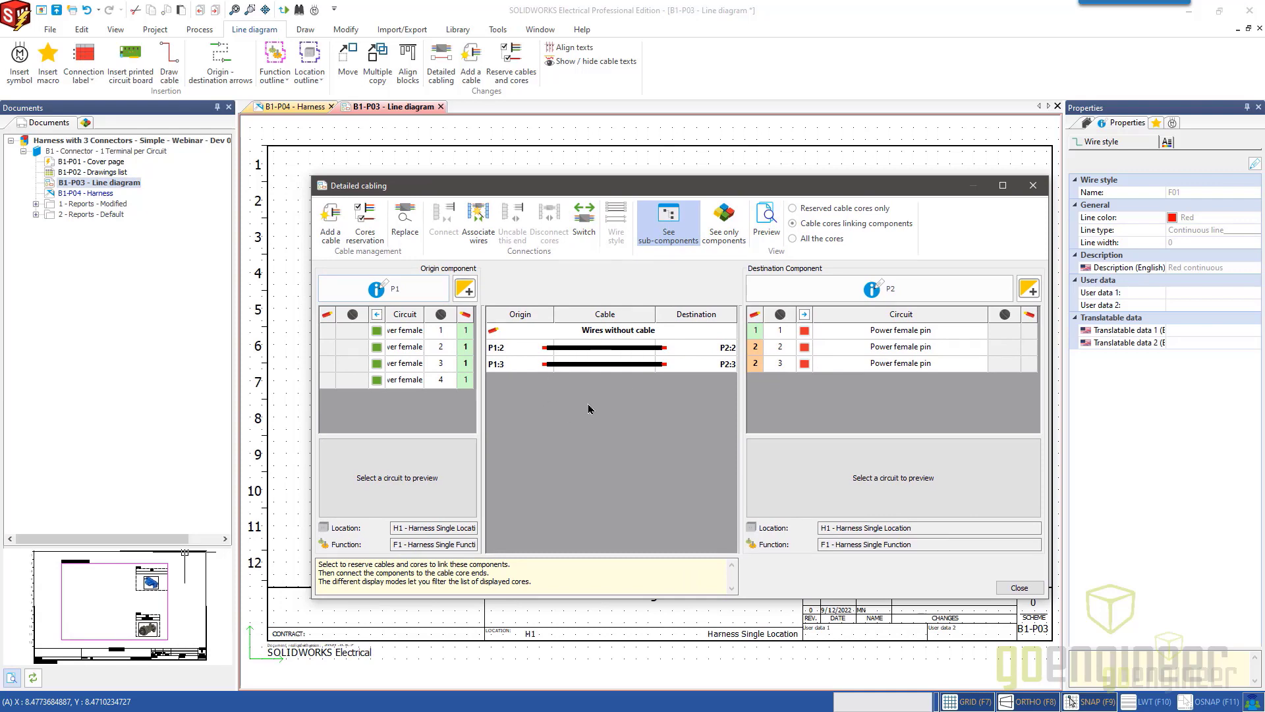
click(1032, 185)
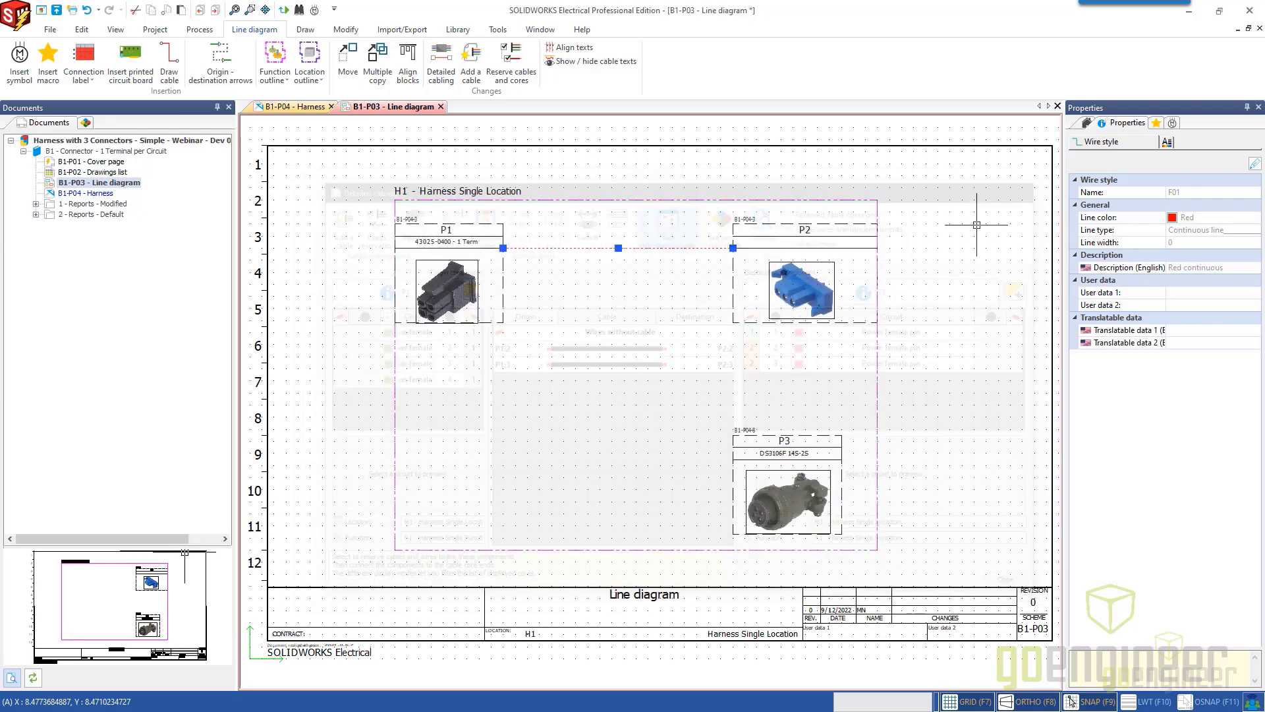
Draw two more F01 cables: one from P3 to the lower edge of P1, and one from P2 around to P3.
click(169, 70)
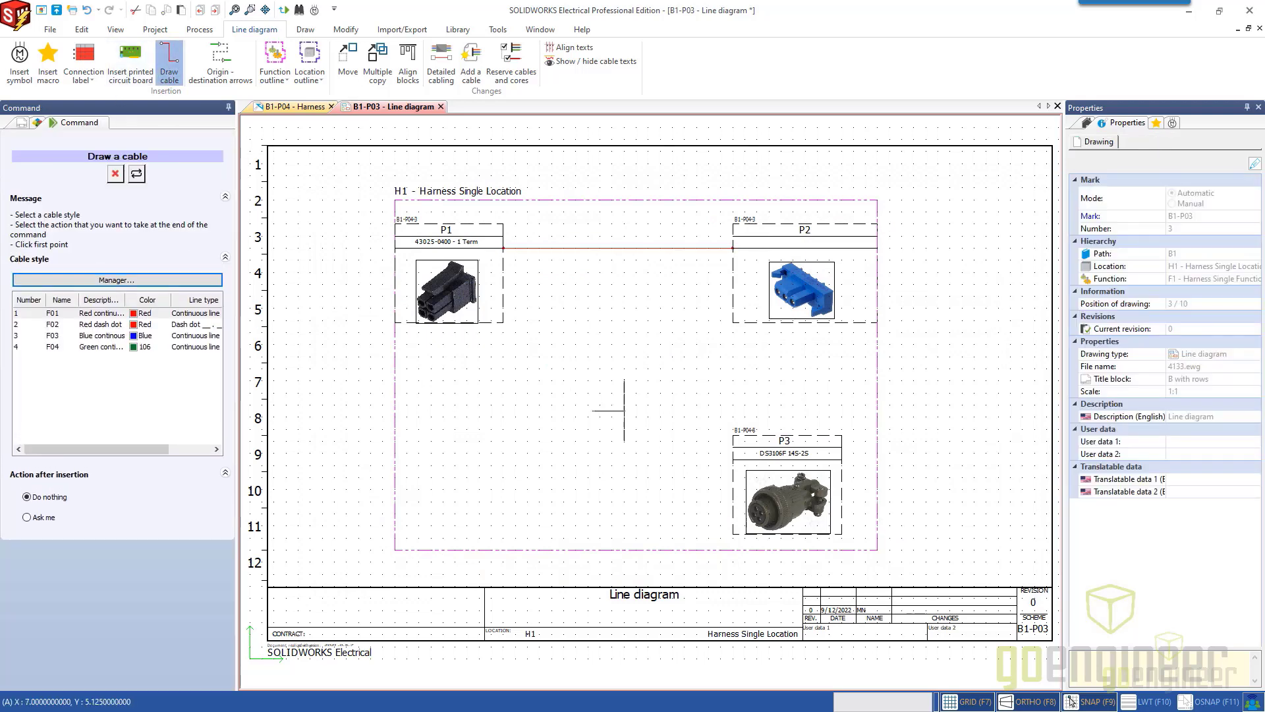
click(733, 489)
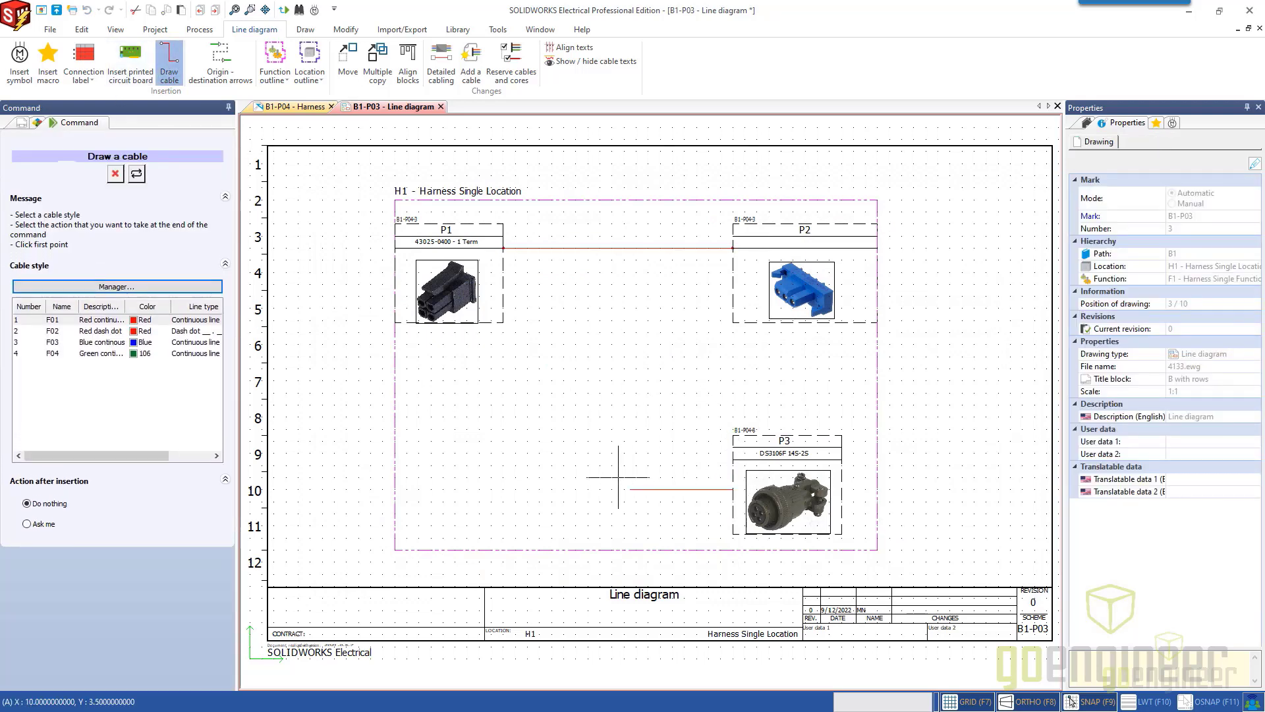
click(460, 322)
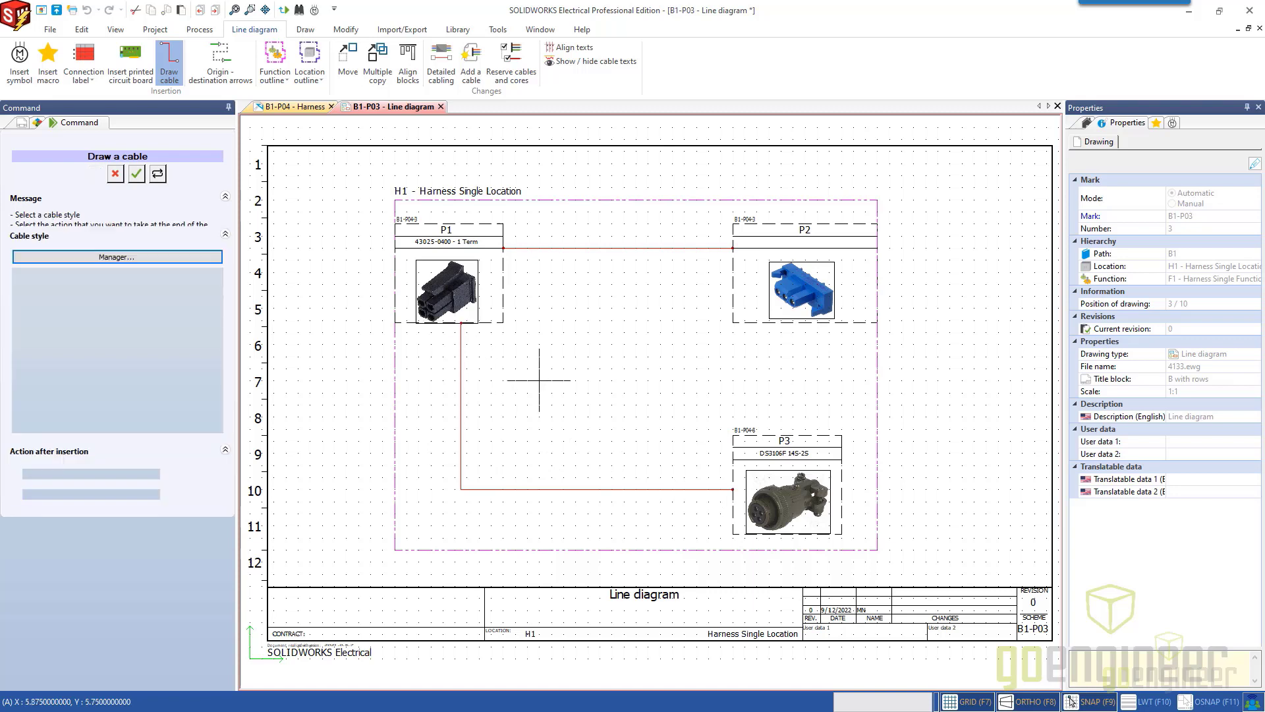
click(732, 260)
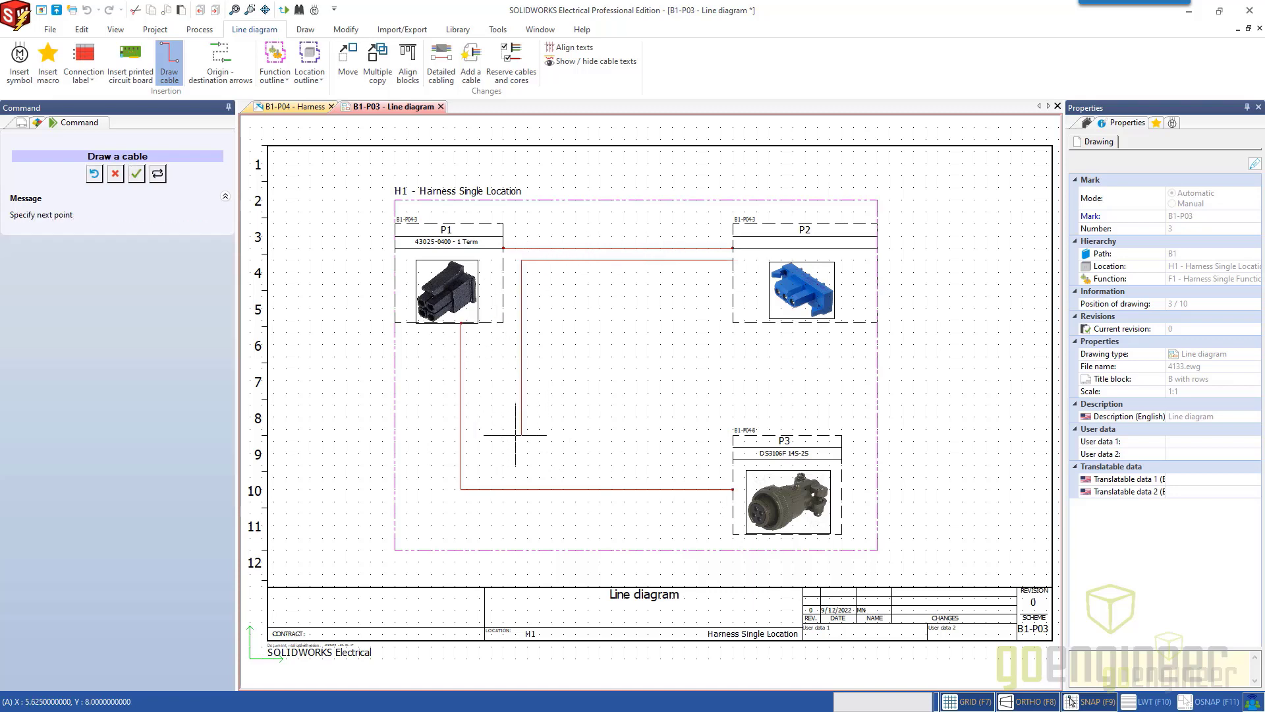
click(521, 465)
click(734, 464)
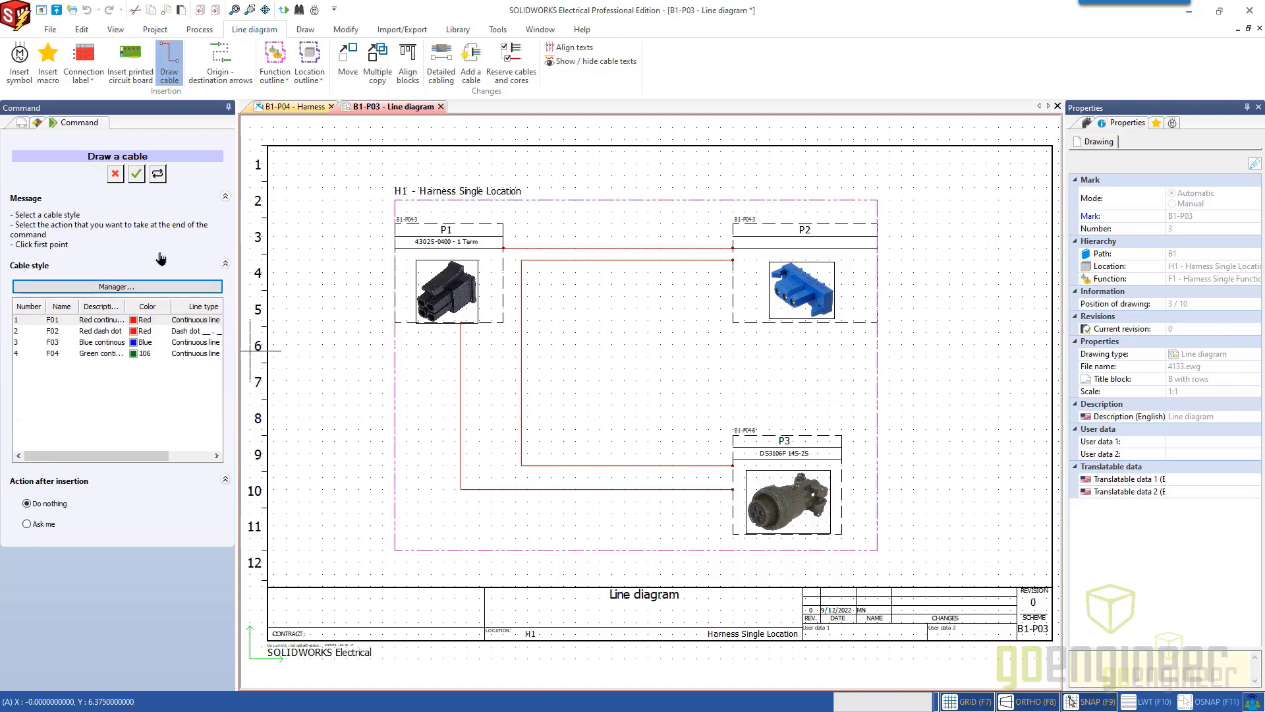
click(116, 174)
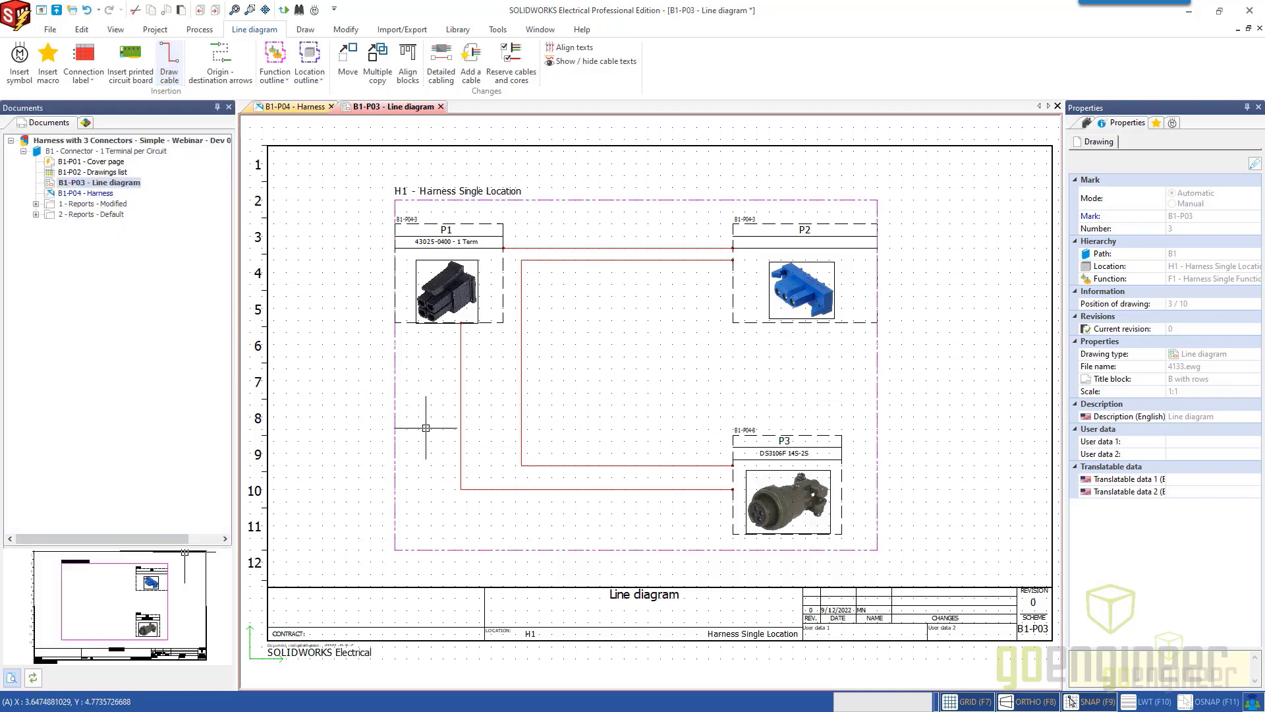
Examine the detailed cabling of the cable linking P2 and P3, including the wires without cable.
click(522, 405)
double_click(521, 404)
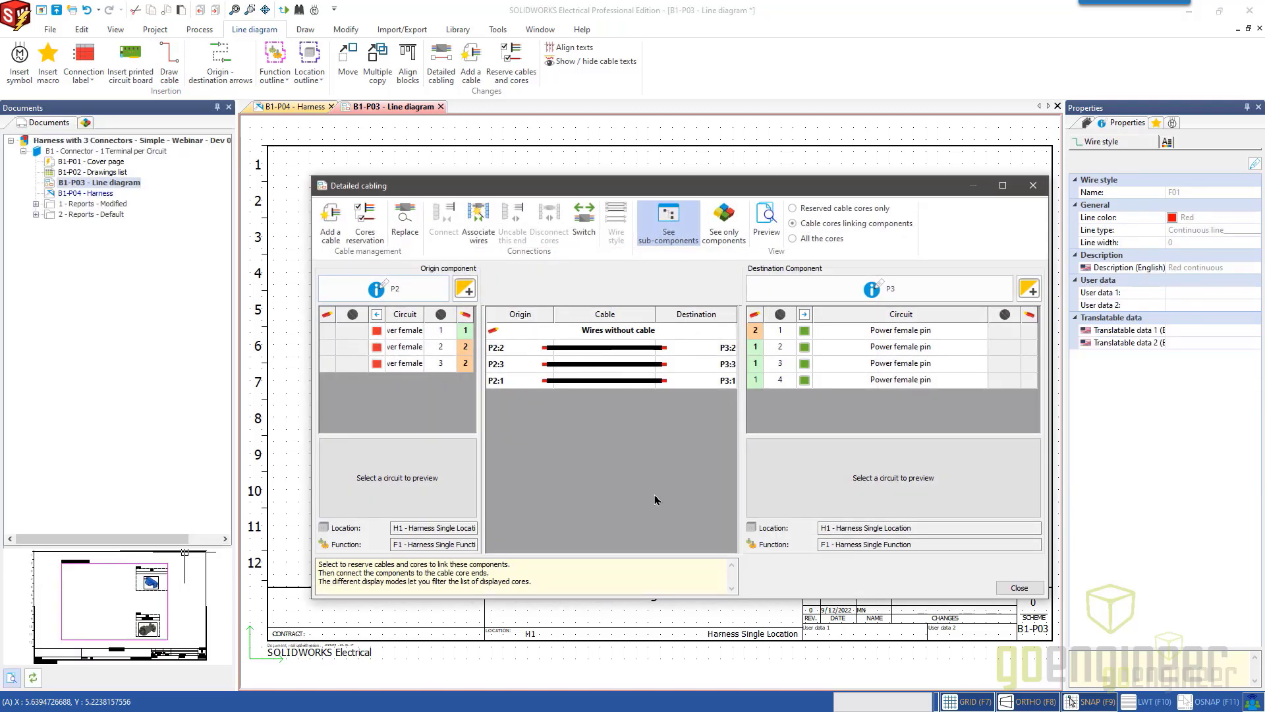
click(1019, 587)
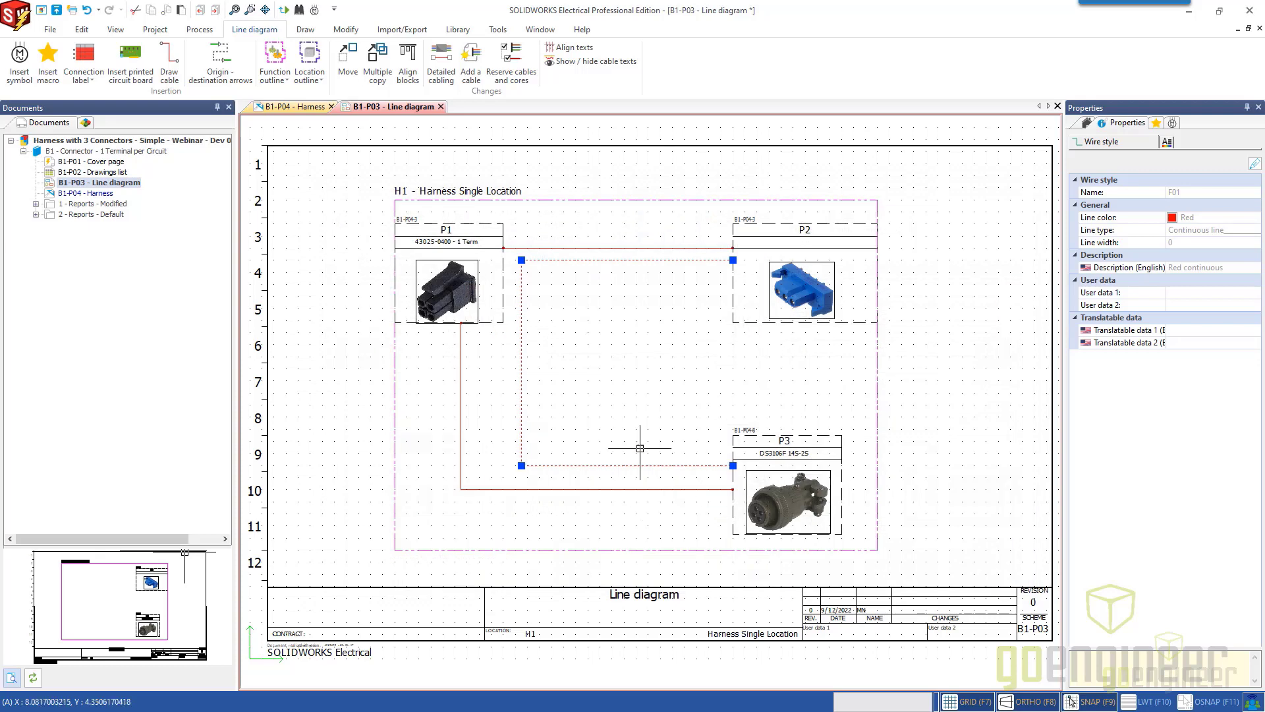
Clear the cable selection and close the B1-P03 - Line diagram drawing.
click(642, 395)
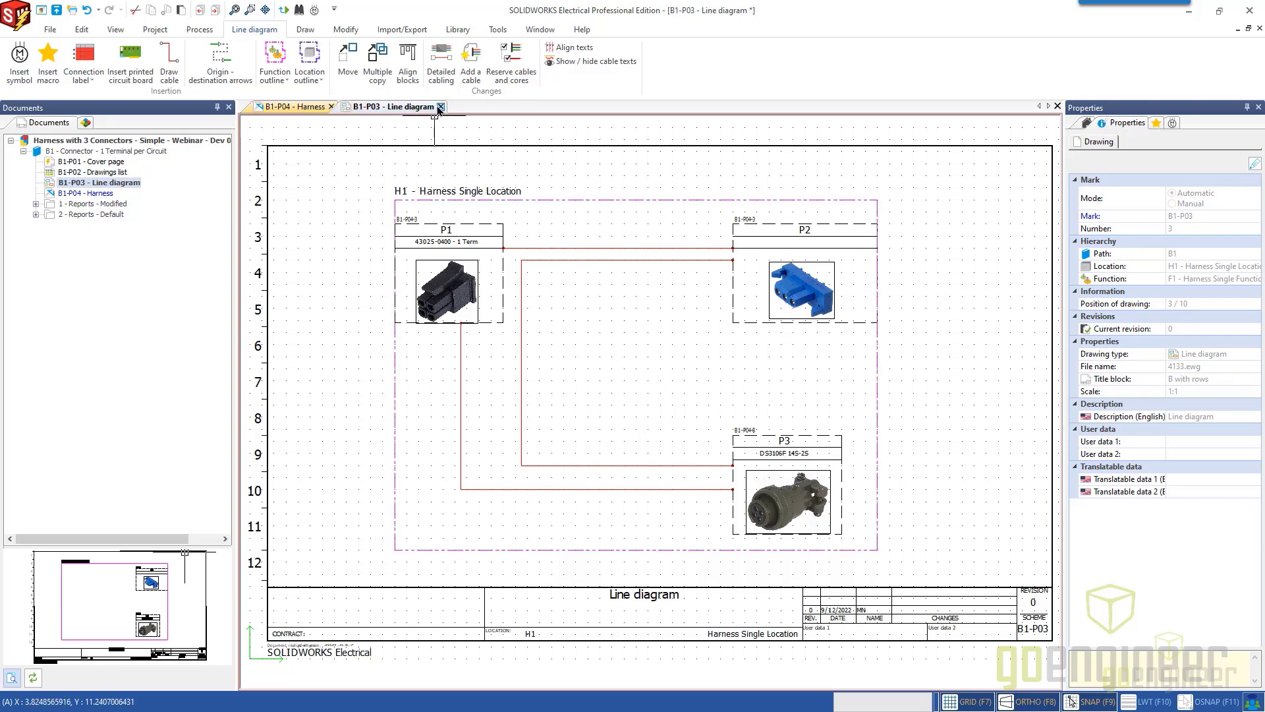
click(441, 107)
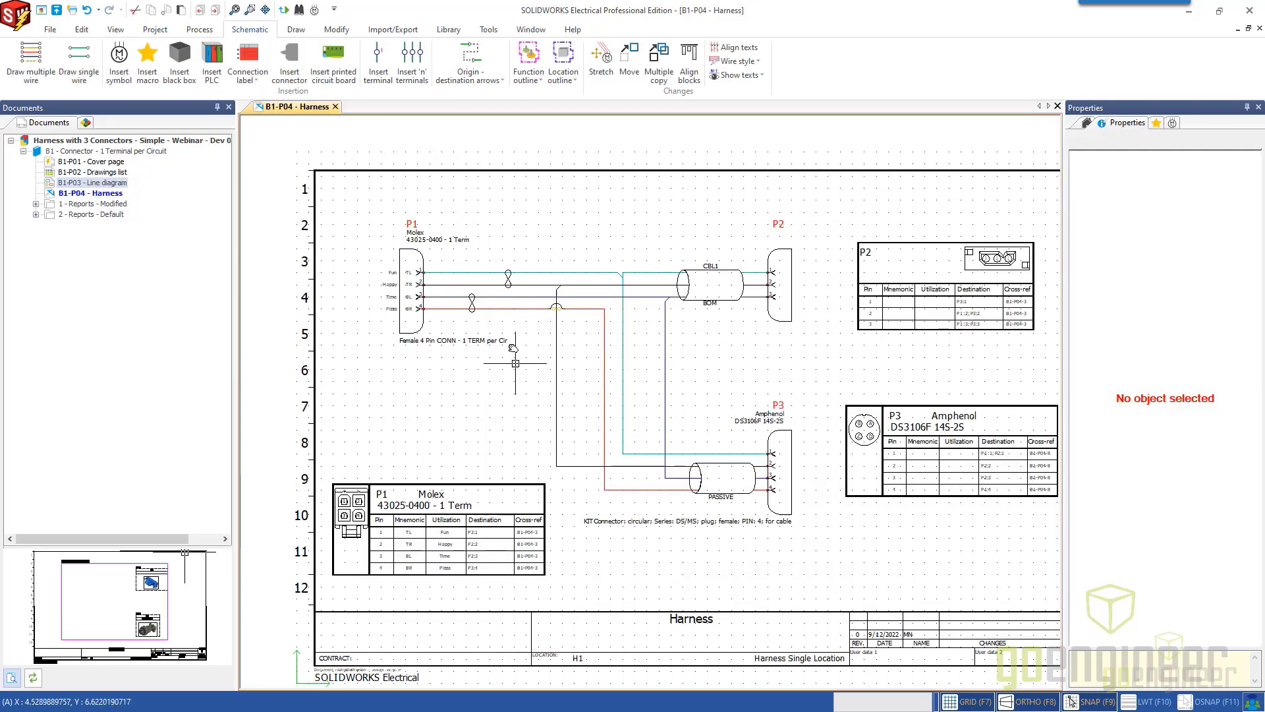
middle_drag(512, 348, 503, 314)
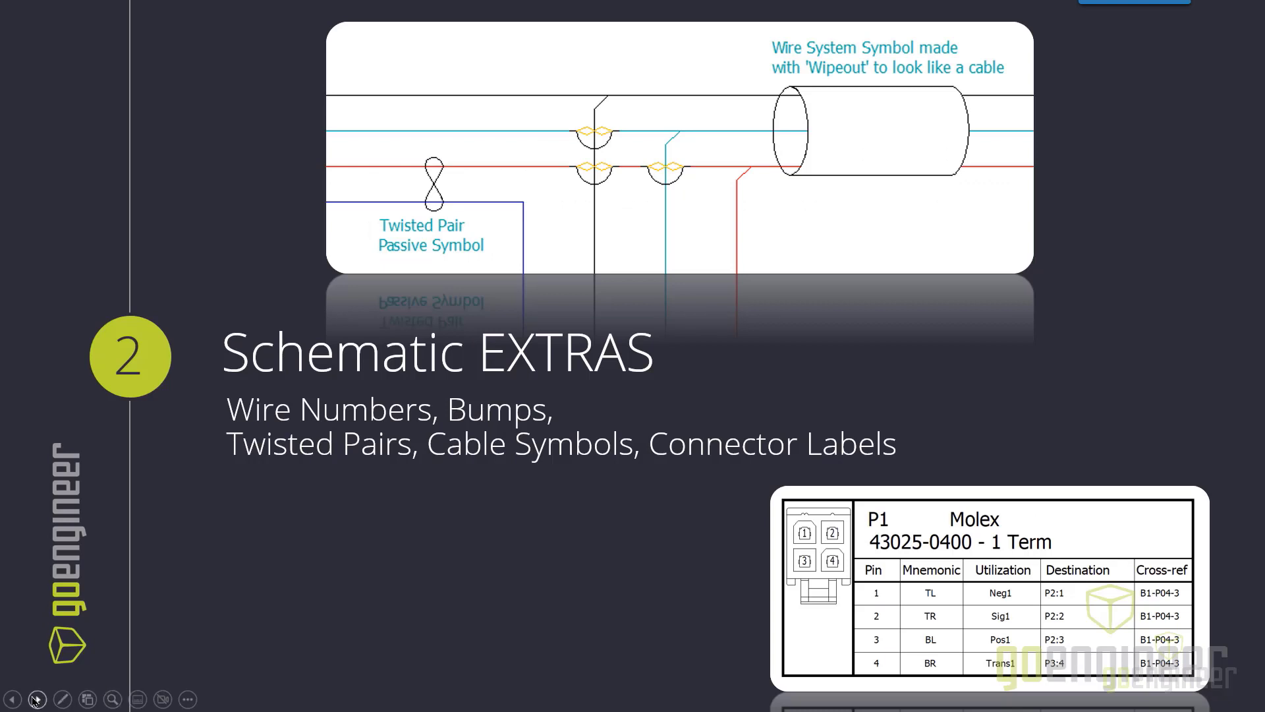
click(39, 701)
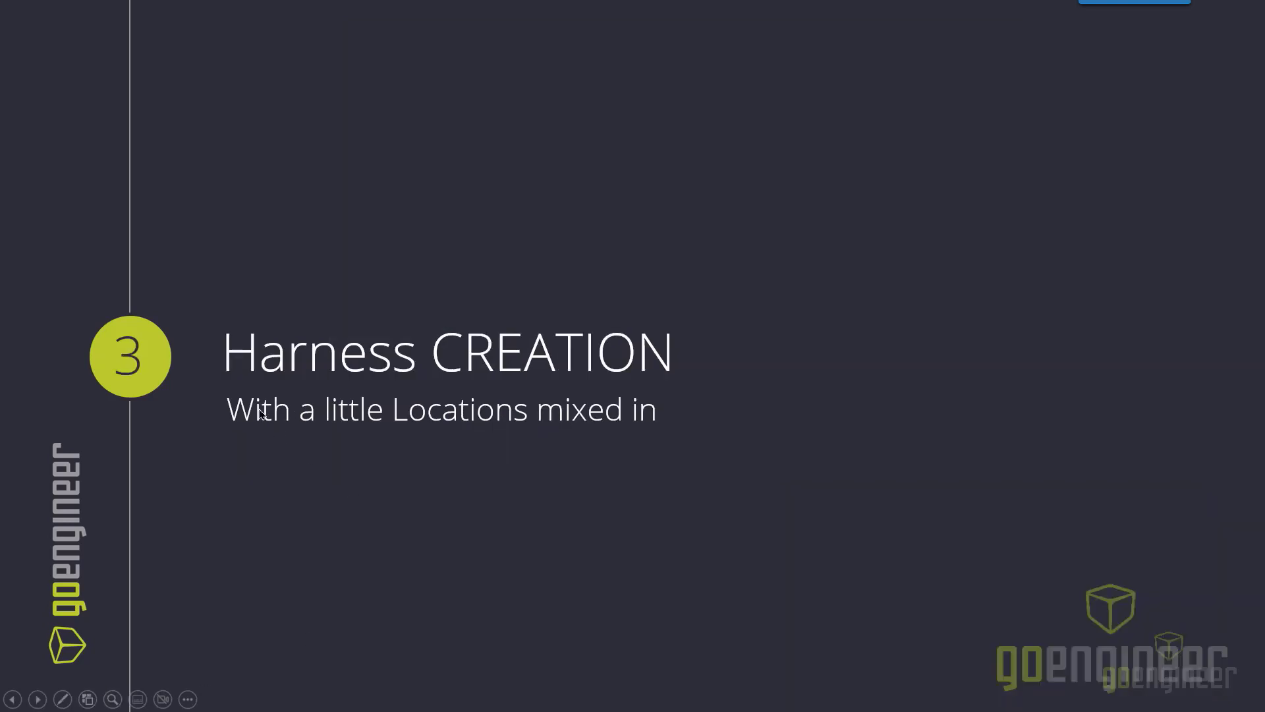
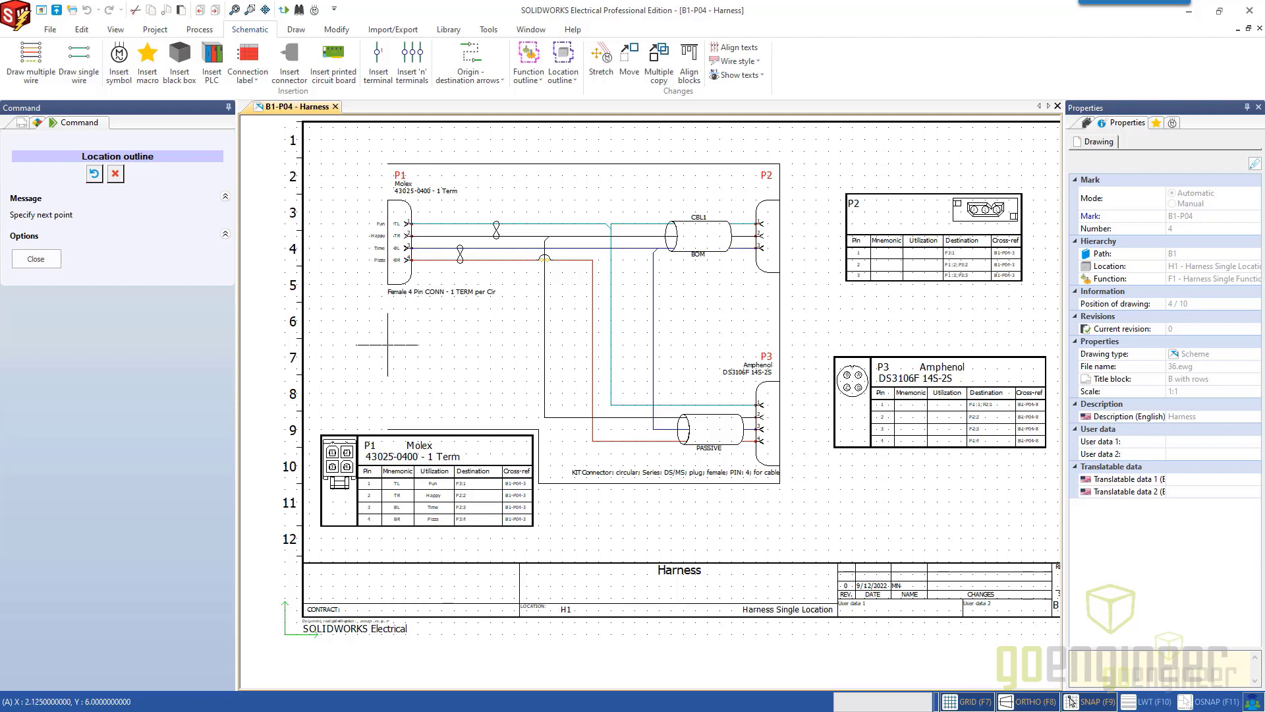
Close the location outline around the connectors, assign it to H1 - Harness Single Location, and change the location of the enclosed components.
click(387, 163)
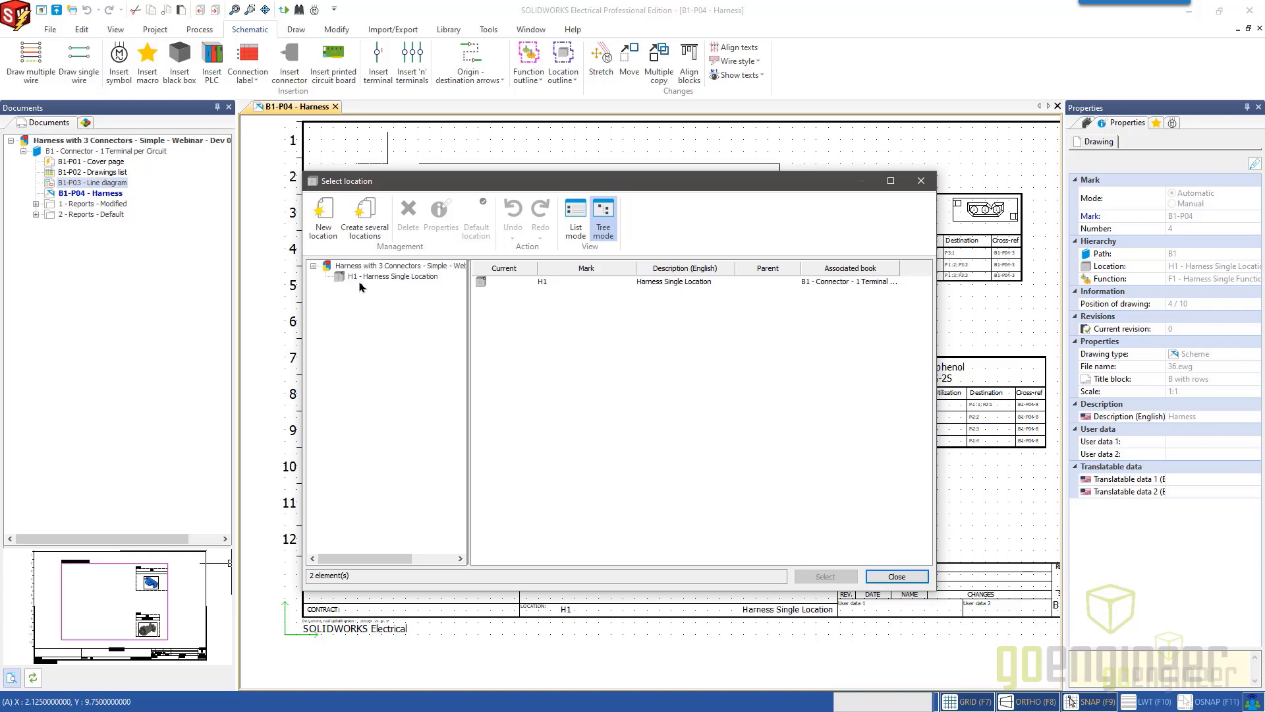
click(377, 278)
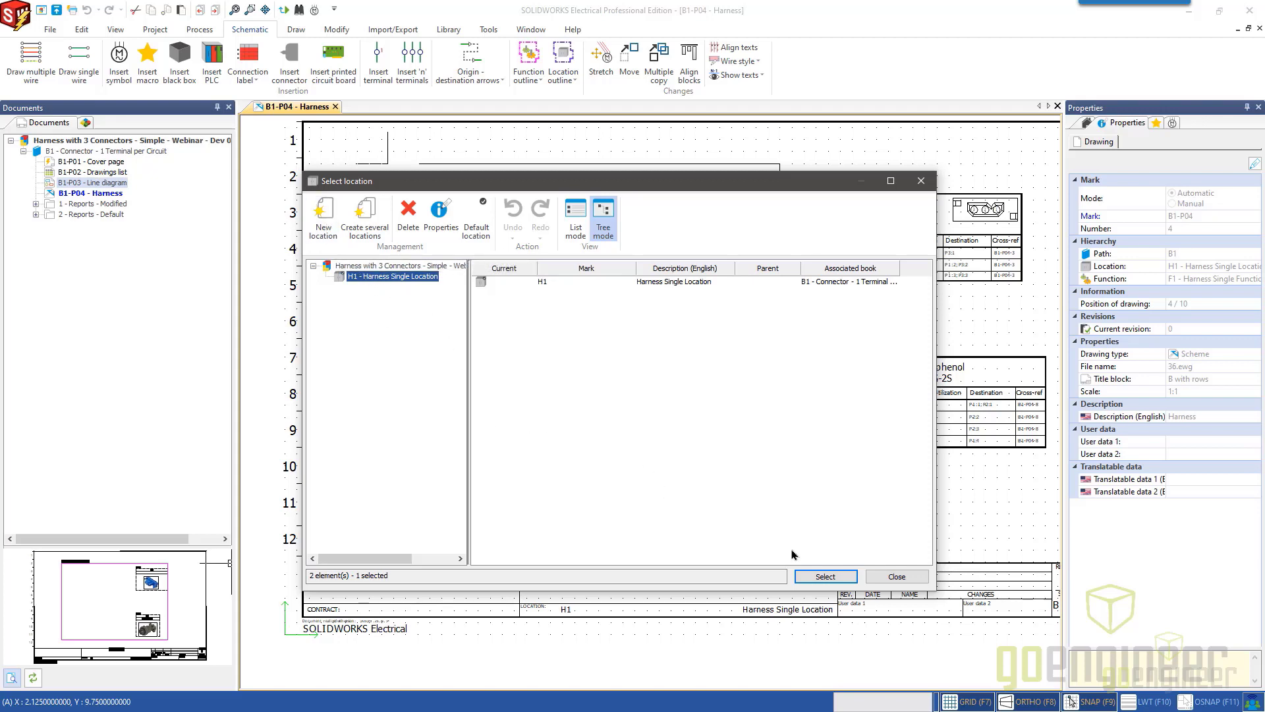
click(820, 578)
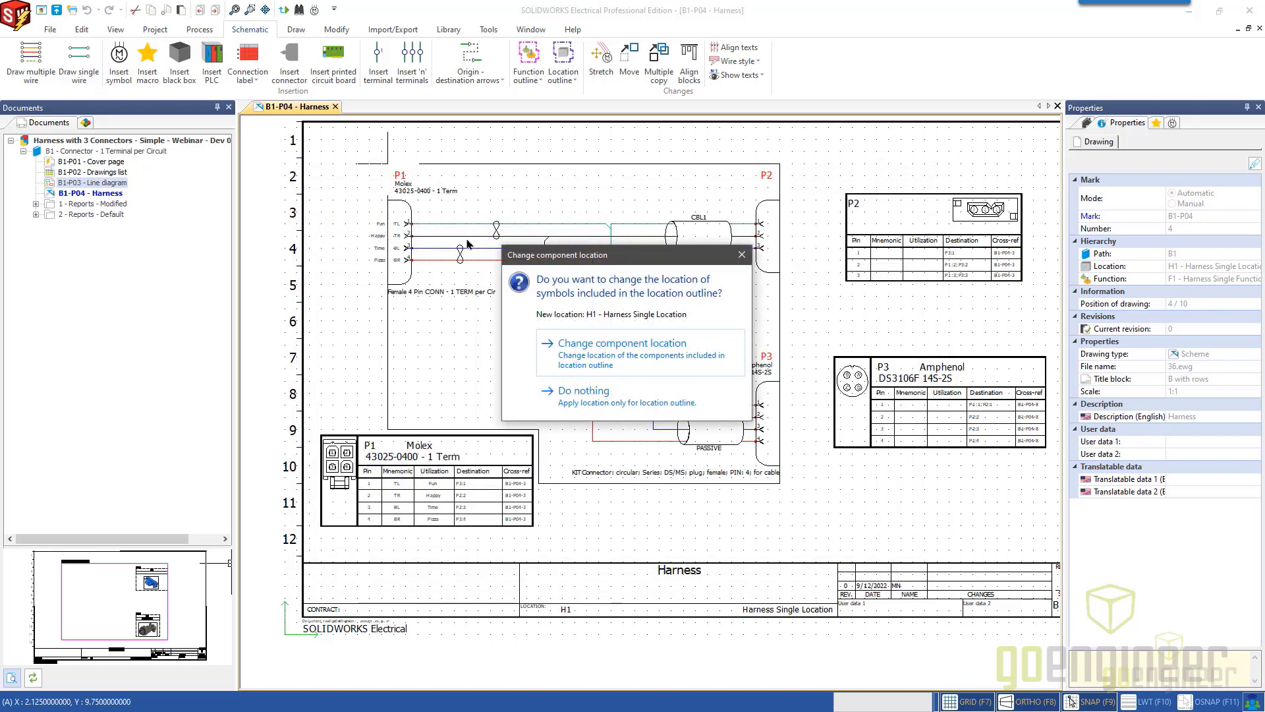
click(625, 358)
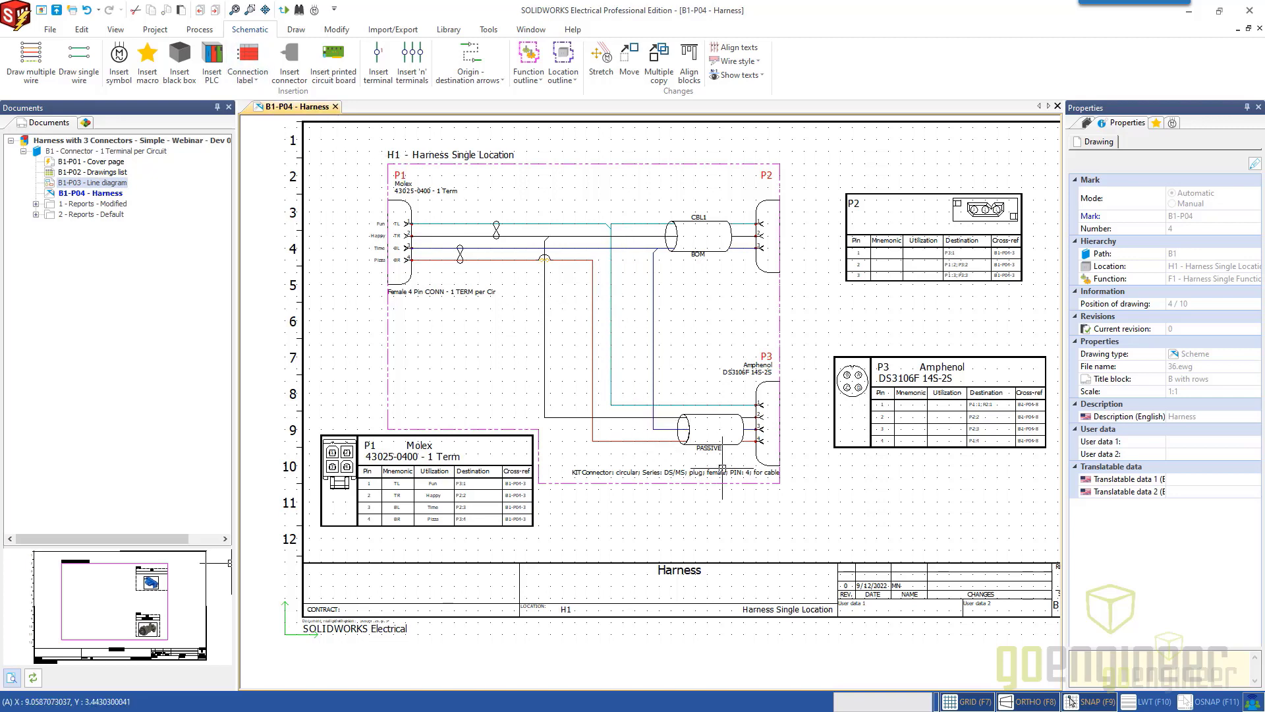
Add connectors P1, P2 and P3 and the wires between them to the harness H1 - Simple - 3 Connector Harness.
click(759, 463)
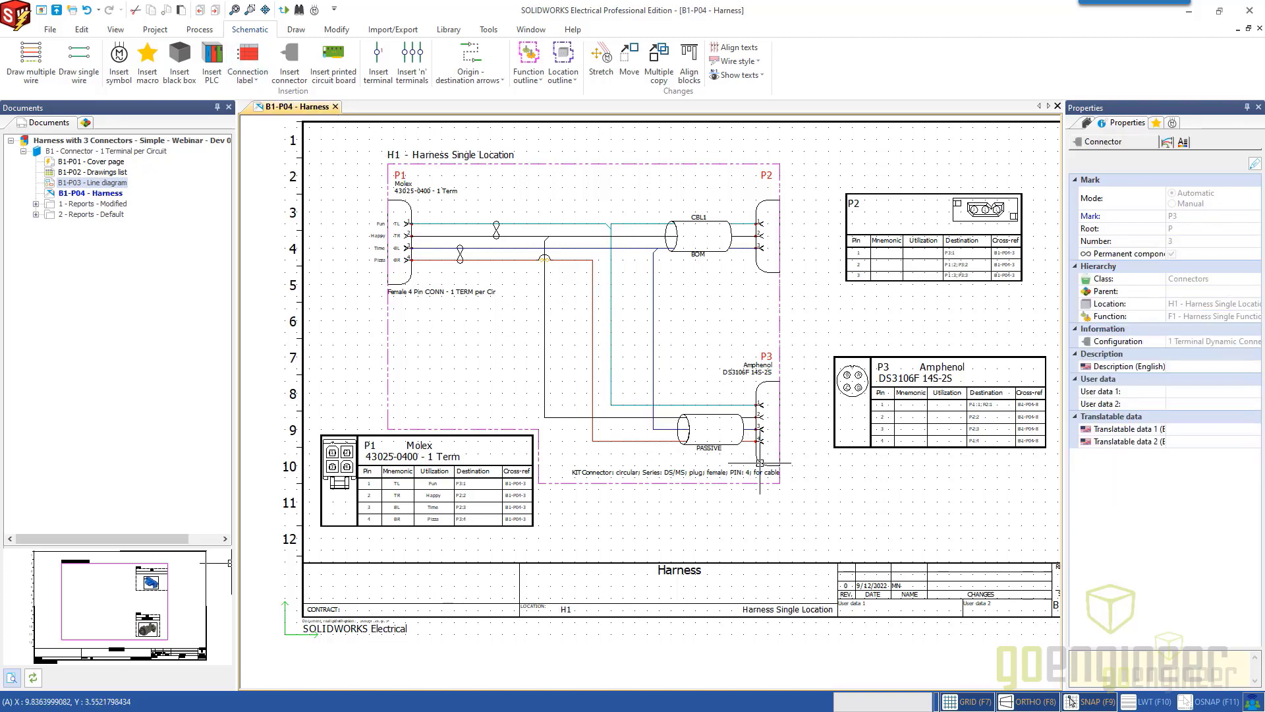
click(766, 267)
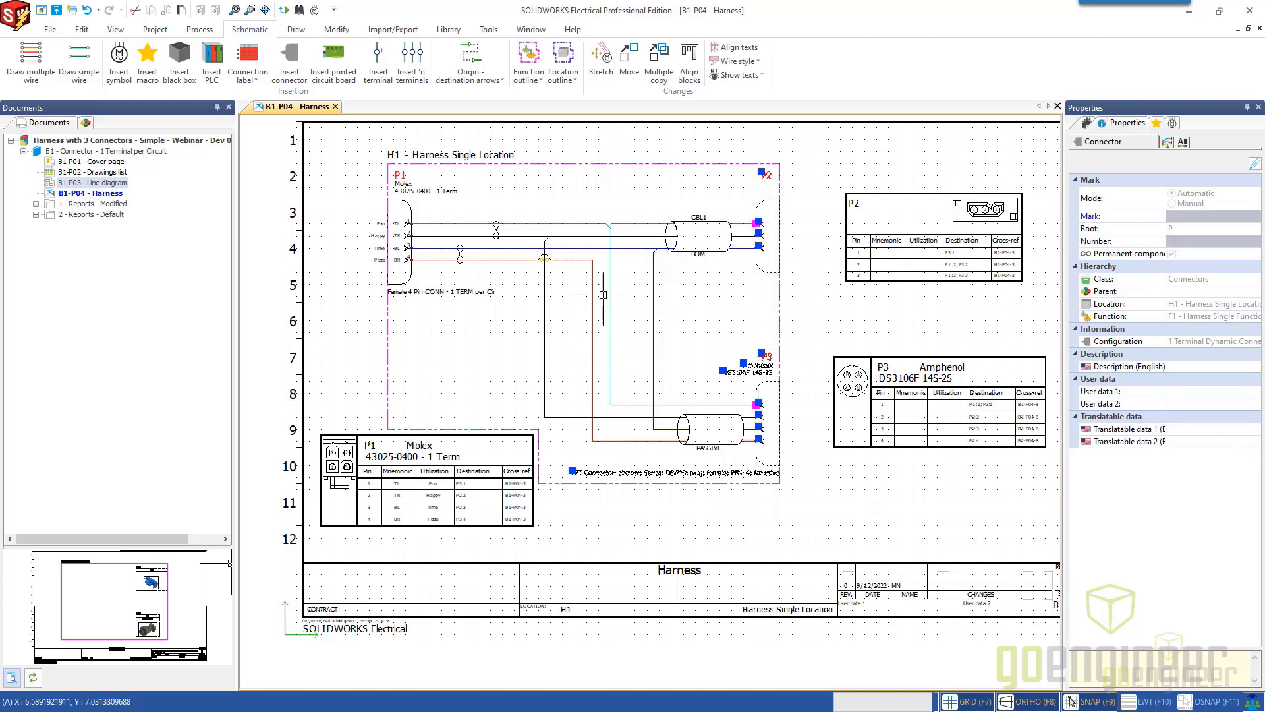
click(404, 241)
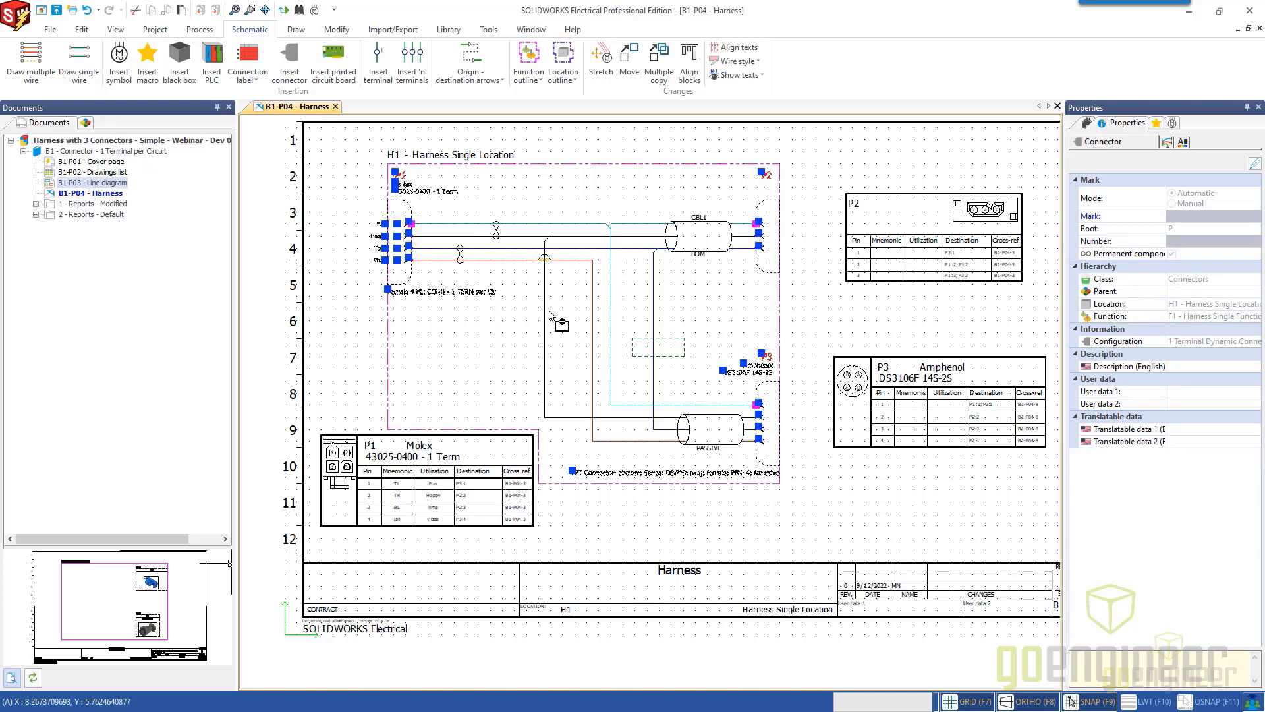
drag(549, 311, 517, 294)
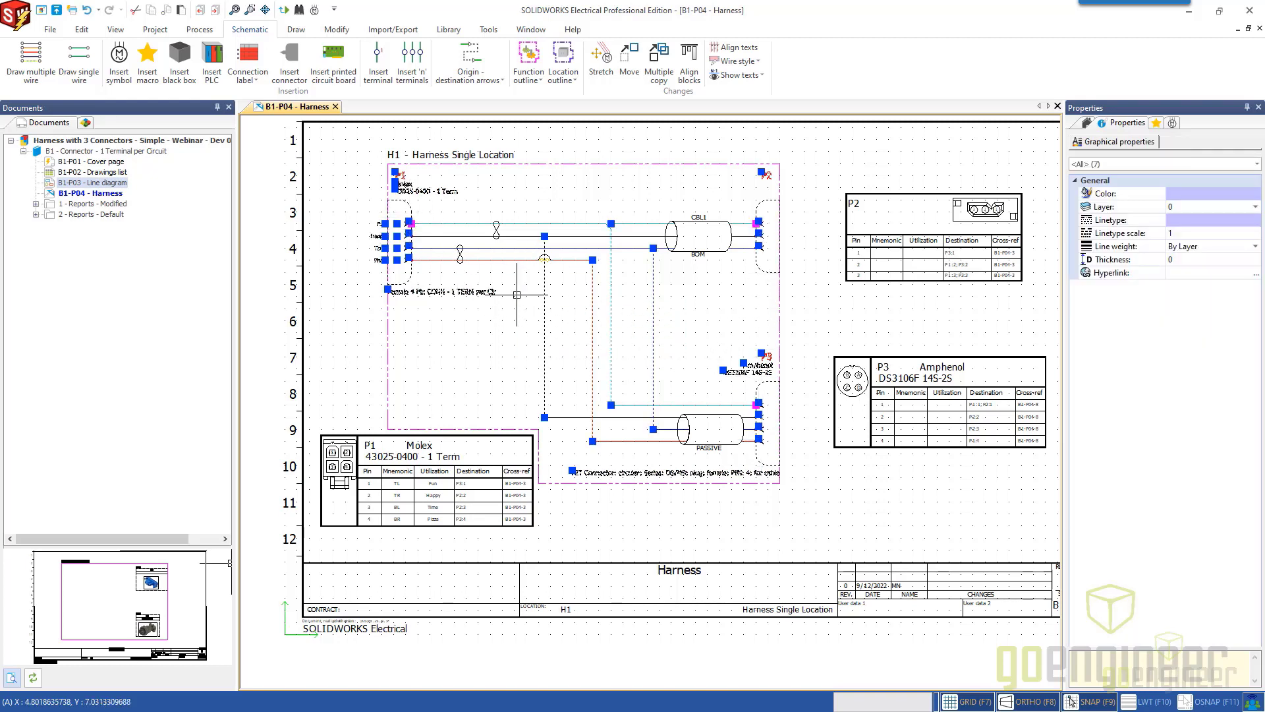
right_click(544, 324)
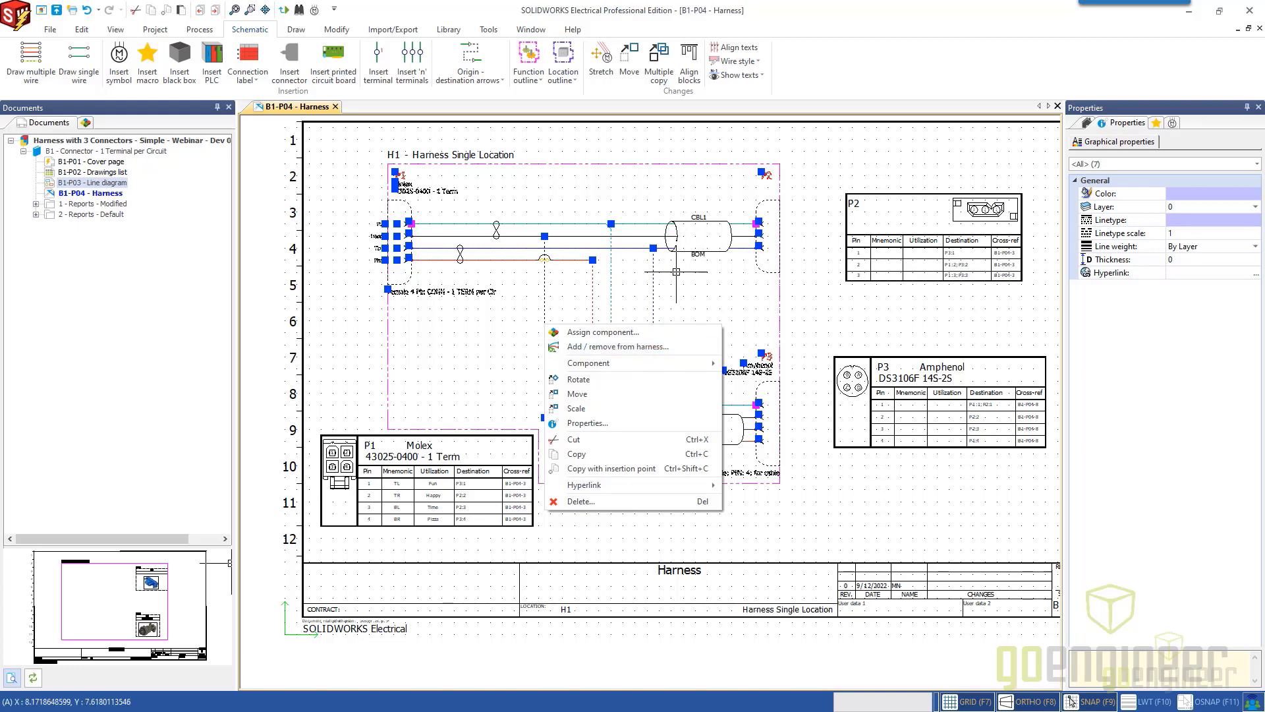
click(602, 347)
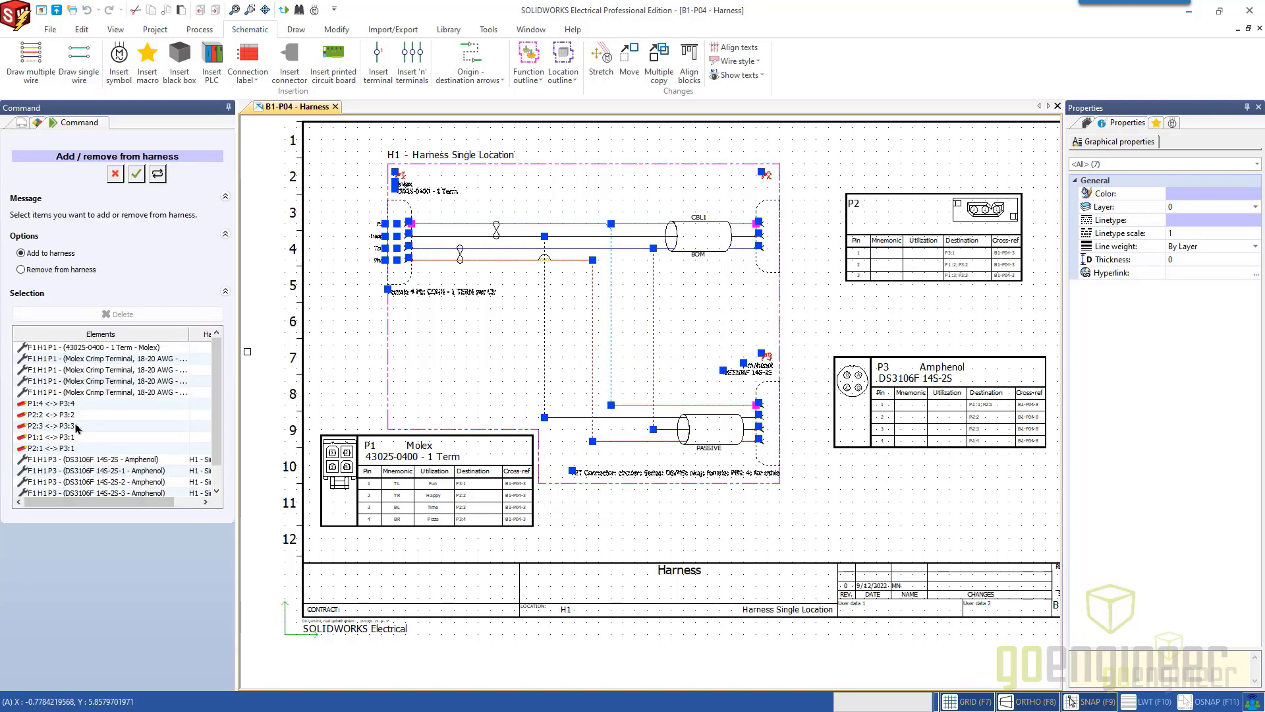
click(136, 175)
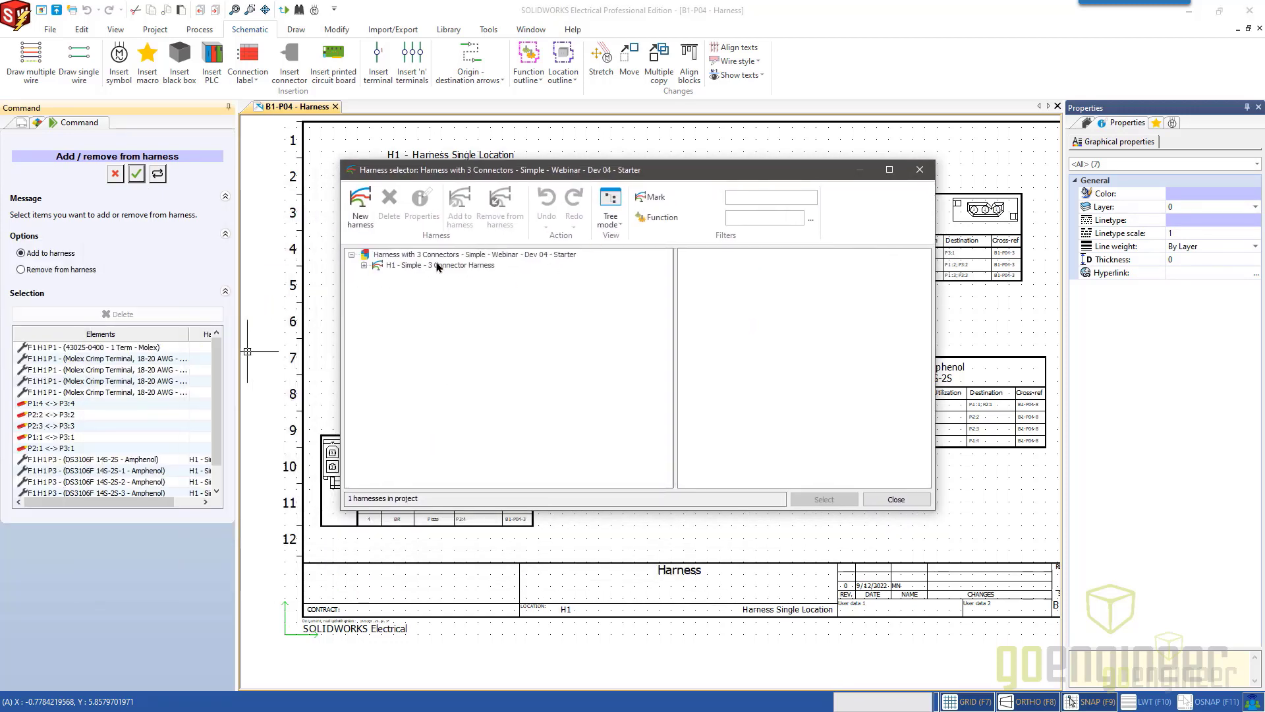
click(434, 265)
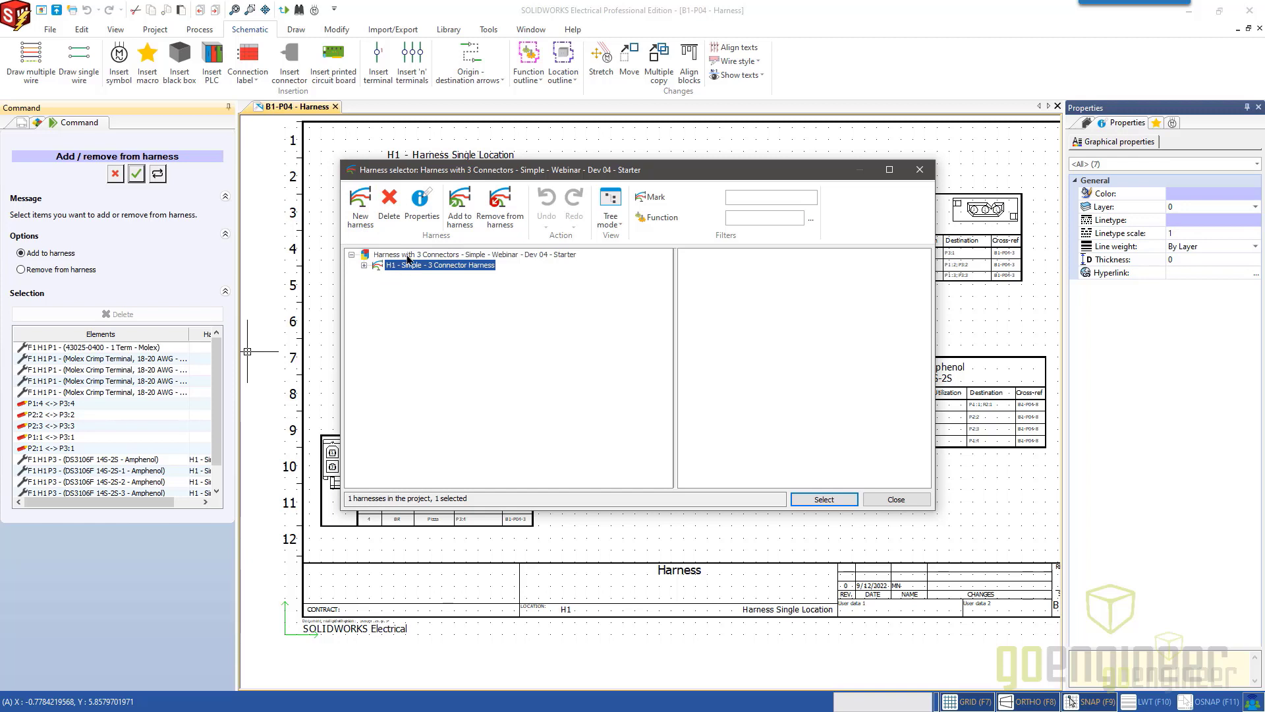
drag(509, 178, 516, 255)
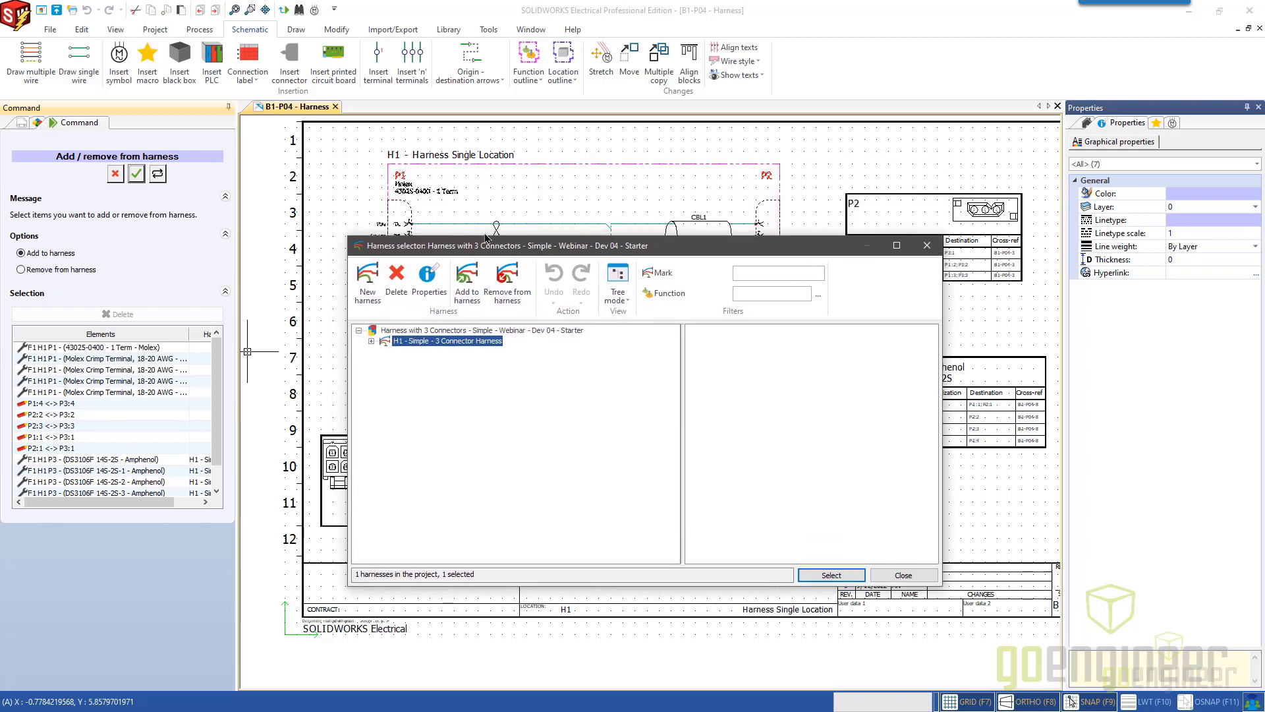
click(829, 576)
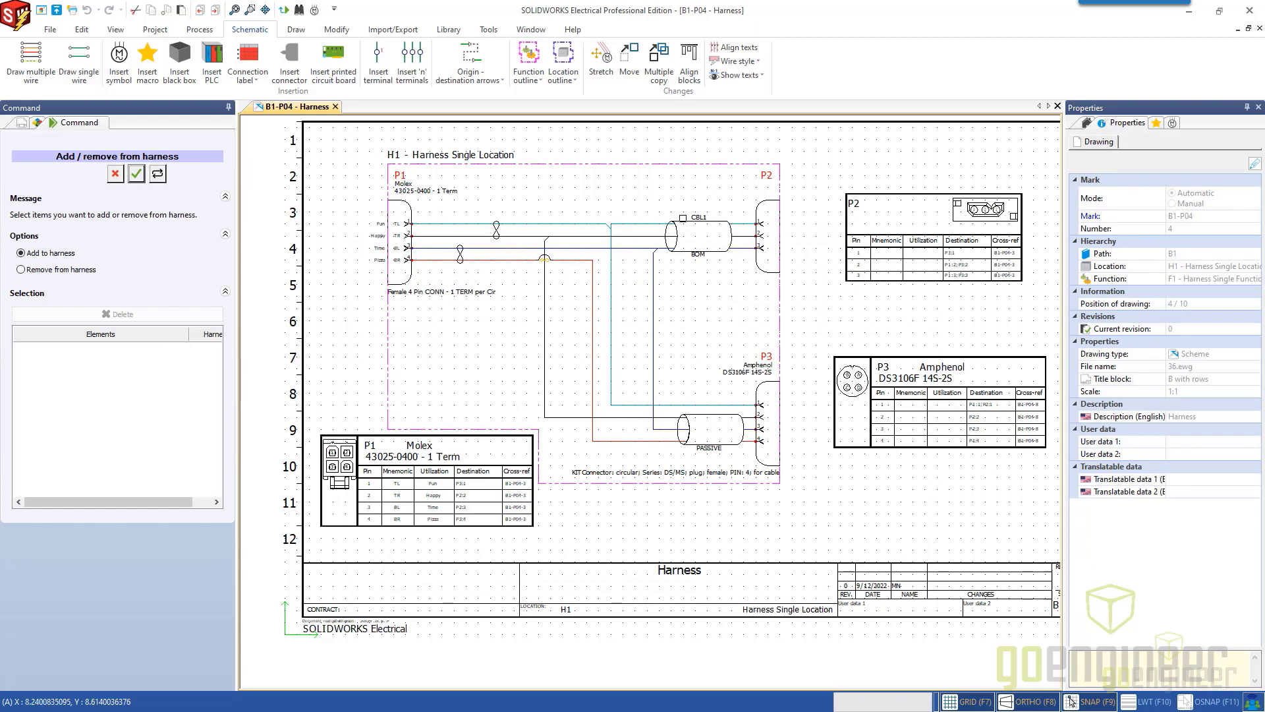
Add the cable symbol CBL1 to the H1 - Simple - 3 Connector Harness and leave the harness assignment command.
click(698, 227)
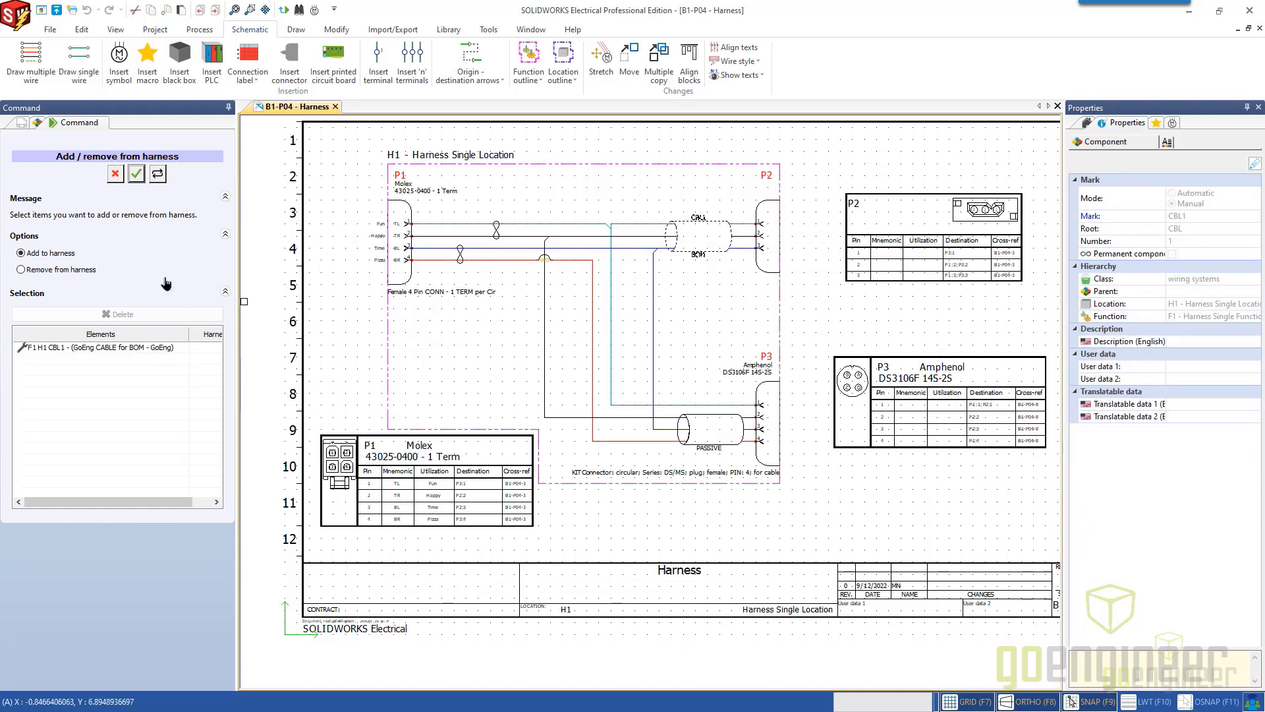
click(138, 175)
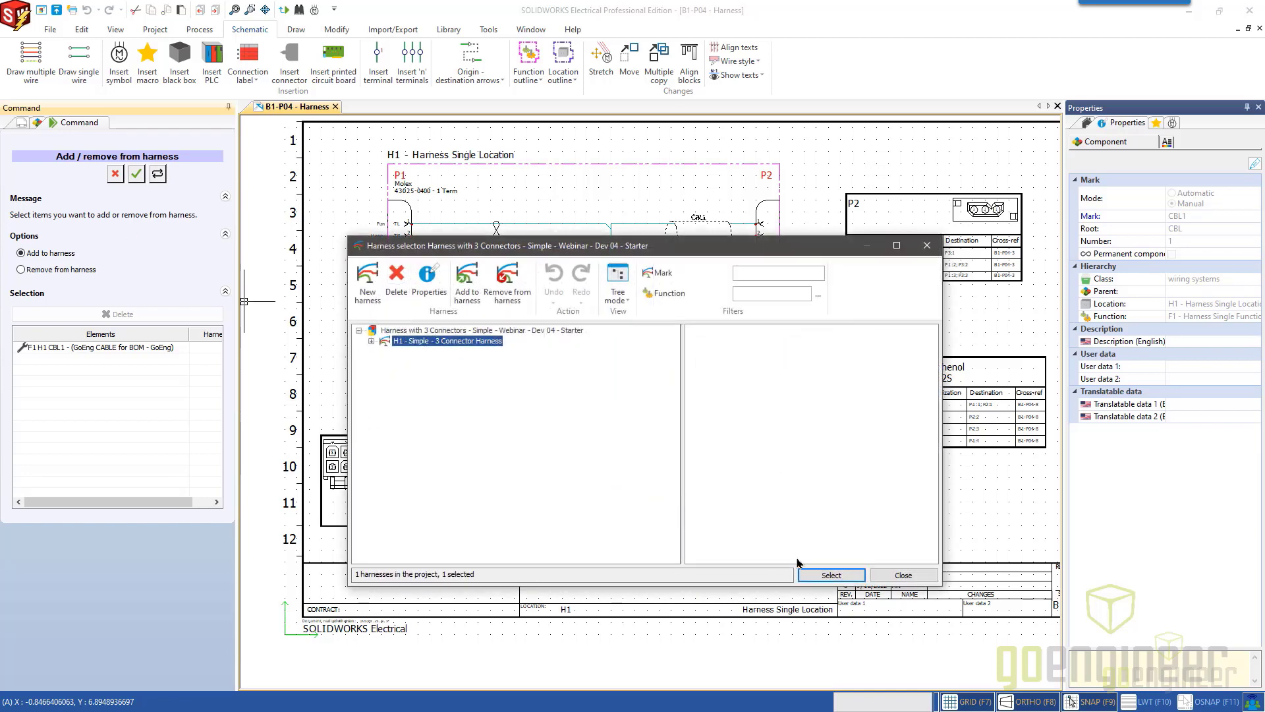
click(832, 574)
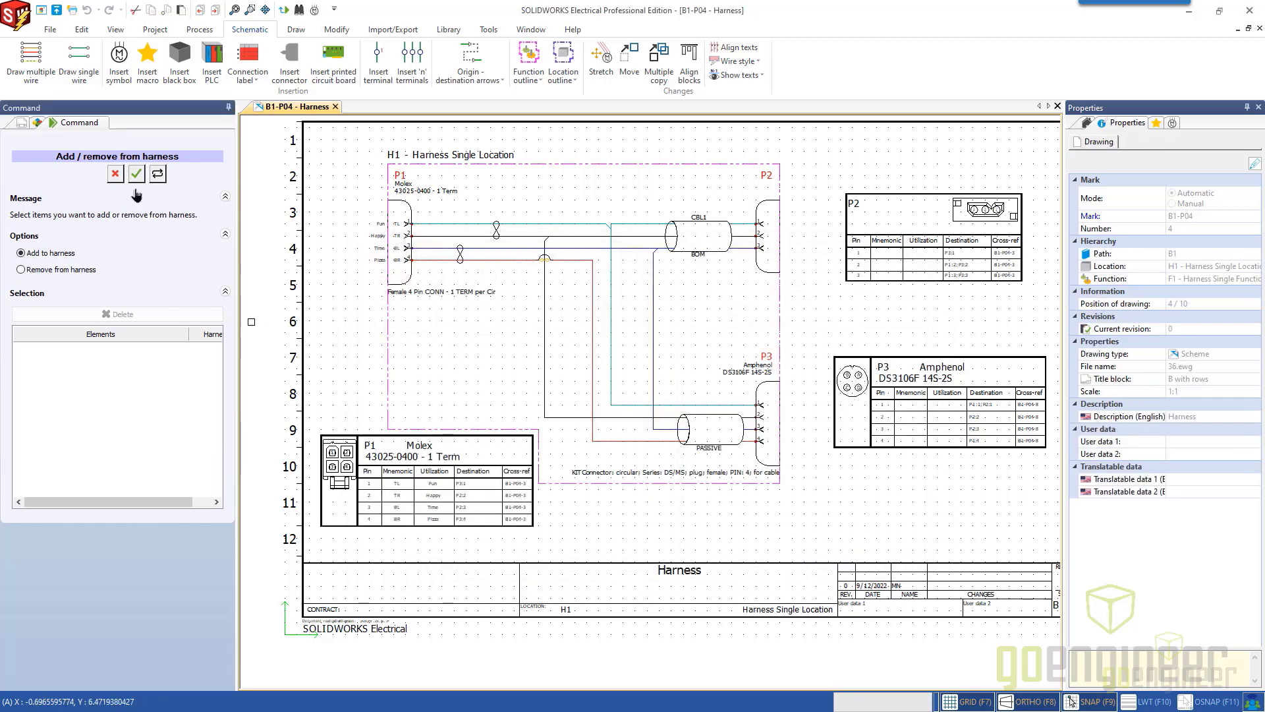
click(117, 175)
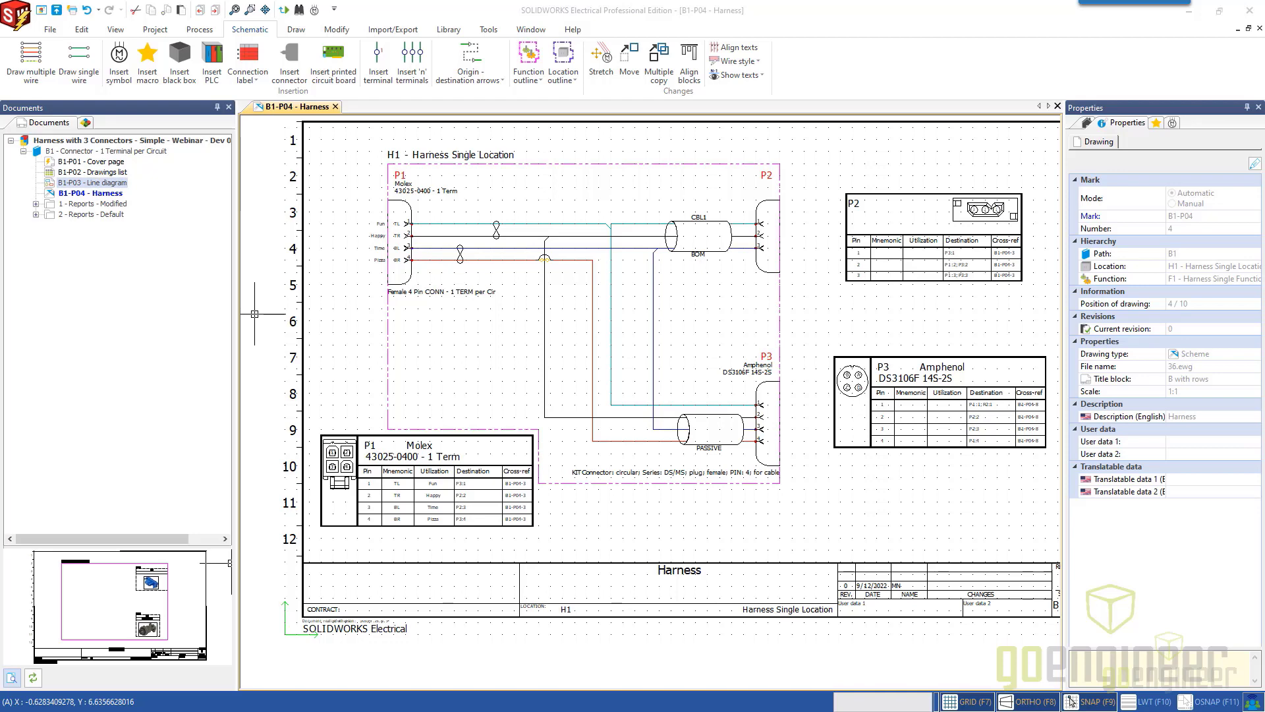
key(alt+Tab)
click(39, 697)
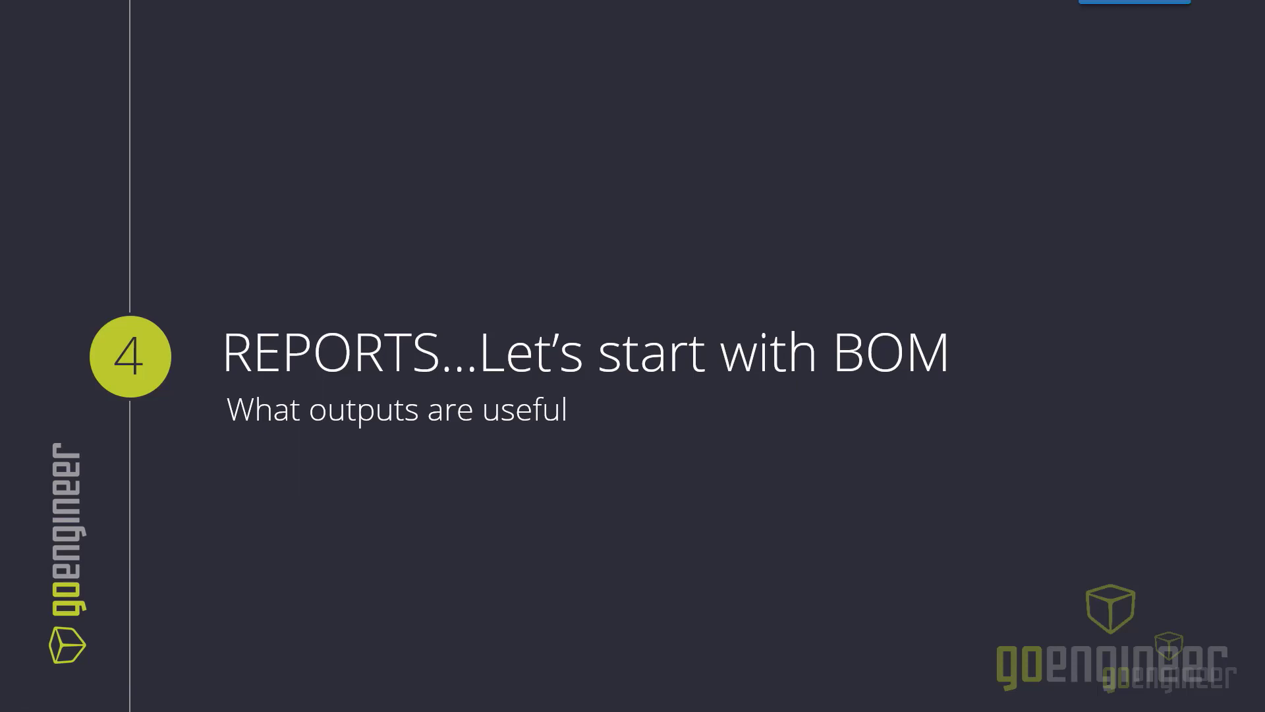
key(alt+Tab)
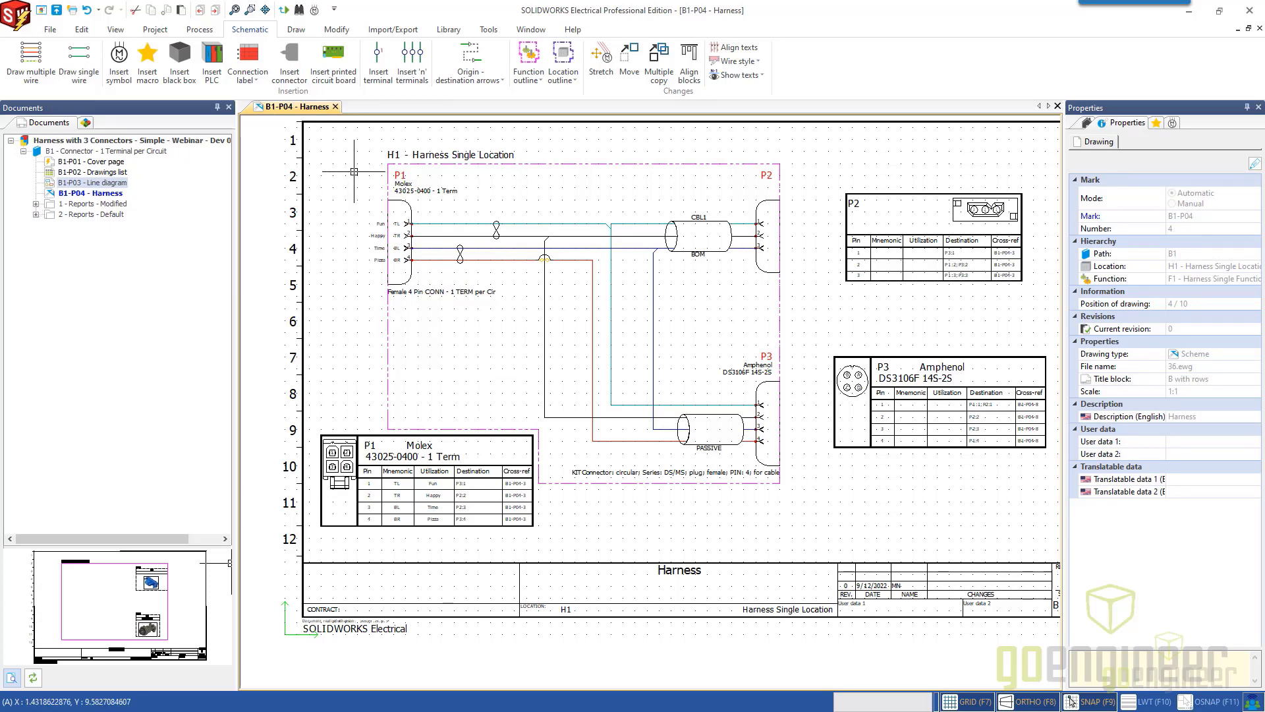
Expand the modified and default report folders, and generate report drawings for every listed report except List of wires by line style.
click(36, 203)
click(36, 246)
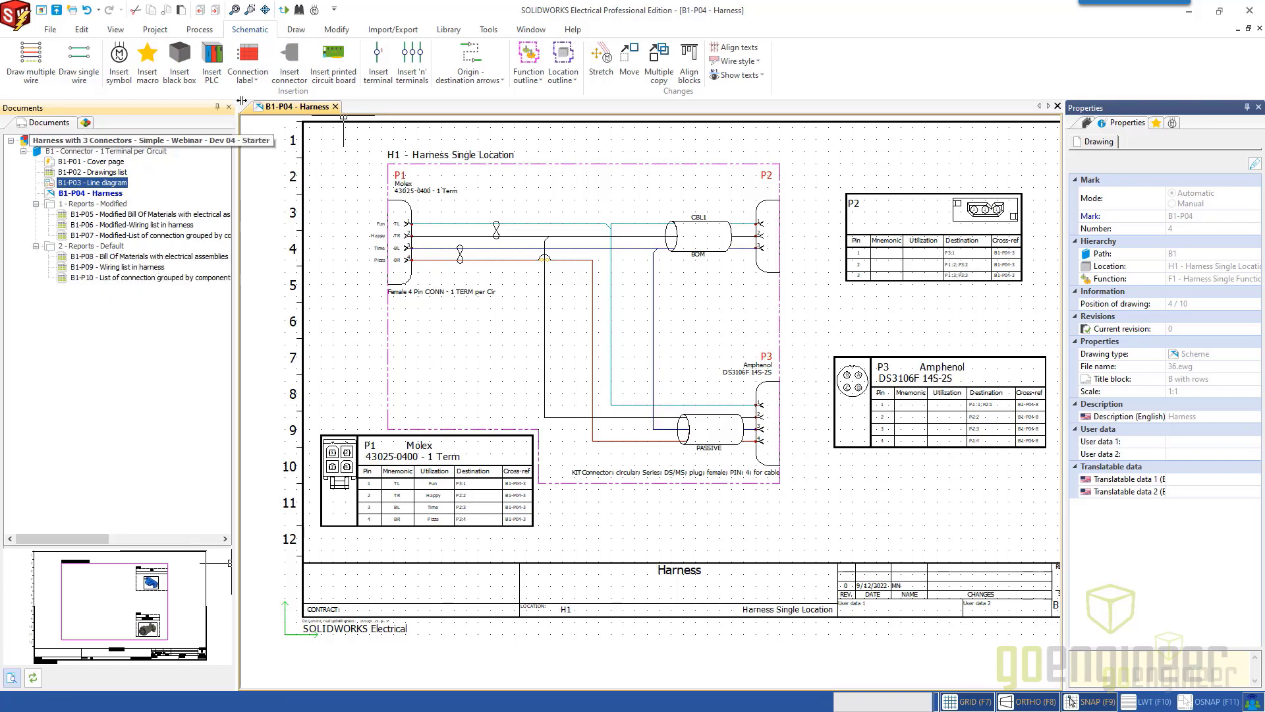
click(158, 31)
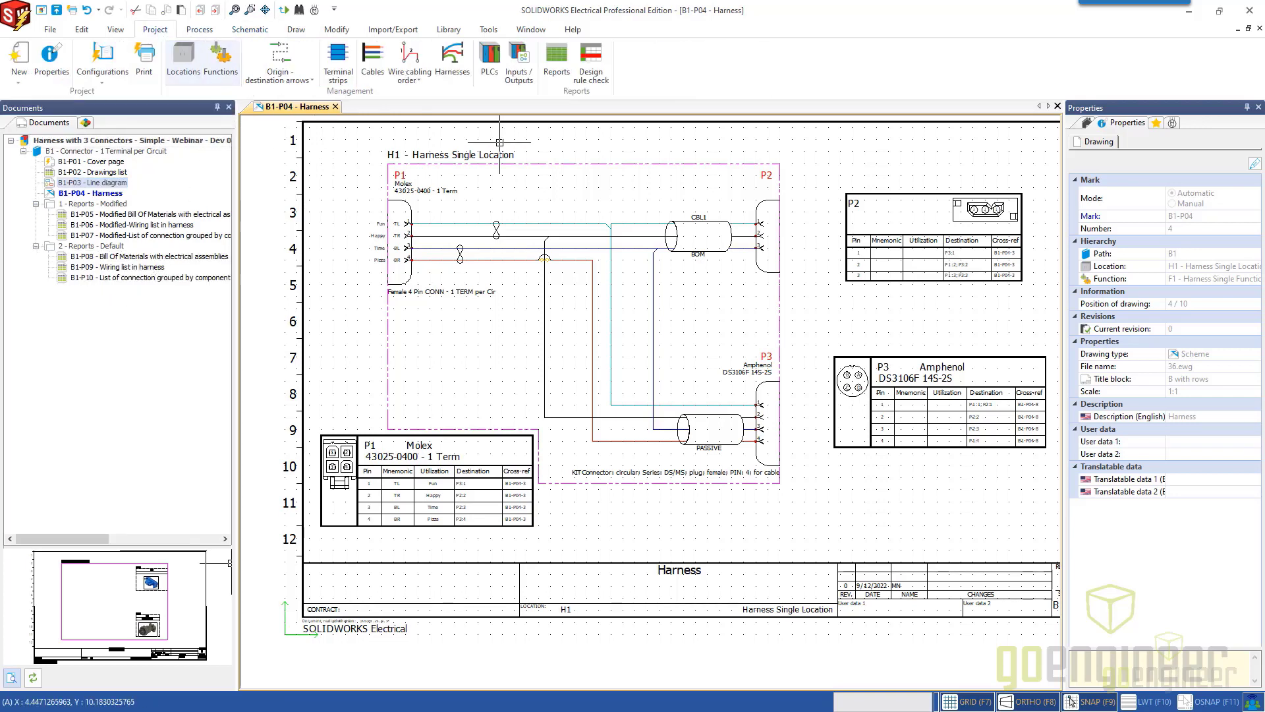
click(557, 63)
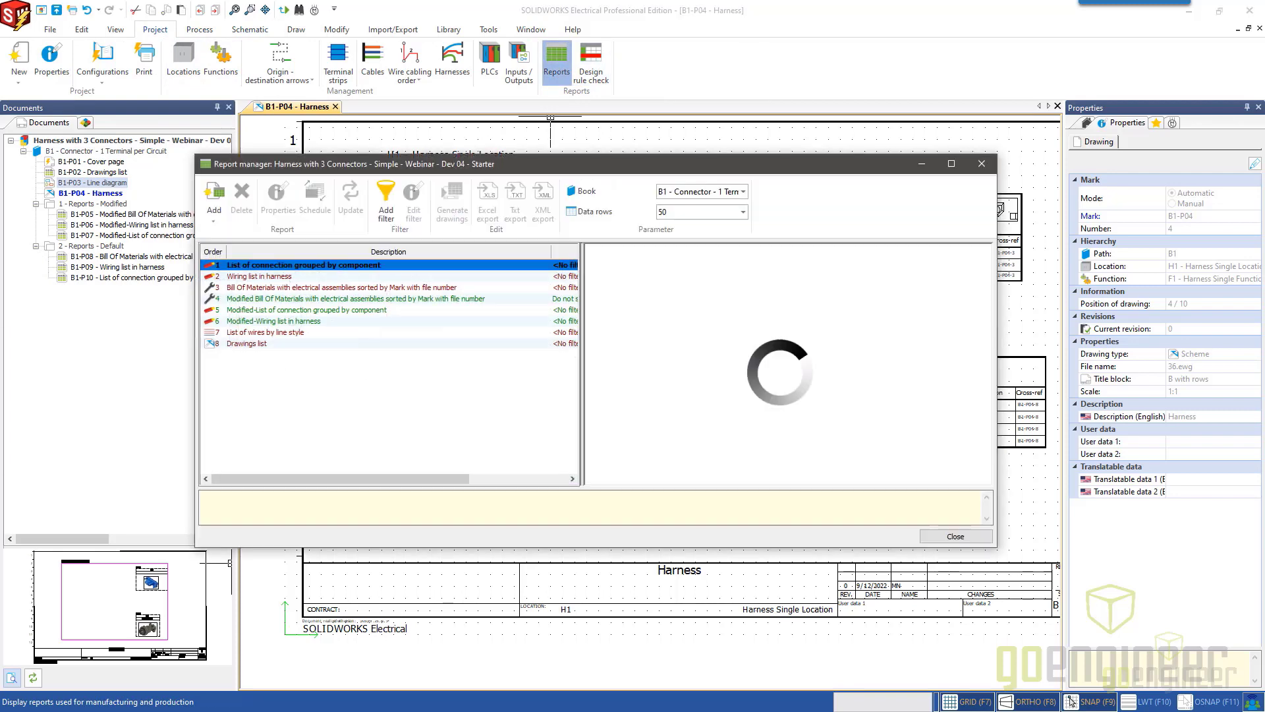
mouse_move(525, 170)
mouse_down()
mouse_move(531, 228)
mouse_move(572, 226)
mouse_up()
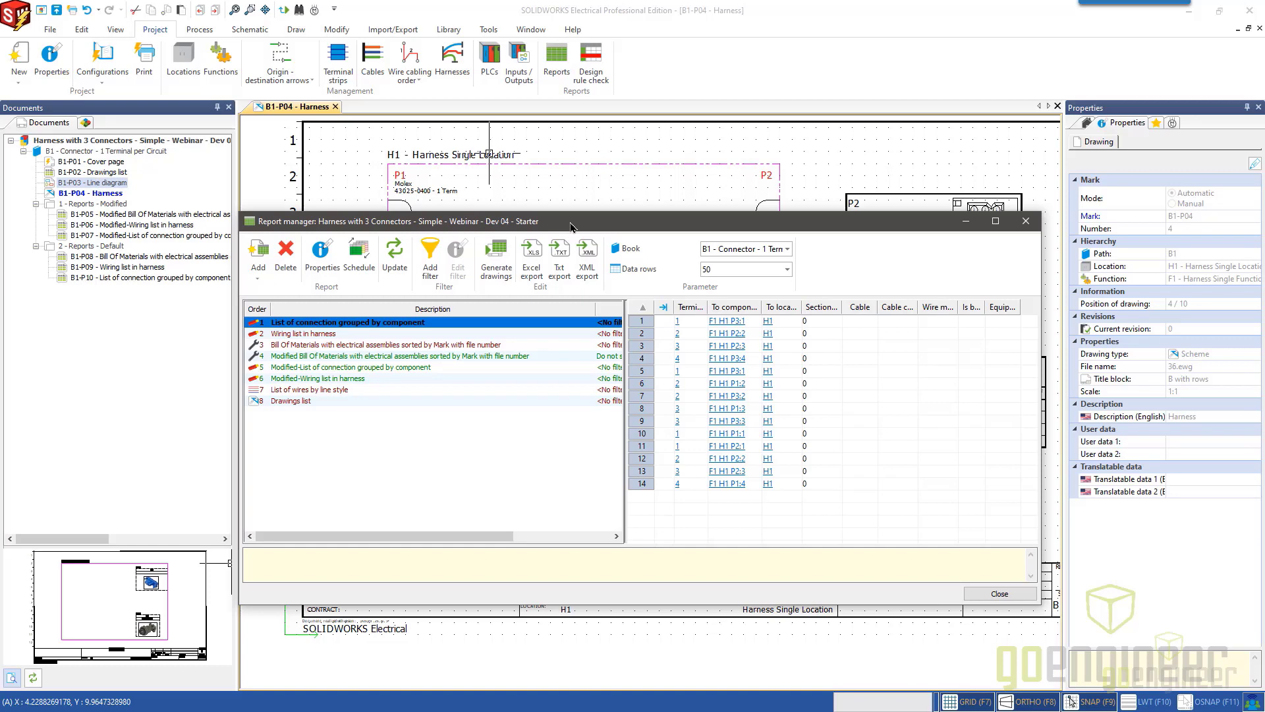
click(495, 278)
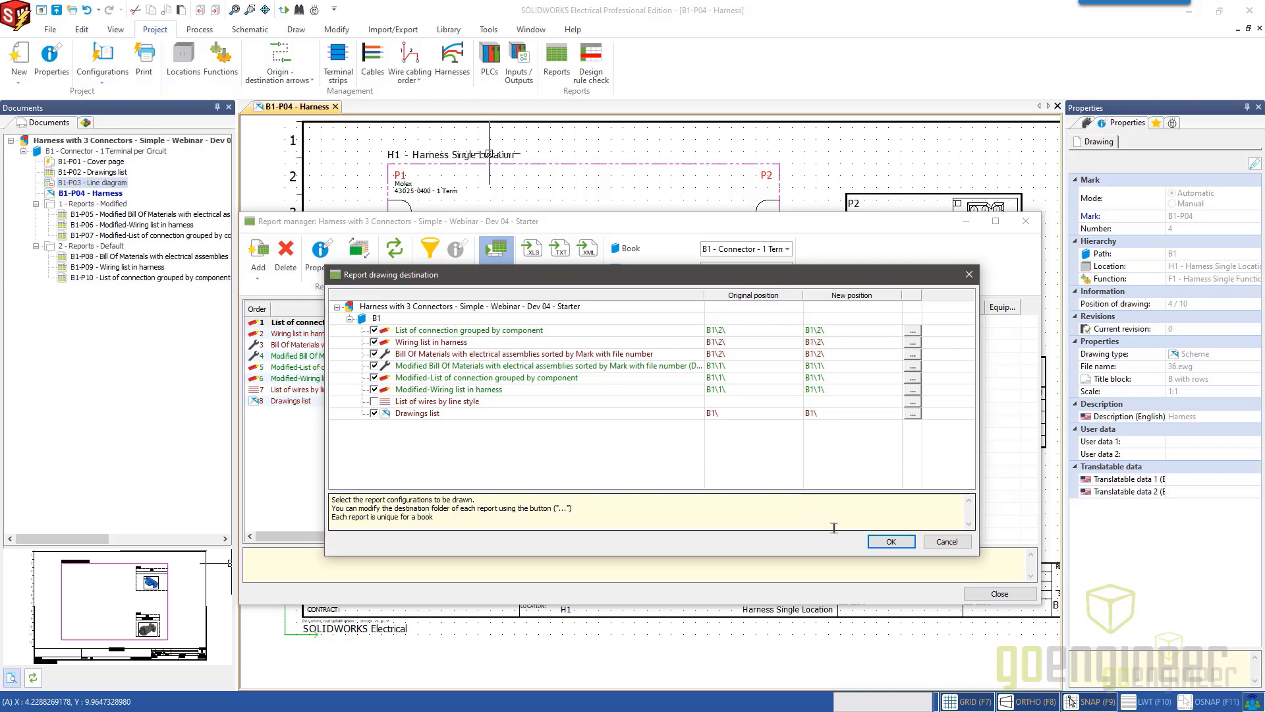
click(888, 544)
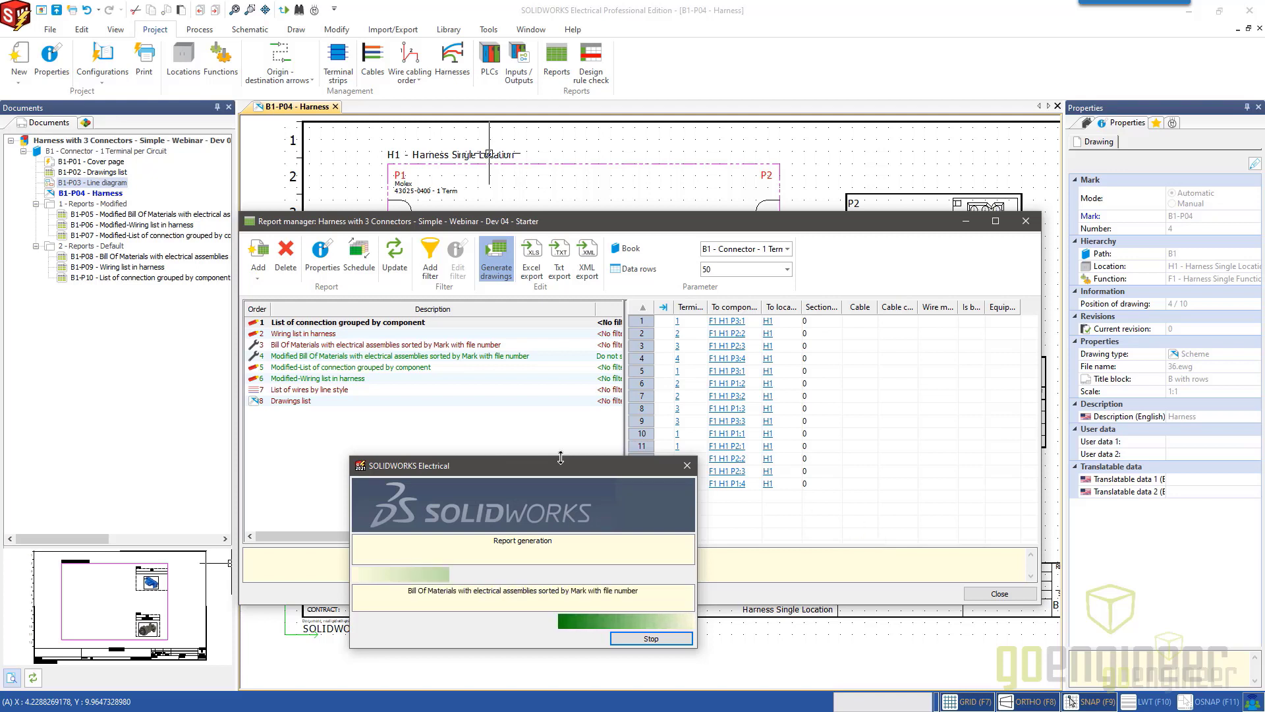
drag(559, 470, 627, 405)
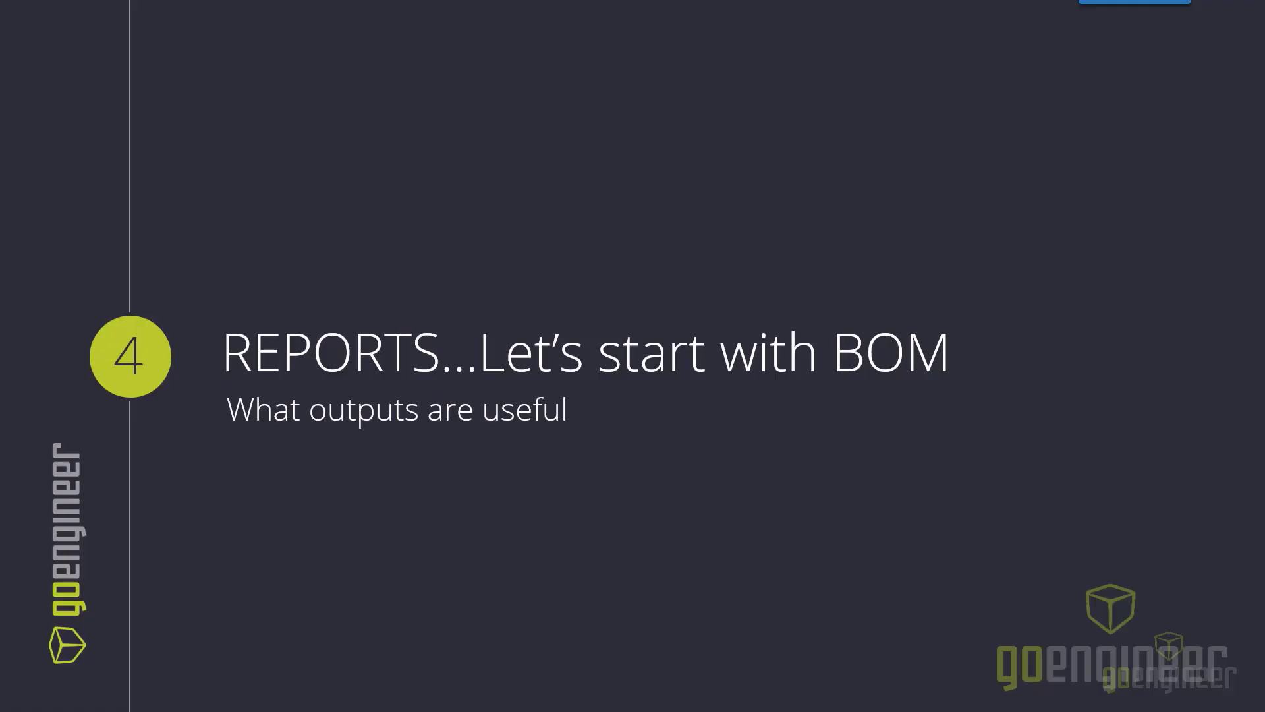
click(37, 700)
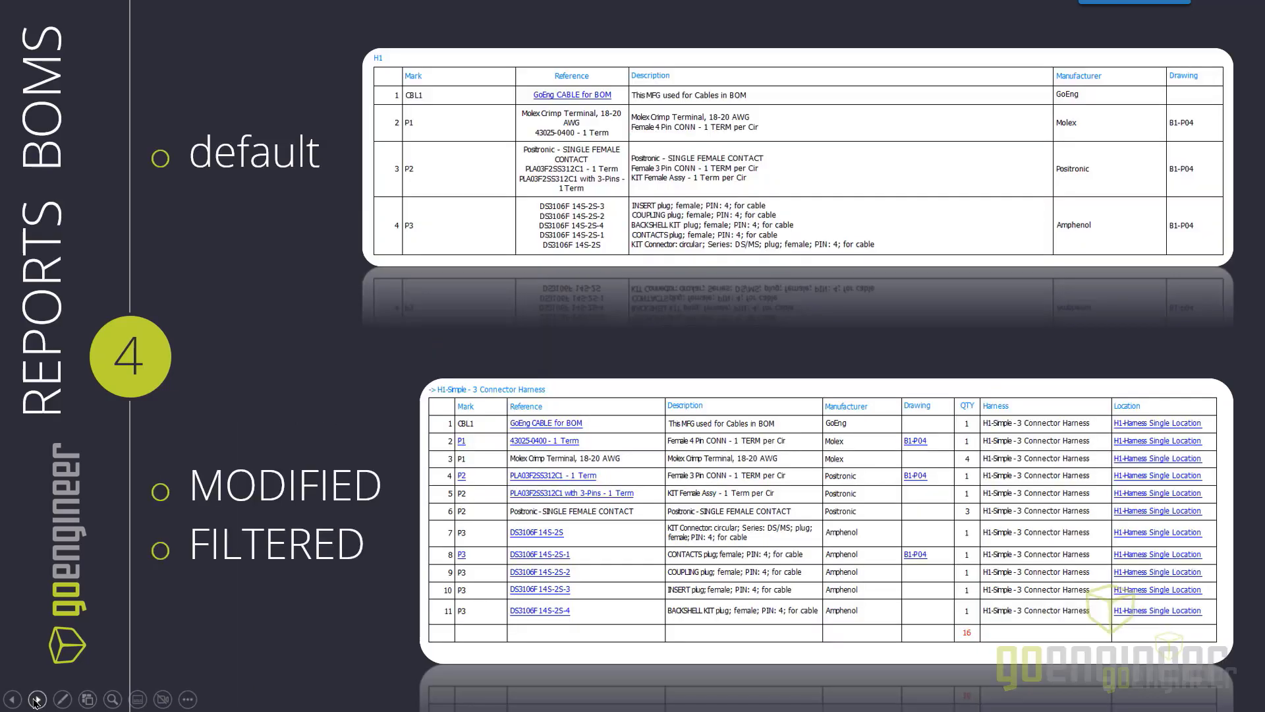